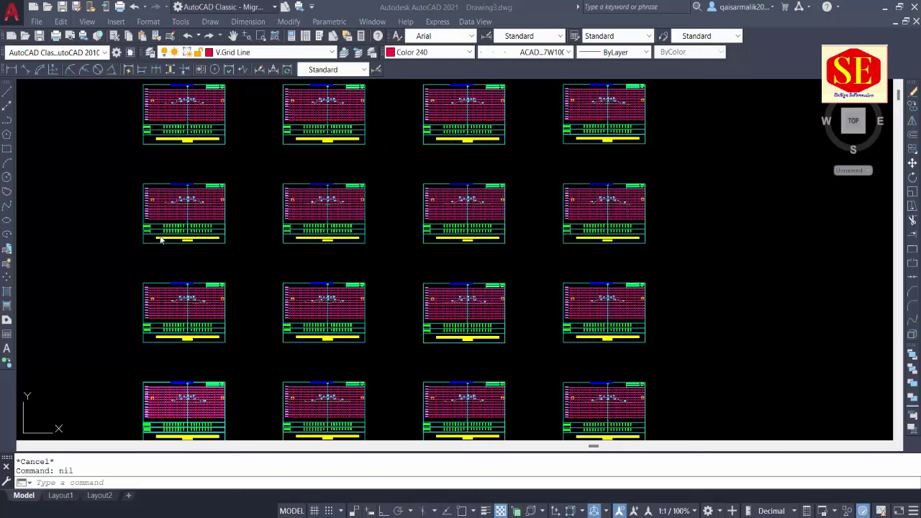
Zoom in and out around the grid of cross-section sheets to inspect them.
scroll(202, 120, up, 3)
scroll(202, 120, up, 4)
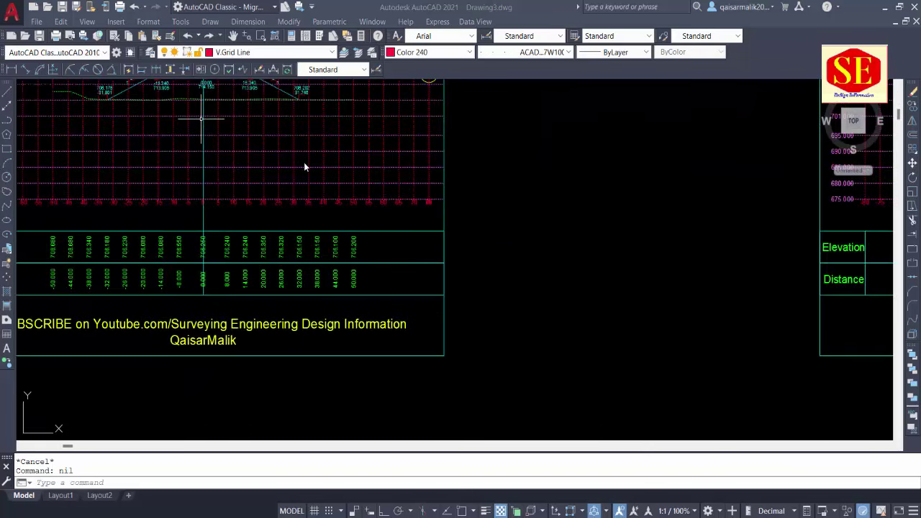
scroll(303, 165, down, 5)
scroll(418, 210, down, 5)
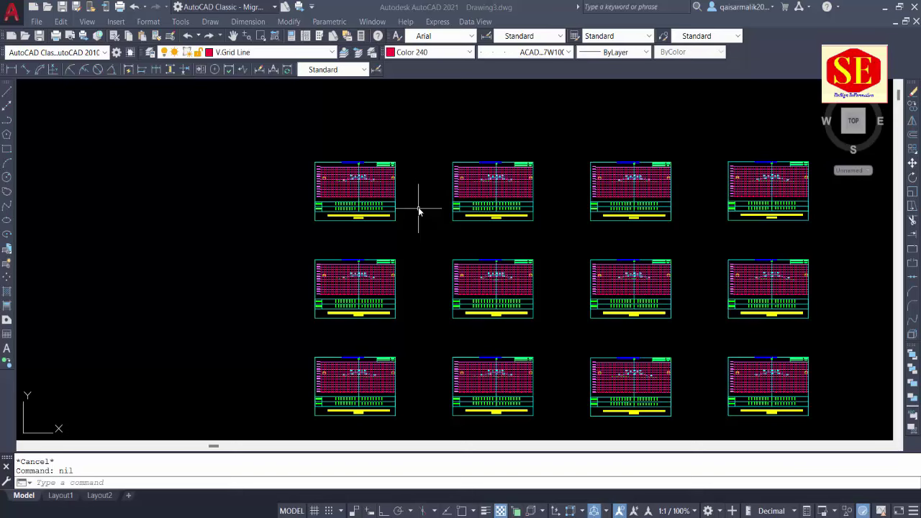
scroll(434, 258, up, 3)
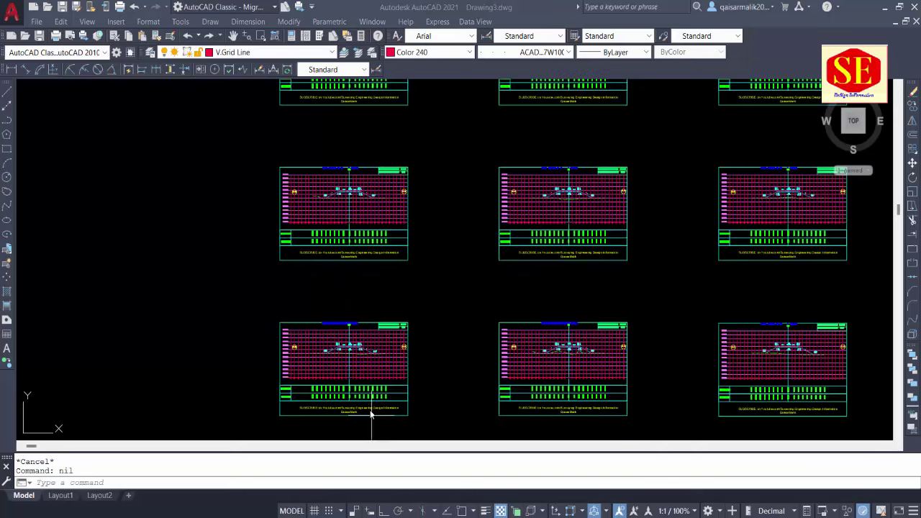
scroll(800, 327, up, 3)
scroll(668, 295, up, 3)
scroll(639, 193, down, 5)
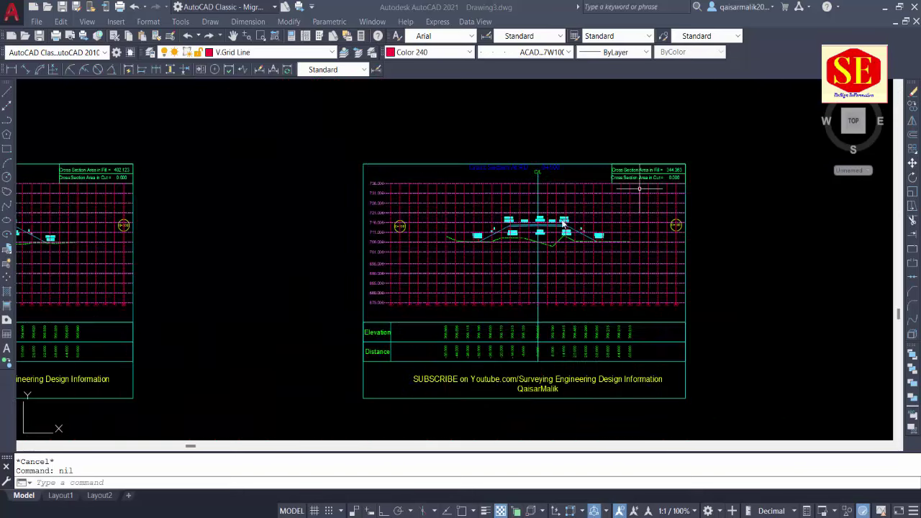
scroll(367, 227, up, 6)
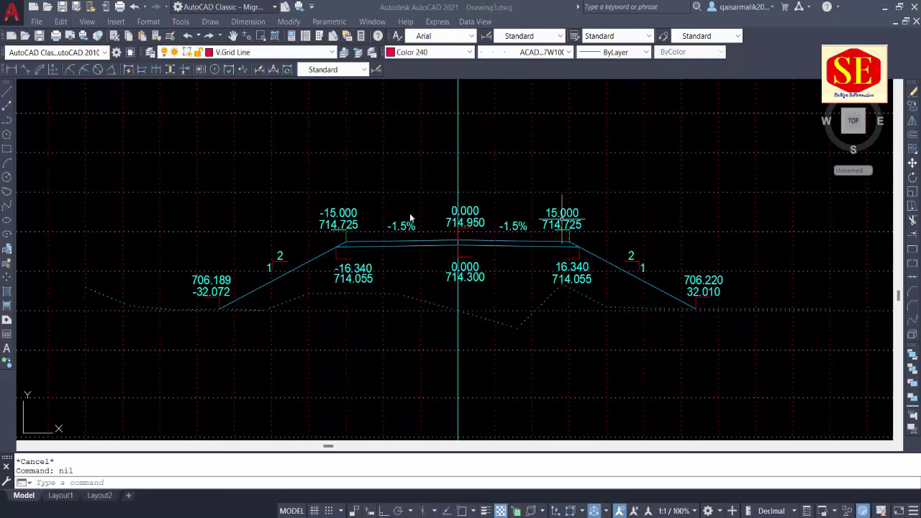
scroll(377, 295, down, 2)
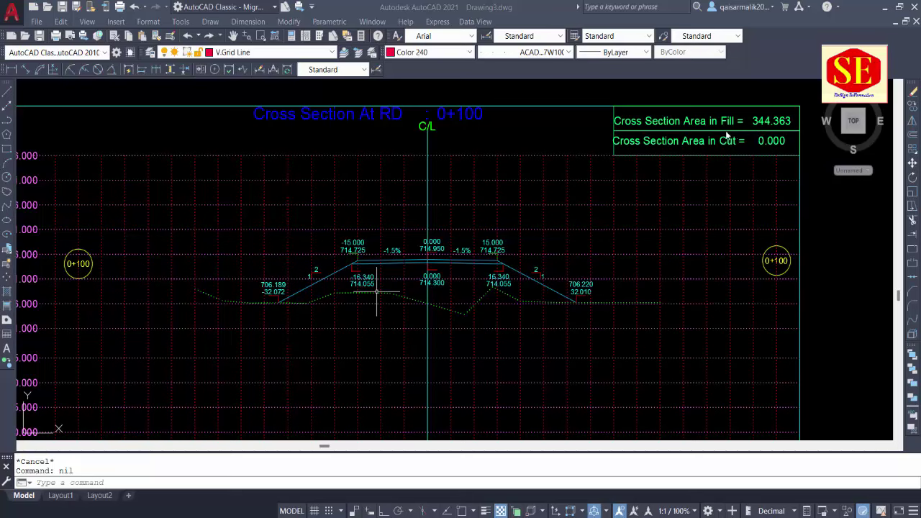
scroll(670, 149, down, 3)
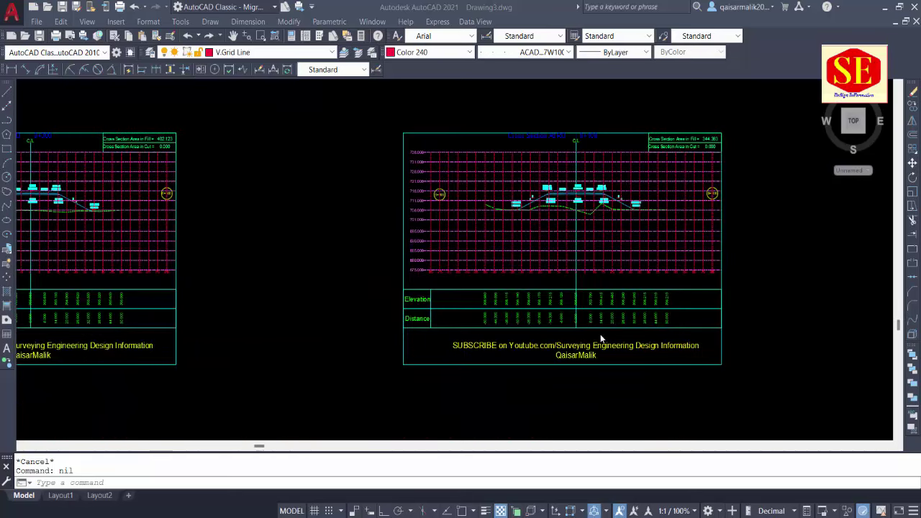
scroll(597, 334, up, 5)
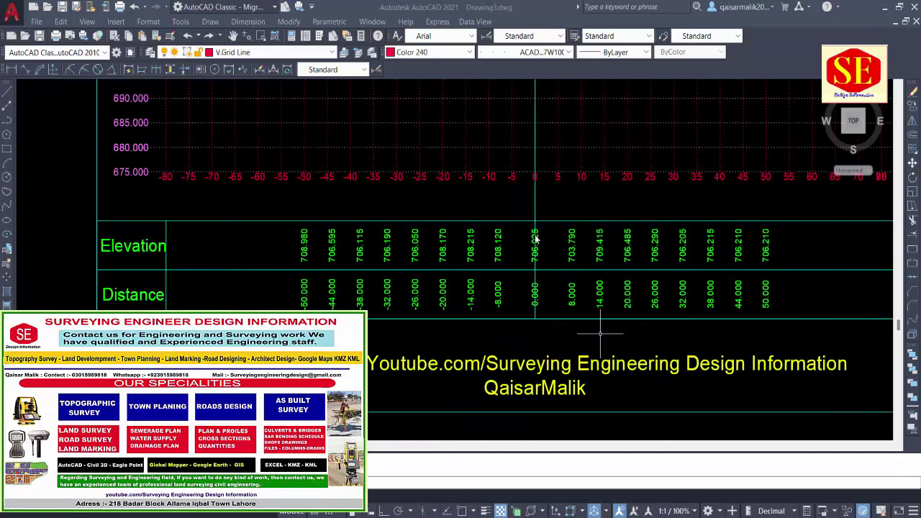
scroll(396, 364, down, 2)
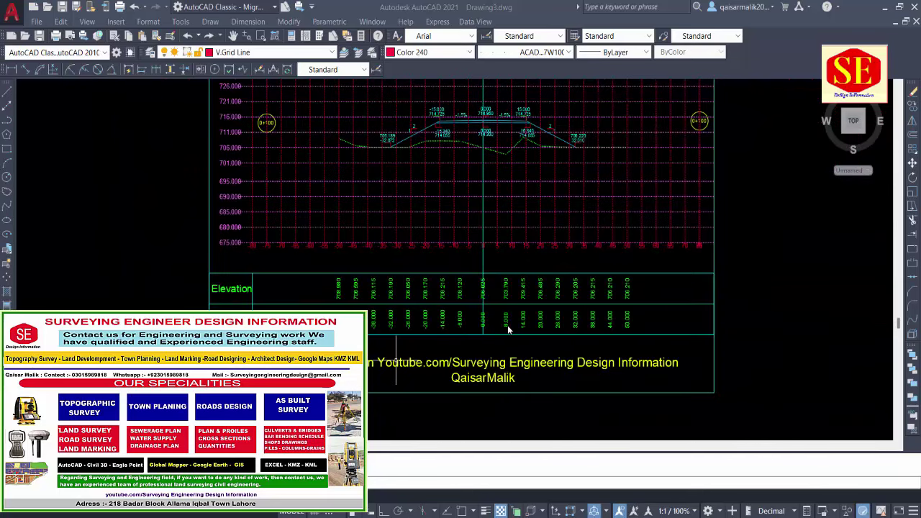
scroll(507, 325, down, 2)
scroll(394, 344, down, 3)
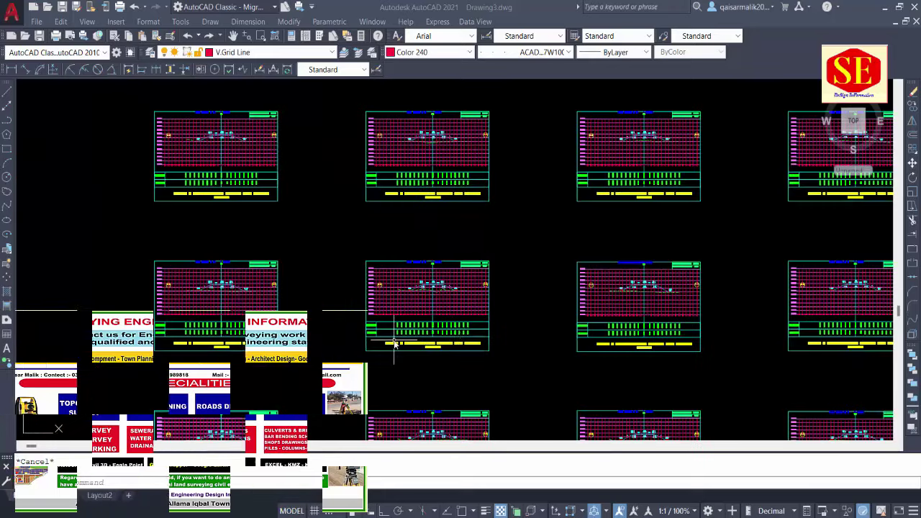
scroll(544, 216, down, 2)
scroll(541, 220, down, 2)
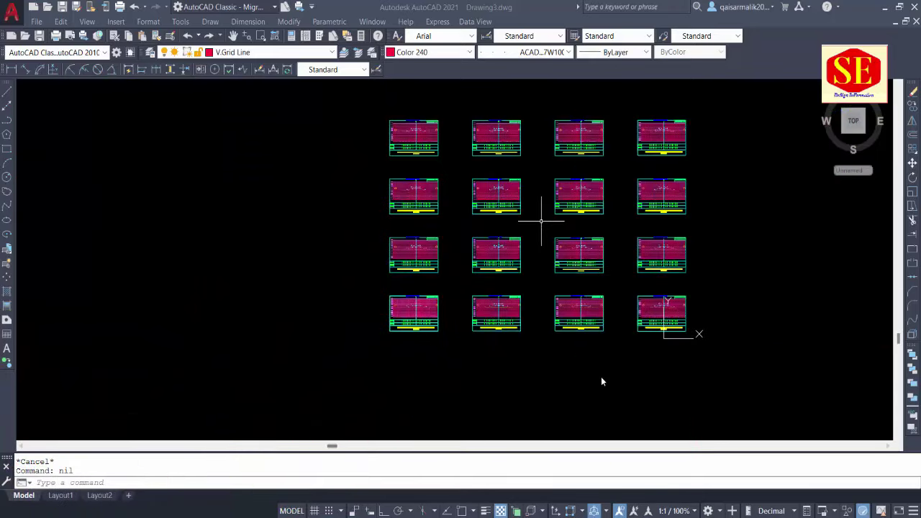
Paste the copied commands at the command line to draw a new section sheet, then return to Excel.
right_click(382, 482)
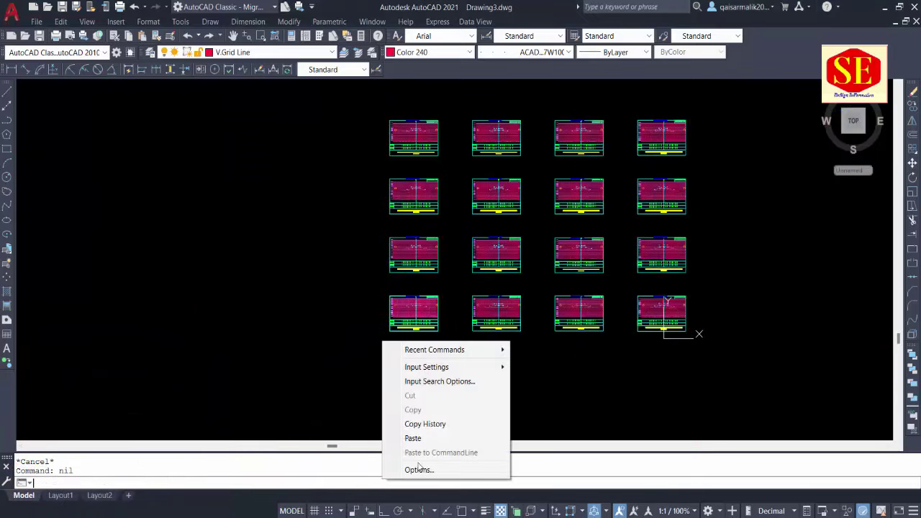
click(443, 440)
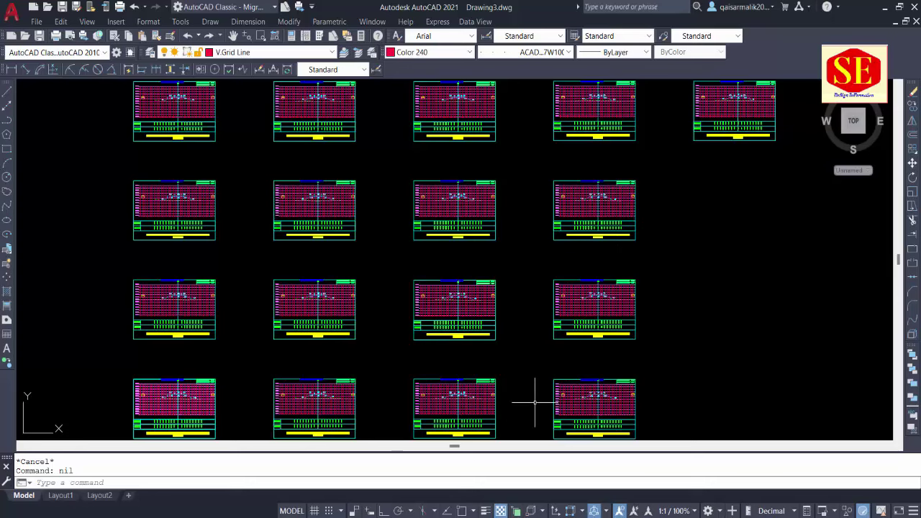
key(alt+Tab)
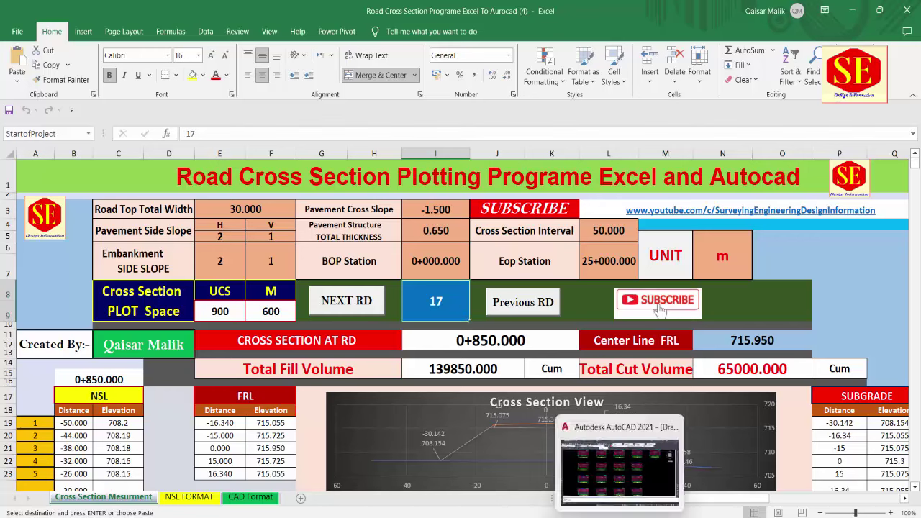
click(619, 478)
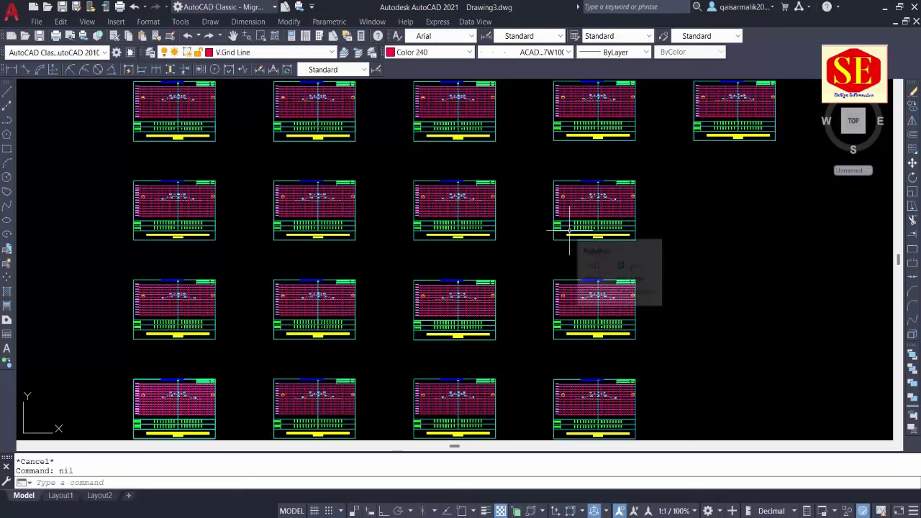
mouse_move(568, 230)
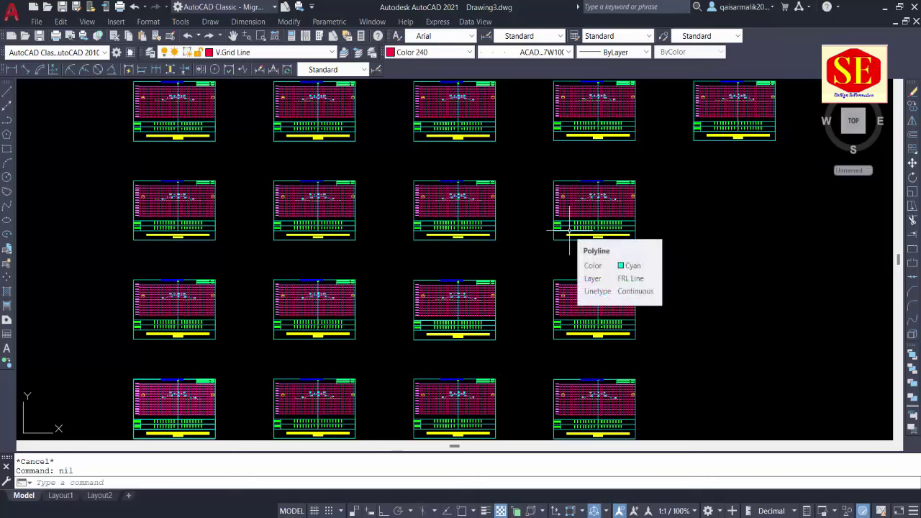
key(alt+Tab)
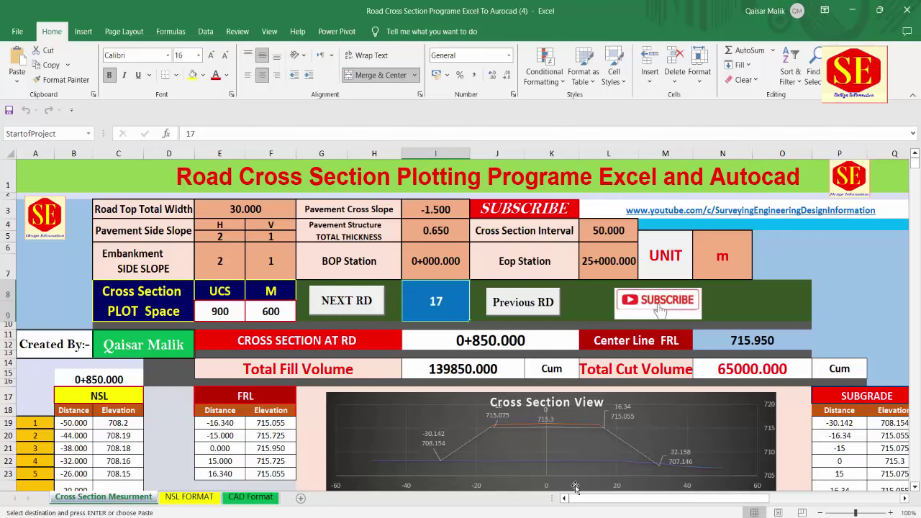
scroll(556, 377, down, 1)
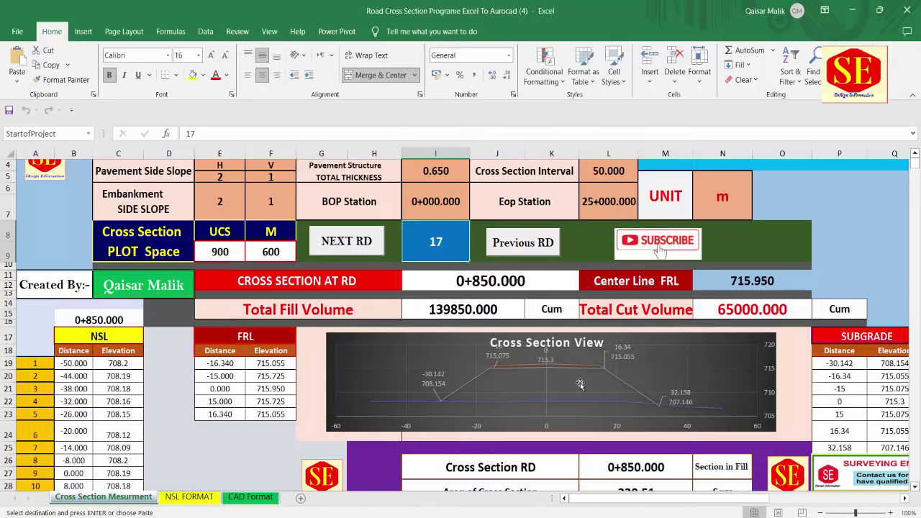
scroll(581, 394, up, 1)
key(alt+Tab)
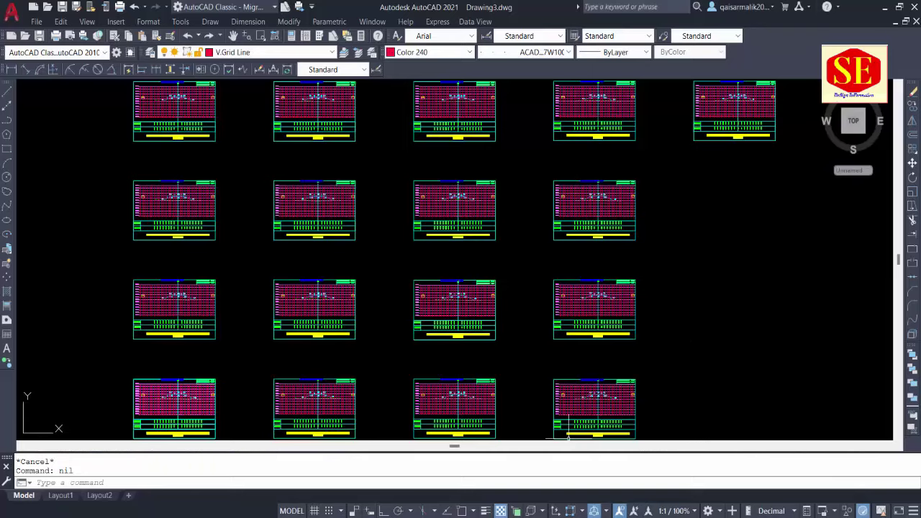
key(alt+Tab)
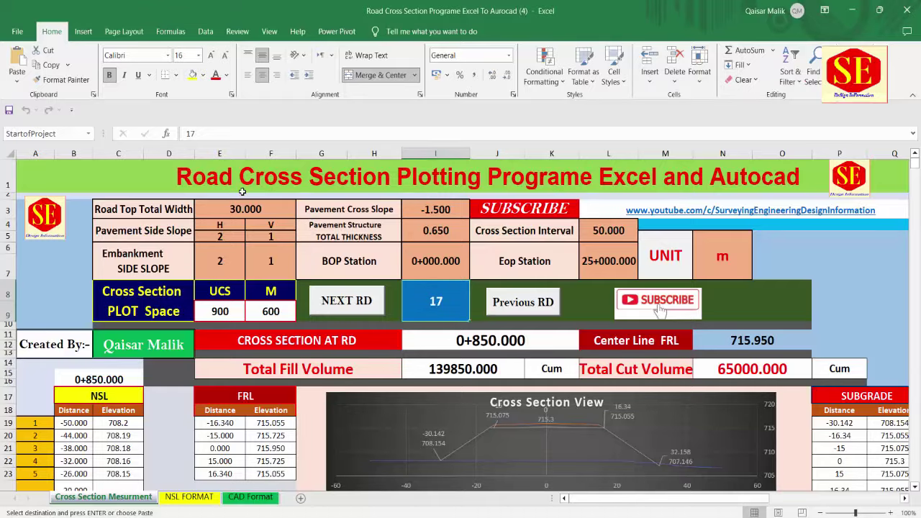
Review the road width, slope, interval, station and plot space inputs, then advance one station.
drag(251, 211, 270, 265)
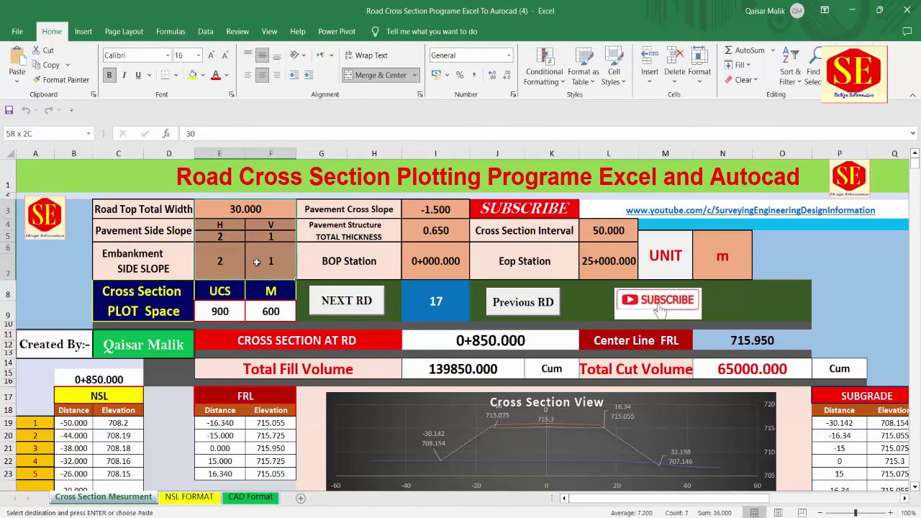
drag(435, 230, 436, 263)
drag(608, 230, 609, 262)
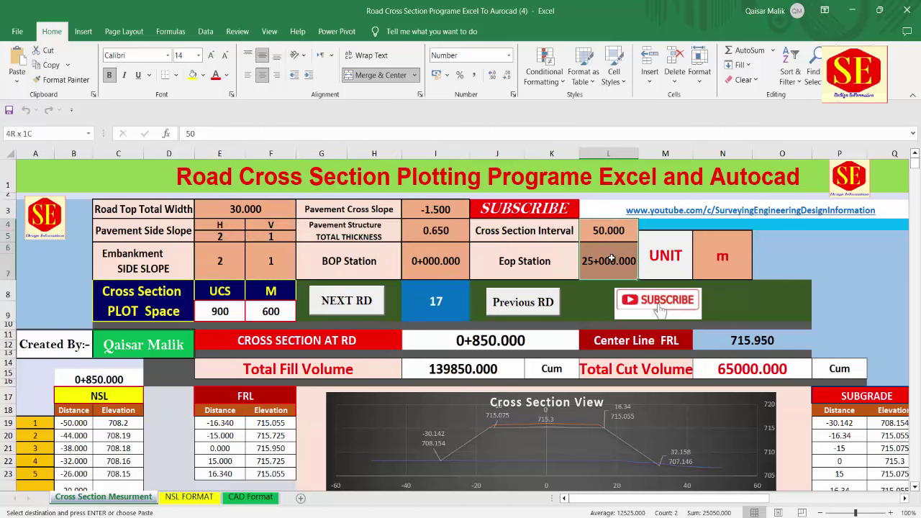
click(722, 255)
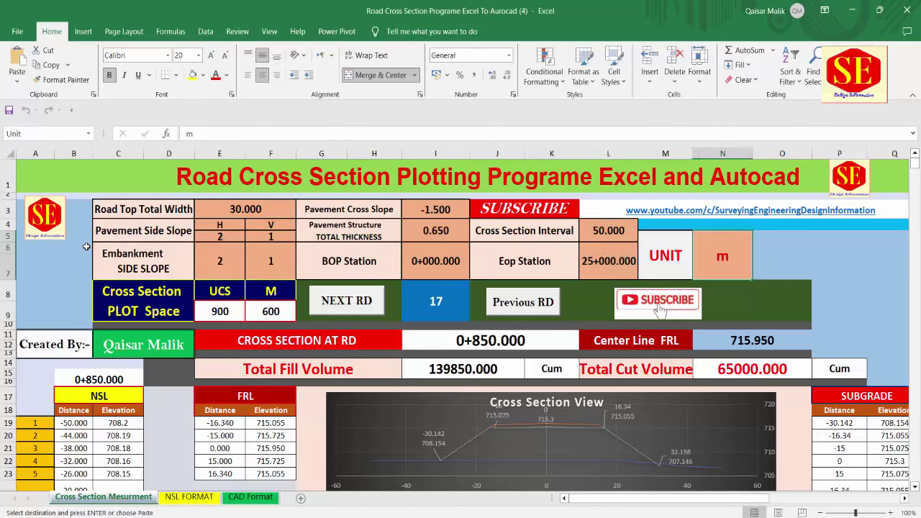
click(216, 315)
key(Tab)
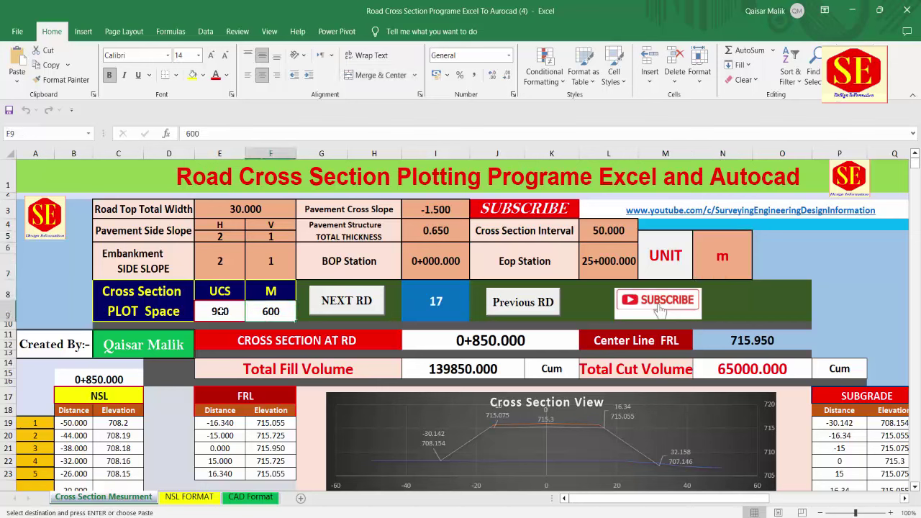
click(353, 303)
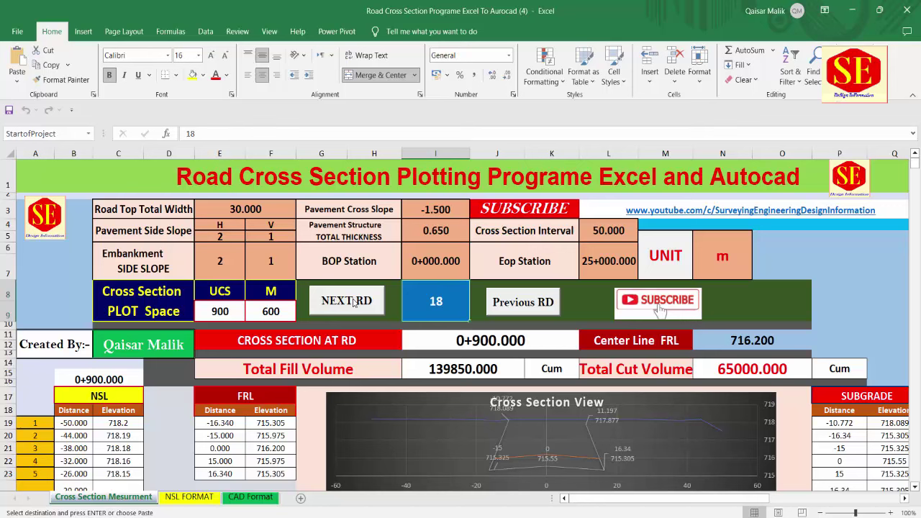
Set the M plot space to 0 and advance to RD 19 at 0+950.000.
click(271, 311)
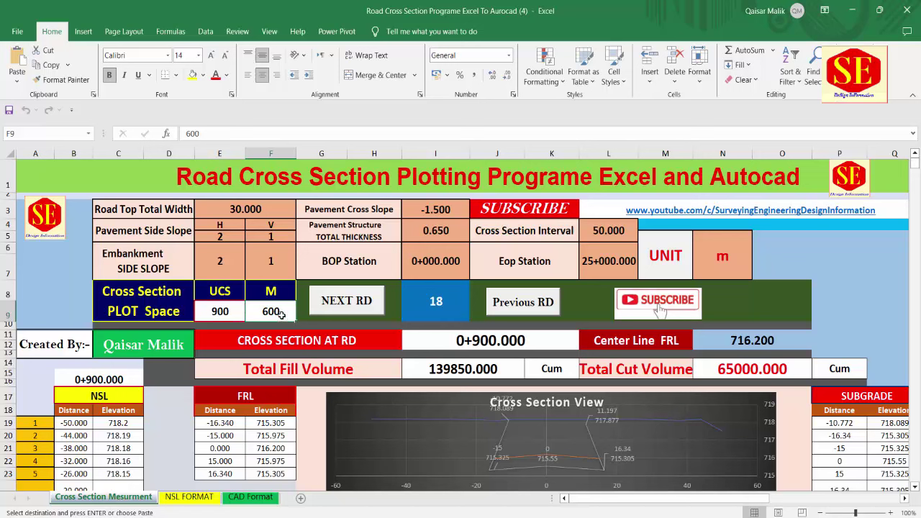
text(0)
key(Return)
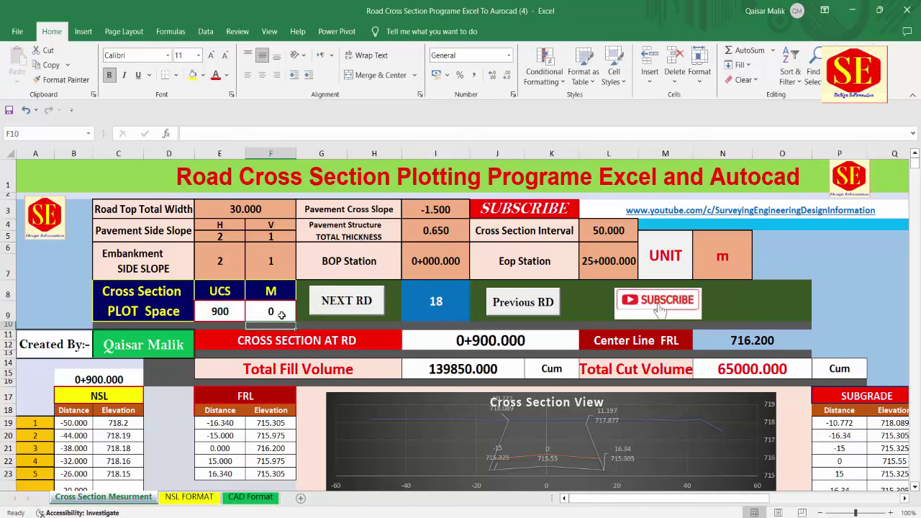
click(366, 305)
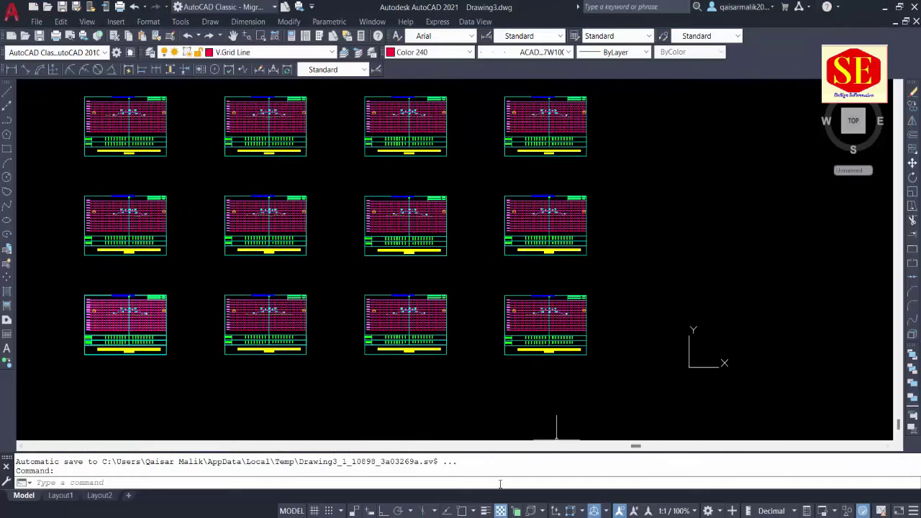
Paste the copied script at the command line to draw the RD 0+950.000 section sheet and zoom to check it.
click(498, 482)
right_click(493, 481)
click(523, 437)
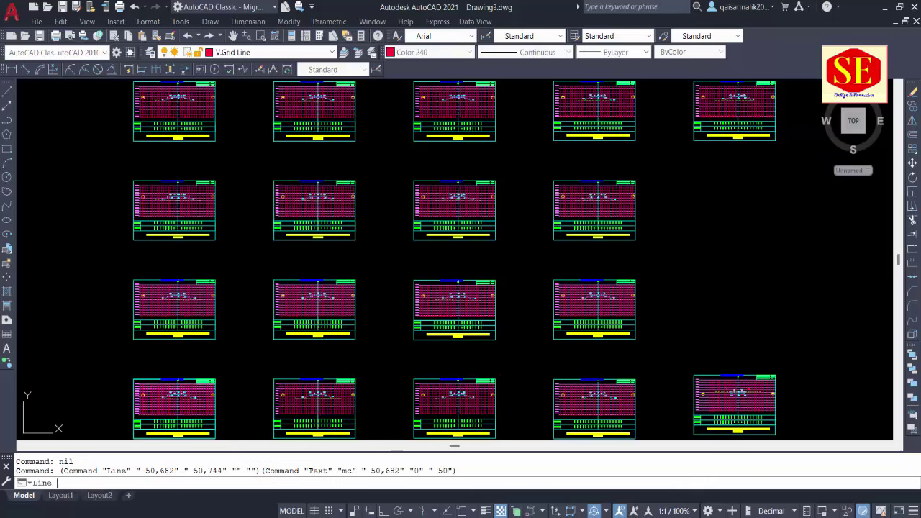
scroll(741, 383, up, 5)
scroll(741, 382, up, 3)
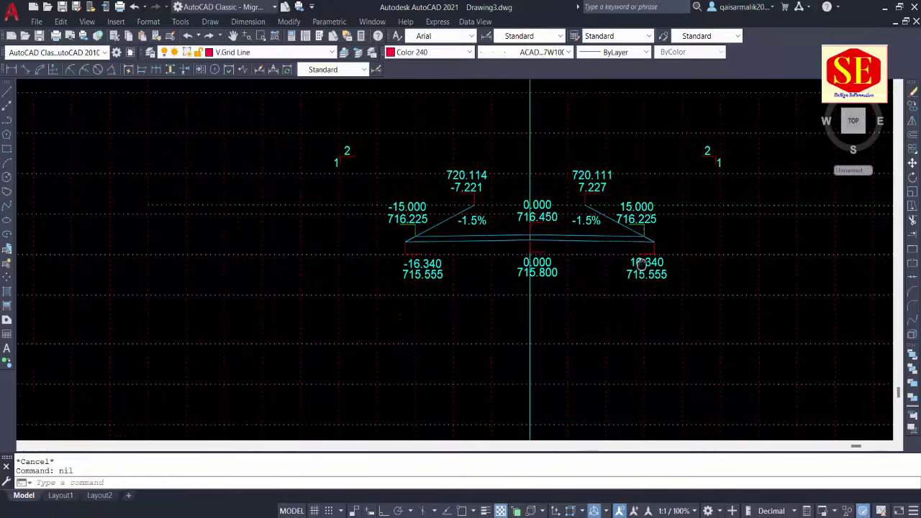
scroll(563, 326, down, 5)
scroll(563, 326, down, 3)
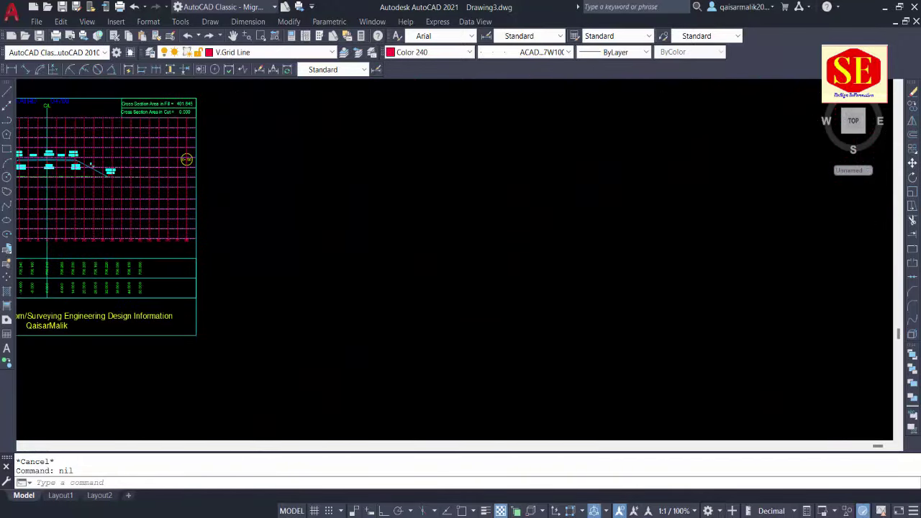
scroll(551, 267, down, 5)
scroll(513, 257, down, 2)
Inspect the Total Fill and Total Cut Volume cells and how the station is referenced.
key(alt+Tab)
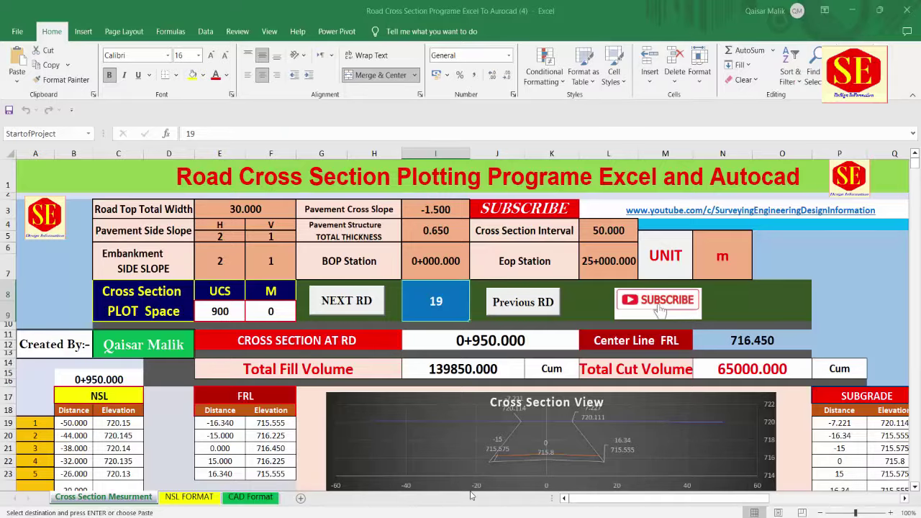
scroll(401, 286, down, 1)
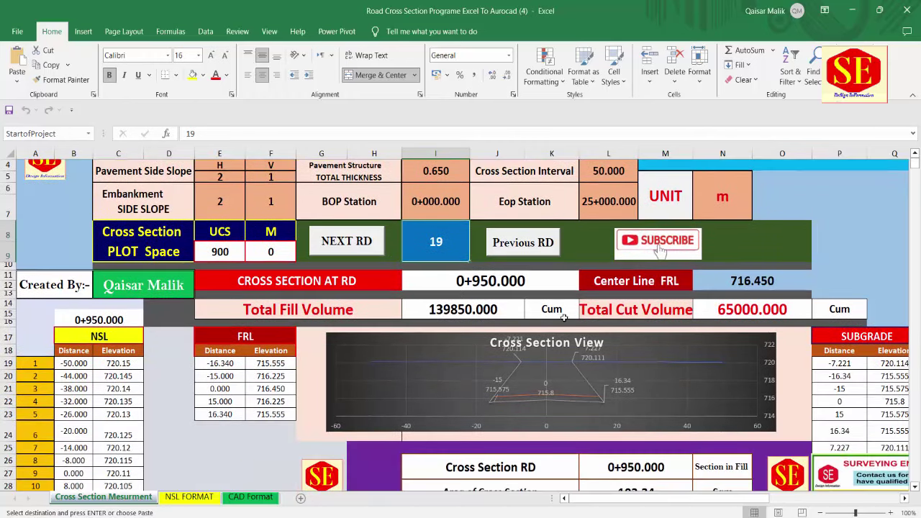
click(470, 309)
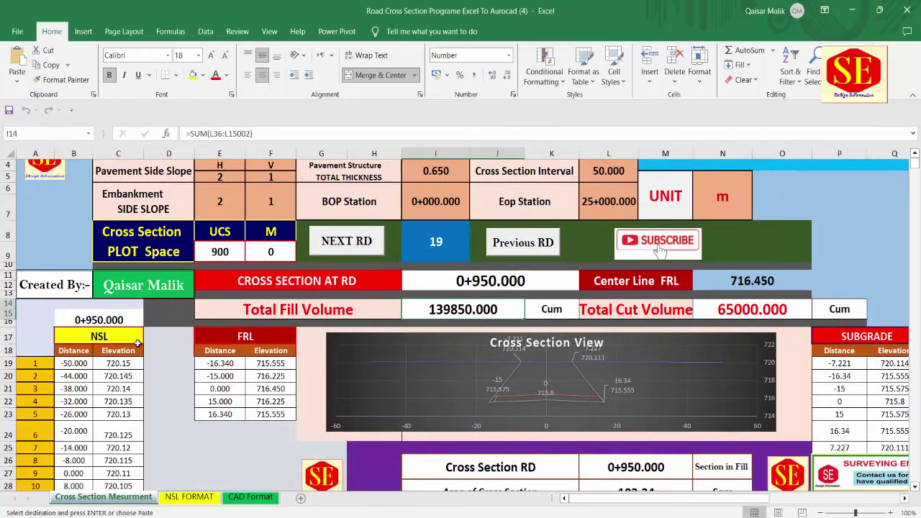
click(292, 314)
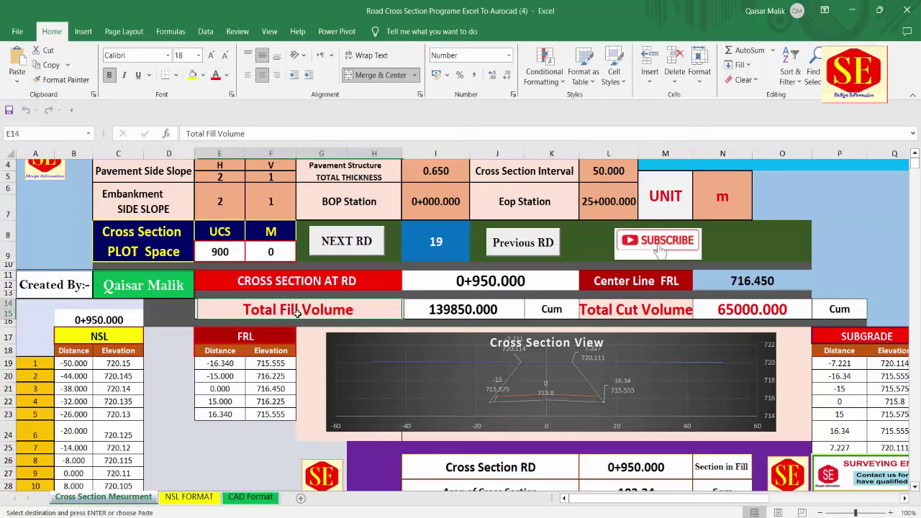
click(435, 309)
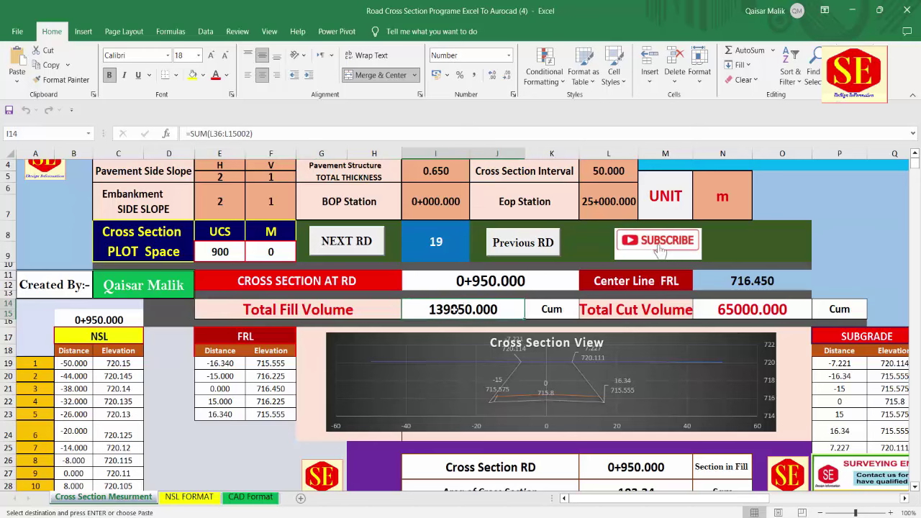
key(Right)
key(Right)
key(Right)
scroll(572, 304, down, 1)
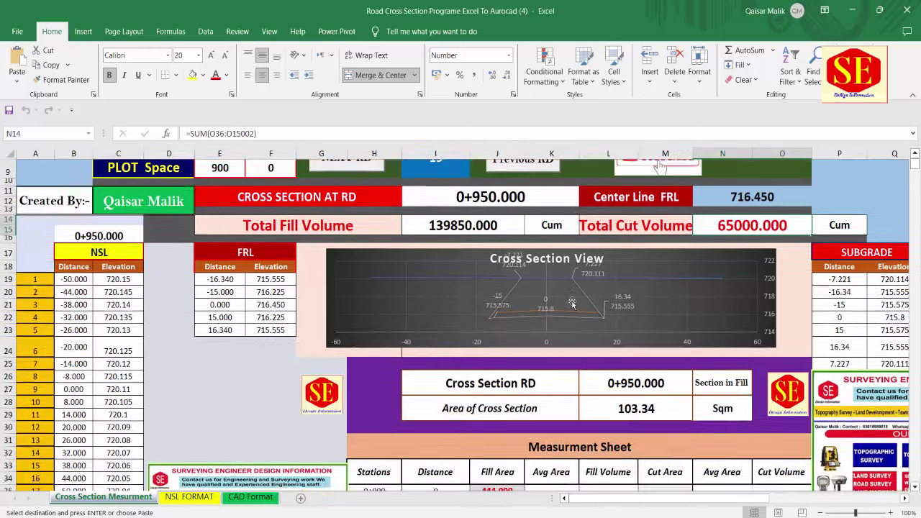
scroll(572, 304, down, 1)
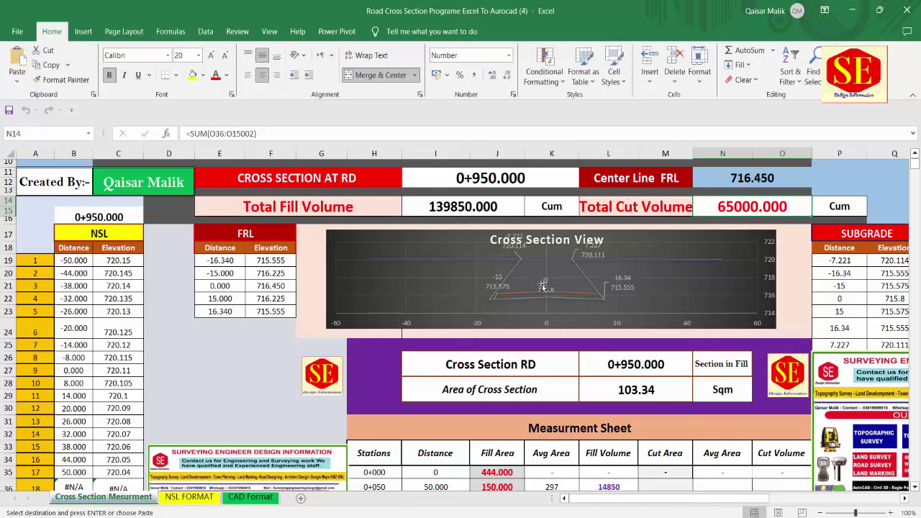
click(635, 362)
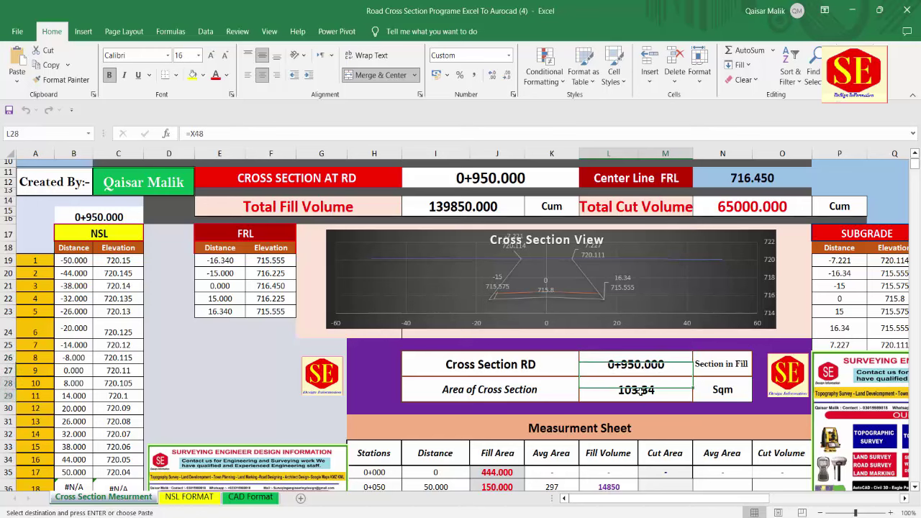
Step back with Previous RD to station 0+750, then NEXT RD forward to 0+800.
scroll(519, 340, up, 2)
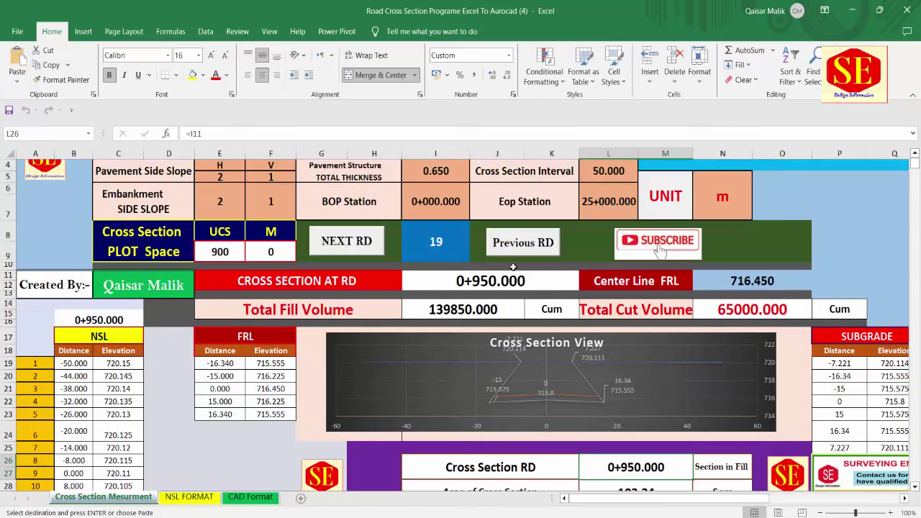
click(523, 243)
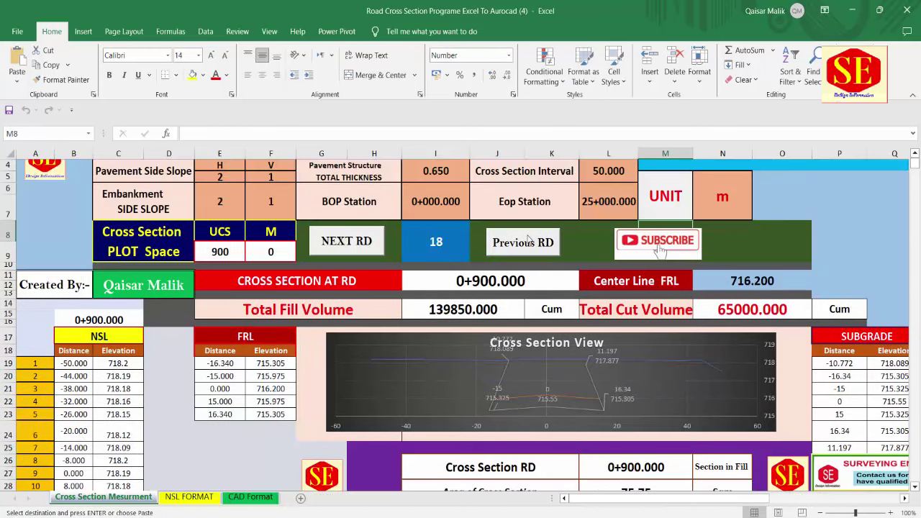
click(528, 241)
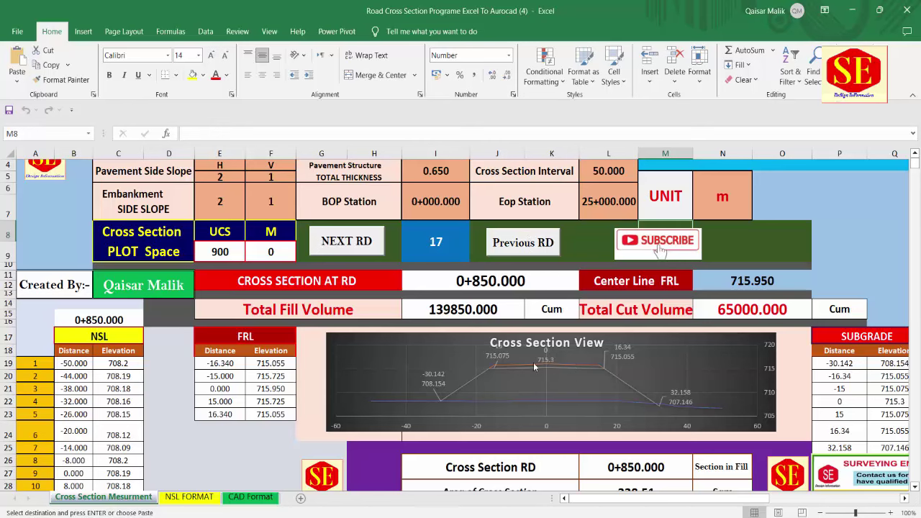
scroll(558, 395, down, 1)
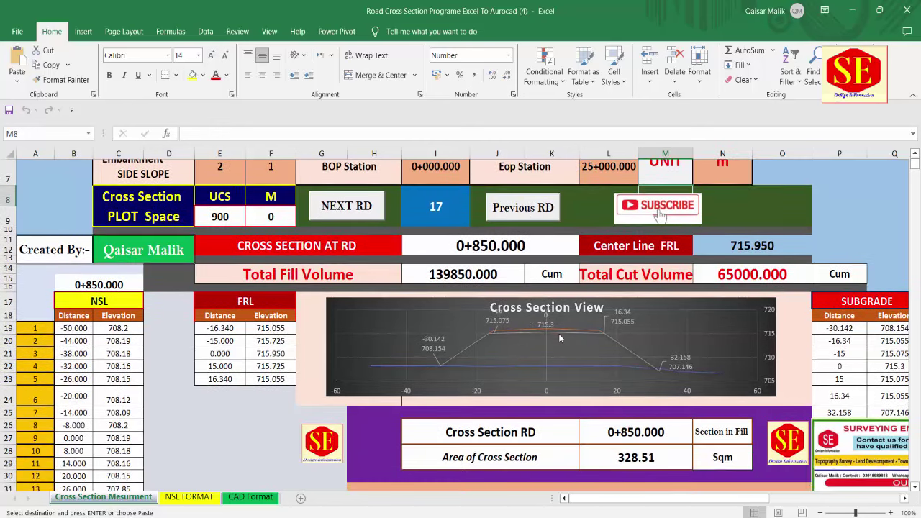
scroll(547, 323, down, 2)
scroll(533, 300, up, 2)
click(522, 209)
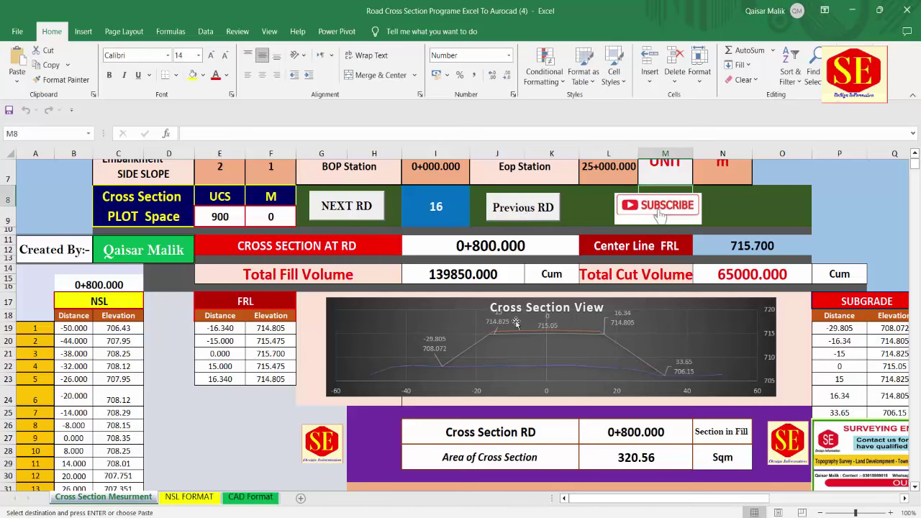
click(532, 207)
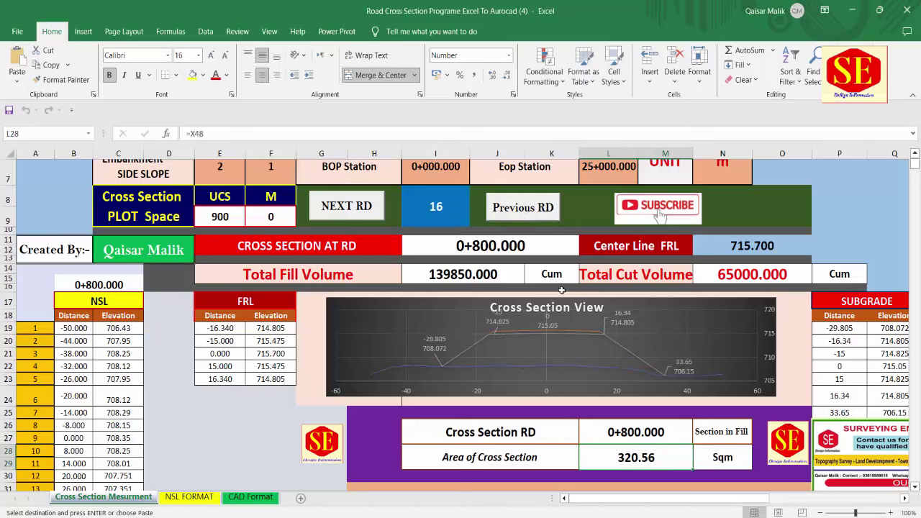
click(380, 210)
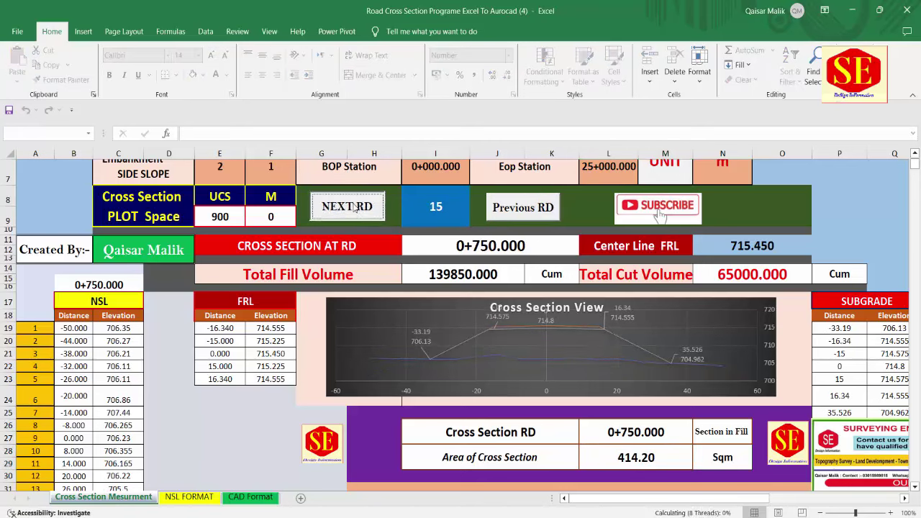
Check the 320.56 Sqm cross-section area and copy the 444.000 Fill Area value.
click(636, 466)
scroll(593, 350, down, 1)
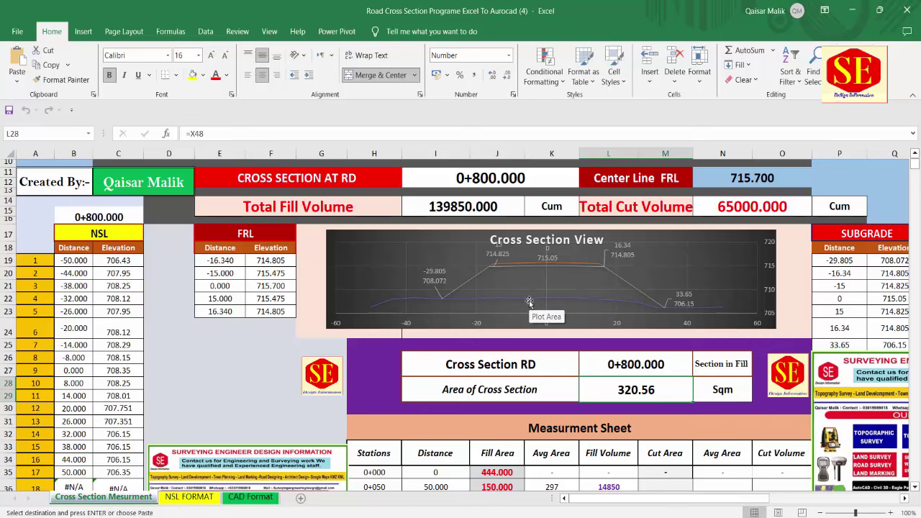
scroll(528, 303, down, 2)
scroll(561, 309, down, 2)
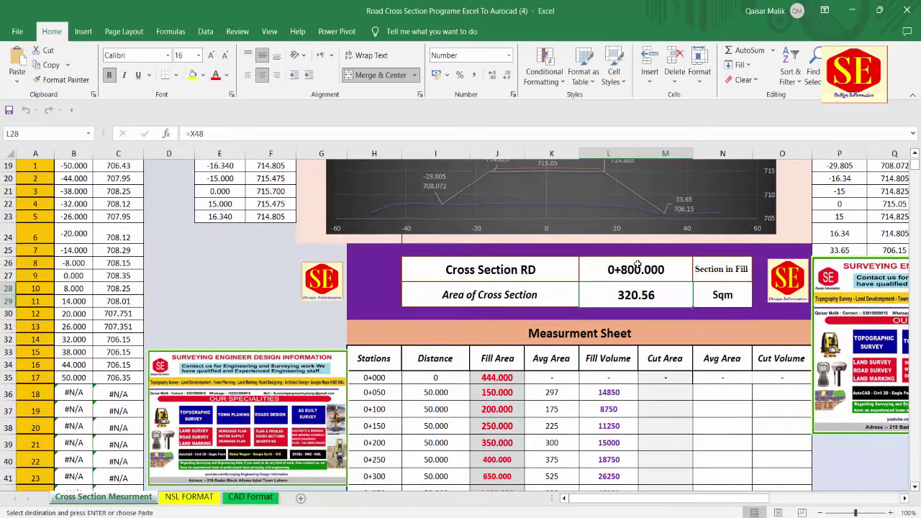
scroll(576, 259, down, 1)
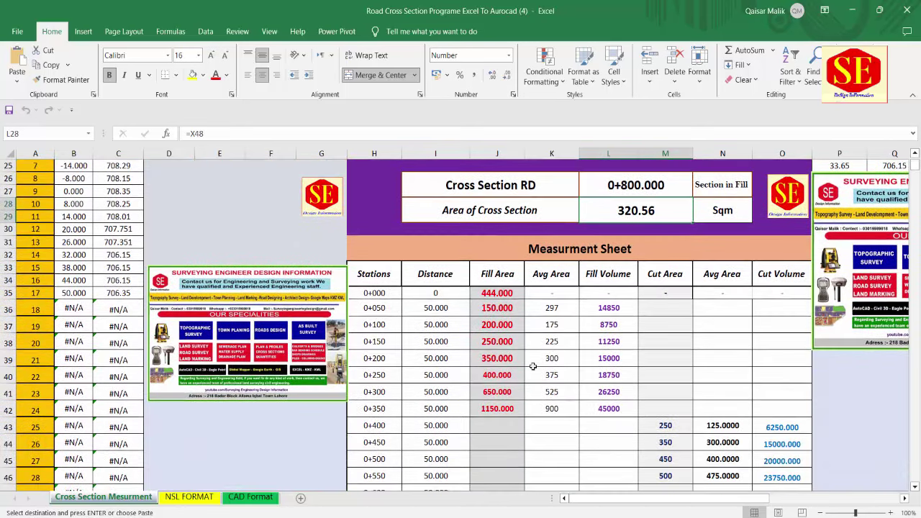
click(503, 293)
key(ctrl+c)
Review the Fill Area values 150 and 250 and the Total Fill Volume formula.
click(496, 307)
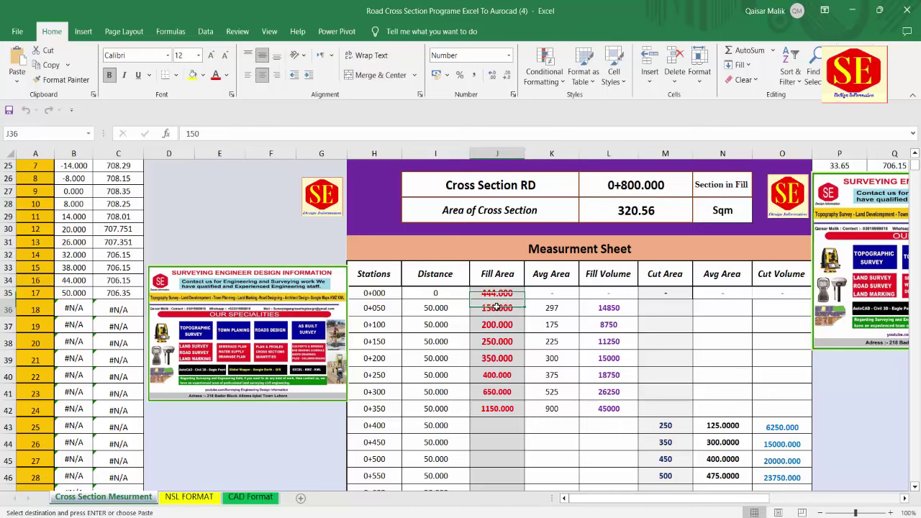
click(497, 341)
scroll(662, 367, down, 2)
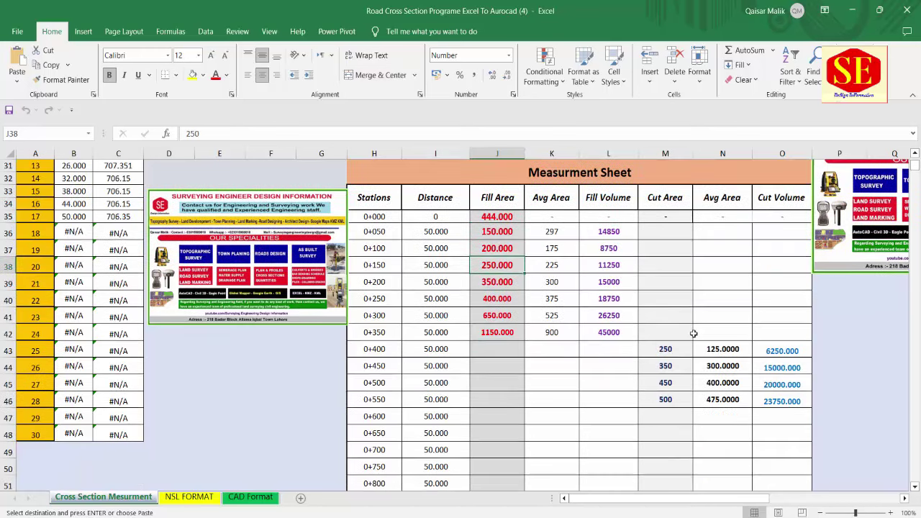
scroll(685, 370, down, 3)
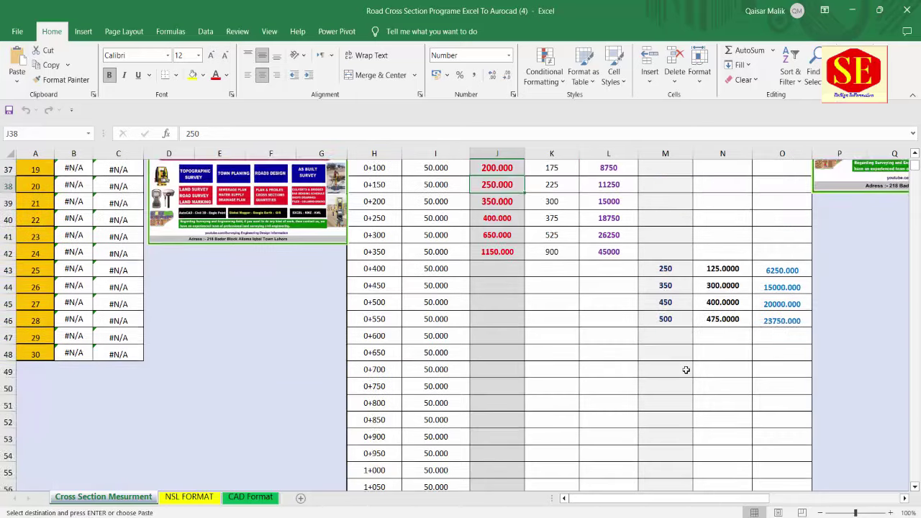
scroll(685, 370, down, 2)
scroll(647, 352, up, 8)
scroll(556, 326, up, 4)
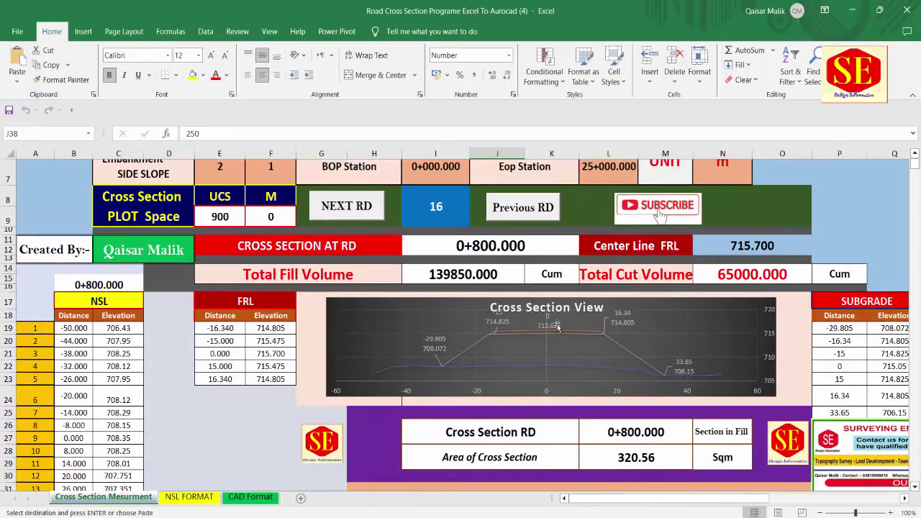
click(484, 275)
click(758, 271)
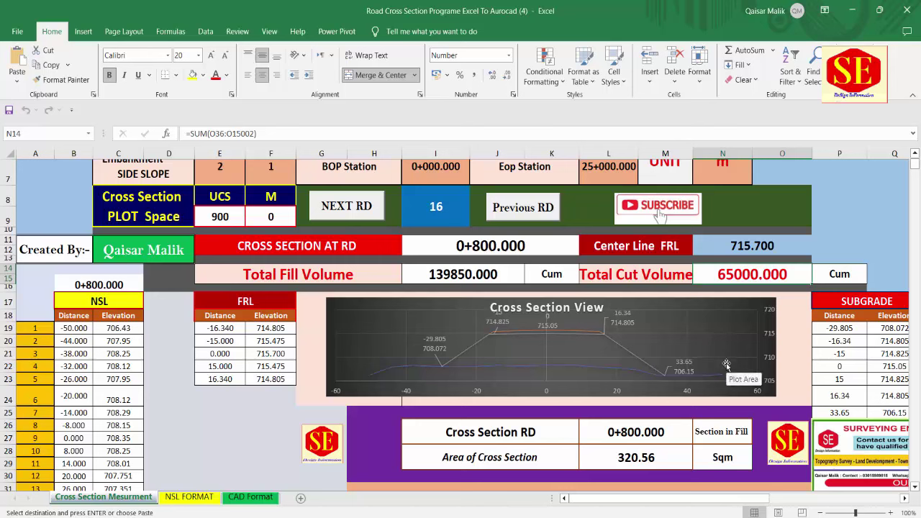
key(Escape)
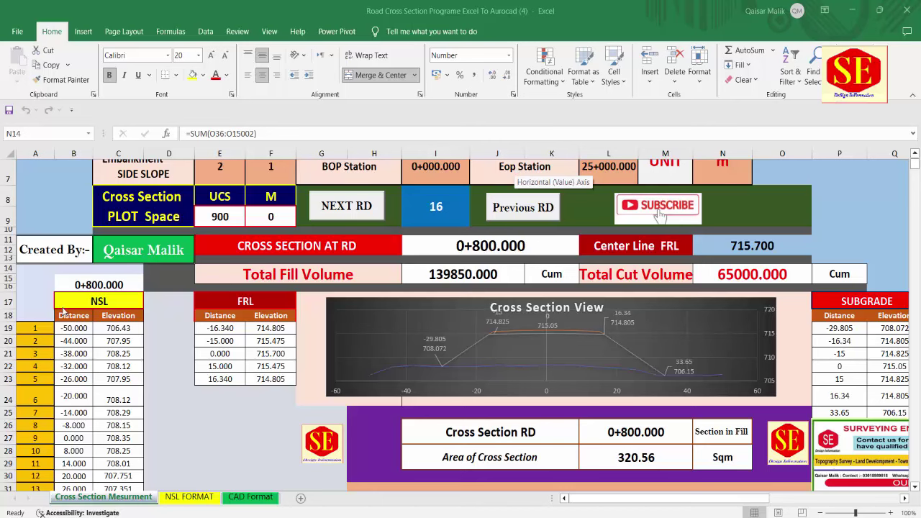
scroll(633, 287, down, 2)
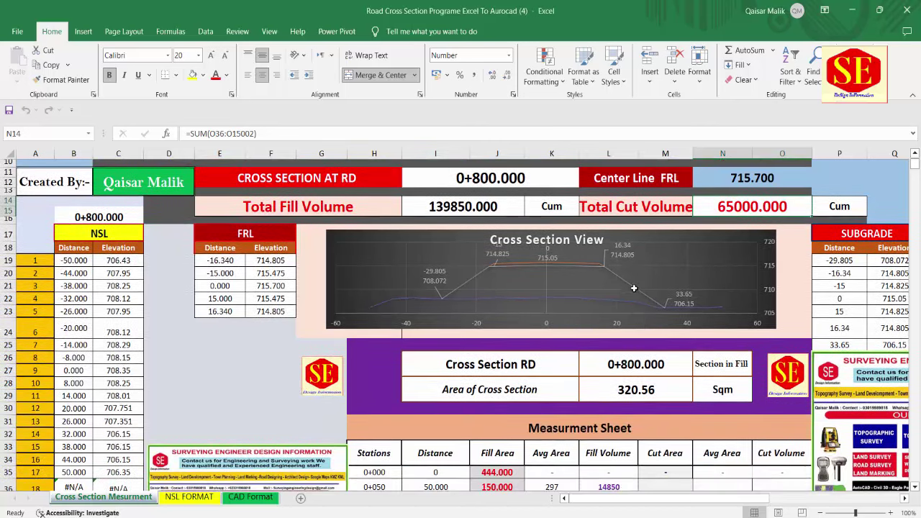
scroll(633, 288, up, 3)
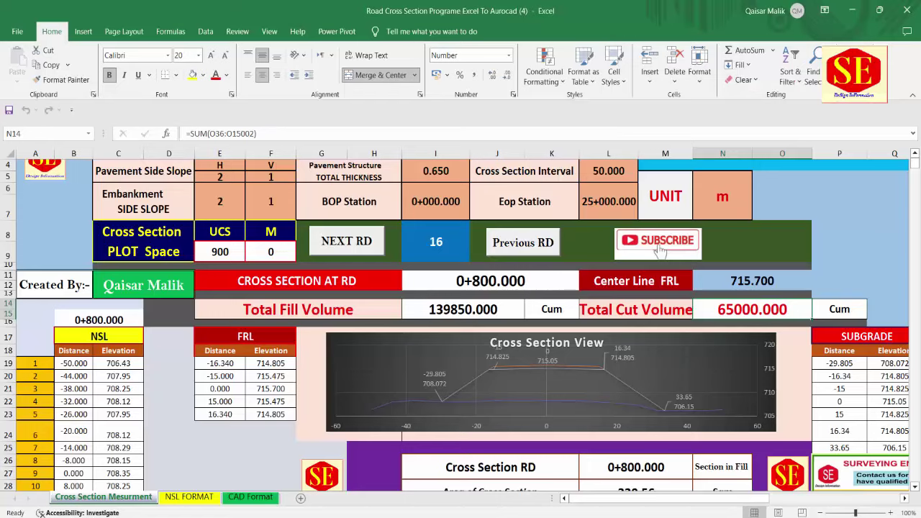
scroll(492, 415, up, 1)
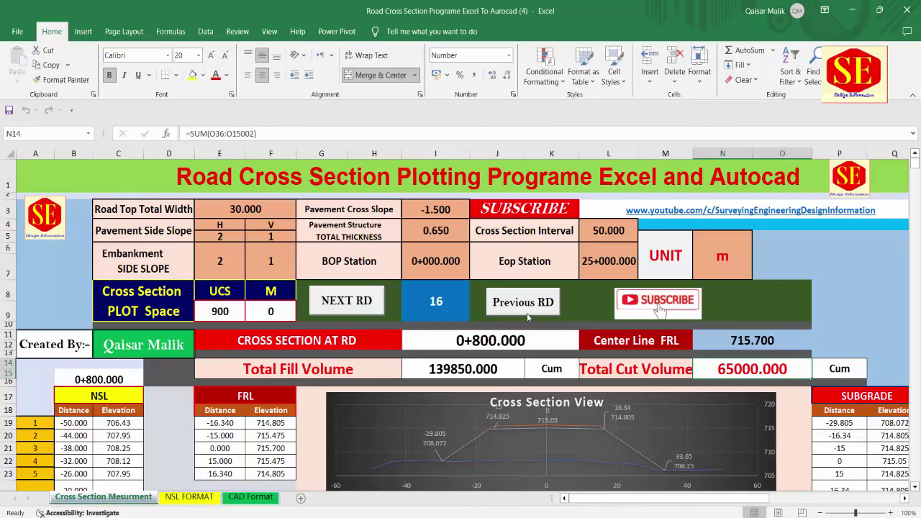
scroll(418, 328, down, 1)
scroll(418, 327, down, 6)
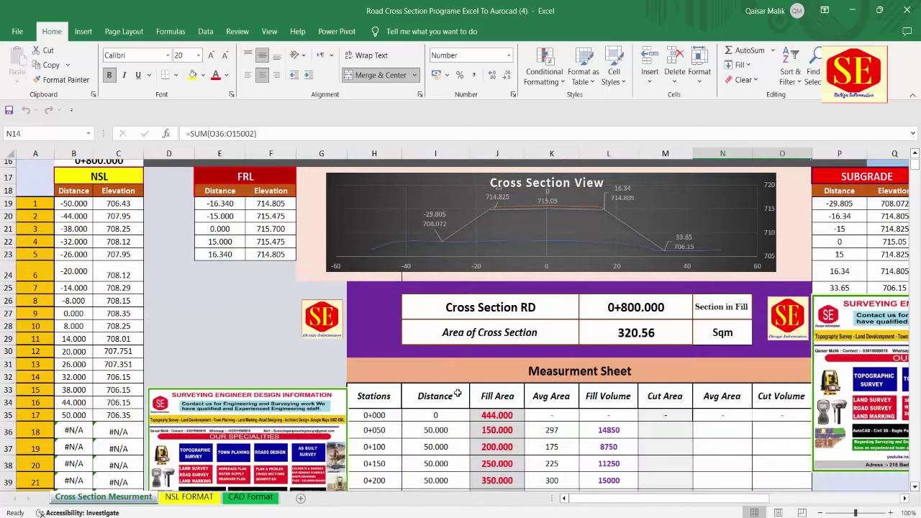
scroll(503, 359, up, 6)
scroll(499, 305, up, 1)
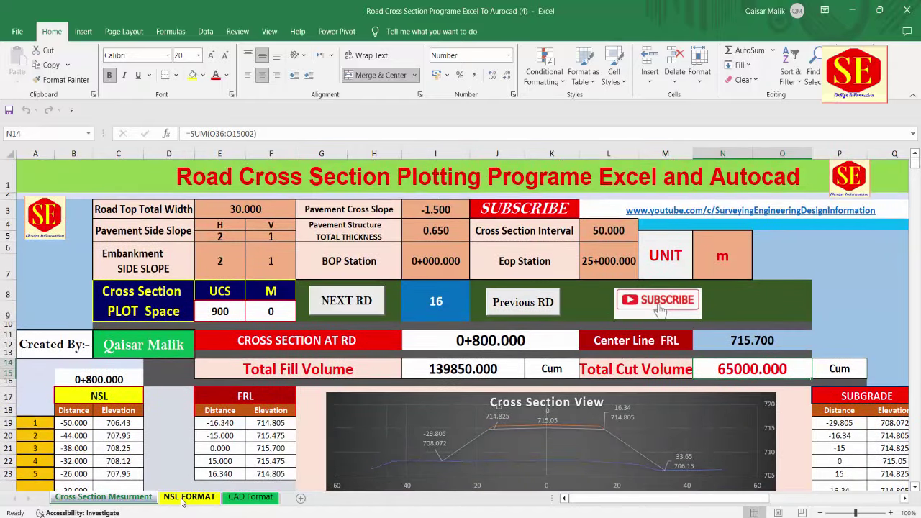
On the NSL FORMAT sheet, review the NSL distances, elevations, station FRL pairs and toe calculations.
click(180, 500)
scroll(462, 255, up, 2)
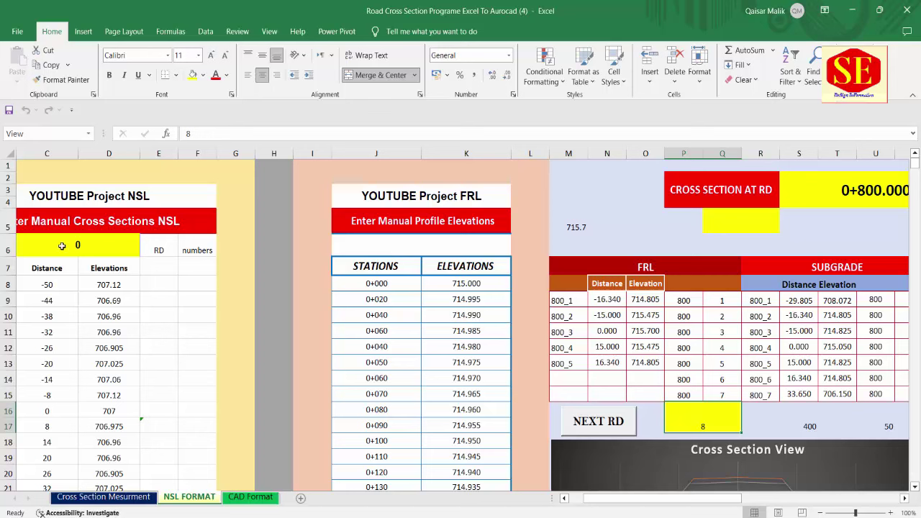
drag(49, 287, 108, 426)
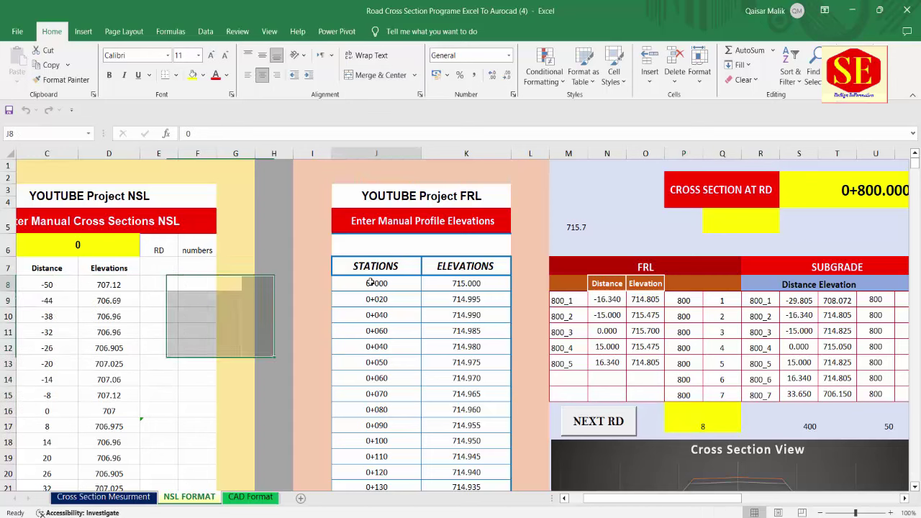
mouse_move(376, 284)
mouse_down()
mouse_move(450, 291)
mouse_move(450, 419)
mouse_up()
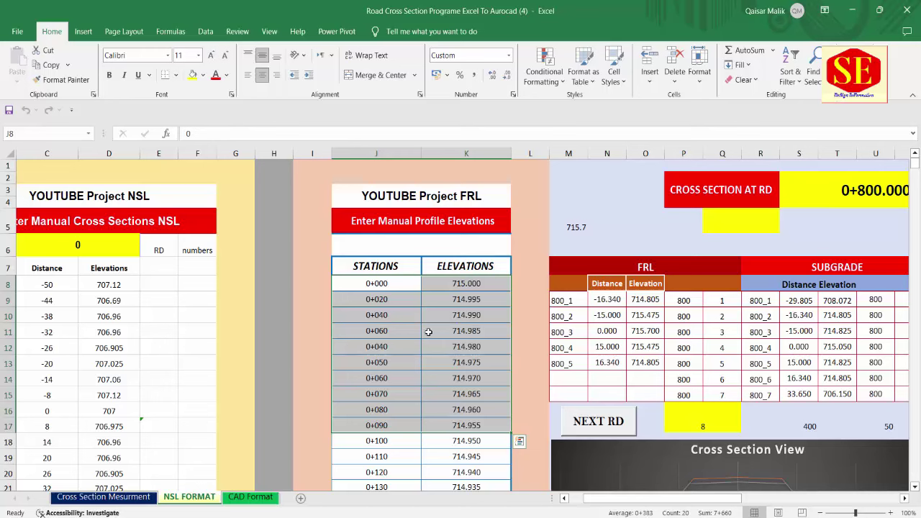
drag(676, 498, 781, 507)
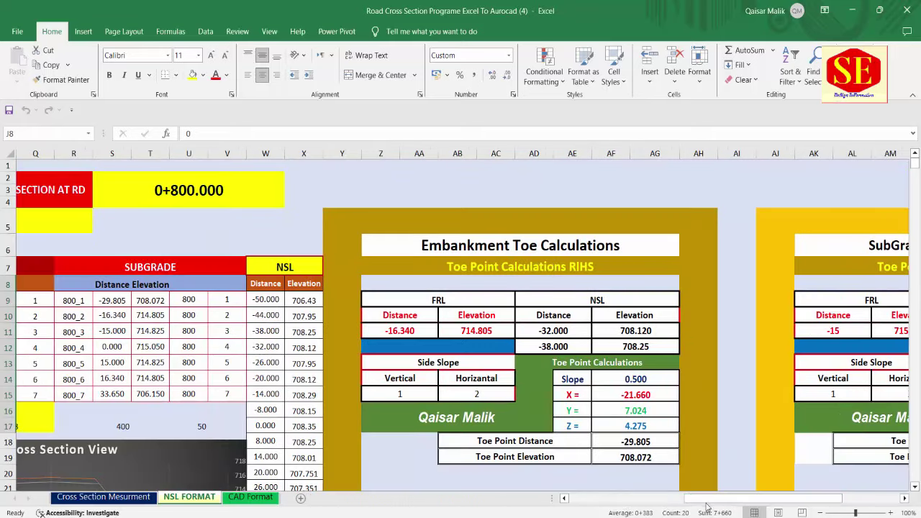
drag(707, 507, 765, 507)
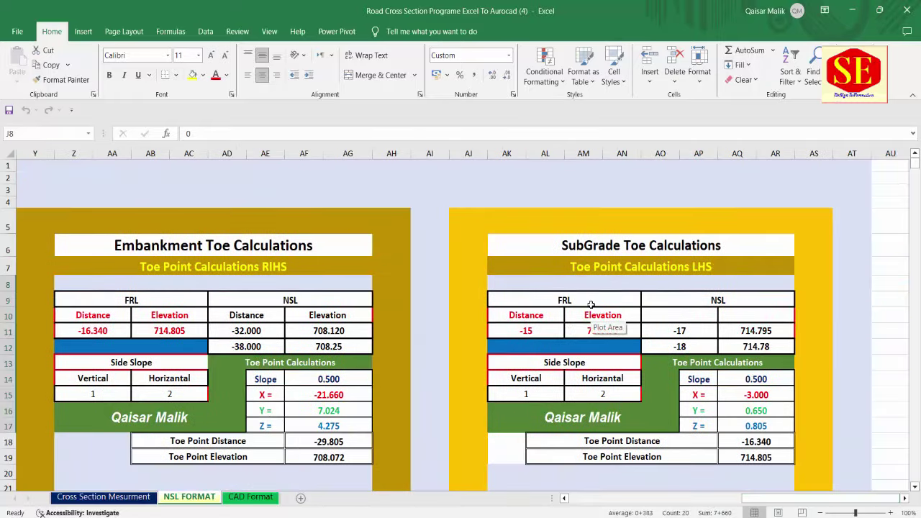
scroll(432, 319, down, 1)
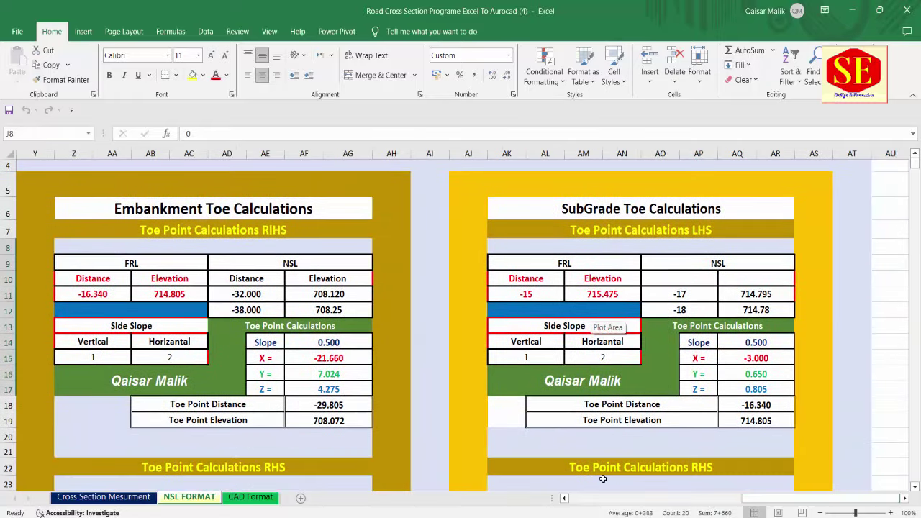
drag(751, 497, 601, 498)
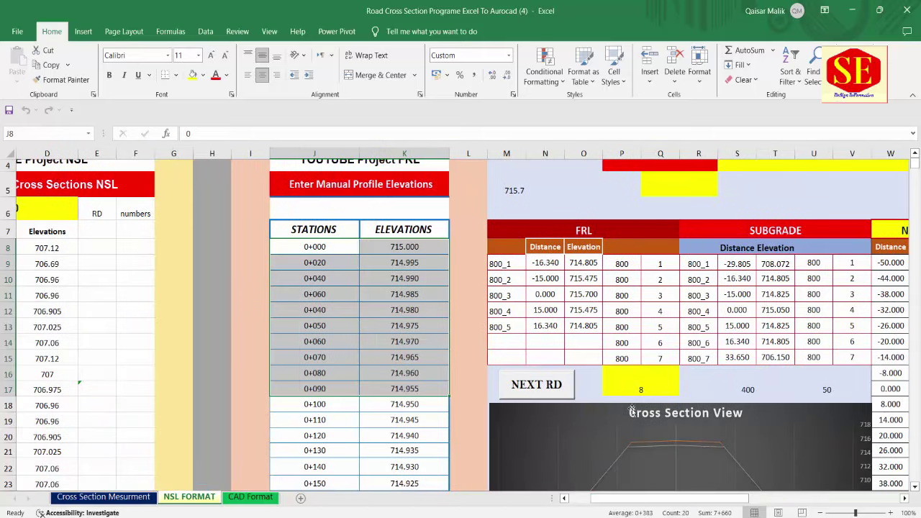
scroll(632, 410, down, 2)
scroll(501, 298, up, 1)
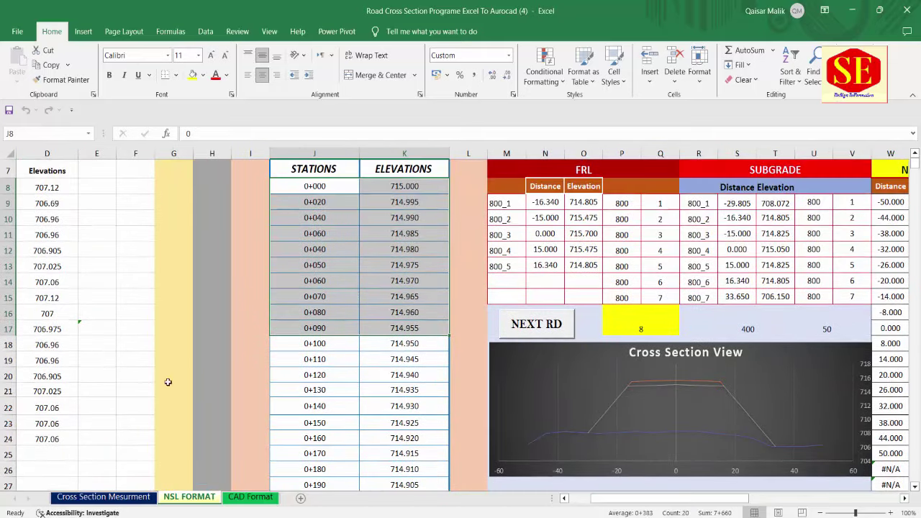
Review the generated AutoCAD command lines on the CAD Format sheet, including the Color line in G27.
click(259, 496)
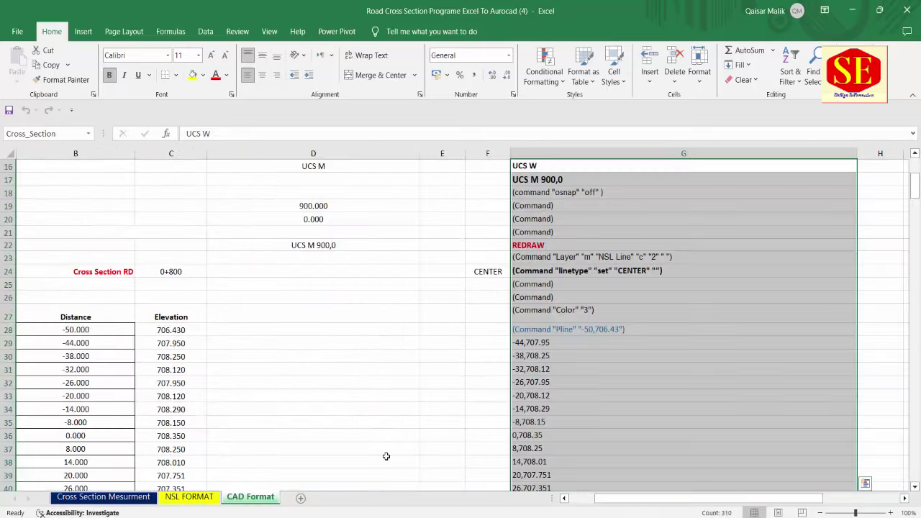
click(637, 305)
scroll(619, 241, up, 2)
scroll(619, 241, up, 3)
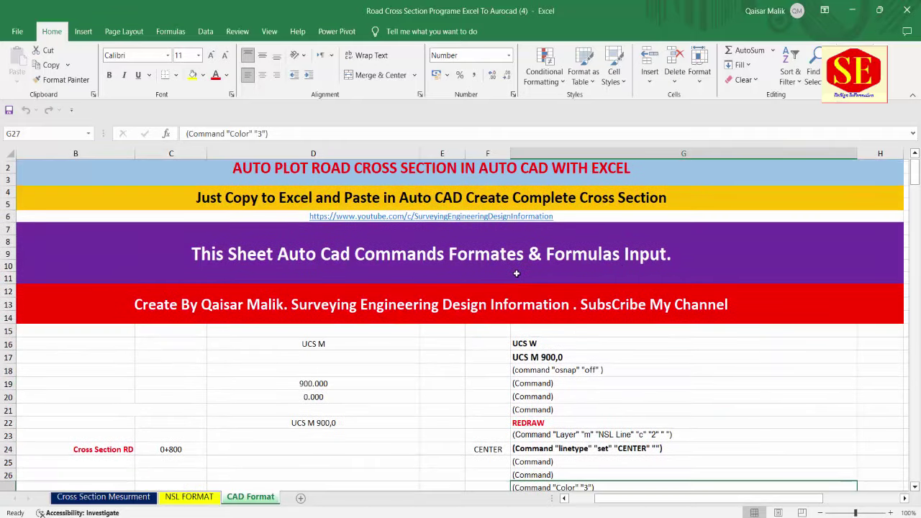
scroll(517, 273, down, 3)
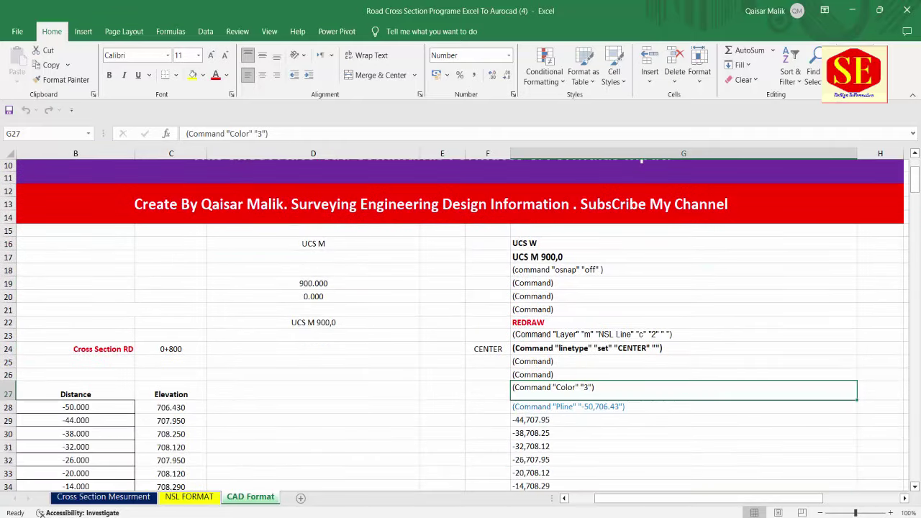
scroll(639, 317, down, 3)
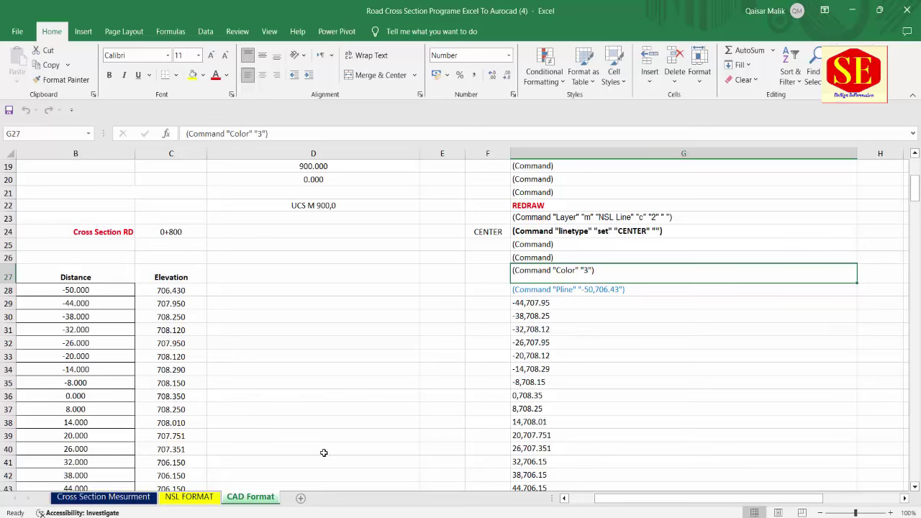
Go back to the NSL FORMAT sheet and select the elevation value in K8.
click(189, 497)
scroll(600, 352, up, 2)
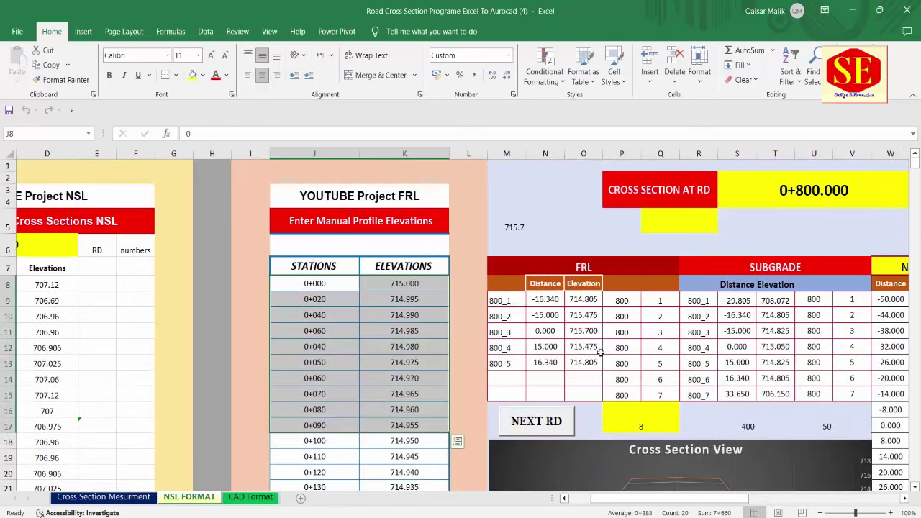
click(403, 280)
drag(655, 497, 631, 498)
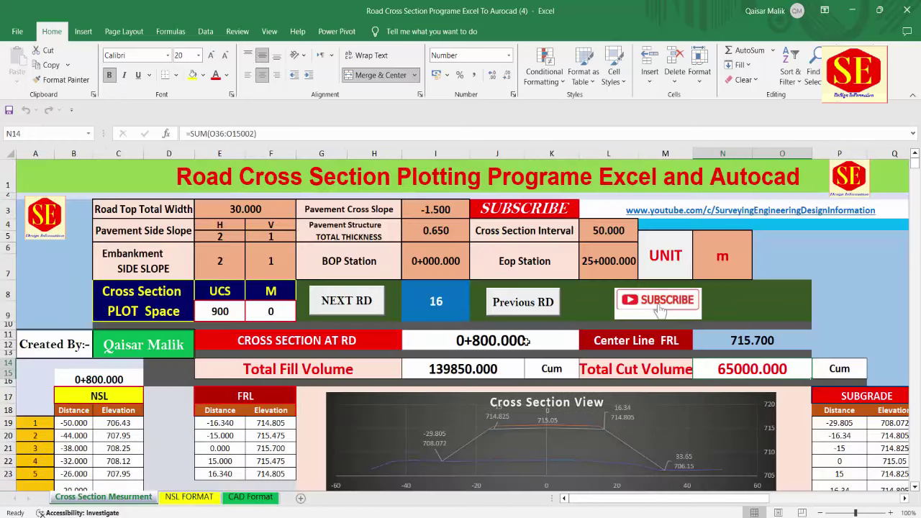
Clear the road top width, side slope, pavement, BOP, interval and EOP inputs on the dashboard.
click(99, 496)
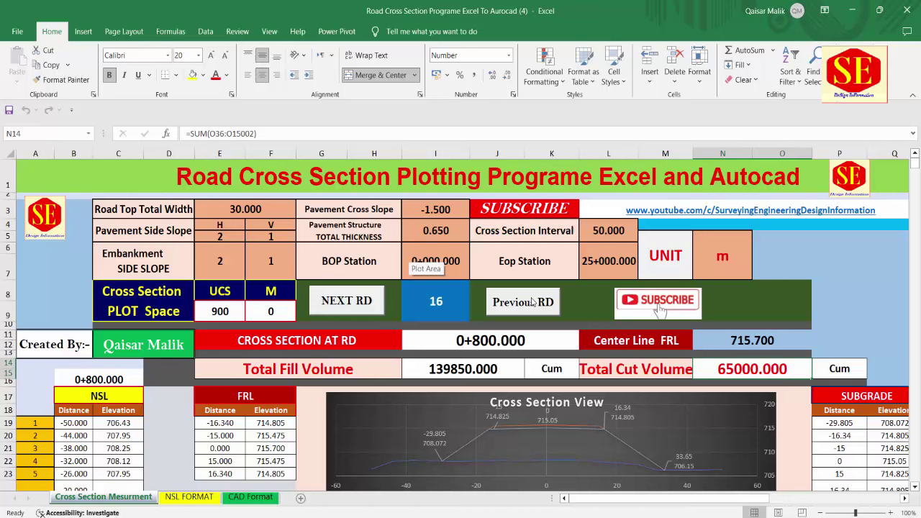
click(230, 209)
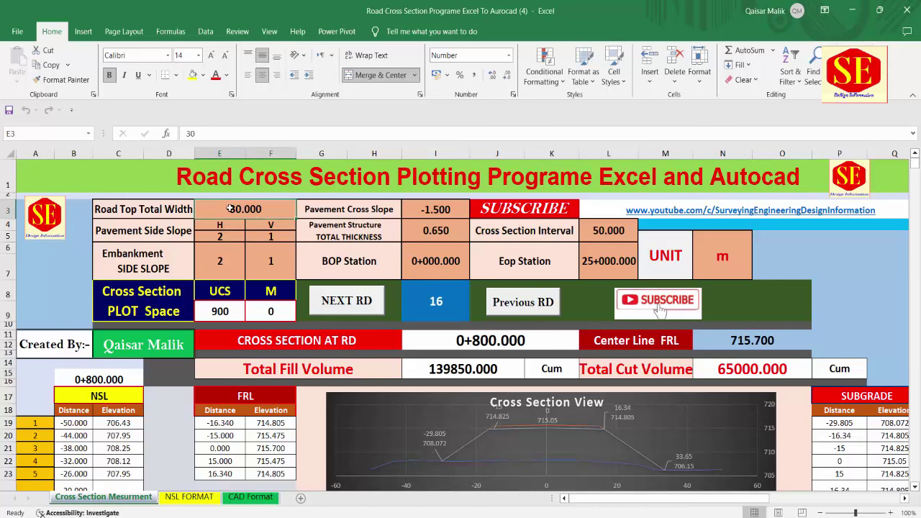
key(Delete)
drag(219, 236, 268, 262)
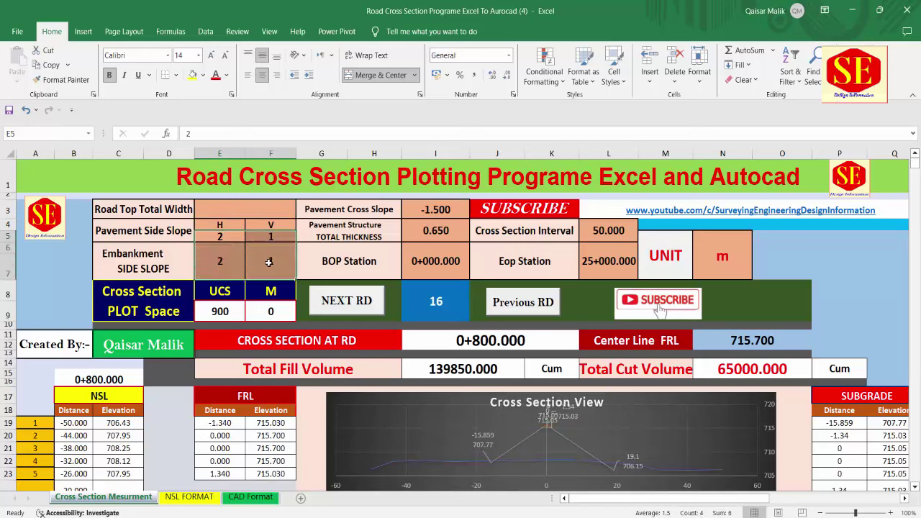
key(Delete)
drag(435, 209, 437, 262)
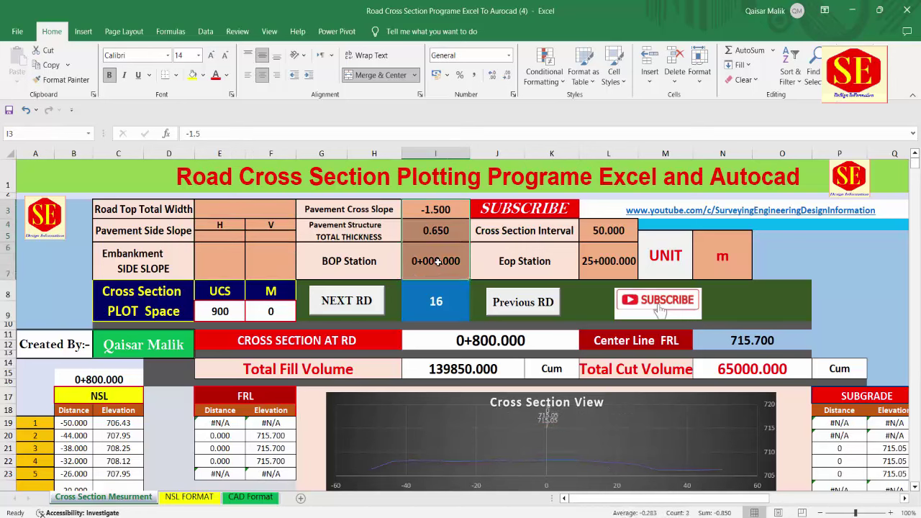
key(Delete)
drag(608, 230, 607, 260)
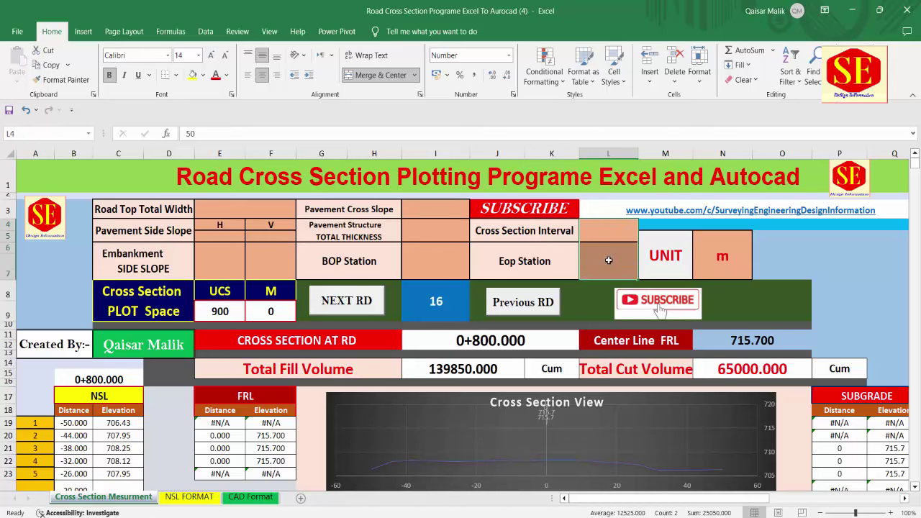
key(Delete)
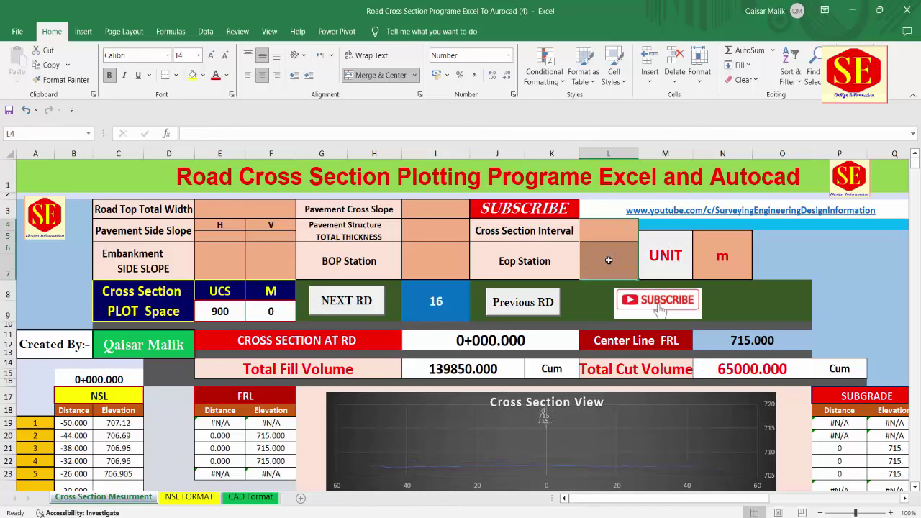
Go through the parameter labels from Road Top Total Width to Eop Station, ending on the Cross Section Interval input.
click(123, 213)
click(126, 232)
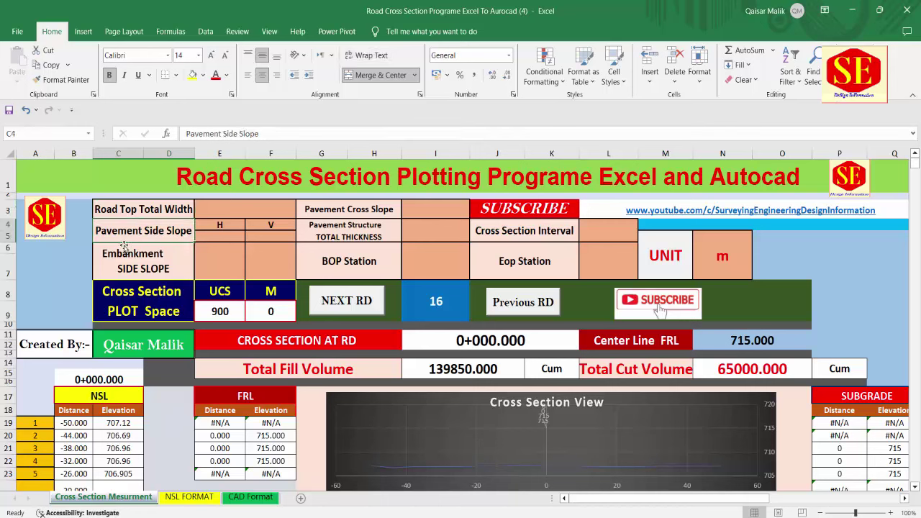
click(123, 263)
click(359, 215)
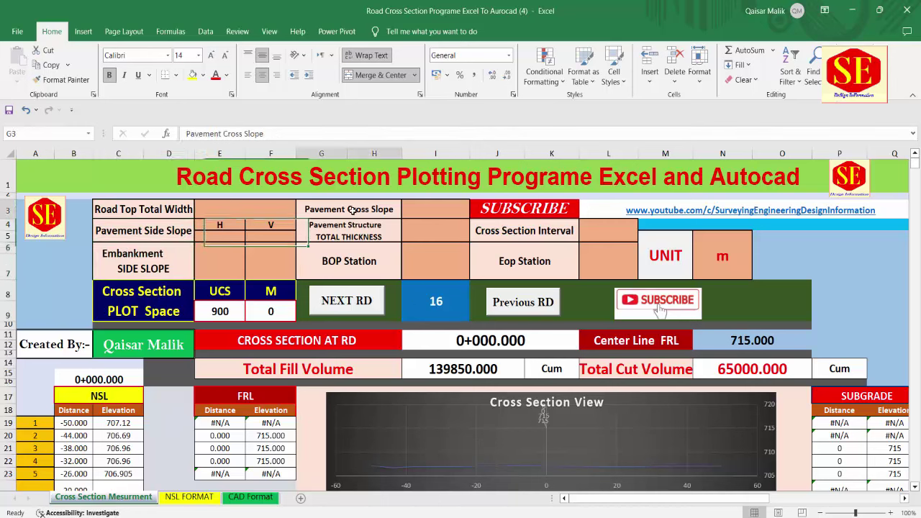
click(348, 228)
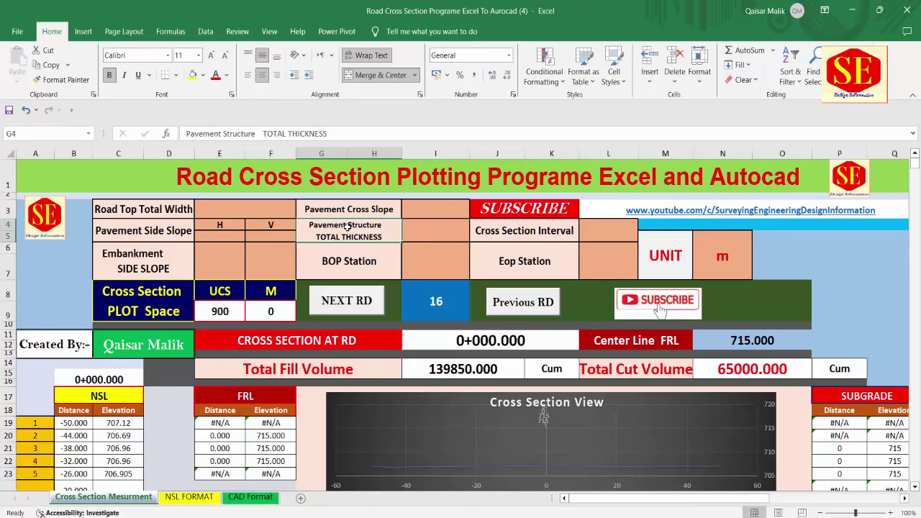
click(353, 261)
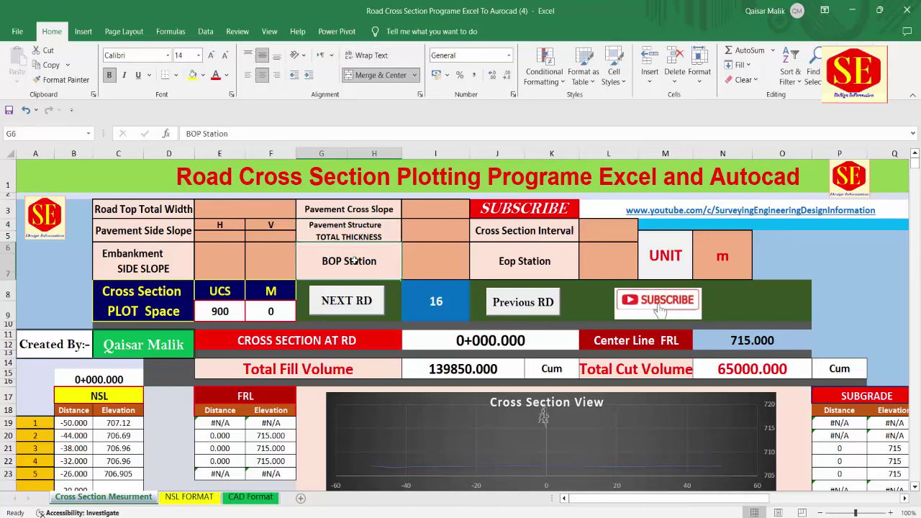
click(501, 270)
click(587, 248)
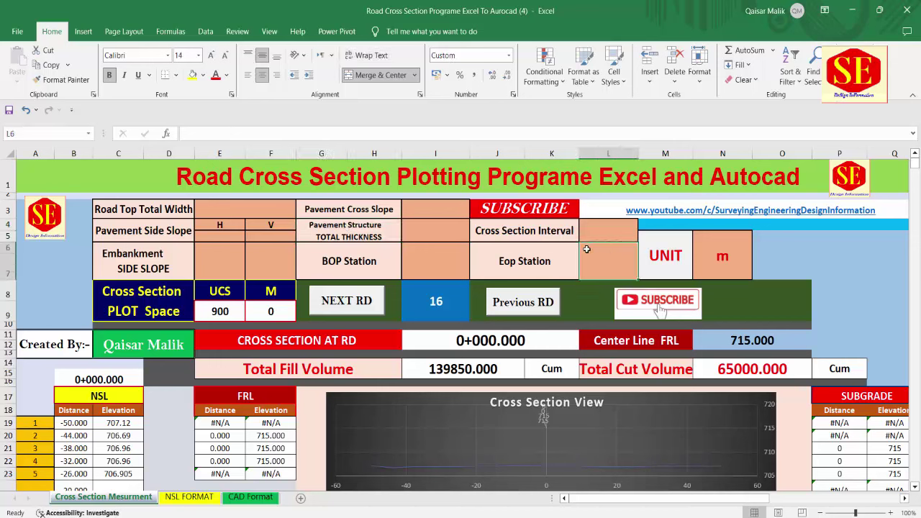
click(595, 226)
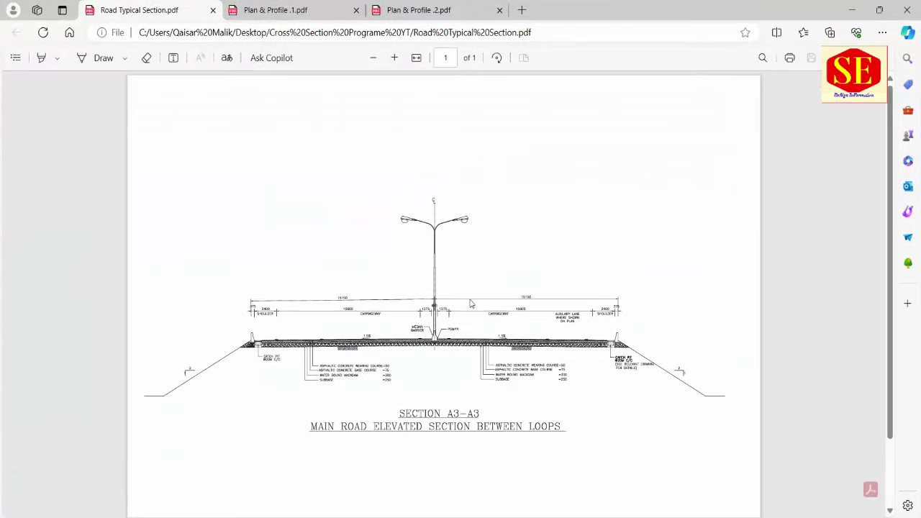
Launch Calculator and maximize the Road Typical Section PDF viewer.
scroll(456, 400, up, 2)
scroll(456, 400, up, 1)
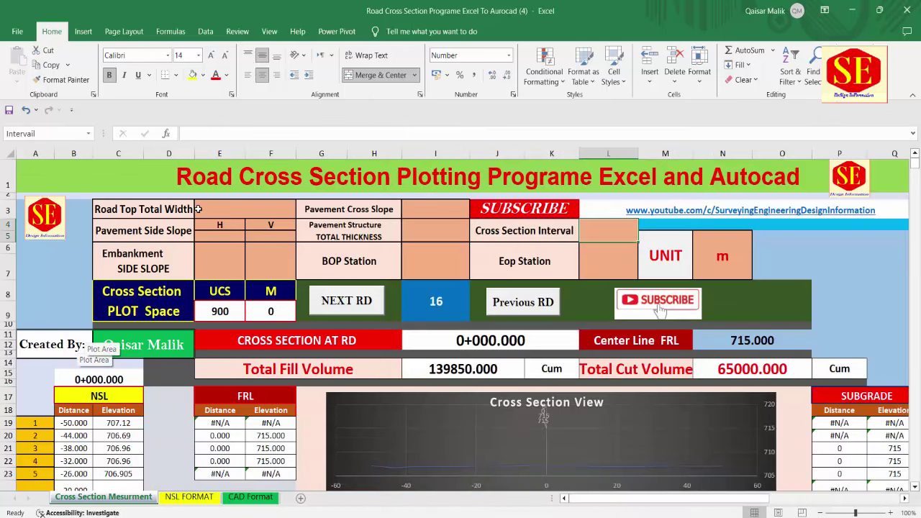
key(Tab)
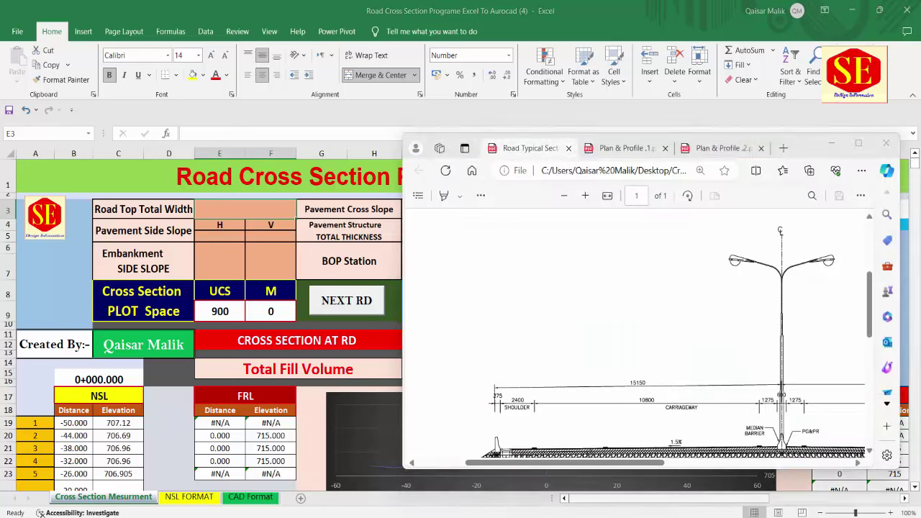
key(super)
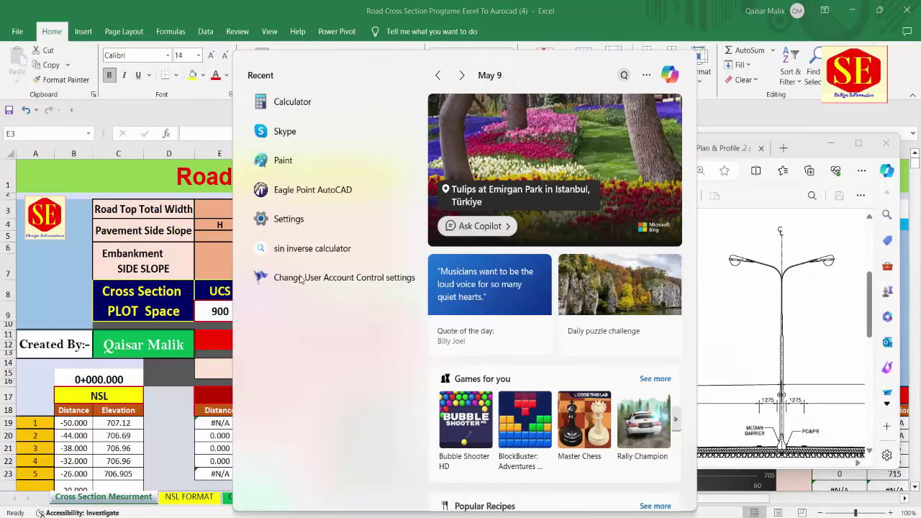
text(c)
key(Return)
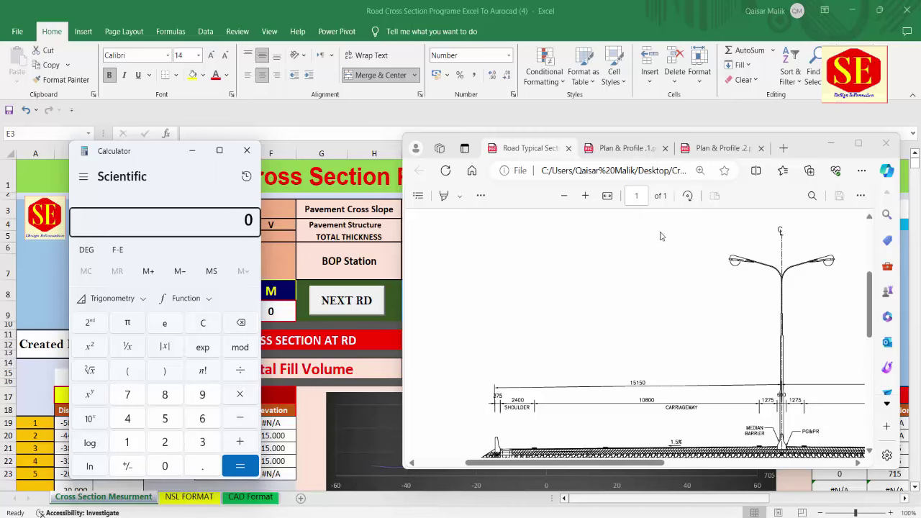
drag(808, 154, 763, 108)
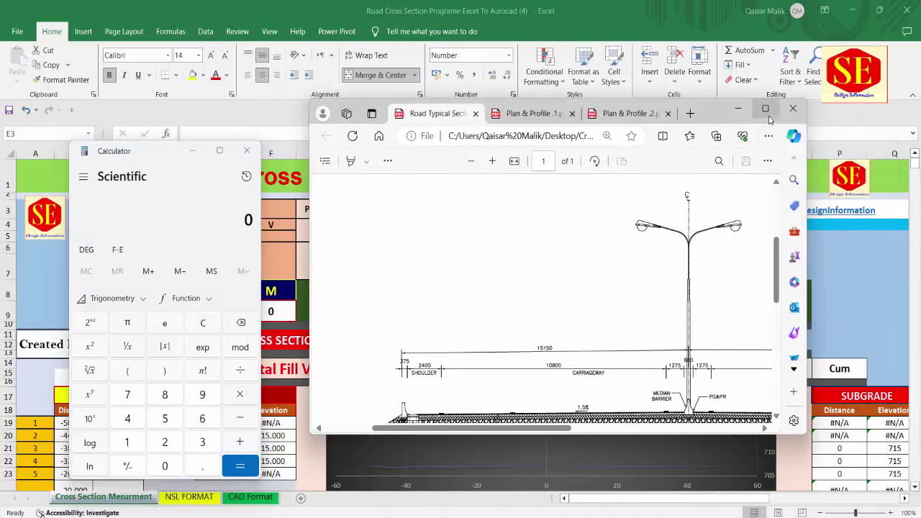
double_click(763, 107)
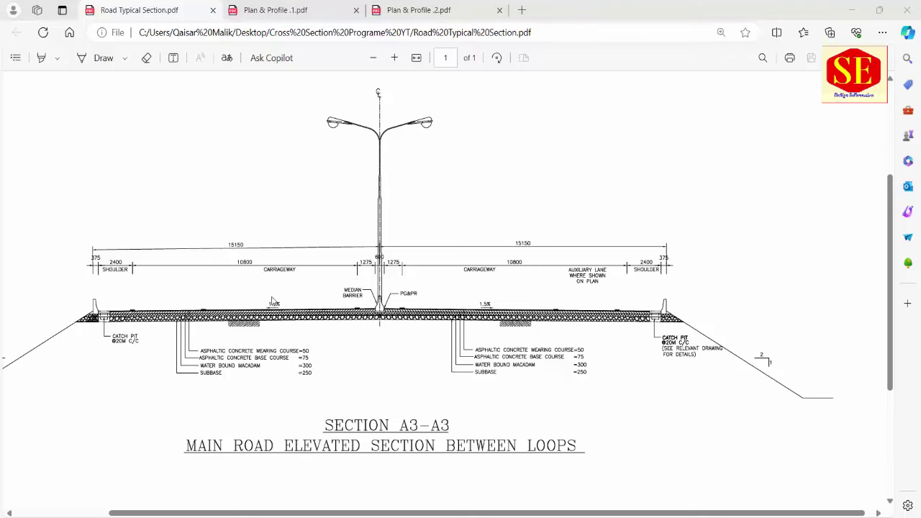
Add the two 15.15 half-widths in Calculator to get 30.3.
click(661, 486)
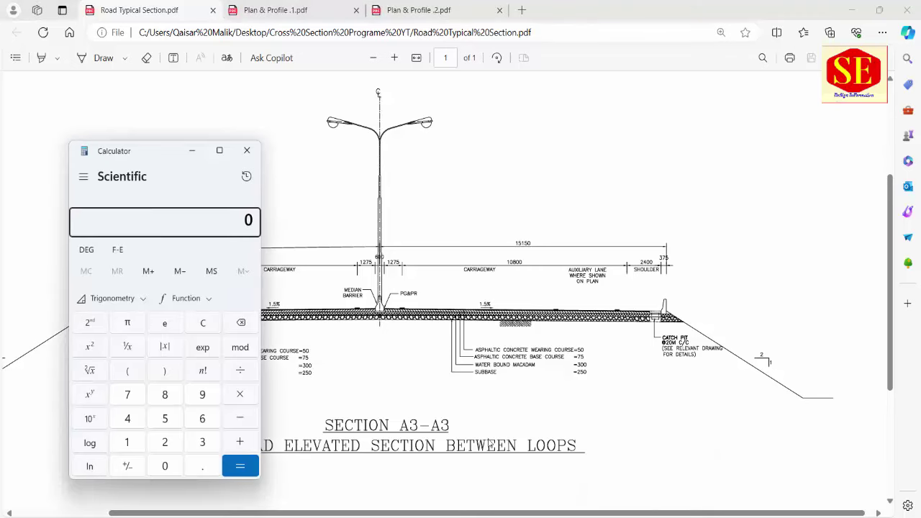
drag(171, 152, 106, 152)
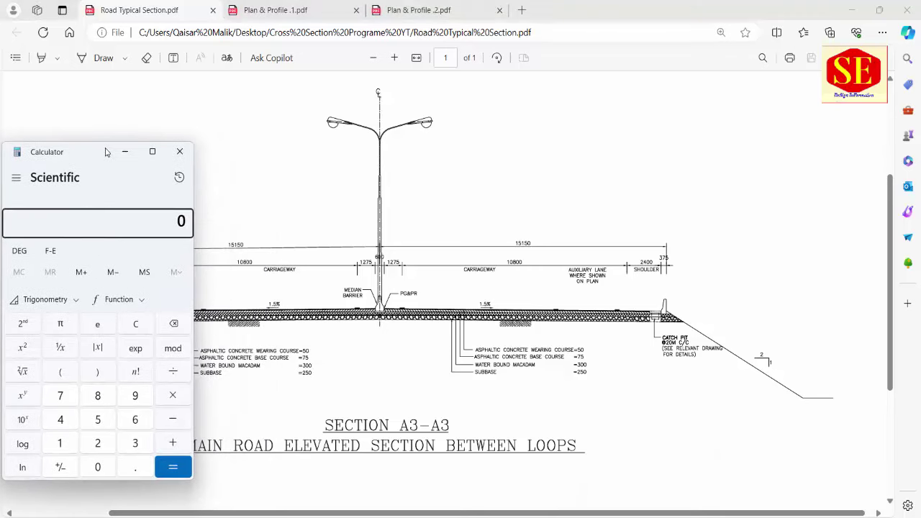
text(15.15)
text(15.15)
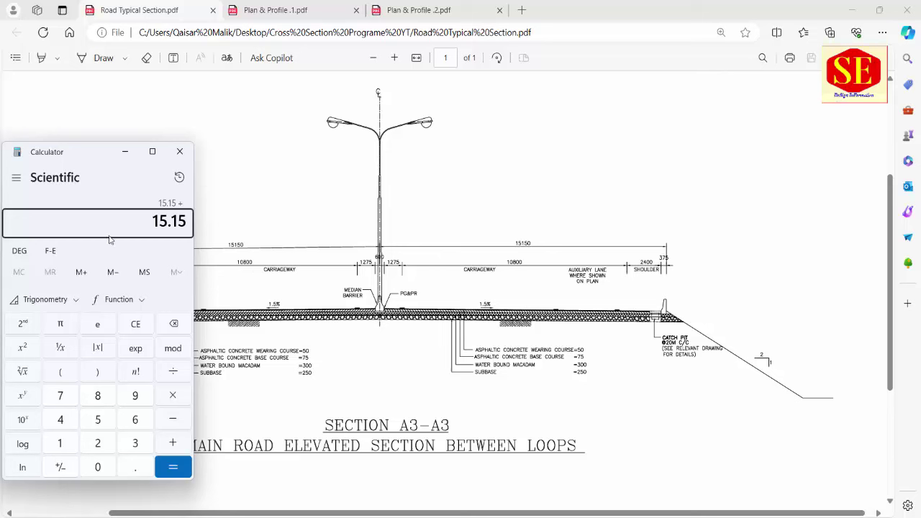
click(177, 474)
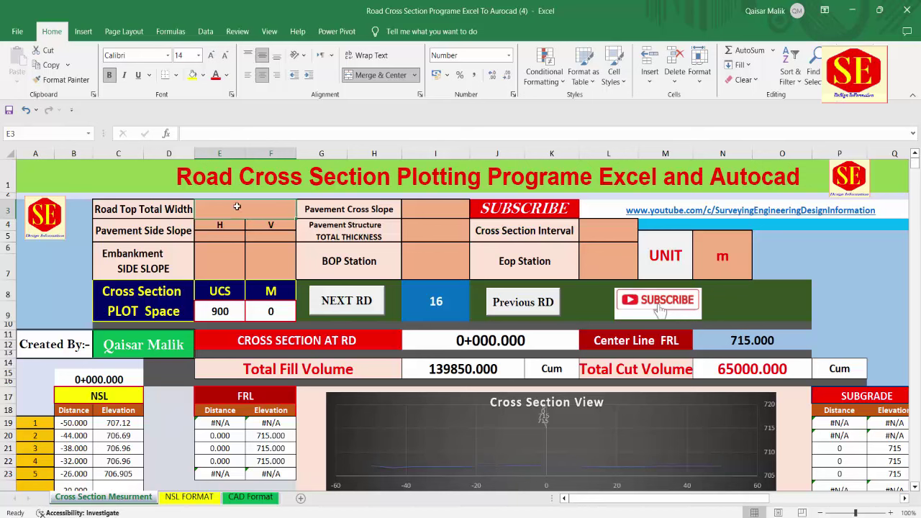
Enter 30.30 as the Road Top Total Width, then go over the Pavement and Embankment side slope labels.
text(30.30)
key(Return)
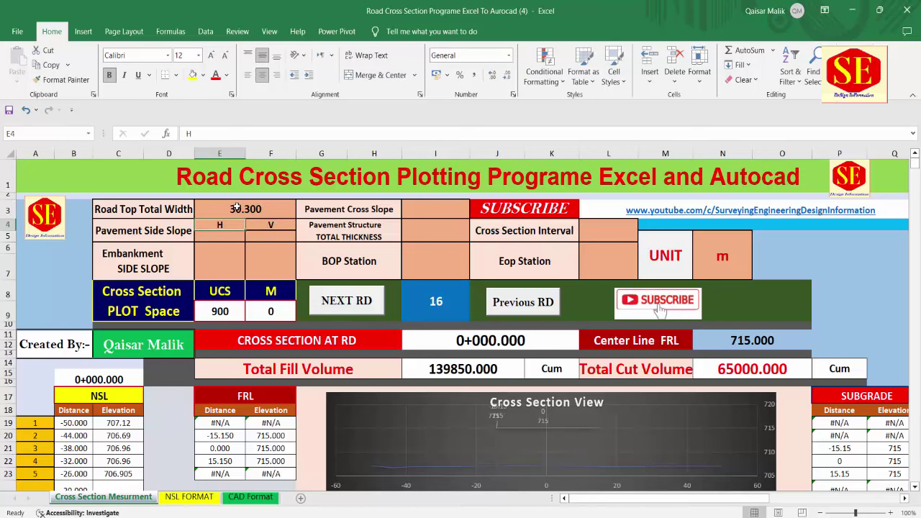
click(158, 231)
click(230, 234)
key(Tab)
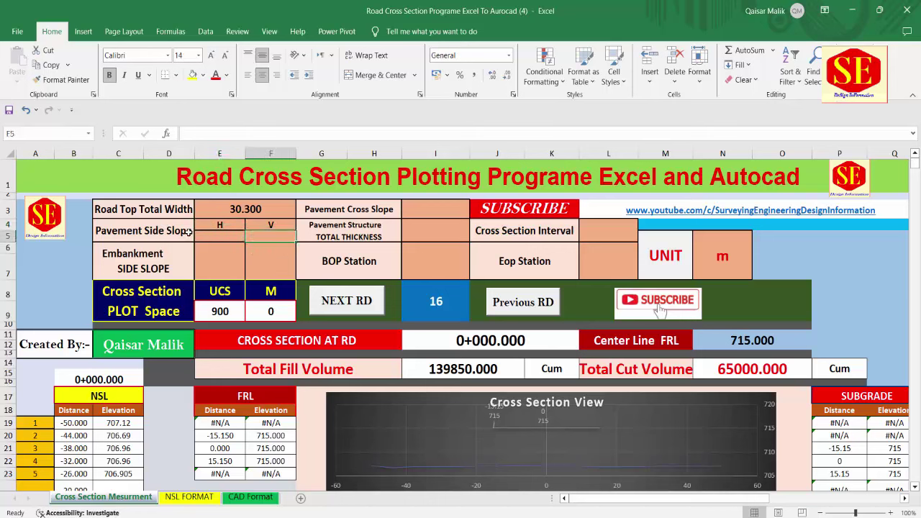
click(164, 256)
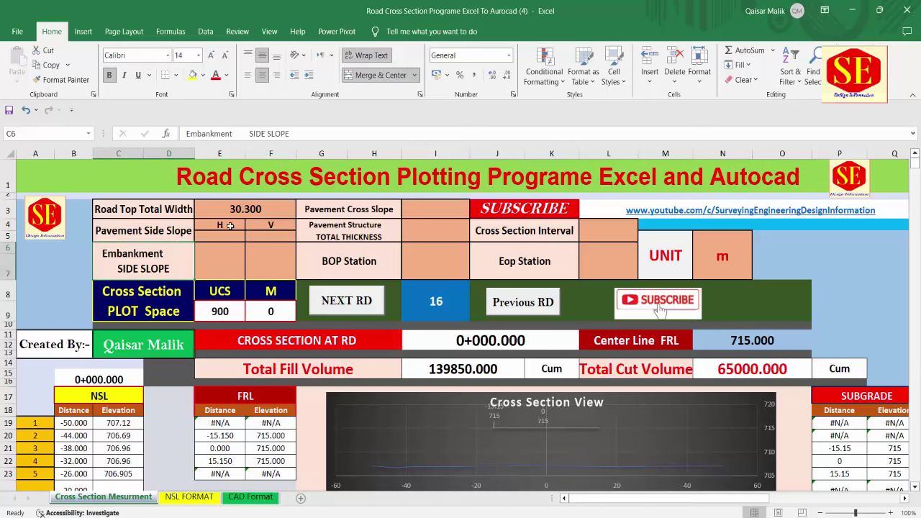
click(180, 238)
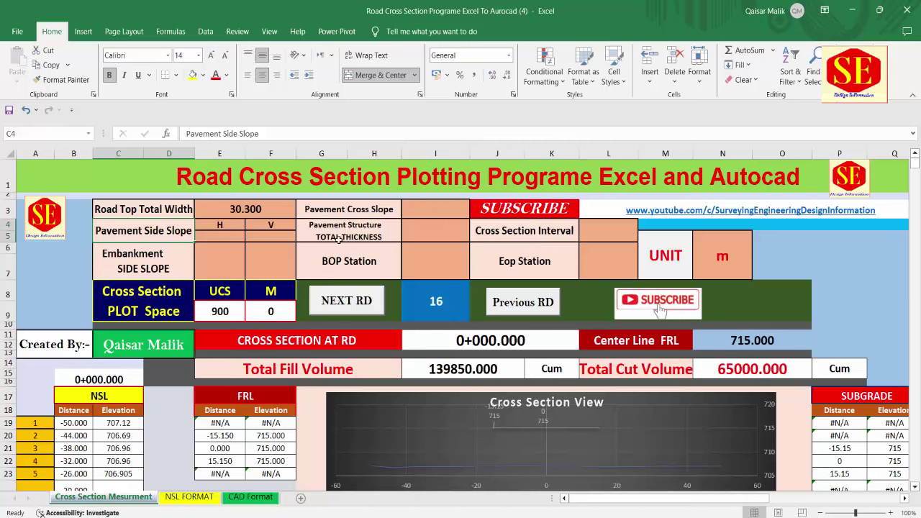
click(147, 263)
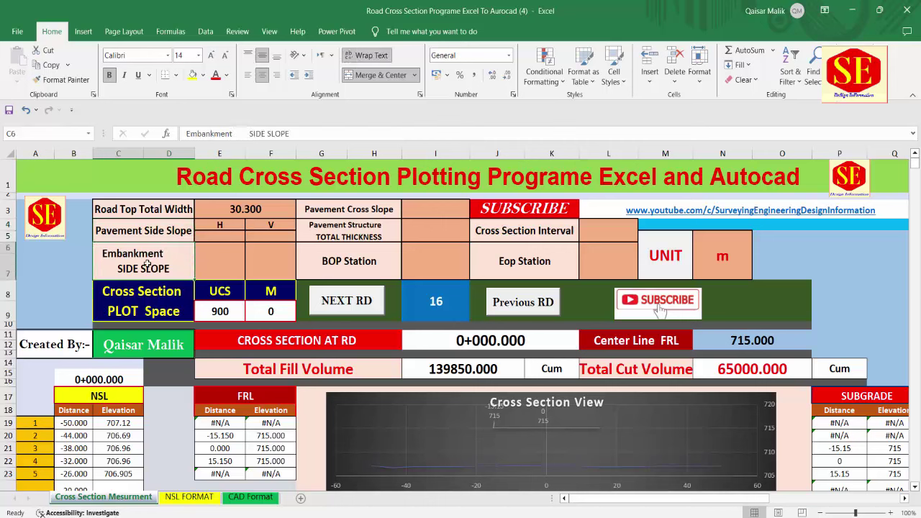
click(228, 236)
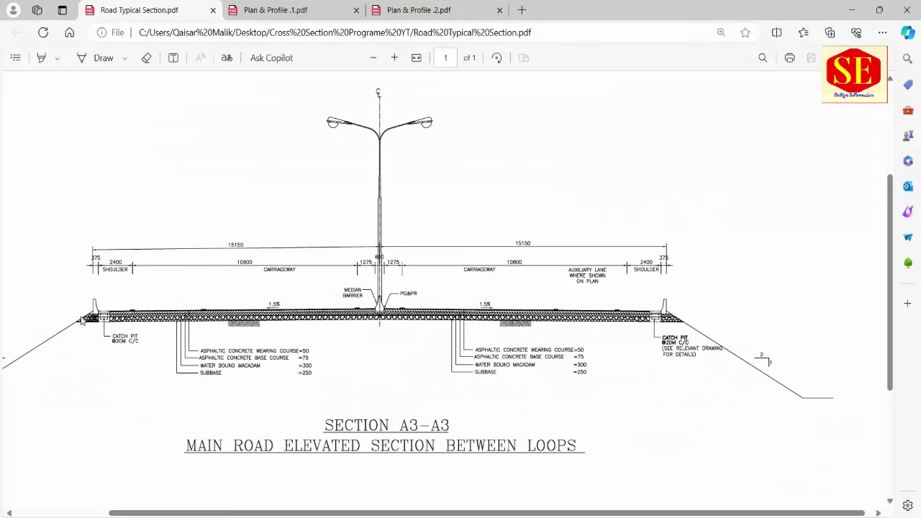
scroll(80, 323, up, 3)
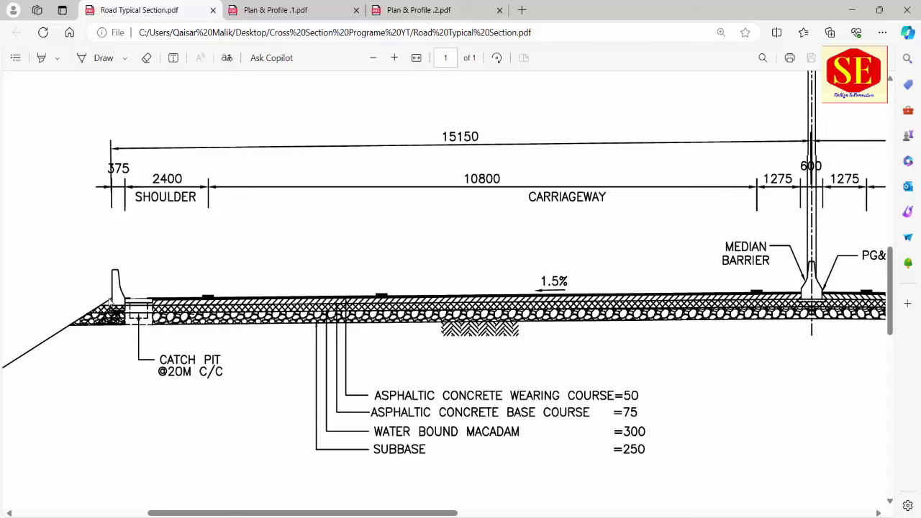
scroll(94, 287, down, 3)
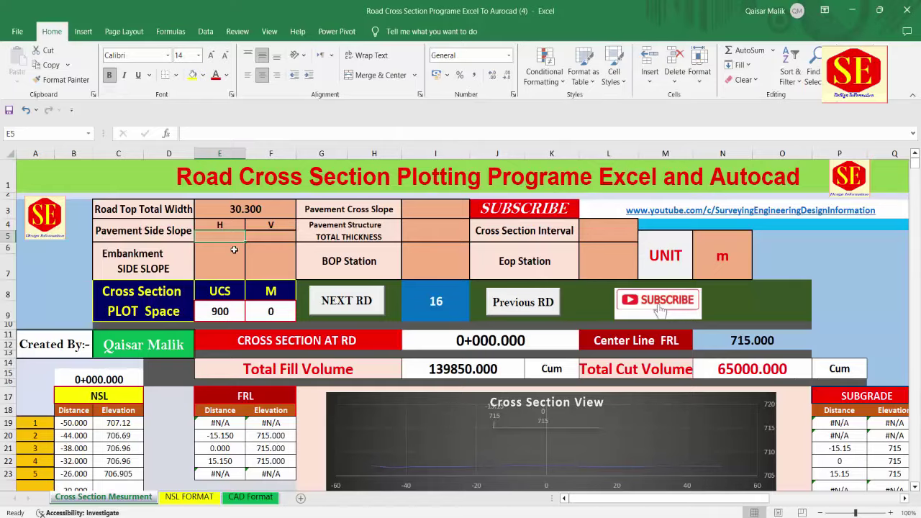
Set the Pavement Side Slope to H 2 : V 1 and select E6 for the embankment slope.
text(2)
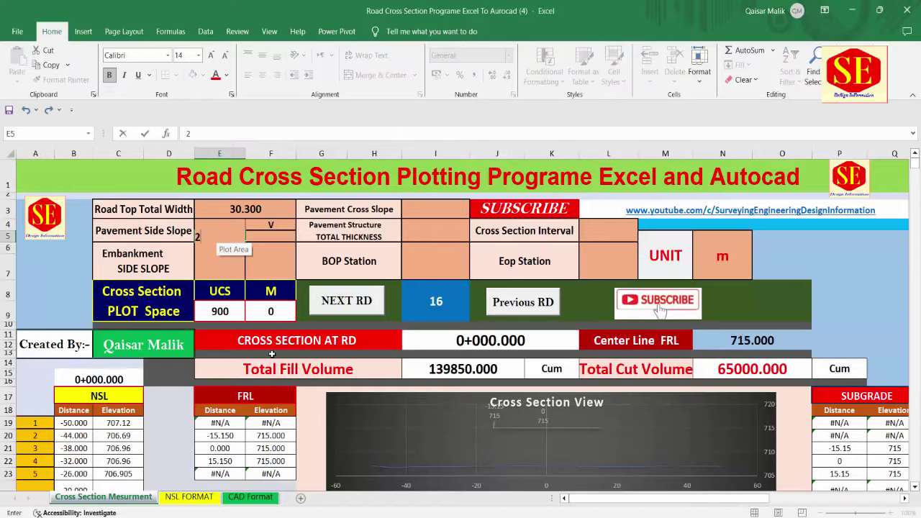
click(275, 238)
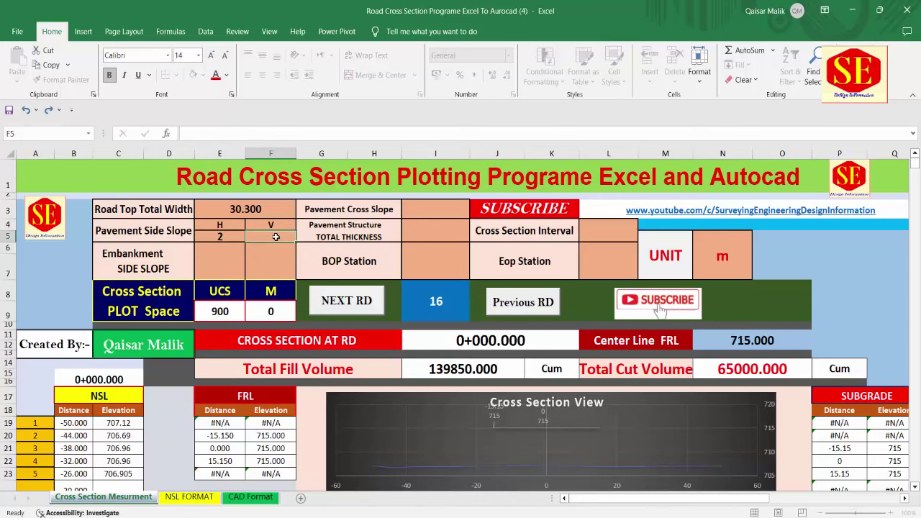
text(1)
key(Return)
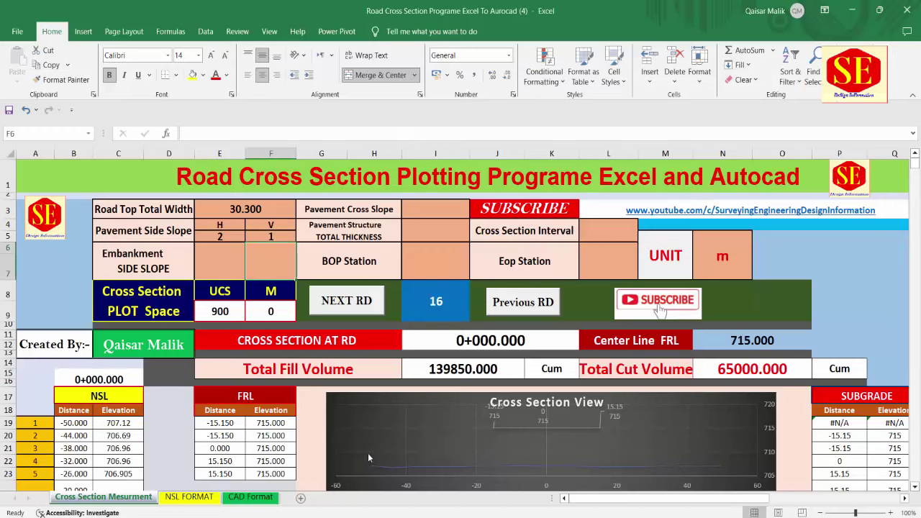
click(216, 235)
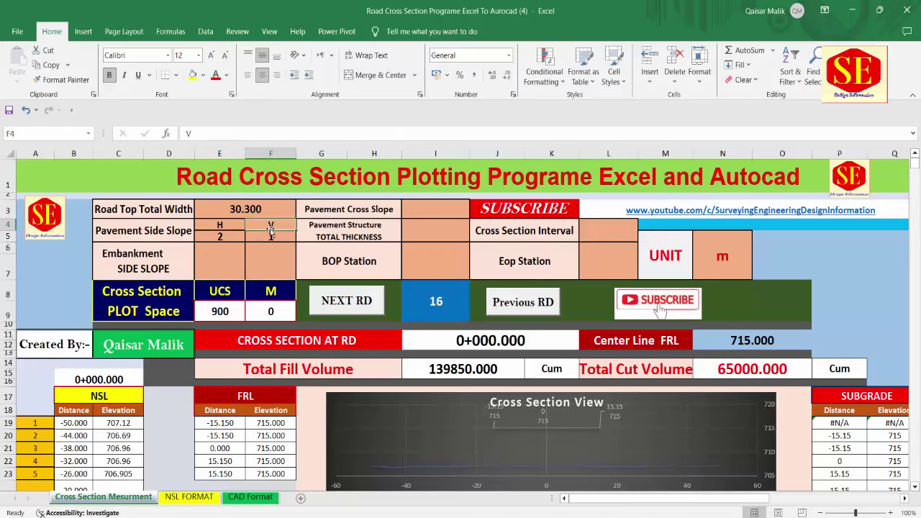
click(142, 263)
click(215, 259)
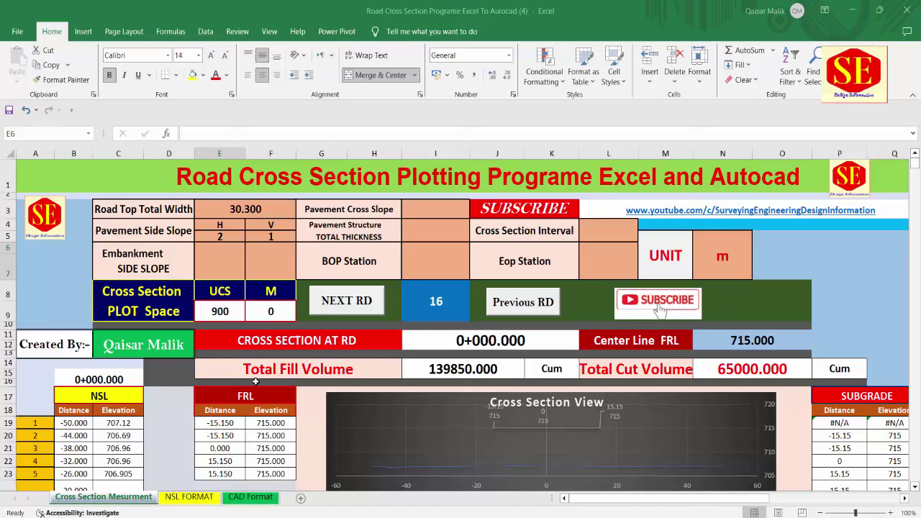
Set the Embankment Side Slope to 2 : 1 in cells E6 and F6.
click(220, 258)
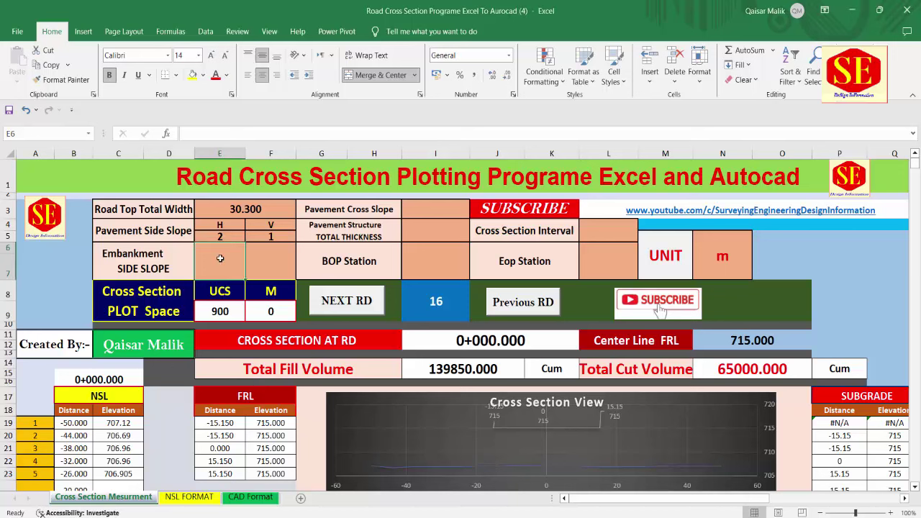
text(2)
click(272, 260)
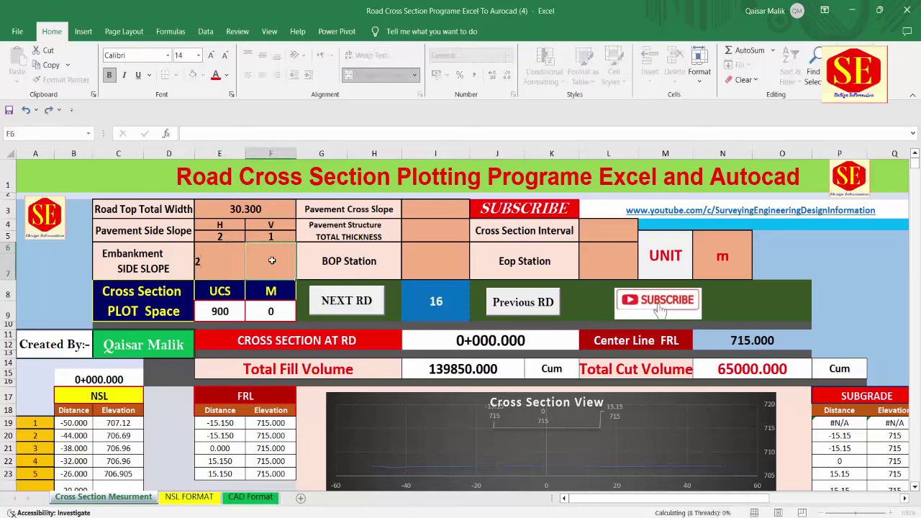
text(1)
key(Return)
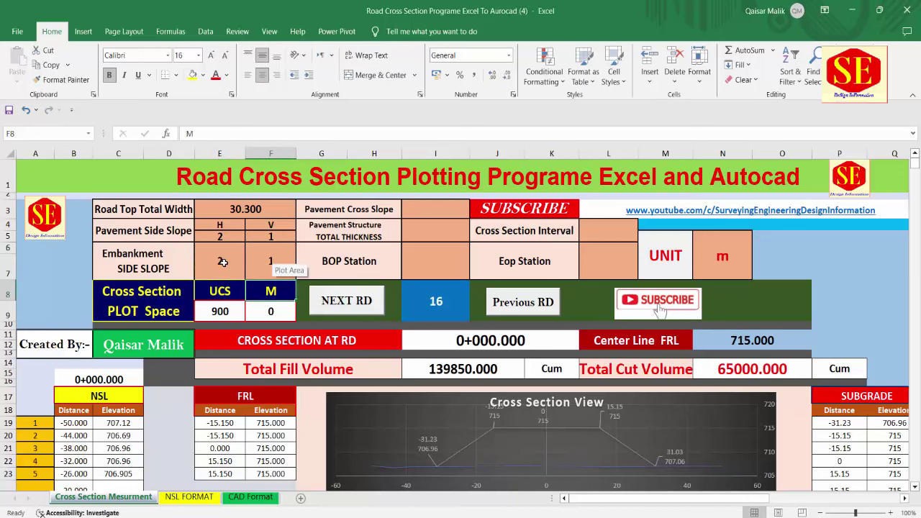
Check the 2 and 1 embankment values, then point out the Pavement Cross Slope label.
click(224, 263)
click(253, 265)
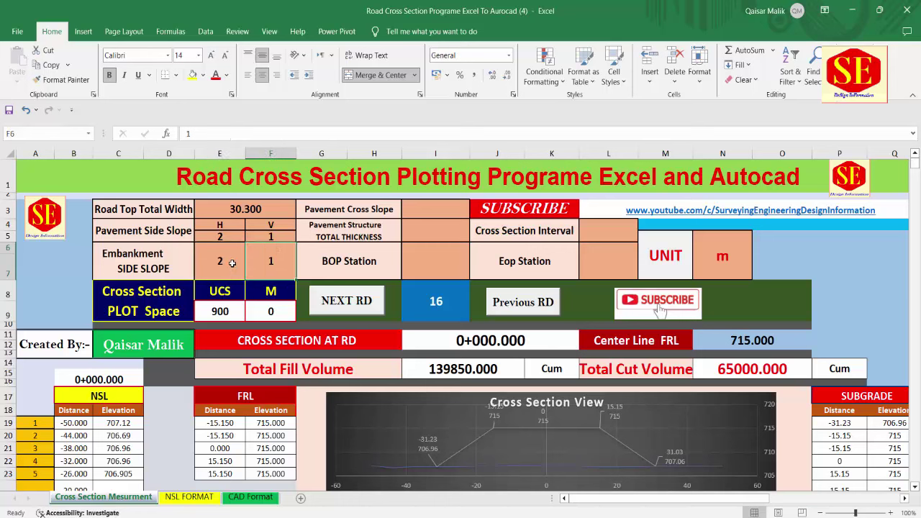
click(234, 258)
click(264, 264)
click(363, 207)
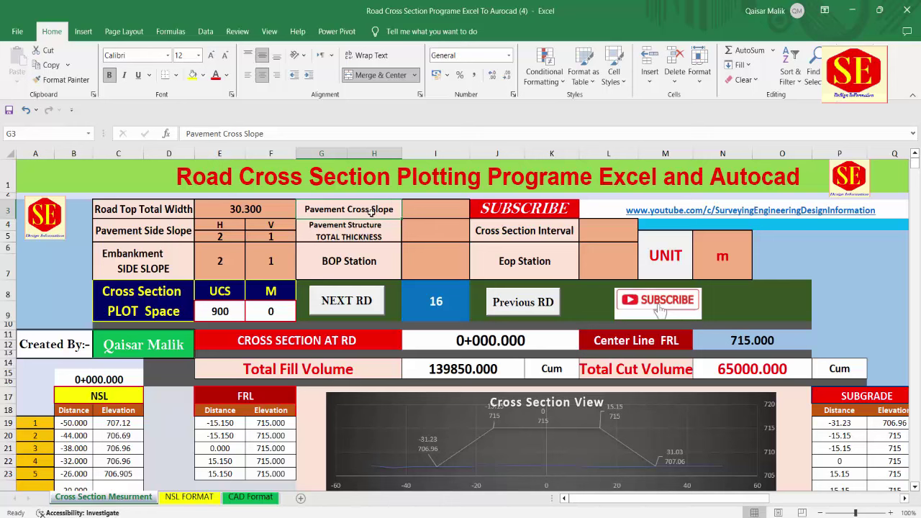
click(148, 233)
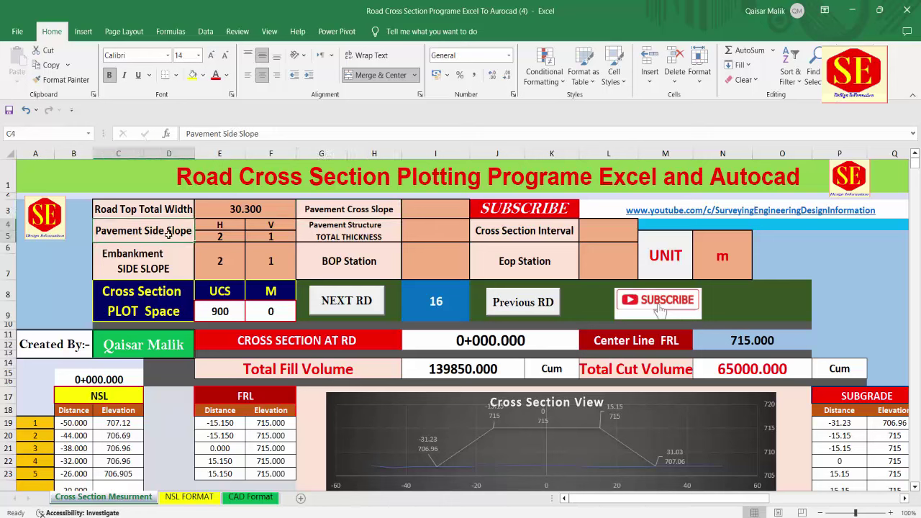
click(361, 210)
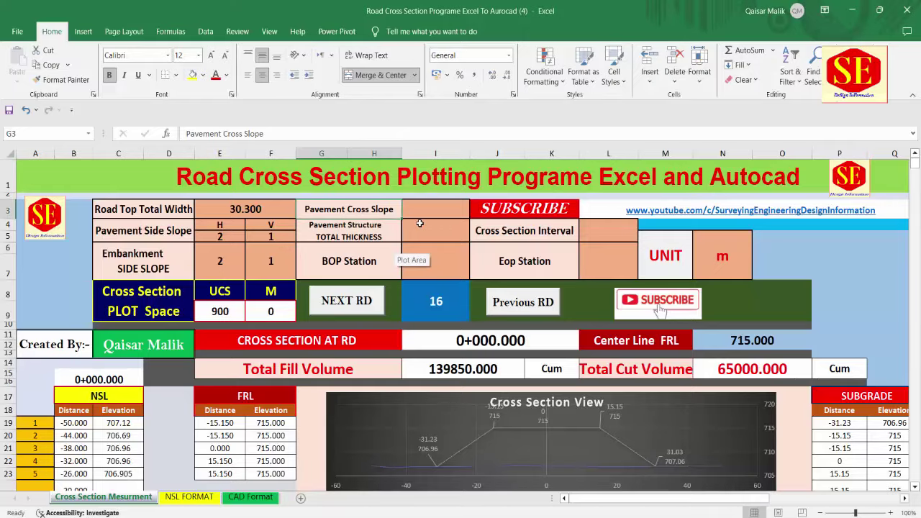
Try pavement cross slopes of -1.5, -2 and -2.5 in I3.
click(423, 209)
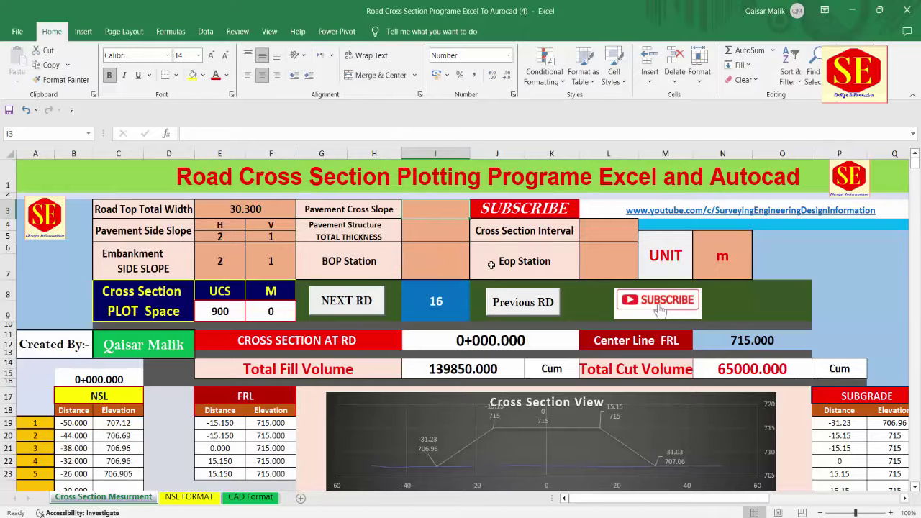
text(-1.5)
key(Return)
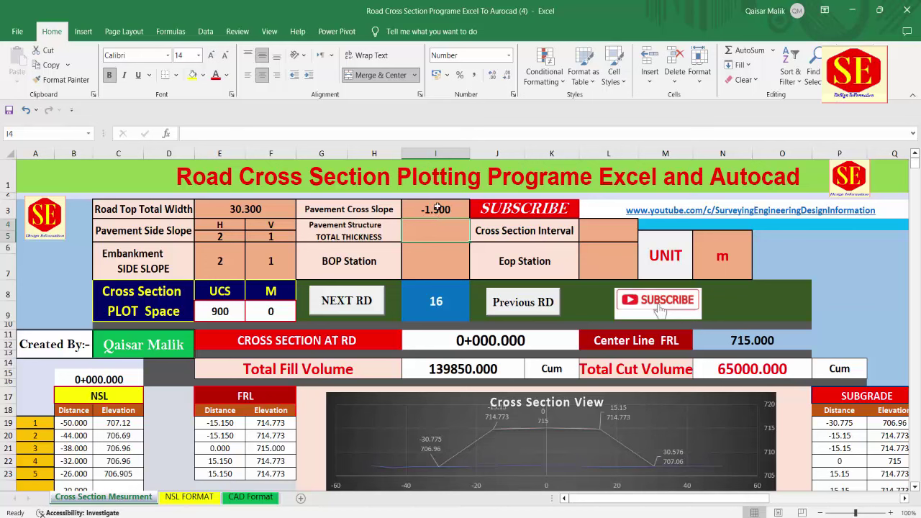
click(434, 213)
text(-2)
key(Return)
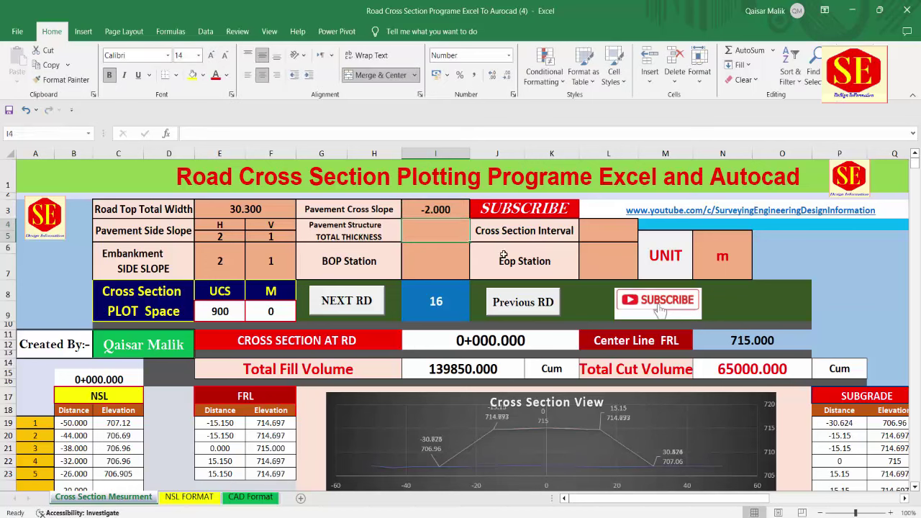
double_click(460, 210)
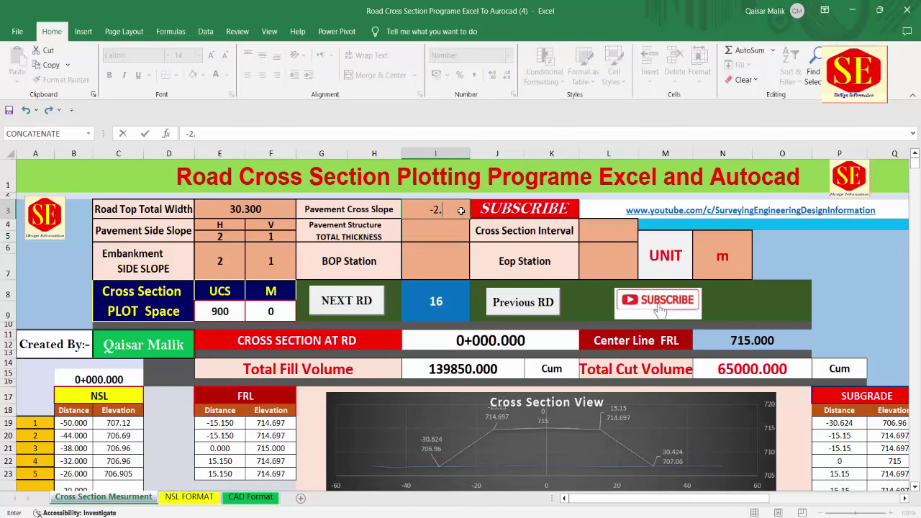
text(5)
key(Return)
Restore the pavement cross slope to -1.500 and bring back the Road Typical Section PDF.
click(461, 210)
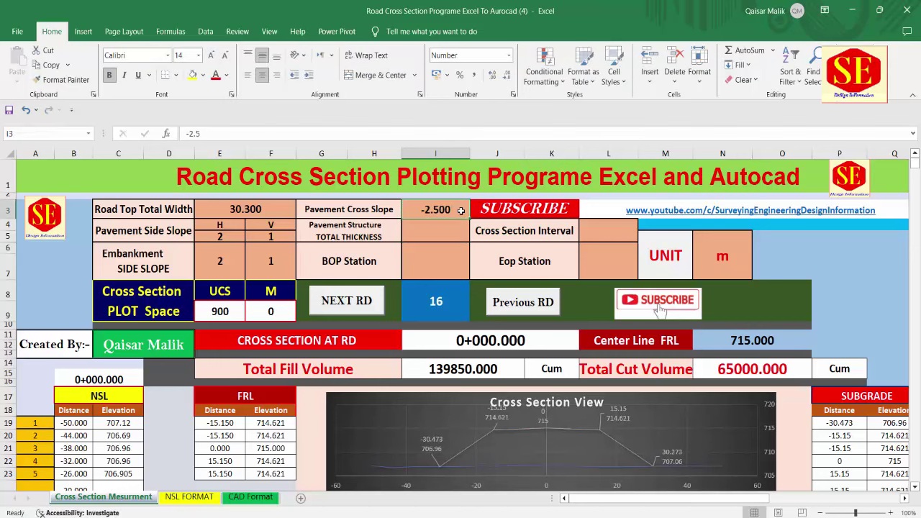
text(-1.5)
key(Return)
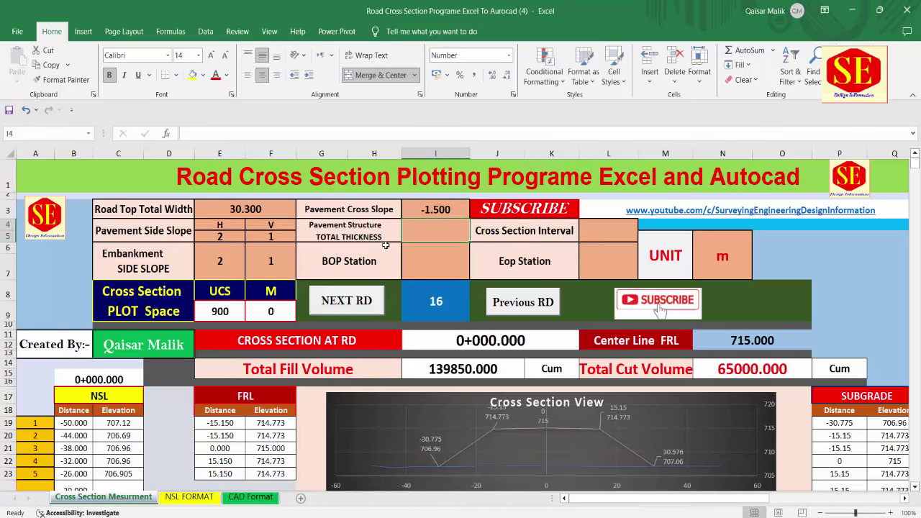
click(471, 495)
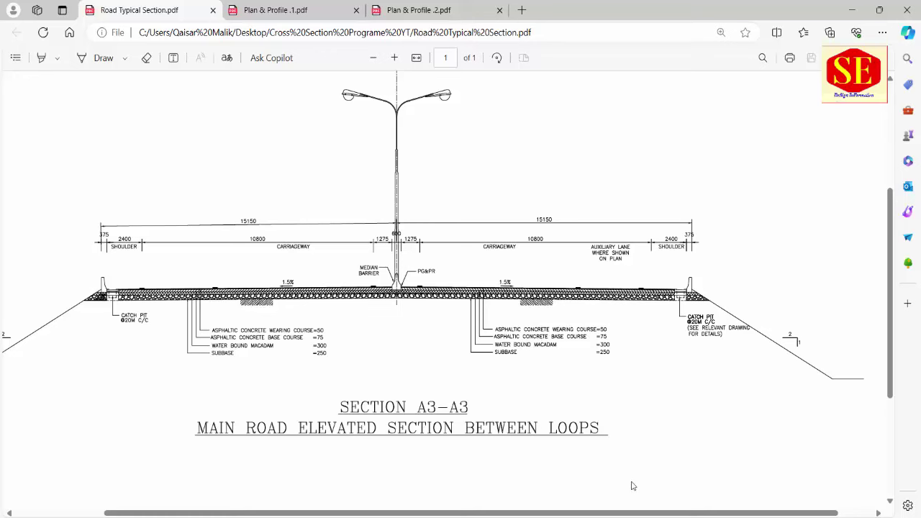
Total the pavement layers 50 + 75 + 300 + 250 to 675 in Calculator.
click(677, 480)
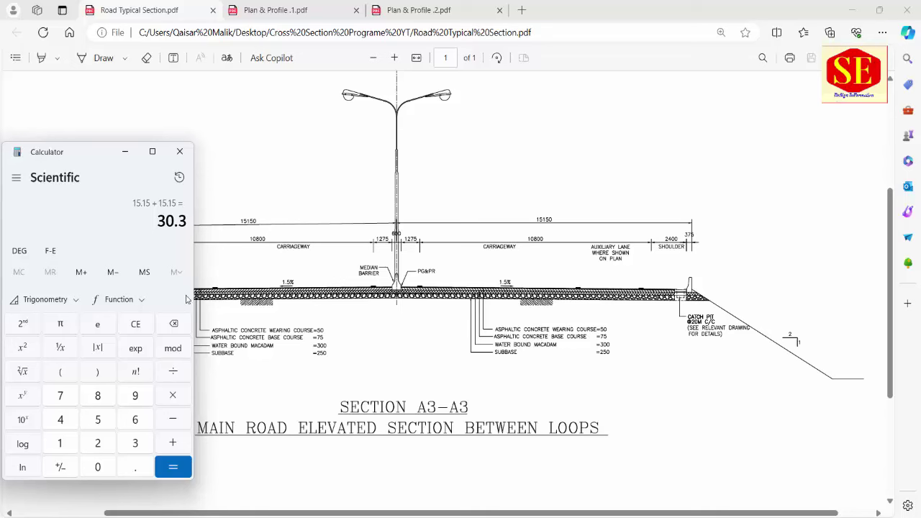
click(136, 325)
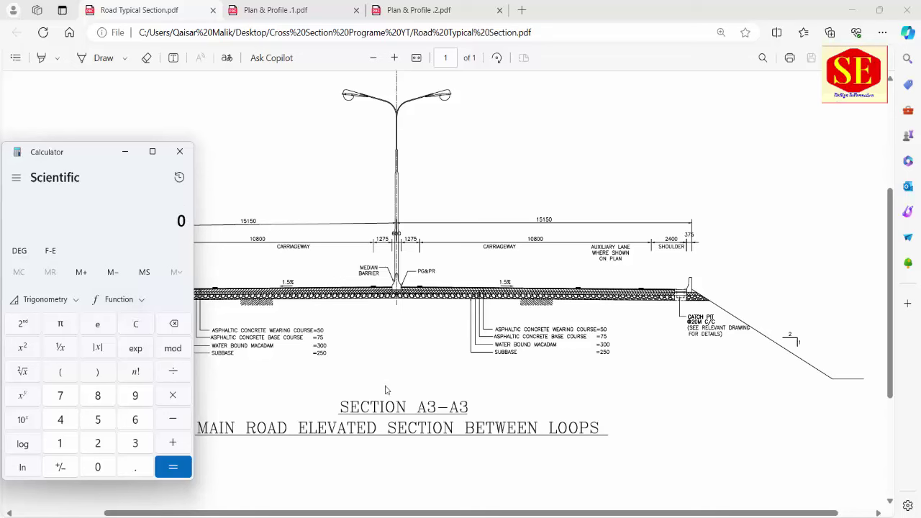
text(50 + )
text(75 )
text(+ 300 )
text(+ )
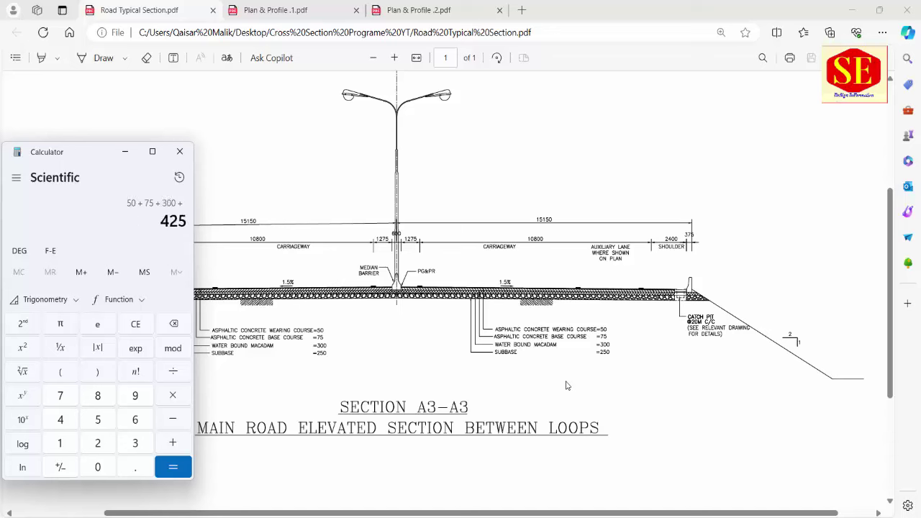
text(250)
key(Return)
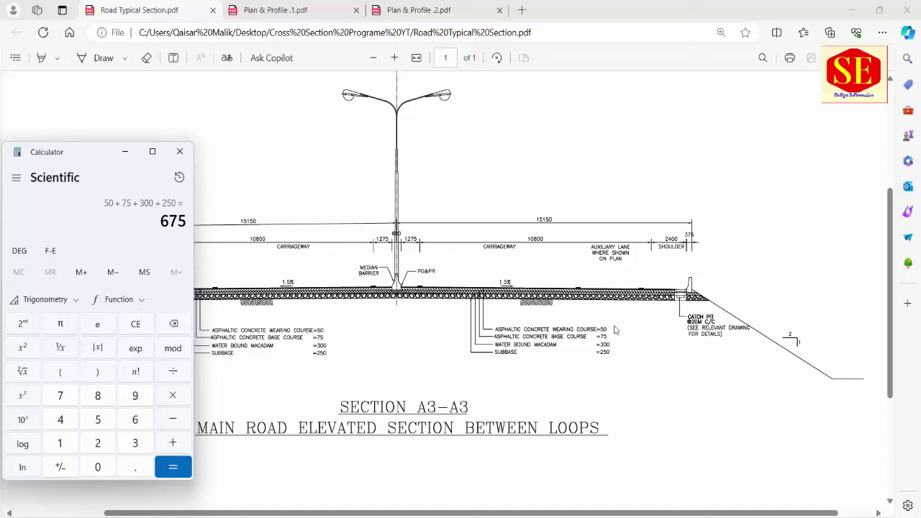
Divide 675 by 1000 to convert the thickness to 0.675 m.
click(172, 371)
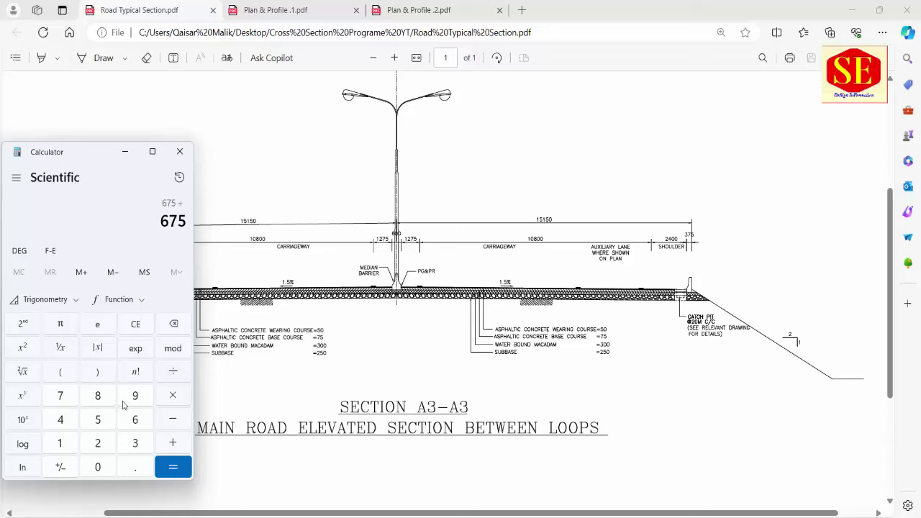
click(60, 443)
triple_click(98, 467)
click(173, 464)
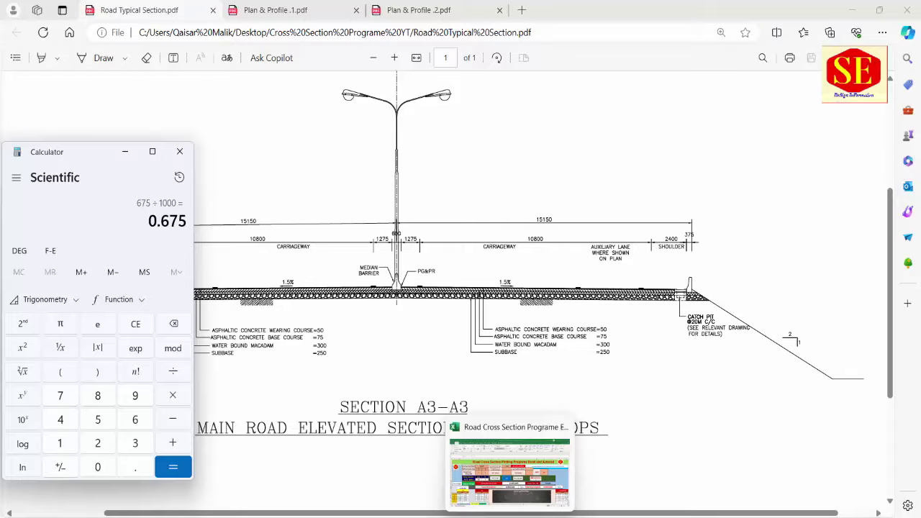
click(509, 471)
Enter 0.675 as the Pavement Structure Total Thickness, checking it against Calculator.
click(452, 232)
text(.670)
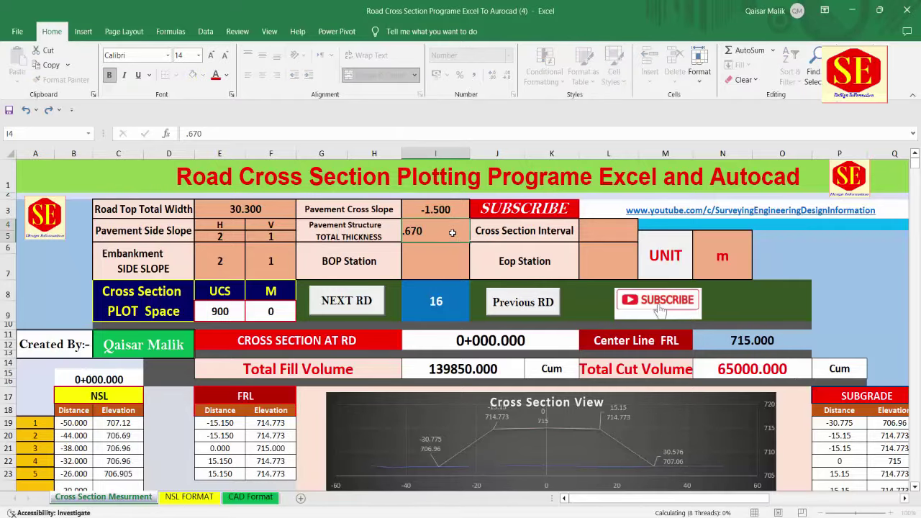
key(Return)
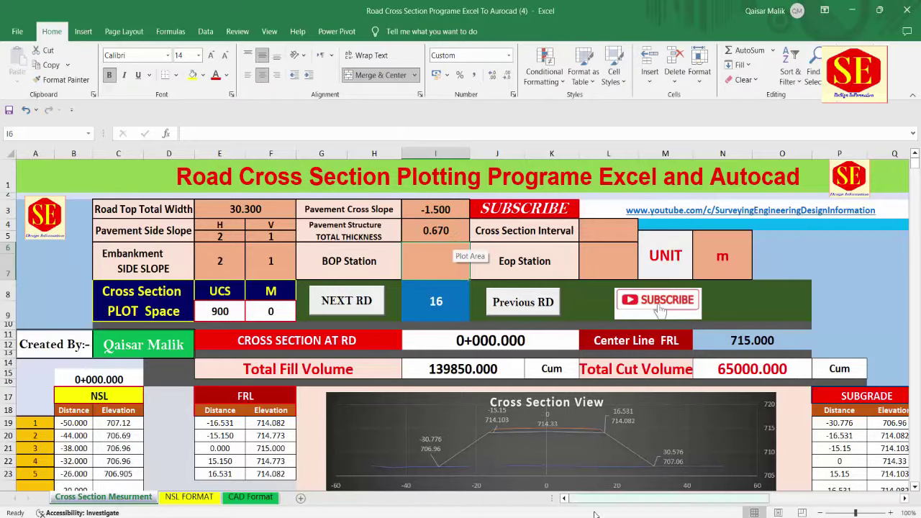
click(640, 453)
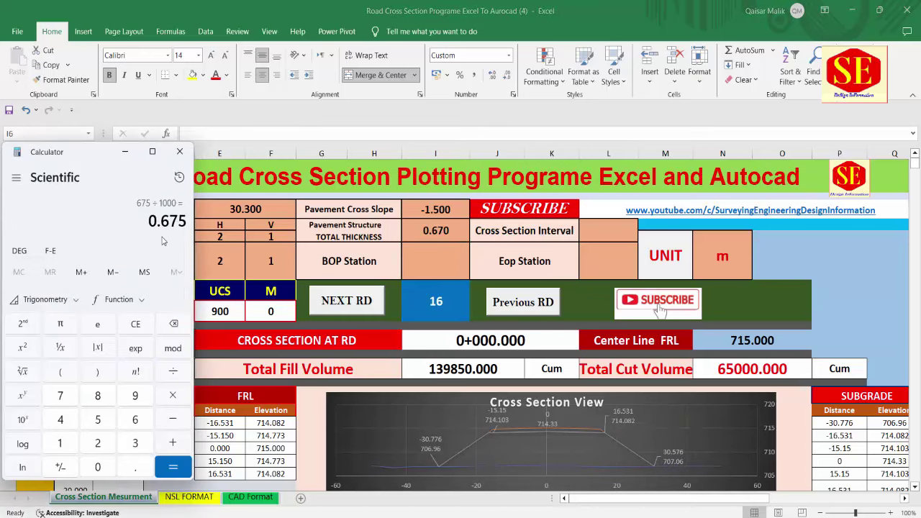
click(450, 230)
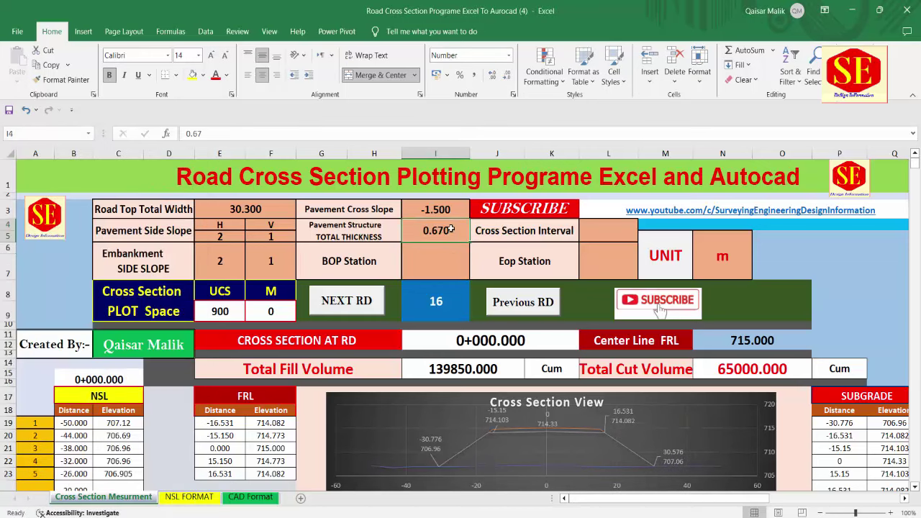
text(.675)
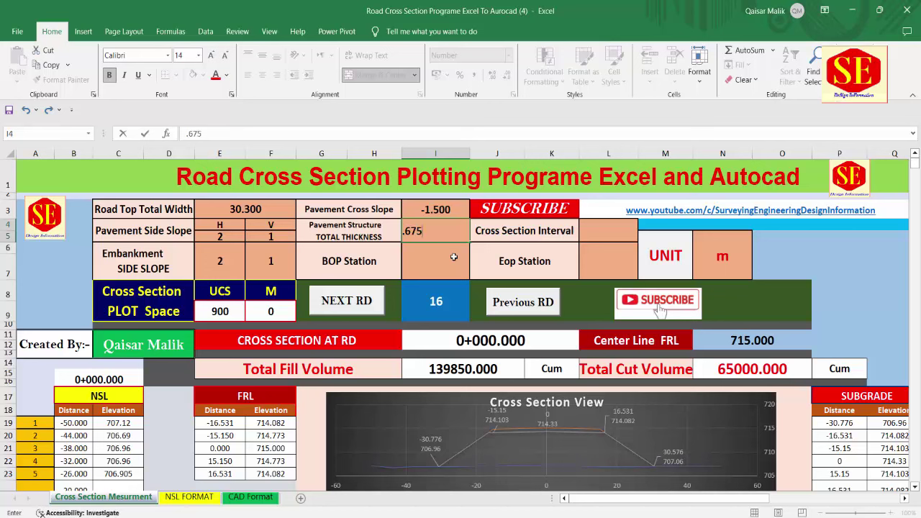
key(Return)
Recheck the thickness and review the BOP and Eop Station value cells.
click(439, 230)
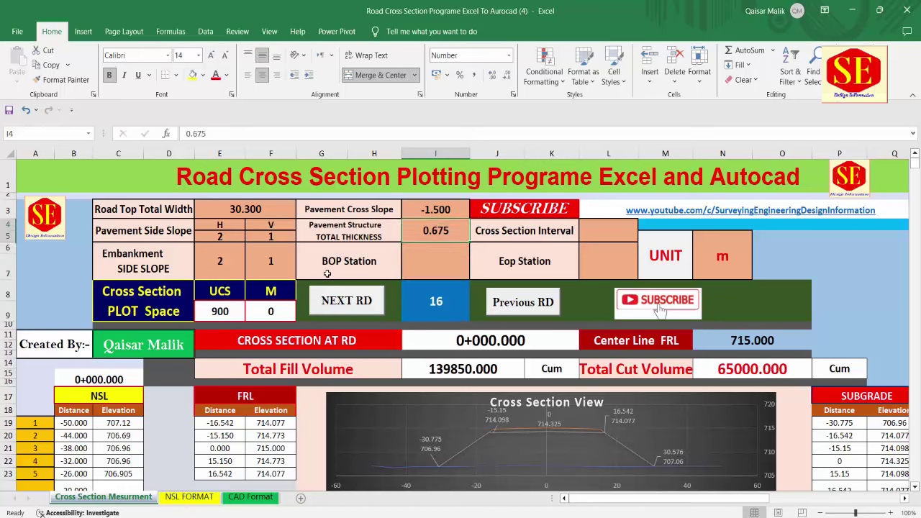
click(349, 262)
key(Tab)
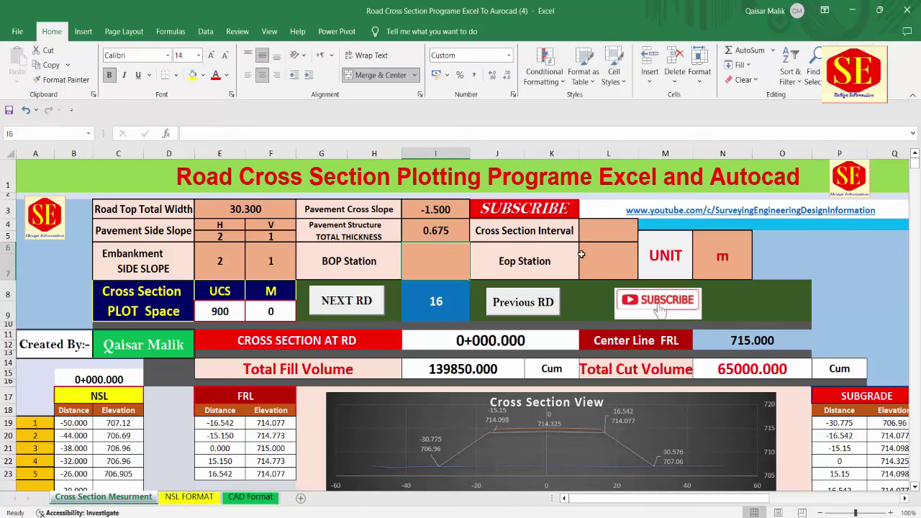
click(605, 259)
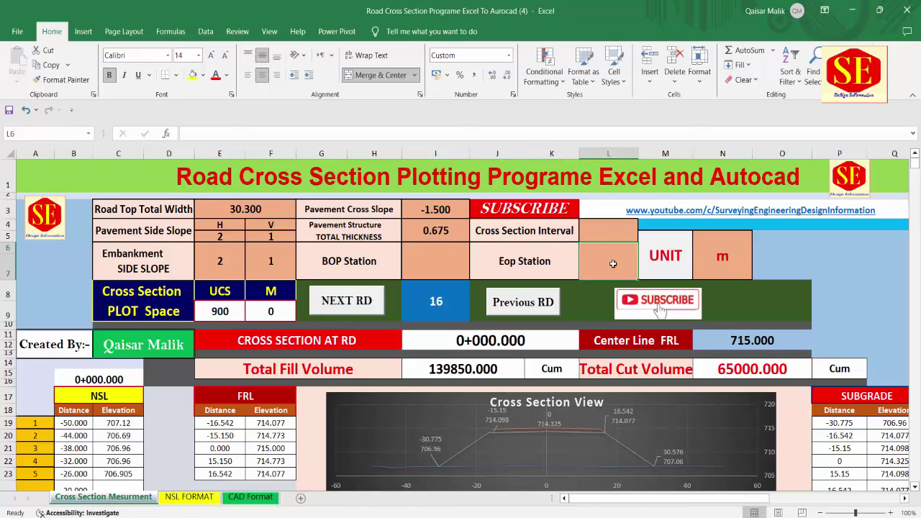
click(433, 265)
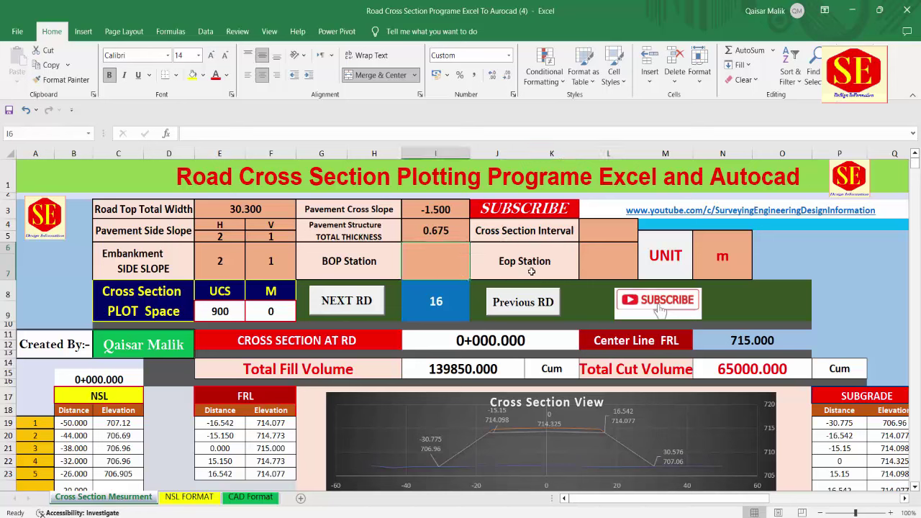
click(605, 264)
click(433, 256)
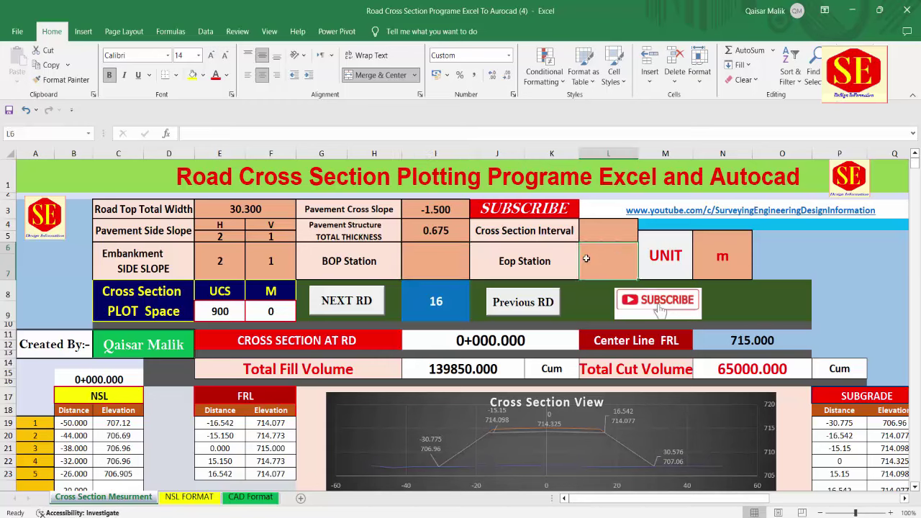
Compare Plan & Profile .1 and .2, zooming into the EOP 3+136.065 label on .2.
key(alt+Tab)
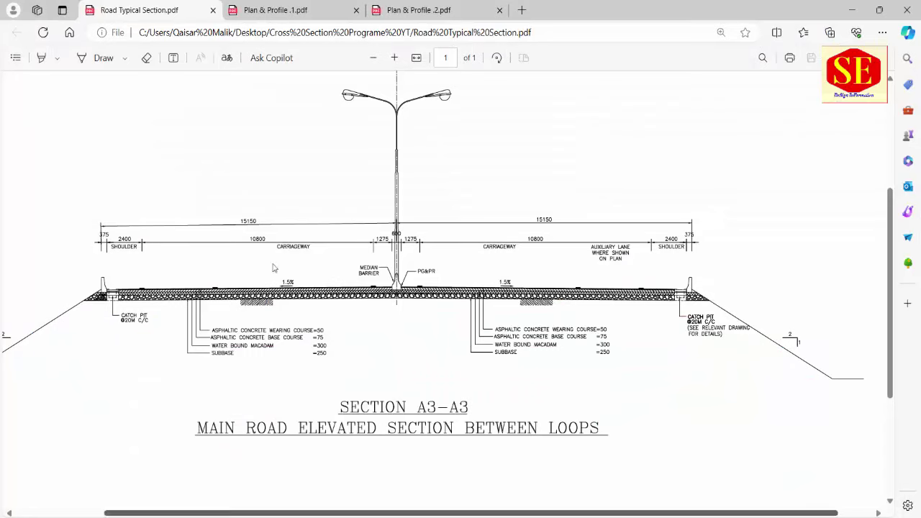
key(ctrl+Tab)
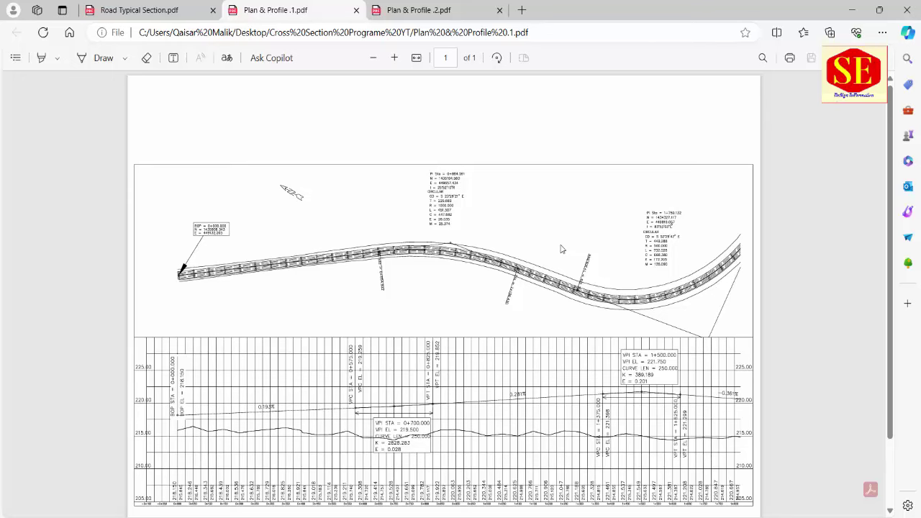
key(ctrl+Tab)
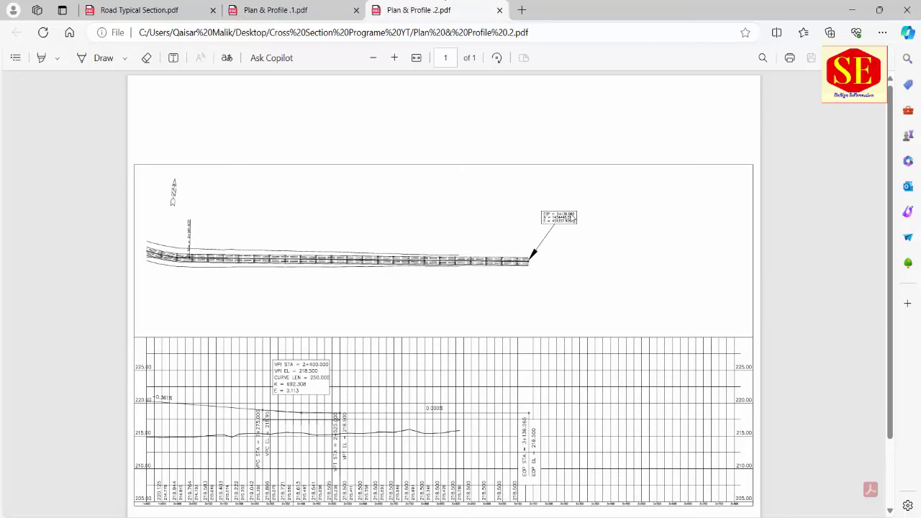
click(288, 13)
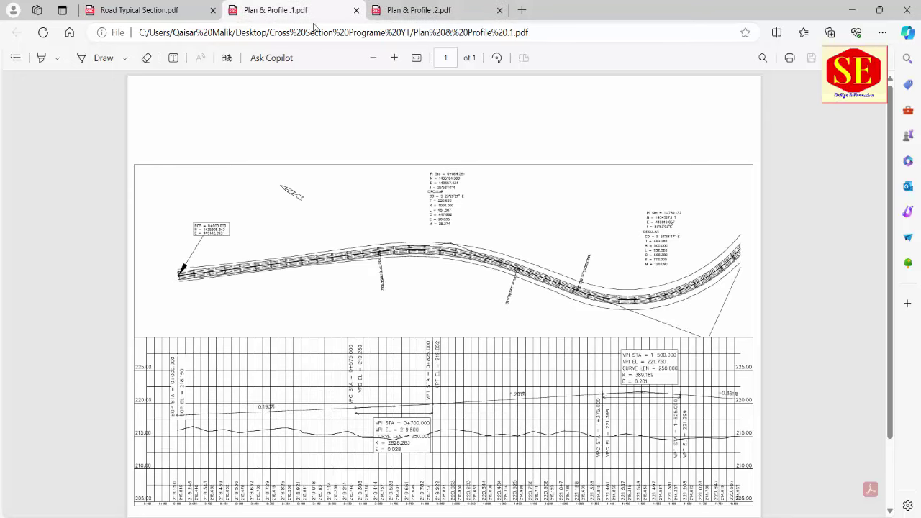
scroll(215, 245, up, 3)
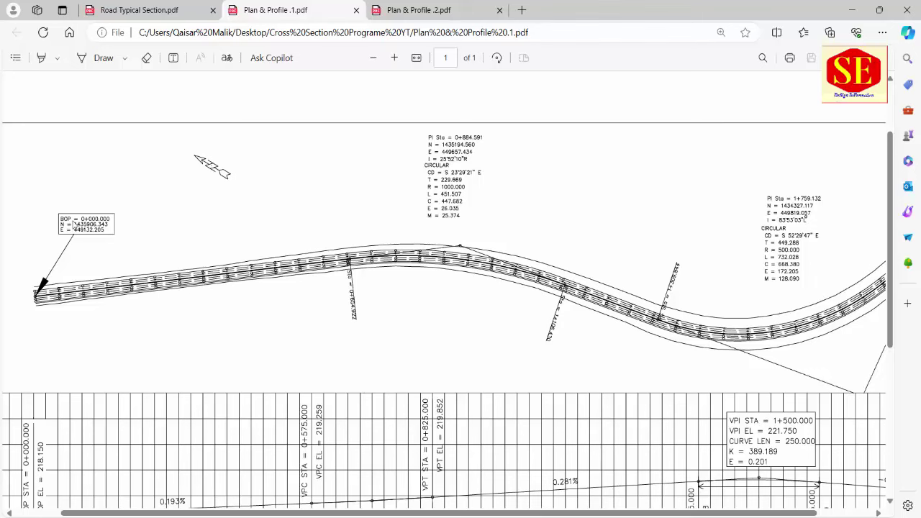
click(447, 10)
scroll(562, 223, up, 3)
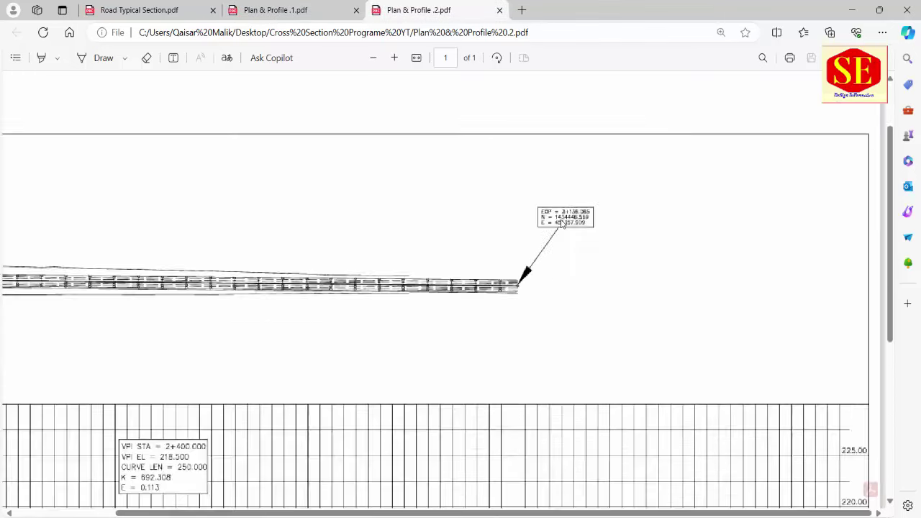
scroll(562, 223, up, 2)
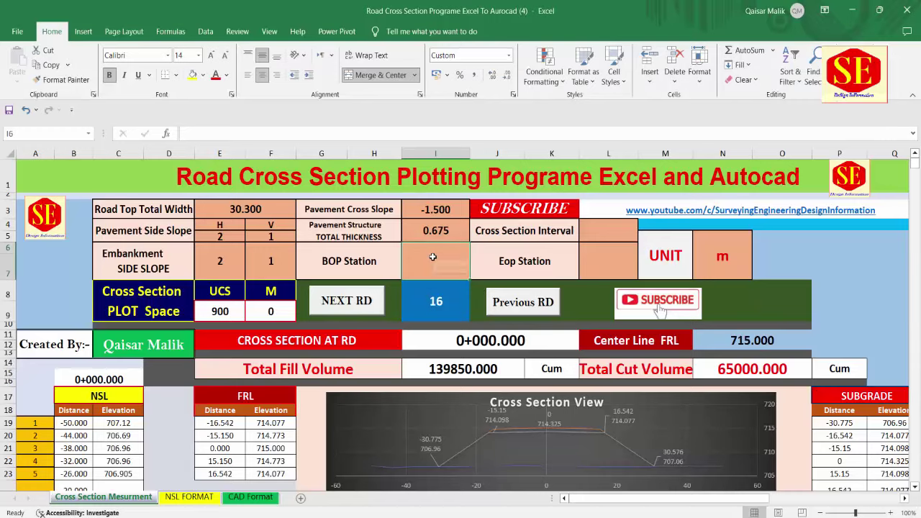
Set BOP Station to 0+000.000 and Eop Station to 3+136.065.
text(0)
key(Return)
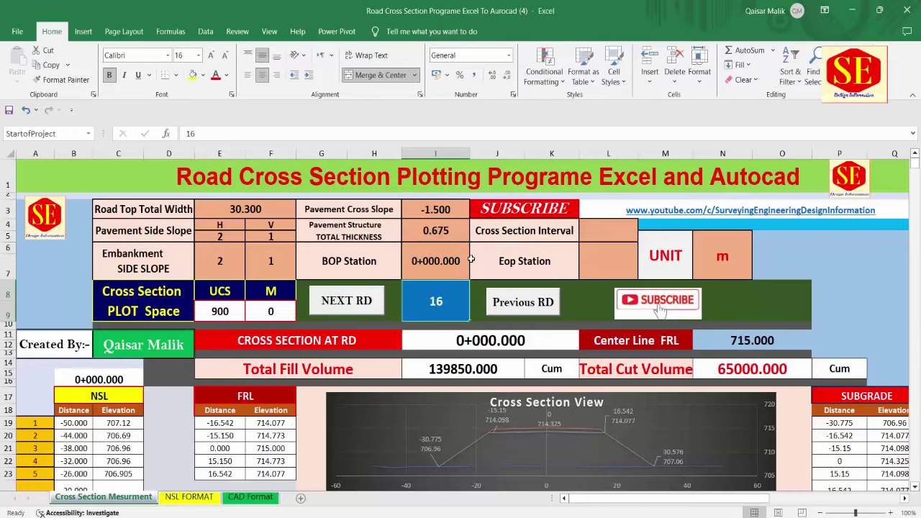
click(581, 258)
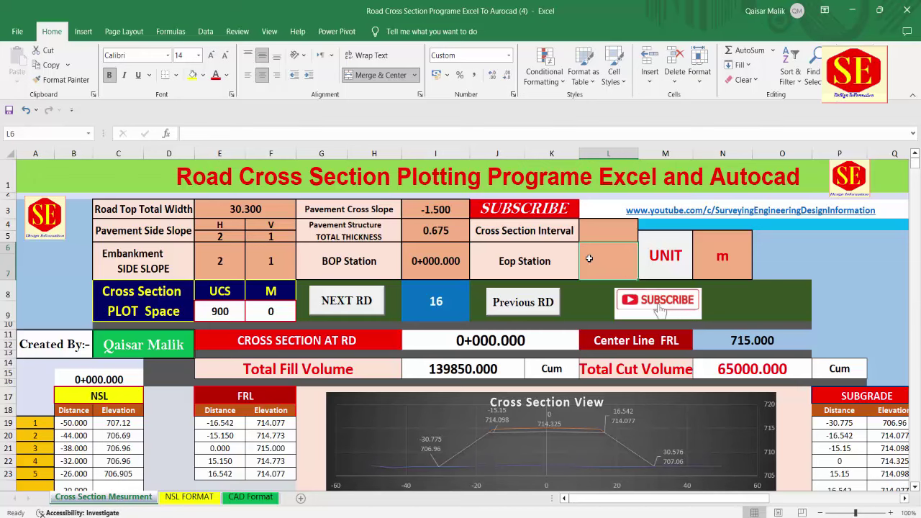
text(3136.06)
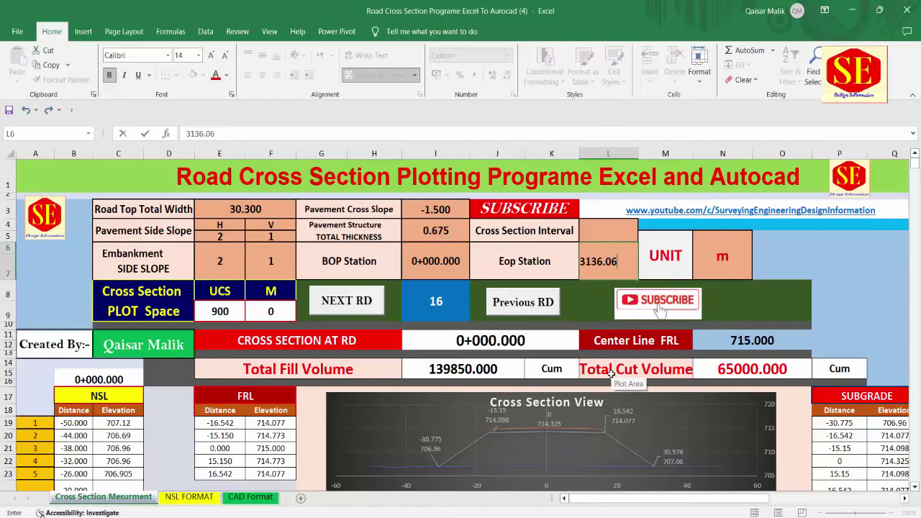
text(5)
key(Return)
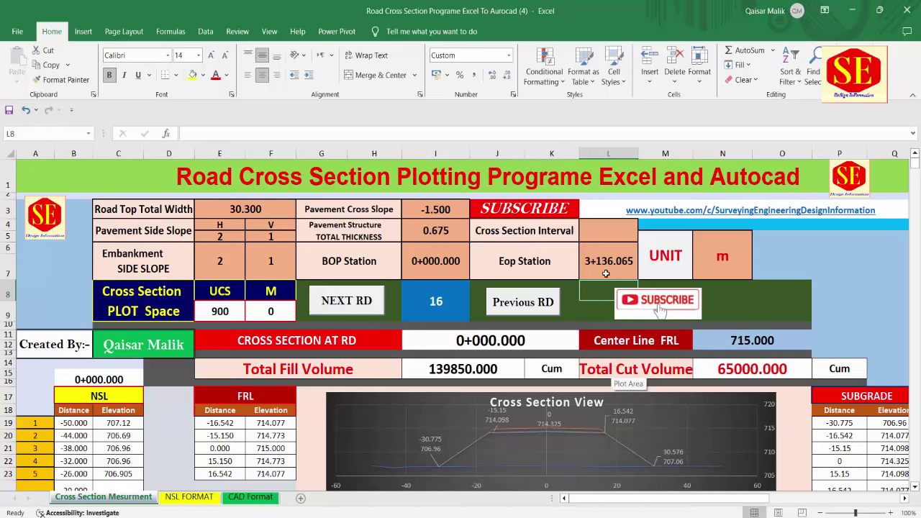
click(600, 255)
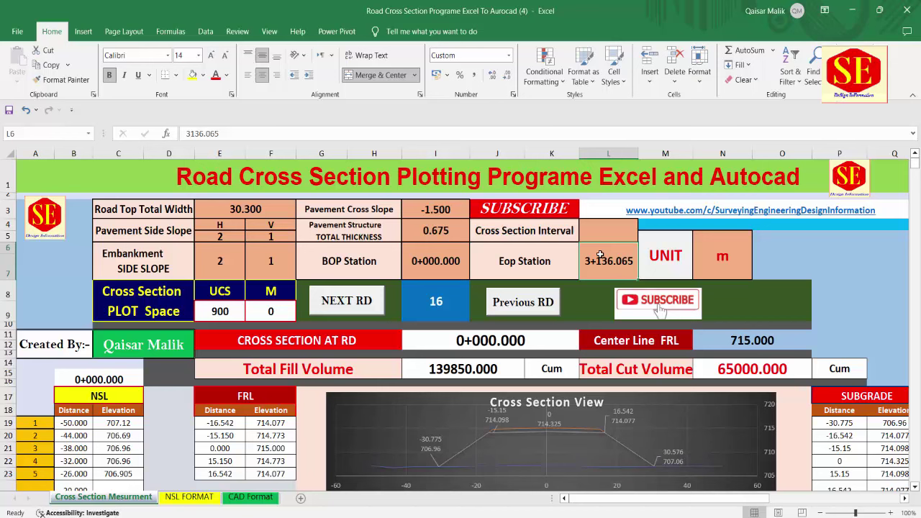
Keep the Unit cell as m after trying f, leaving volumes in Cum.
click(737, 260)
text(f)
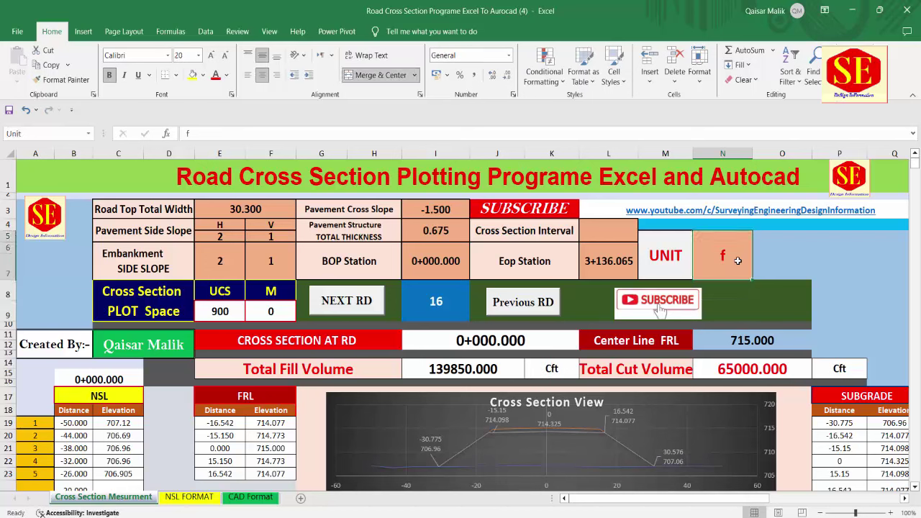
key(BackSpace)
text(m)
key(Return)
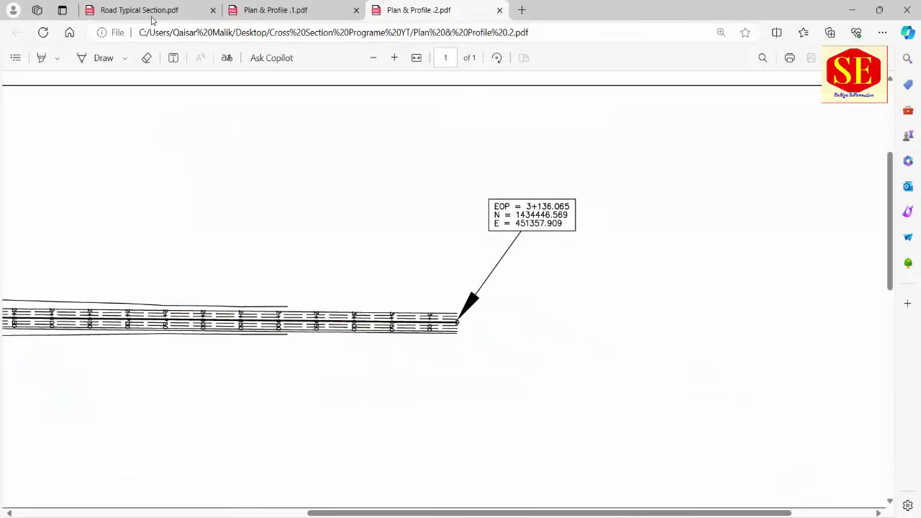
click(151, 18)
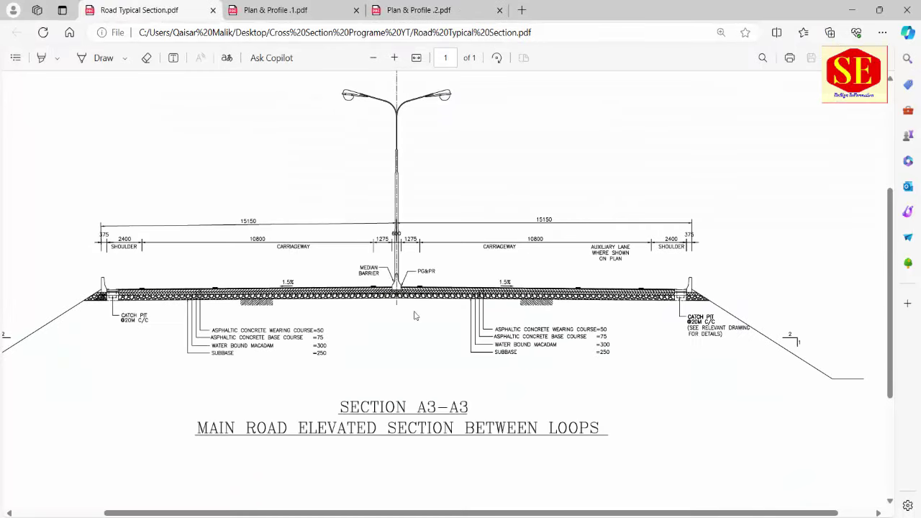
Review the cross section plot space and the formulas behind the NSL and FRL tables.
click(510, 478)
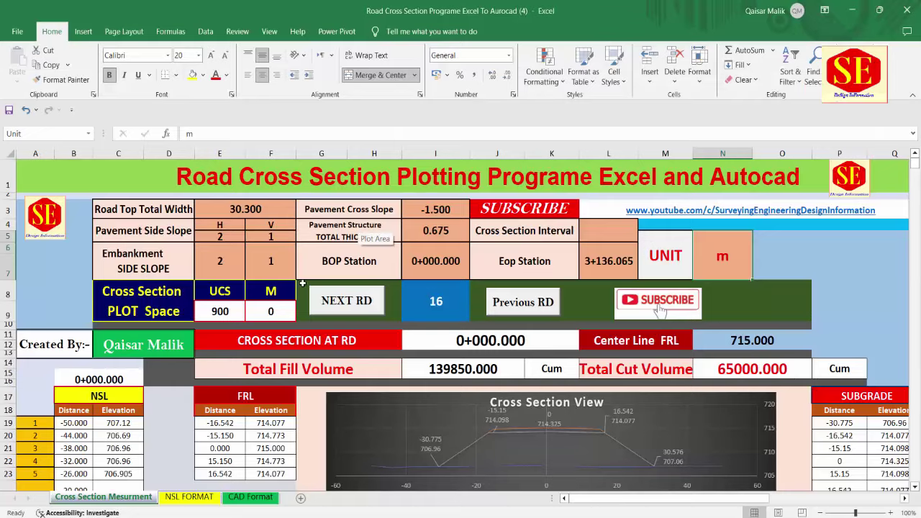
drag(128, 288, 246, 321)
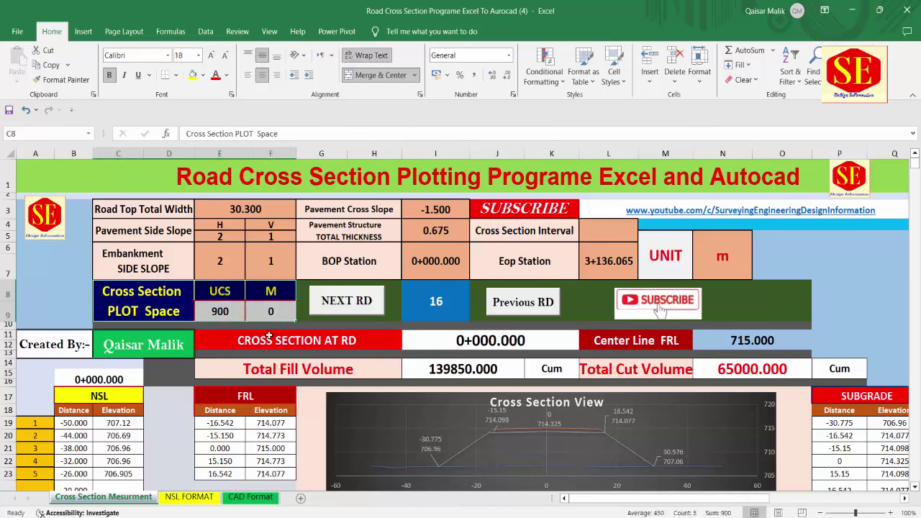
click(466, 261)
scroll(391, 323, down, 1)
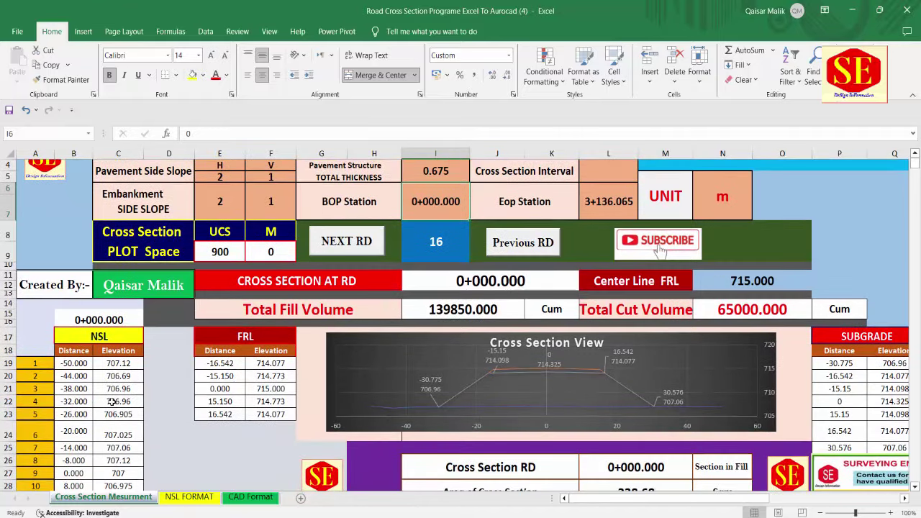
click(218, 364)
drag(43, 336, 399, 448)
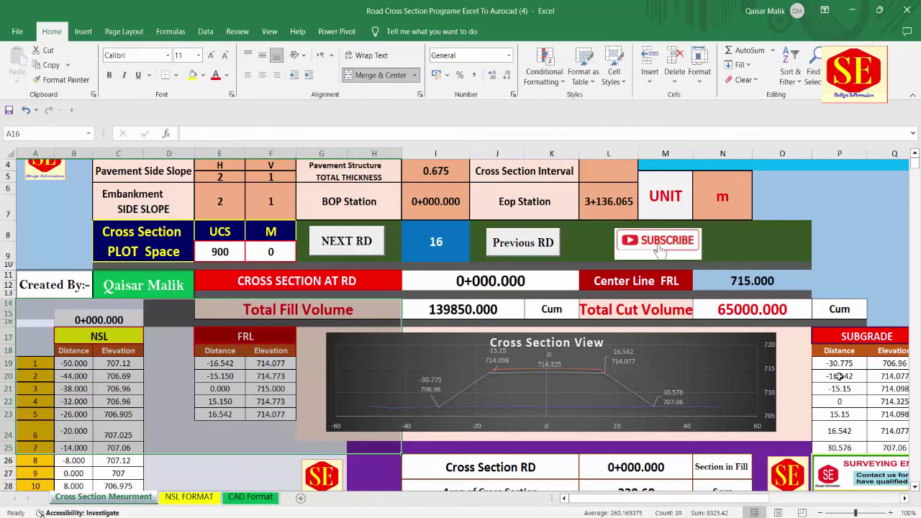
click(838, 375)
scroll(845, 341, down, 3)
drag(704, 507, 786, 507)
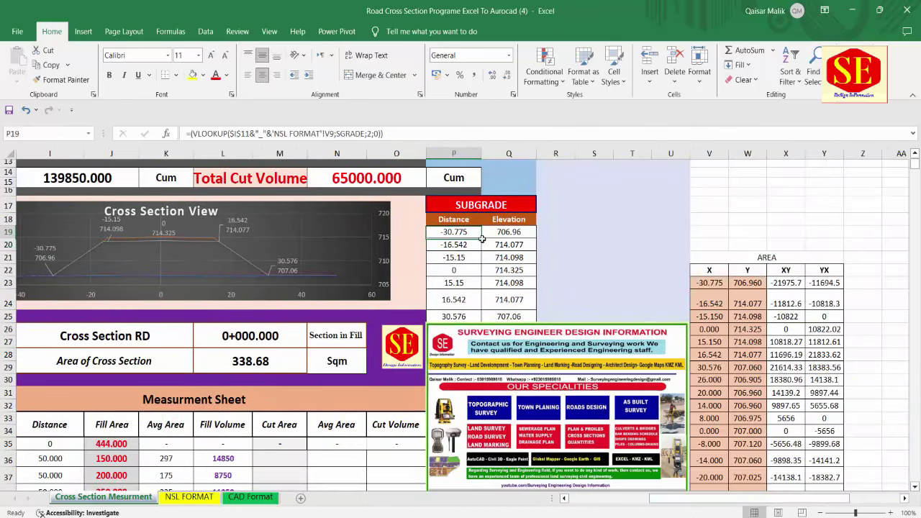
Inspect the subgrade distance and elevation formulas before moving to the NSL FORMAT sheet.
drag(460, 230, 507, 300)
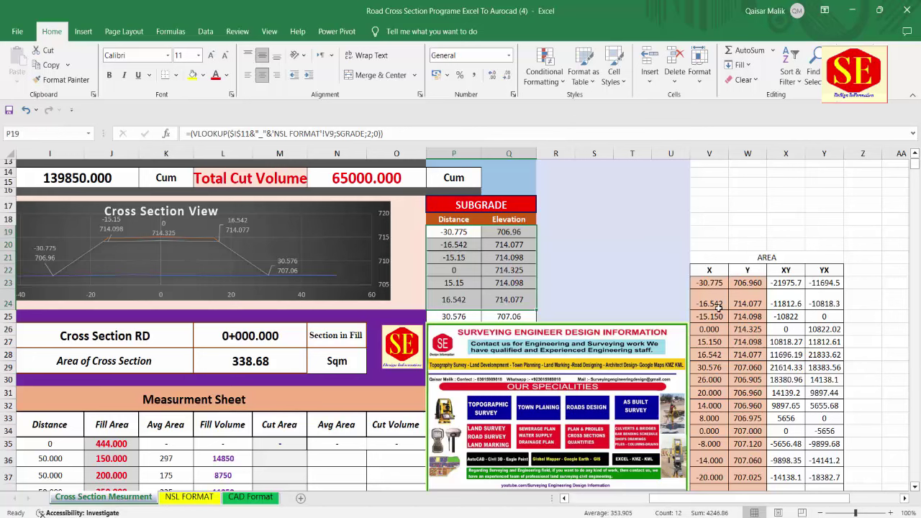
click(594, 257)
click(513, 257)
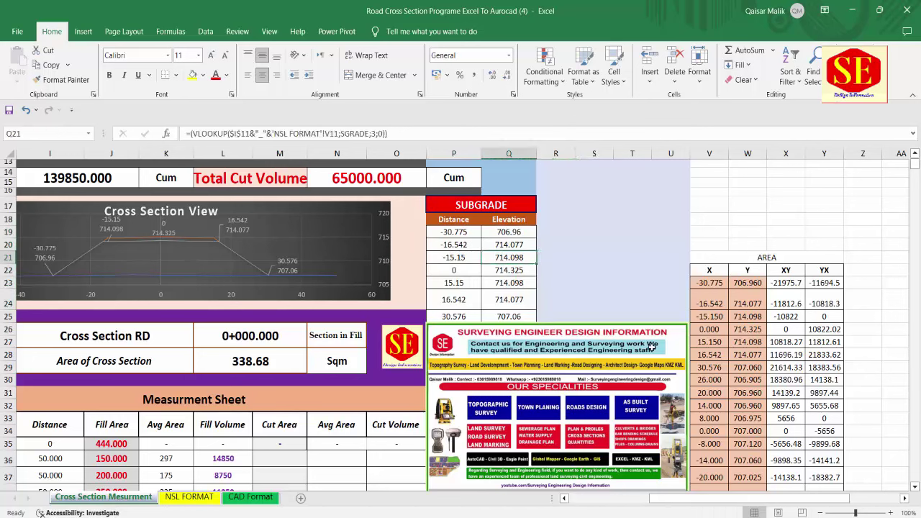
drag(691, 498, 583, 513)
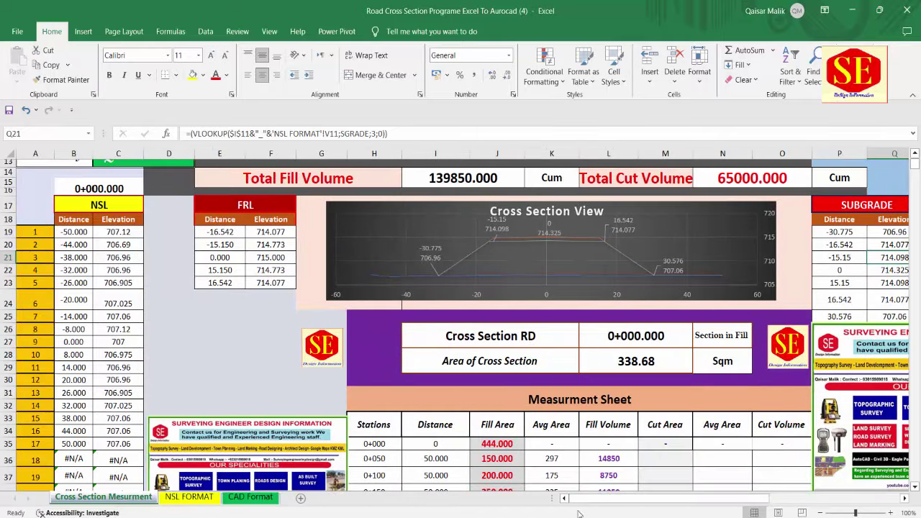
scroll(533, 392, down, 2)
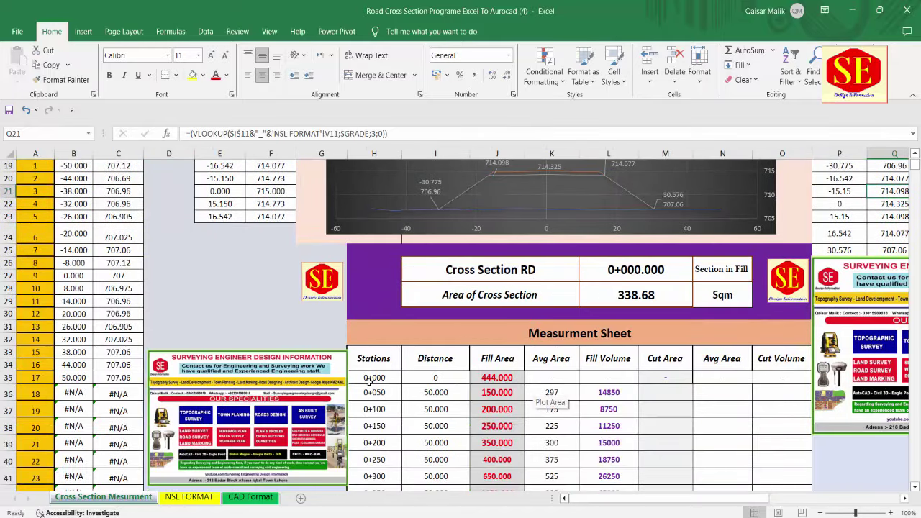
scroll(372, 379, up, 3)
scroll(380, 376, up, 2)
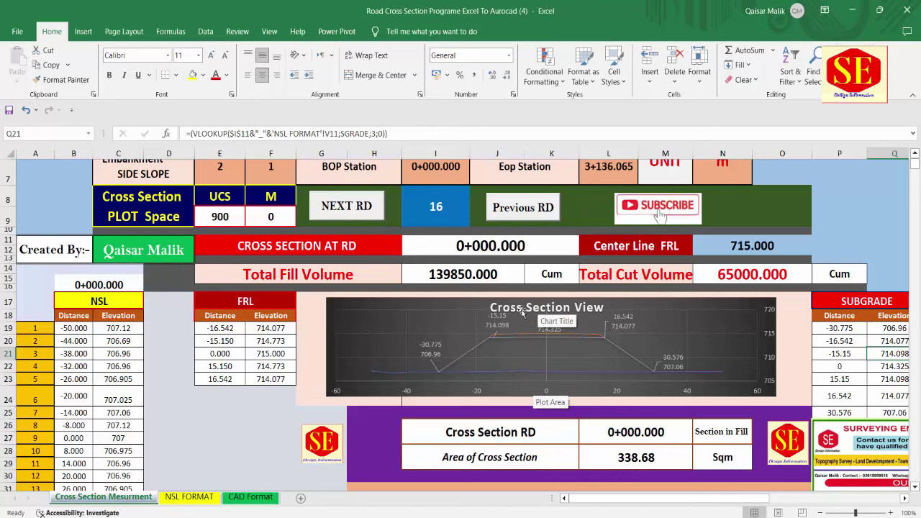
click(183, 497)
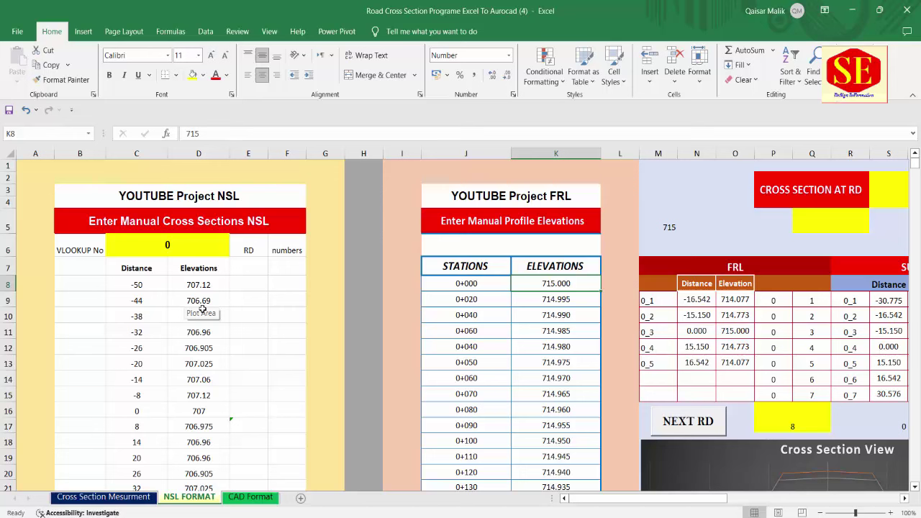
click(162, 167)
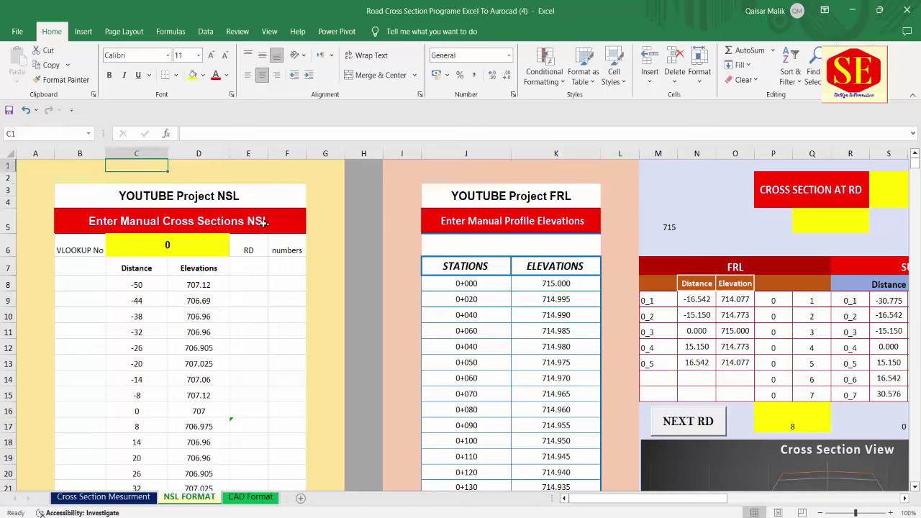
click(466, 177)
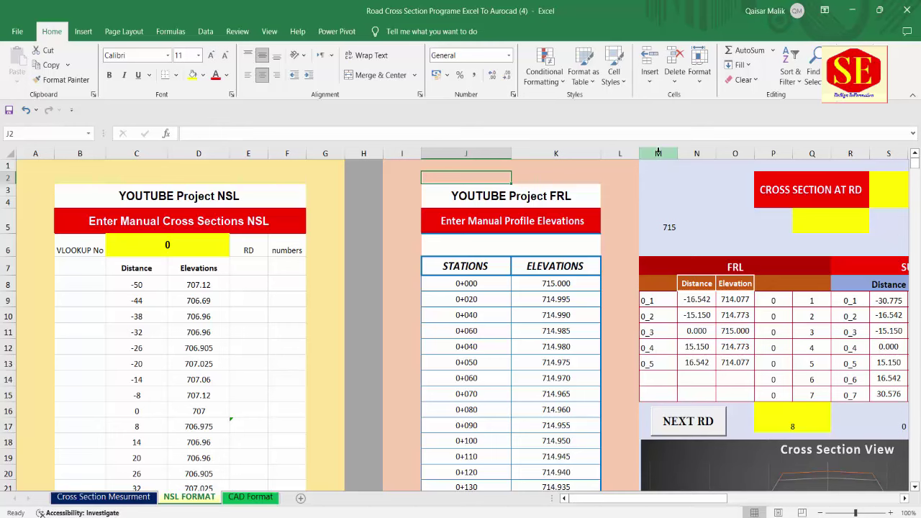
drag(658, 153, 856, 167)
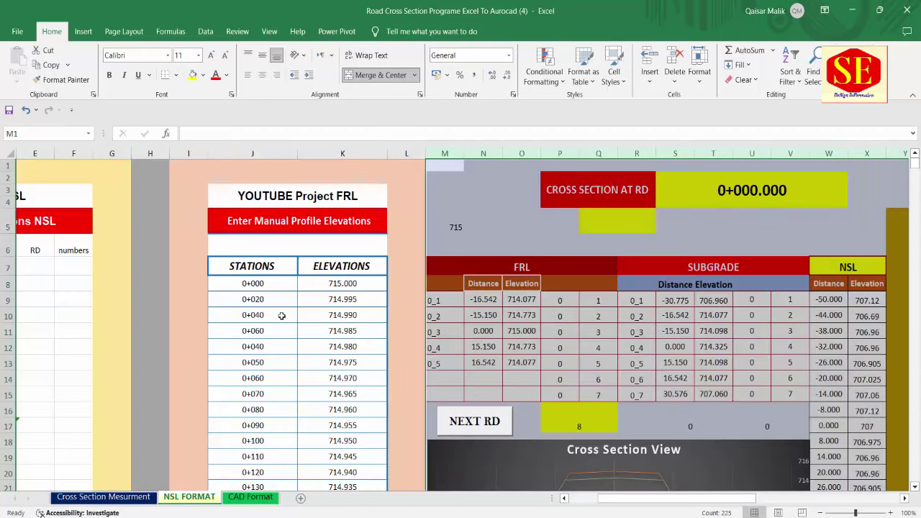
drag(752, 504, 658, 503)
click(618, 336)
click(302, 200)
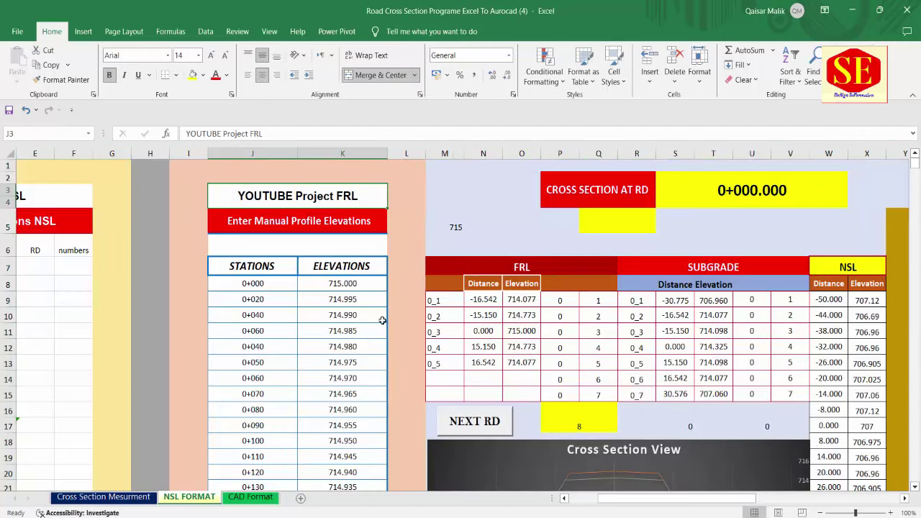
click(326, 299)
click(329, 223)
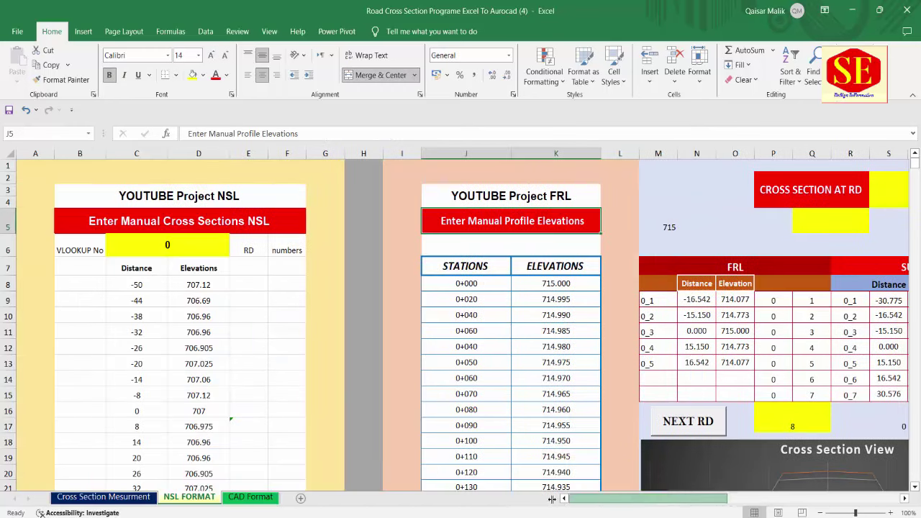
click(564, 497)
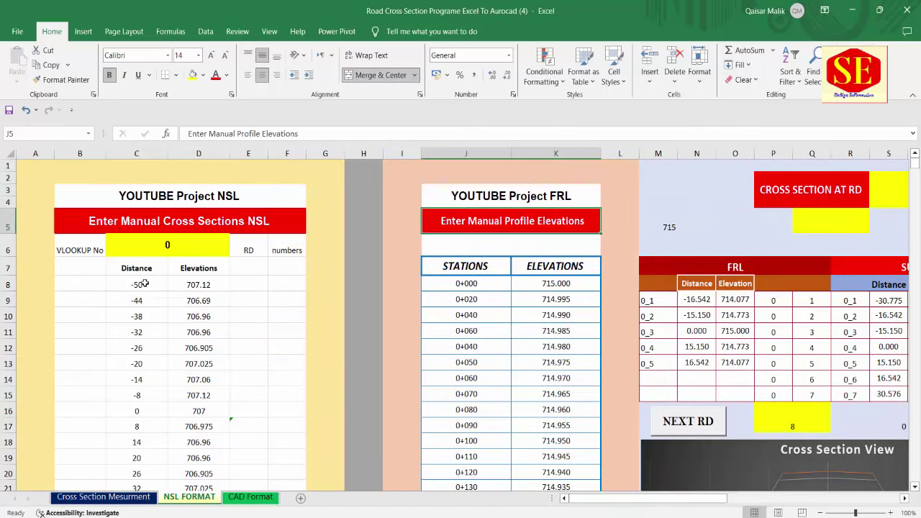
drag(145, 284, 199, 473)
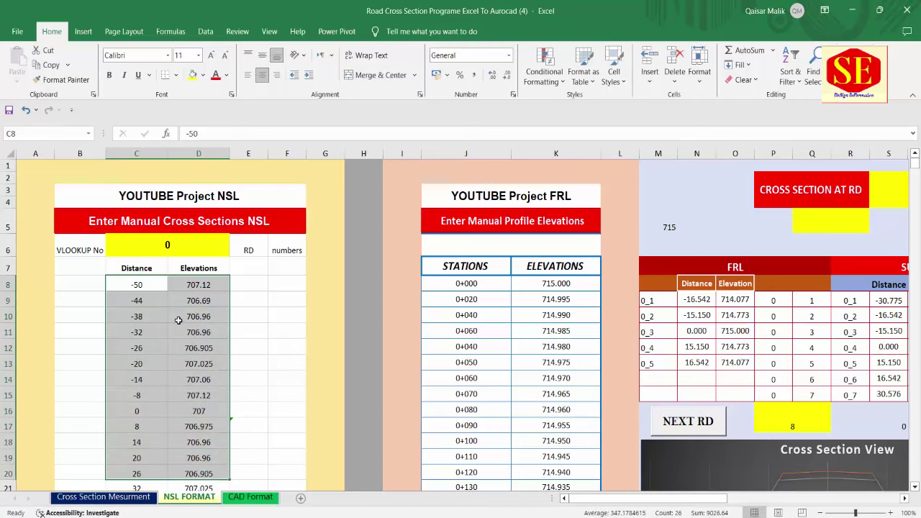
click(471, 285)
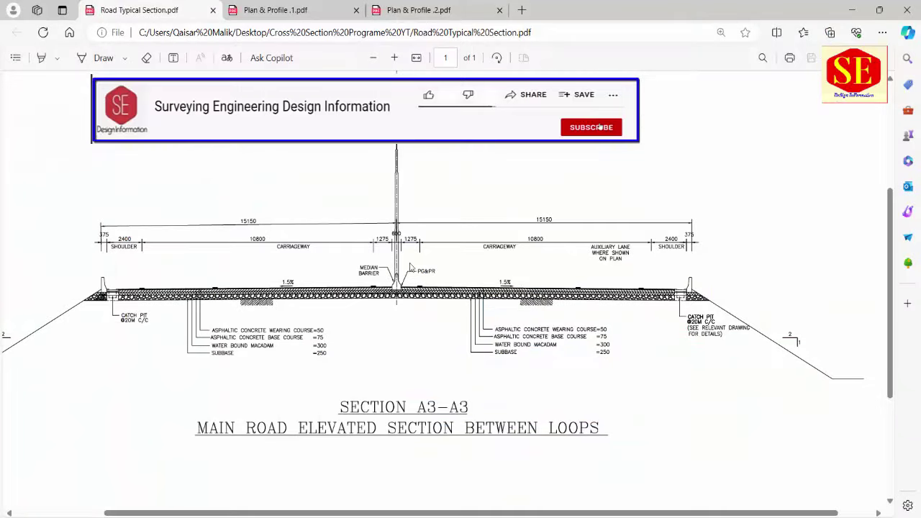
Scroll Plan & Profile .1.pdf down to its profile grid of station elevations.
click(288, 9)
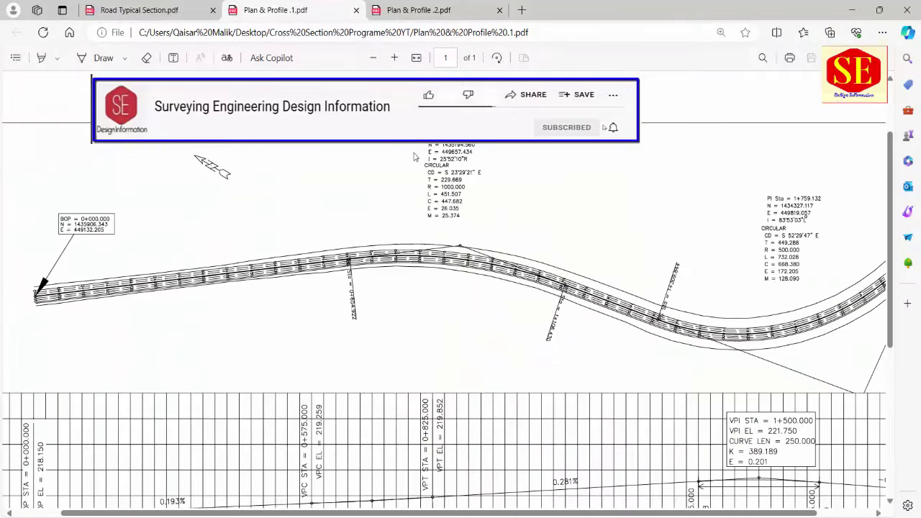
scroll(421, 174, down, 3)
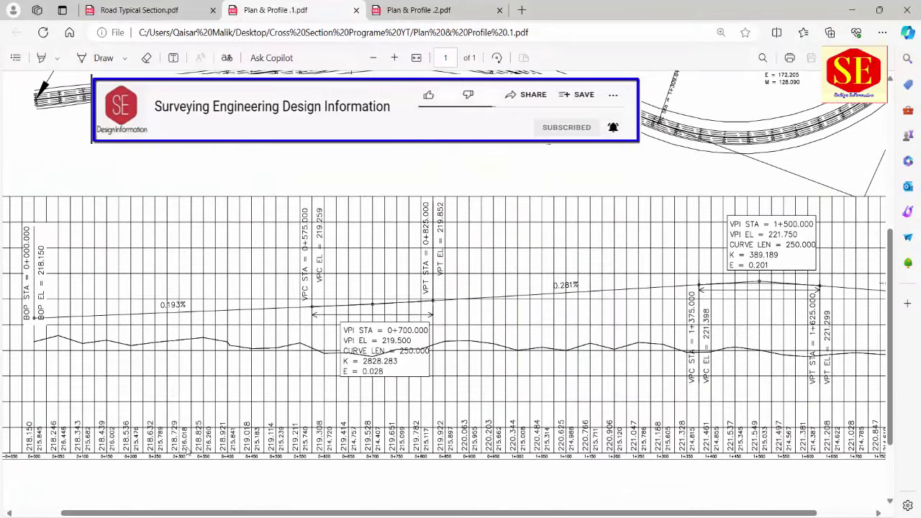
scroll(118, 468, left, 2)
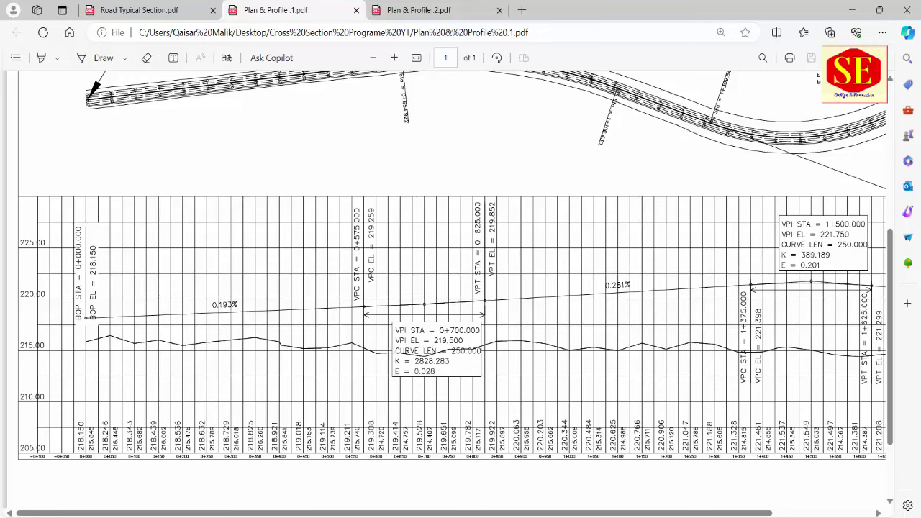
key(alt+Tab)
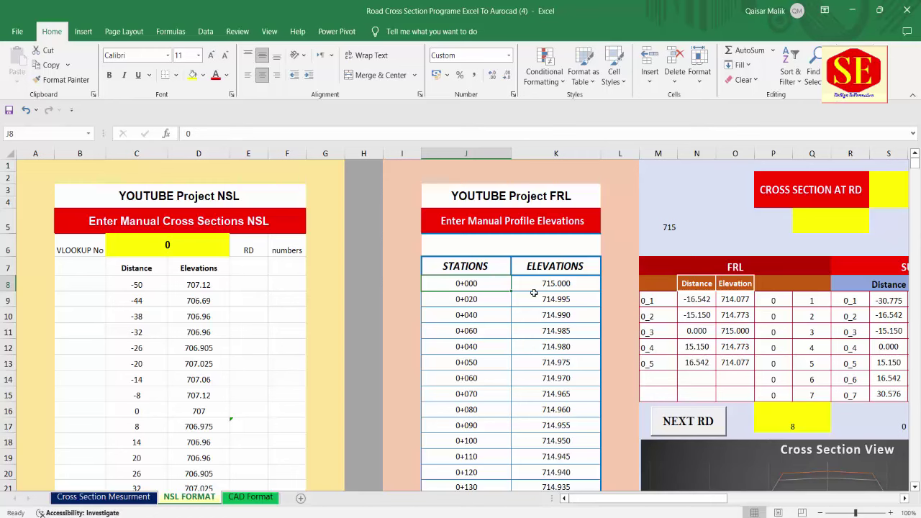
Clear the sample FRL station and elevation entries from the table.
drag(534, 292, 549, 422)
key(Delete)
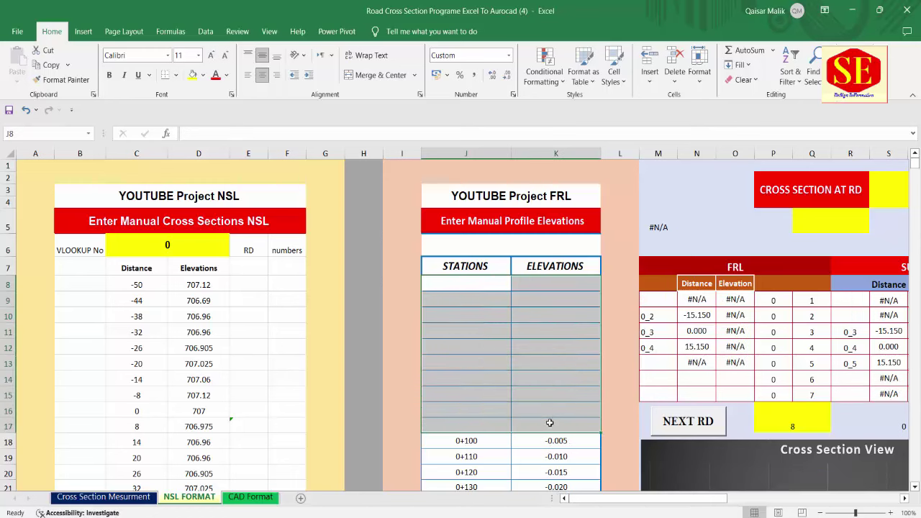
click(464, 282)
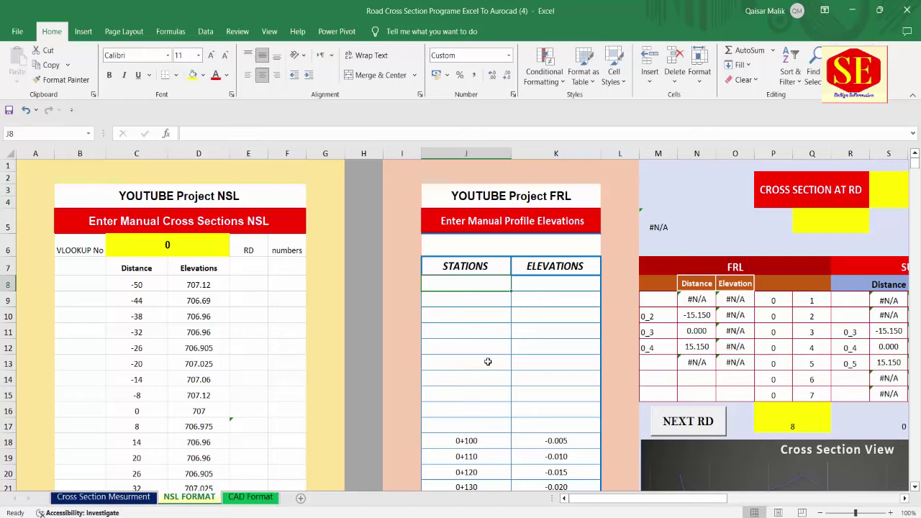
key(alt+Tab)
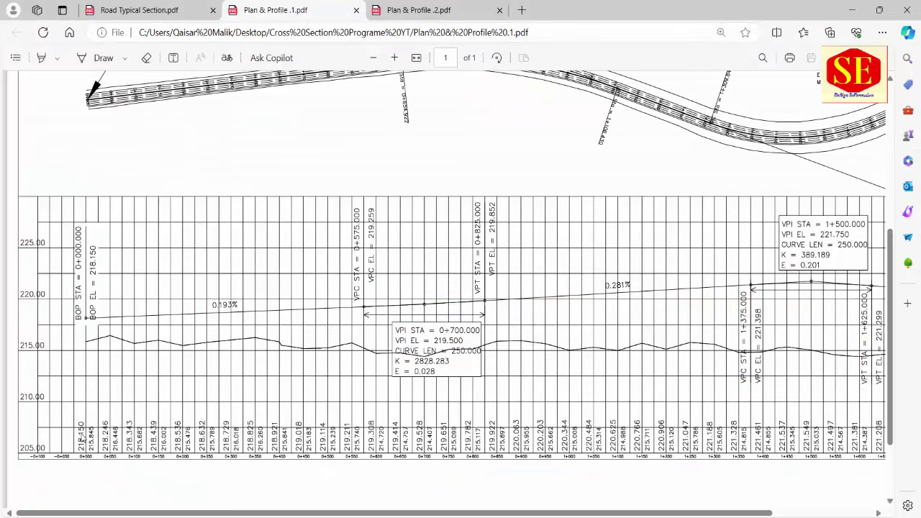
key(alt+Tab)
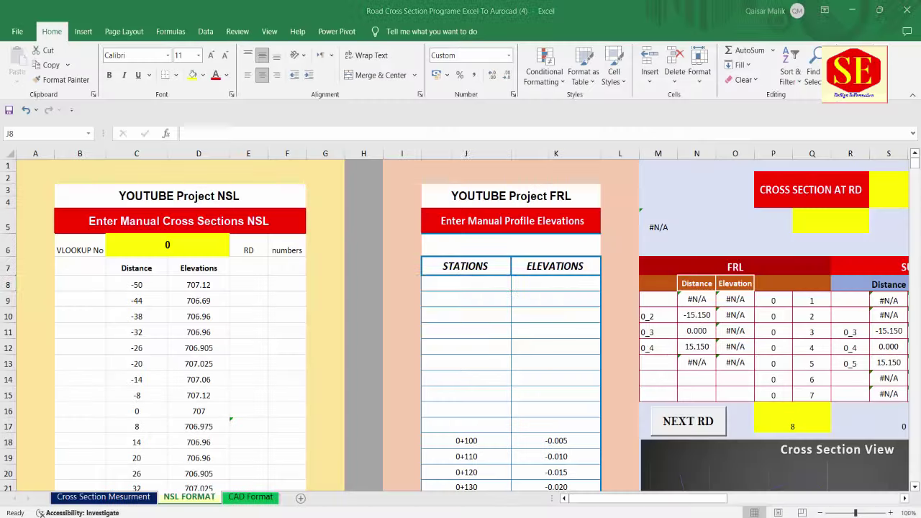
Enter stations 0, 10, 20 and 30 at the top of the STATIONS column.
text(0)
key(Return)
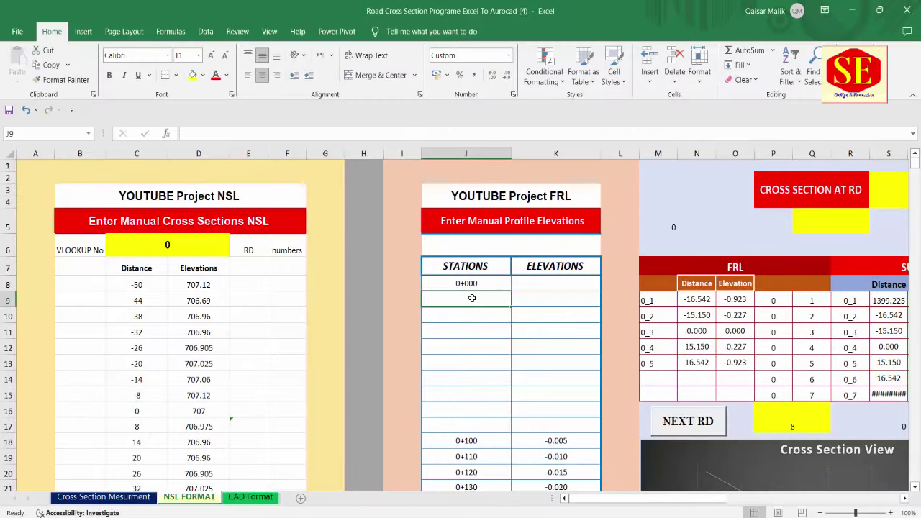
text(10)
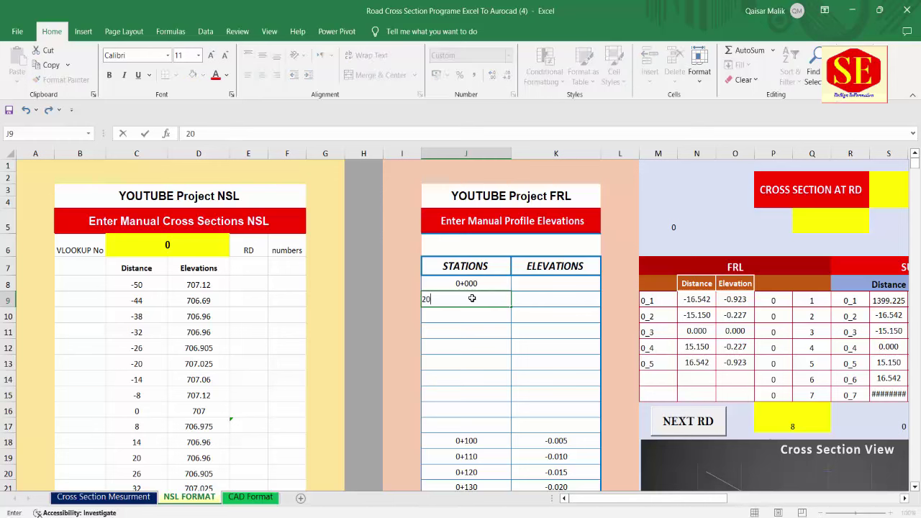
key(Return)
text(40)
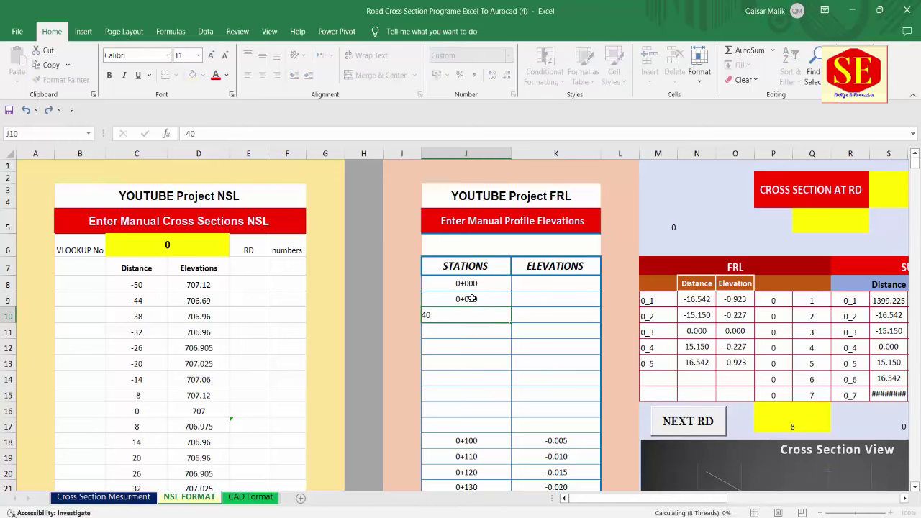
key(Return)
text(60)
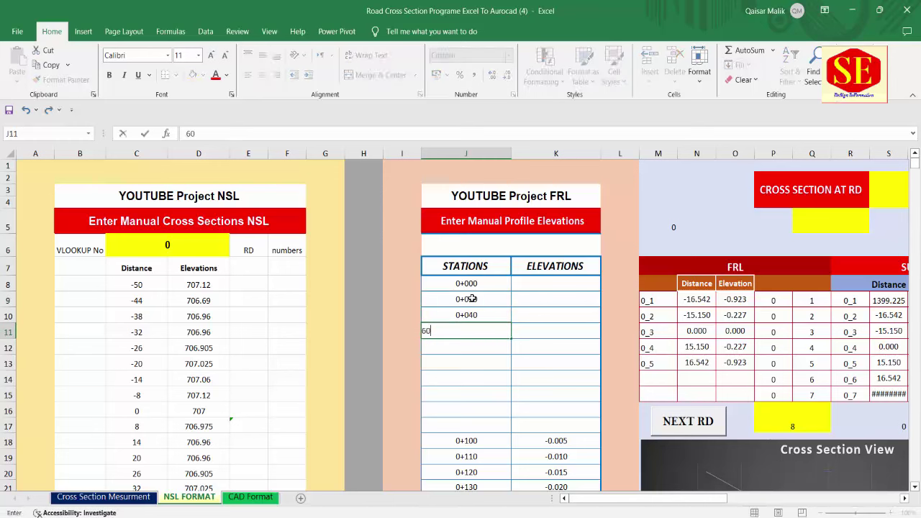
key(Return)
click(472, 299)
text(10)
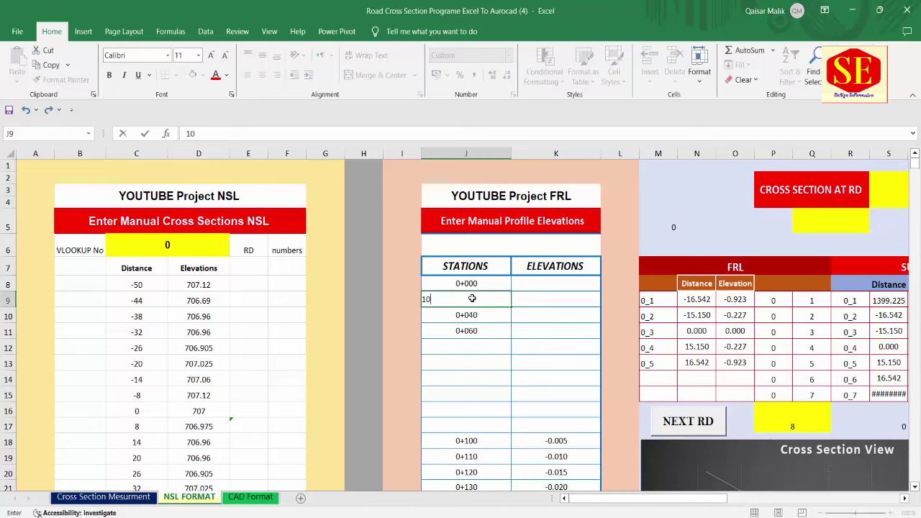
key(Return)
text(20)
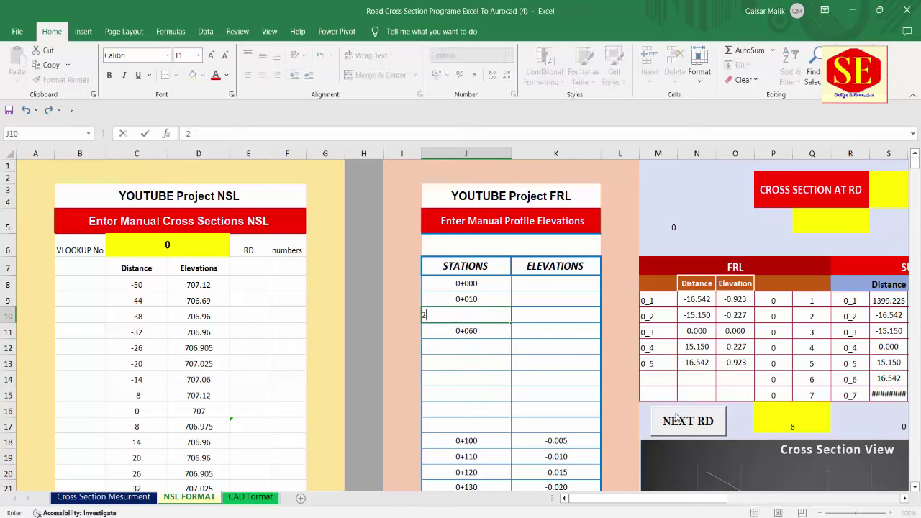
key(Return)
text(30)
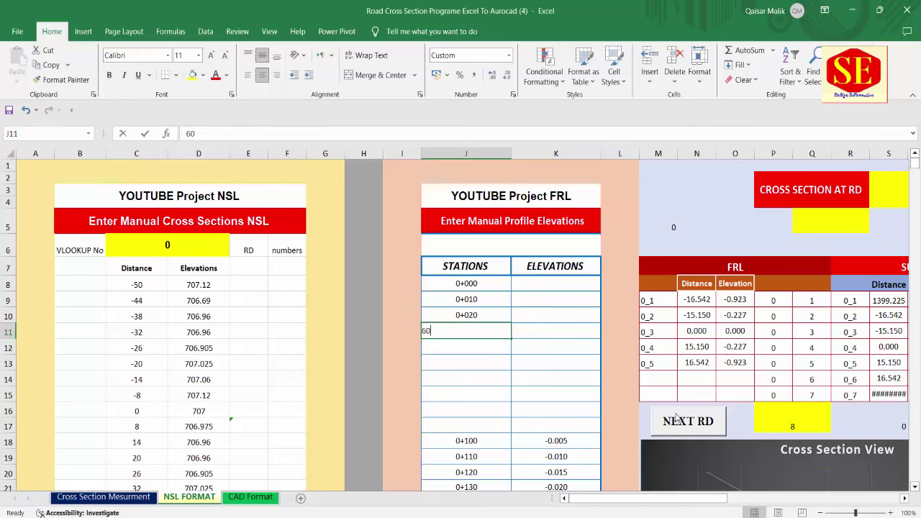
key(Return)
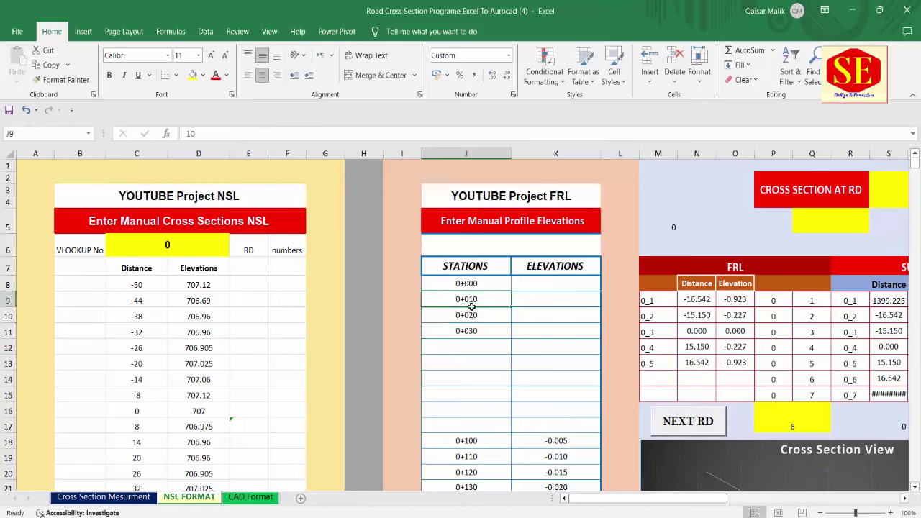
Fill the 10 m station series down to 0+990 and select the 0+000 elevation cell.
mouse_move(466, 301)
mouse_down()
mouse_move(497, 321)
mouse_move(514, 428)
mouse_move(501, 456)
mouse_up()
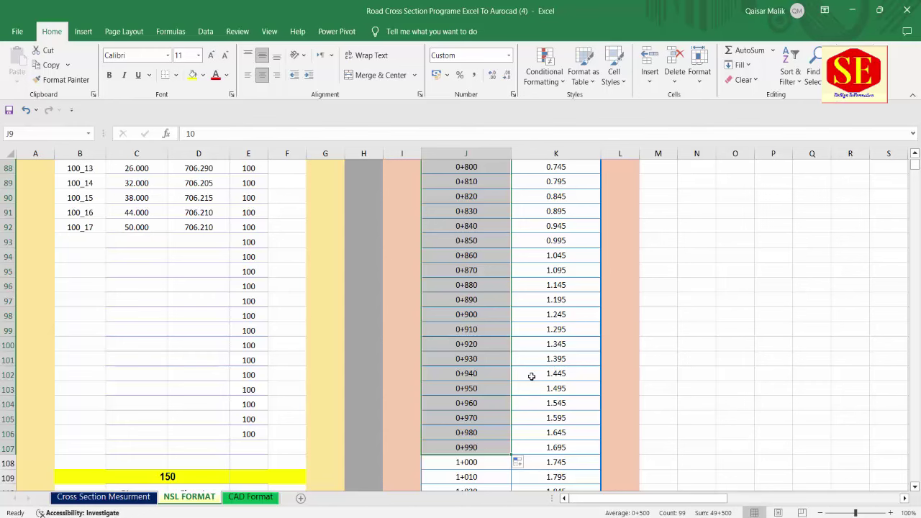
scroll(531, 376, up, 3)
scroll(531, 375, up, 3)
scroll(551, 298, up, 4)
scroll(551, 263, up, 8)
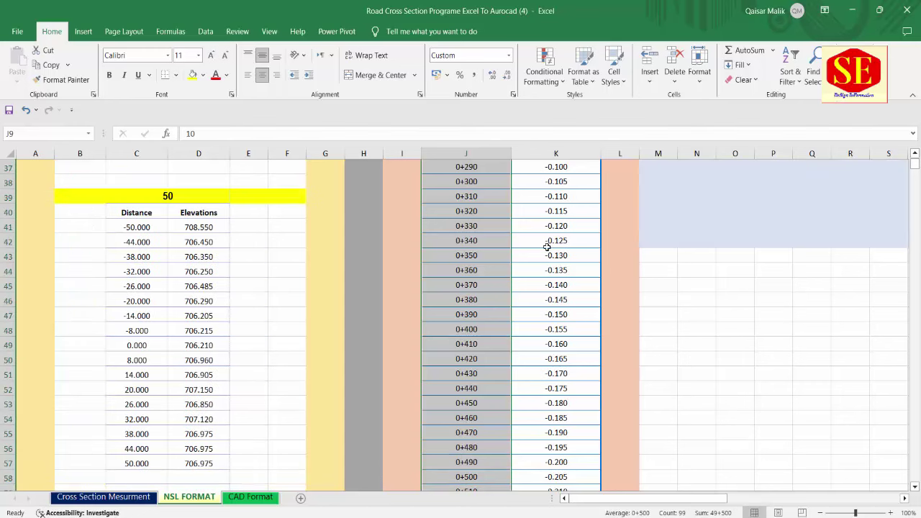
scroll(547, 240, up, 12)
click(500, 282)
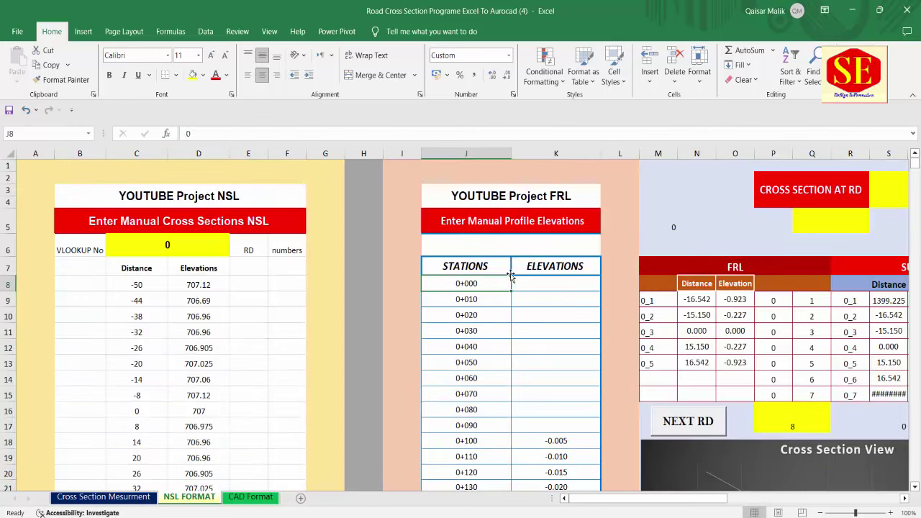
click(528, 281)
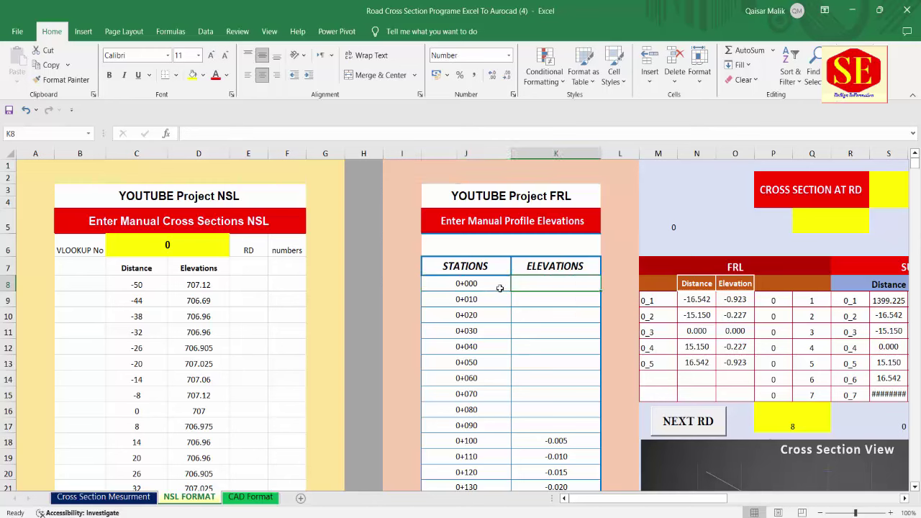
key(alt+Tab)
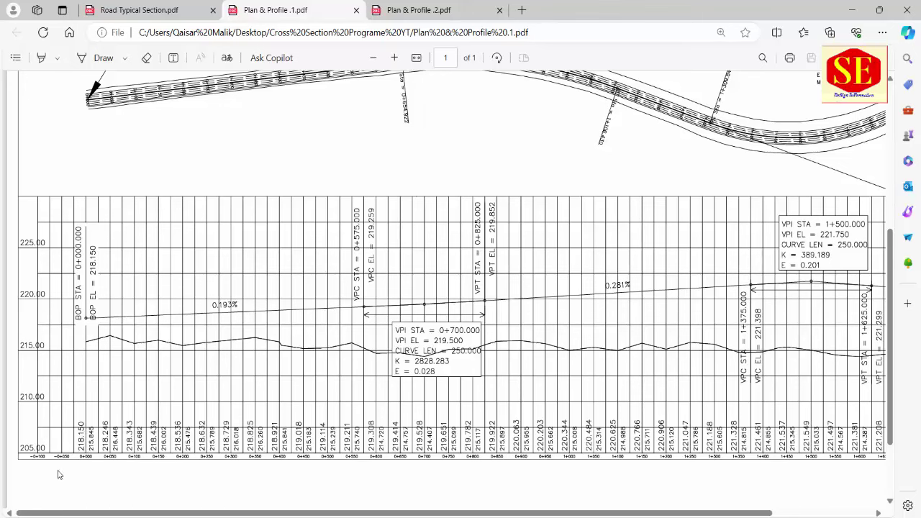
Zoom into the profile start to read elevation 218.150 at 0+000 and the 0.193% grade.
scroll(59, 471, up, 5)
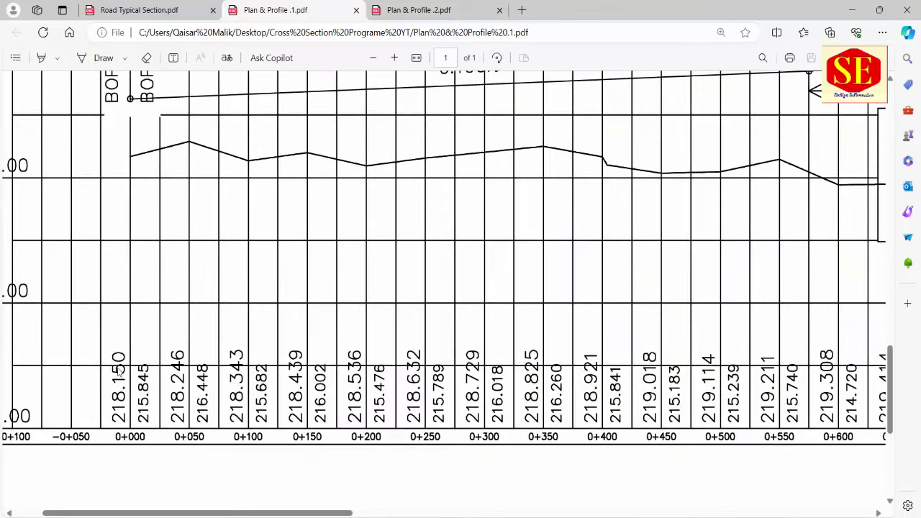
scroll(194, 349, up, 3)
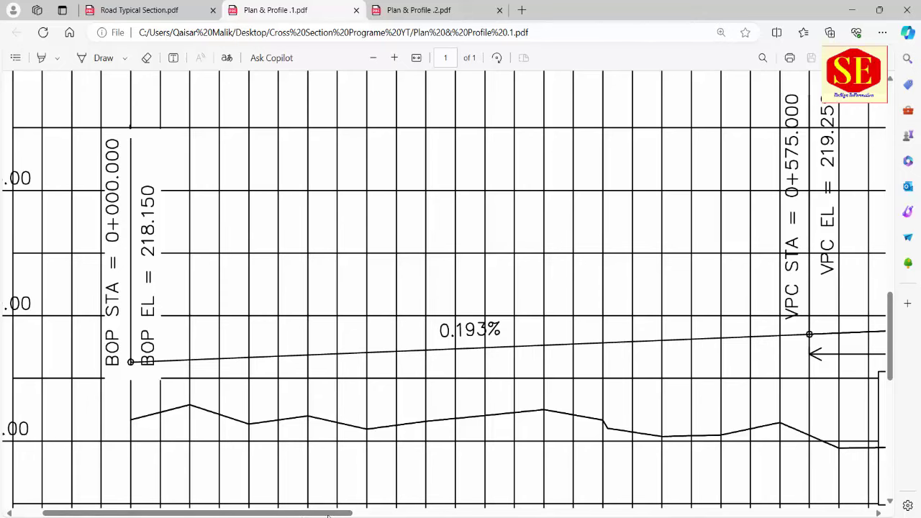
ctrl+scroll(383, 366, down, 2)
ctrl+scroll(403, 346, down, 3)
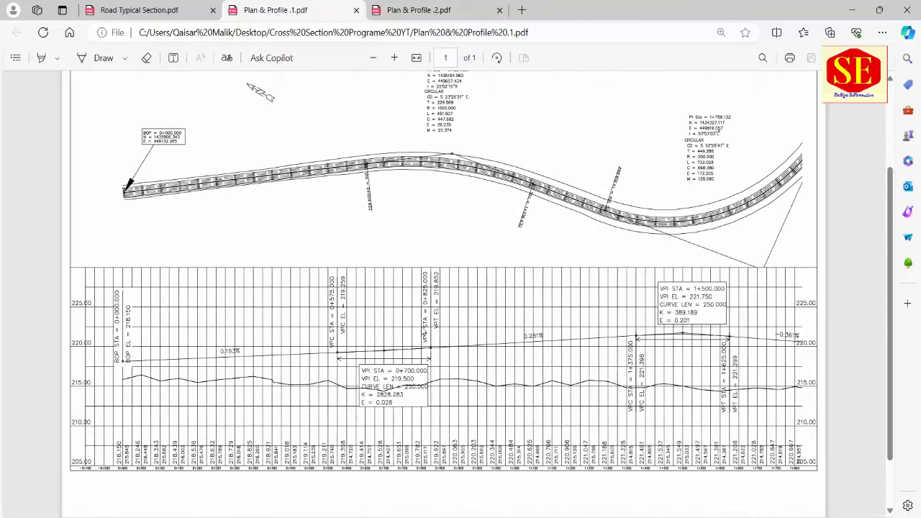
ctrl+scroll(106, 485, up, 2)
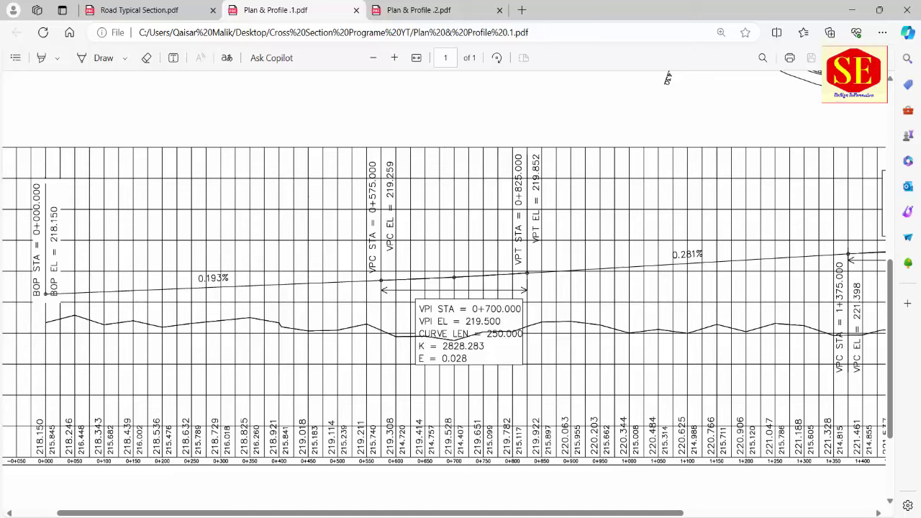
Enter 215.15 in K8 as the station 0+000 elevation, checking it against the PDF profile.
key(alt+Tab)
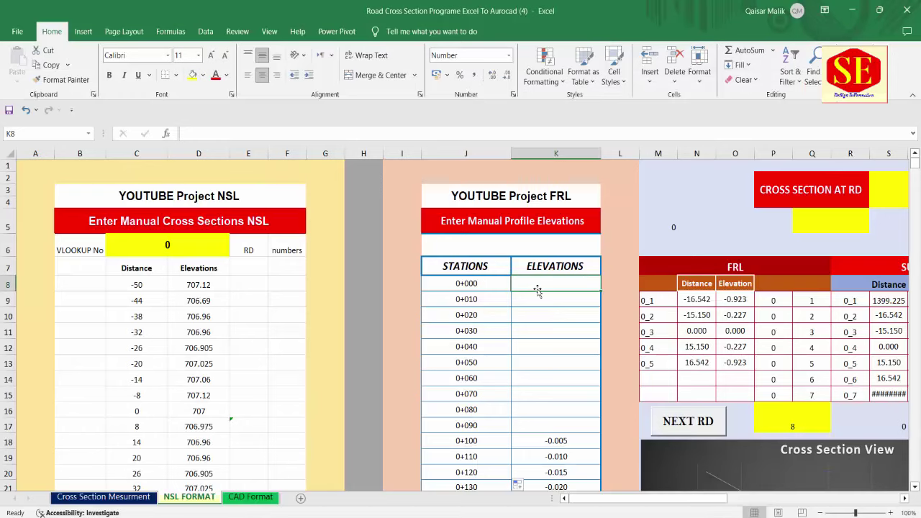
text(215.)
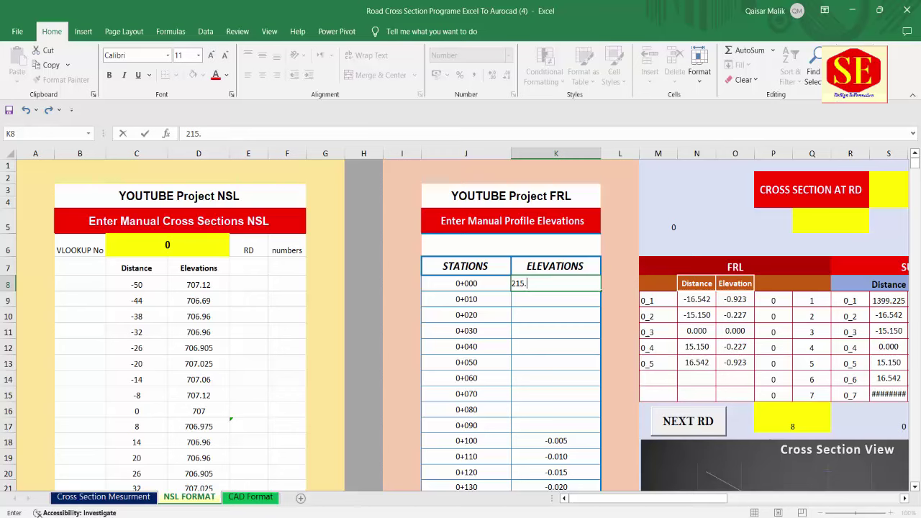
key(alt+Tab)
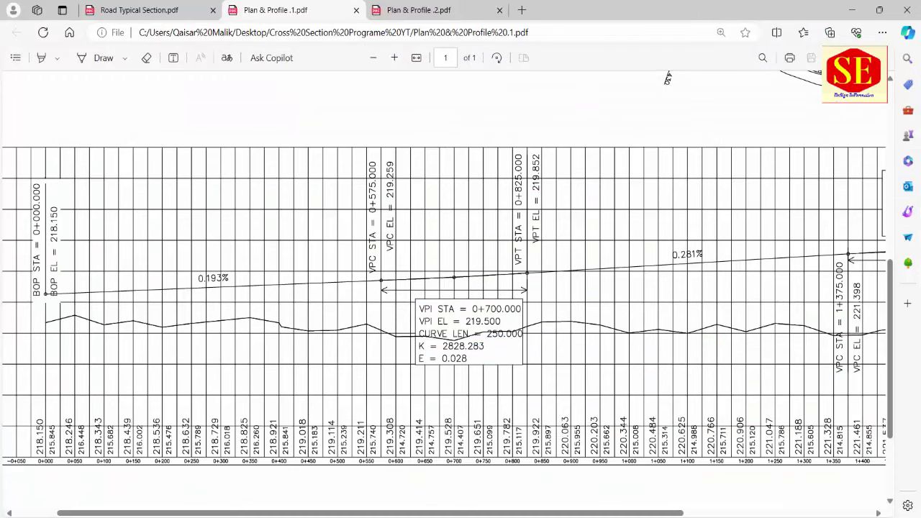
key(alt+Tab)
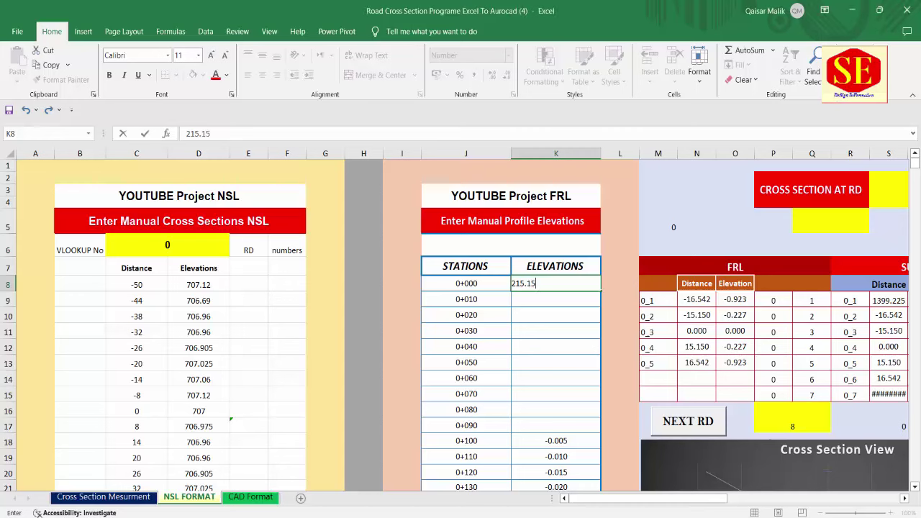
key(Return)
Shrink the plan-and-profile PDF to a smaller window and move it aside over the workbook.
key(alt+Tab)
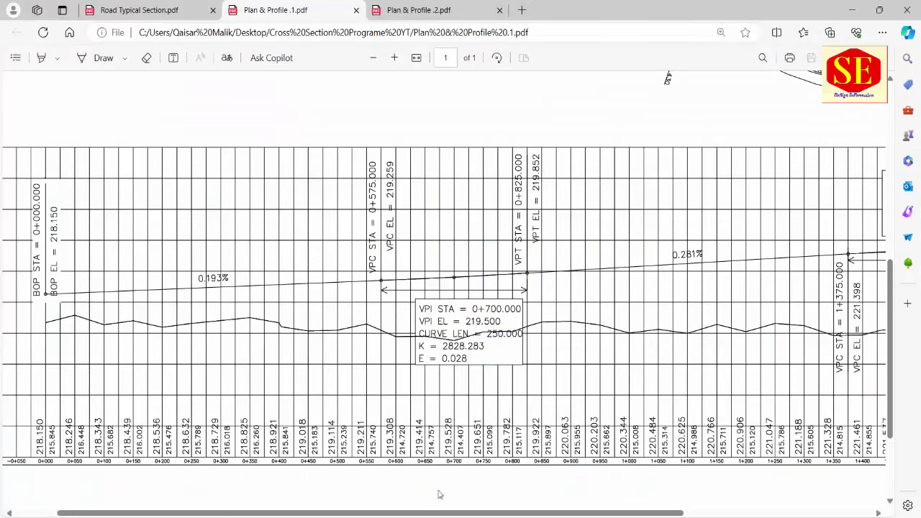
click(879, 9)
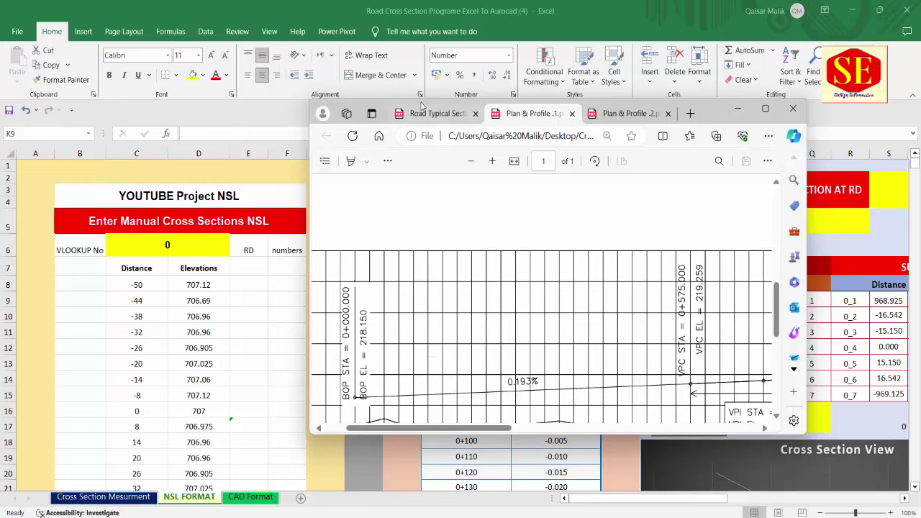
click(346, 113)
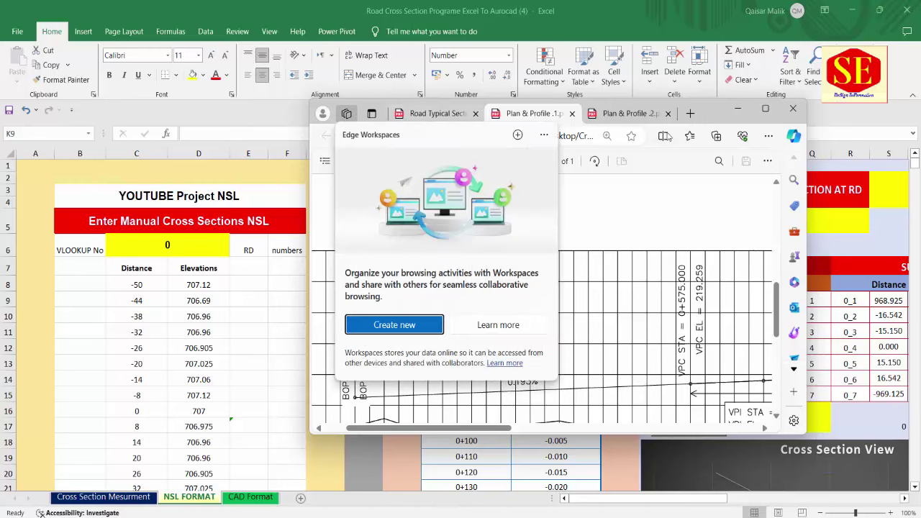
drag(690, 111, 379, 129)
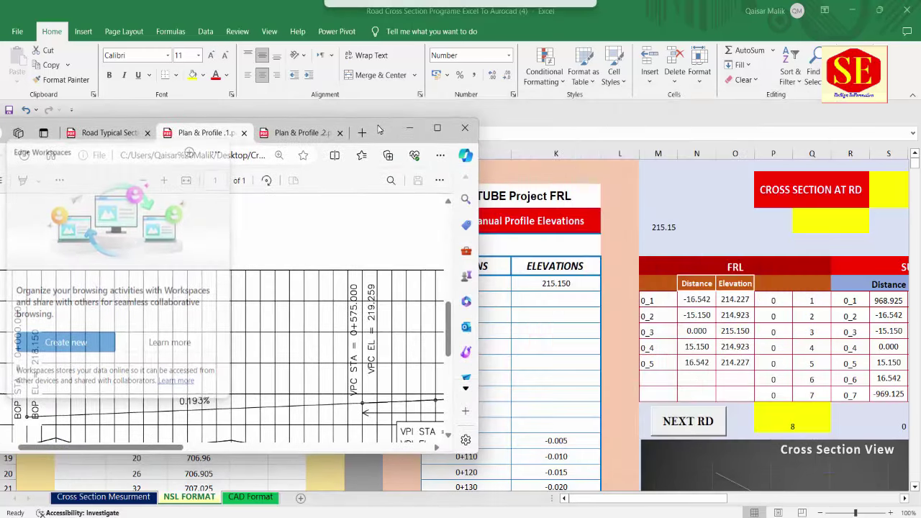
scroll(11, 390, down, 2)
scroll(11, 389, down, 3)
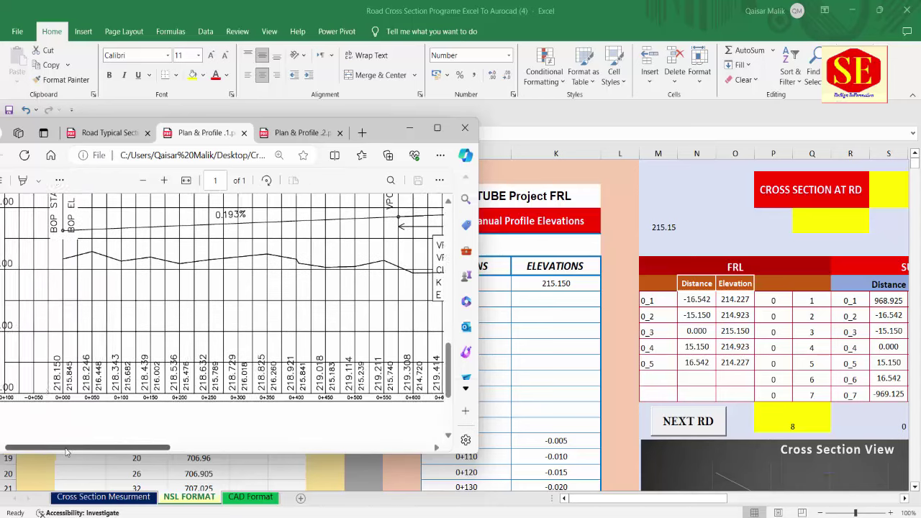
drag(85, 449, 66, 449)
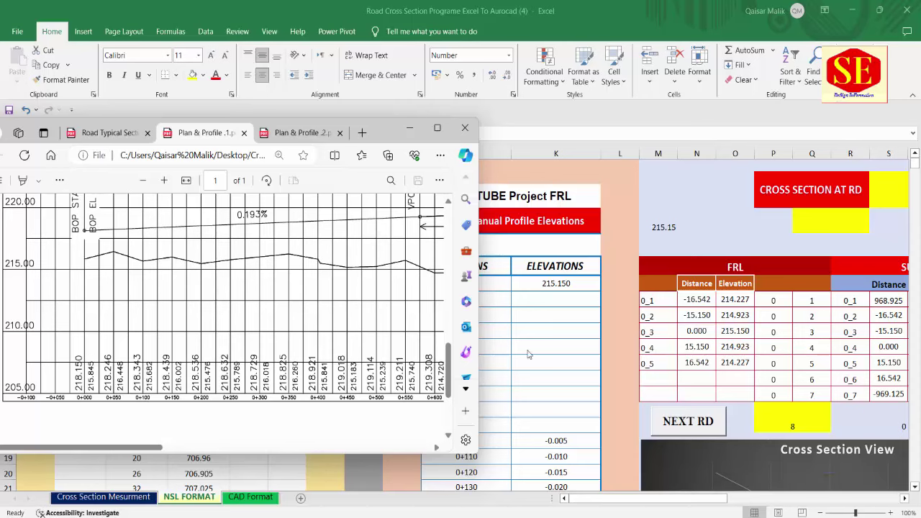
click(533, 300)
click(469, 302)
Change the stations below 0+000 to 50, 100 and 150 for 50 m spacing.
text(50)
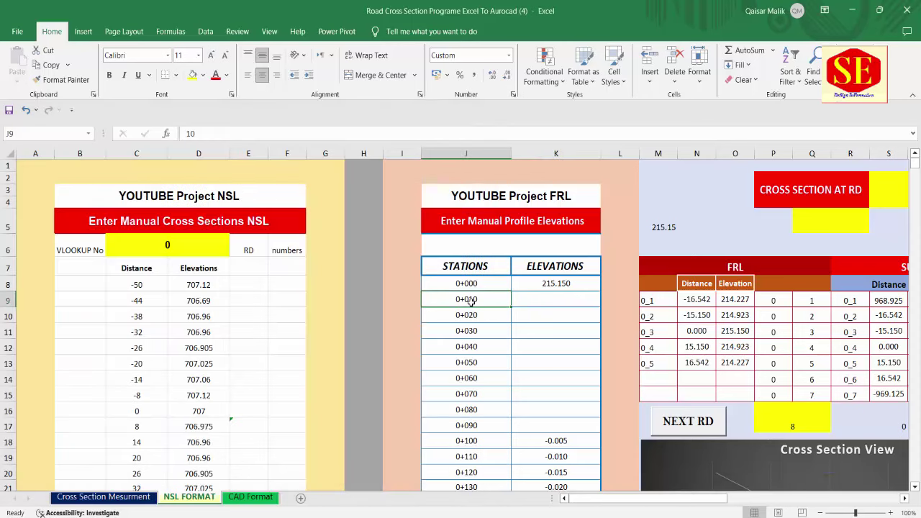
key(Return)
text(100)
key(Return)
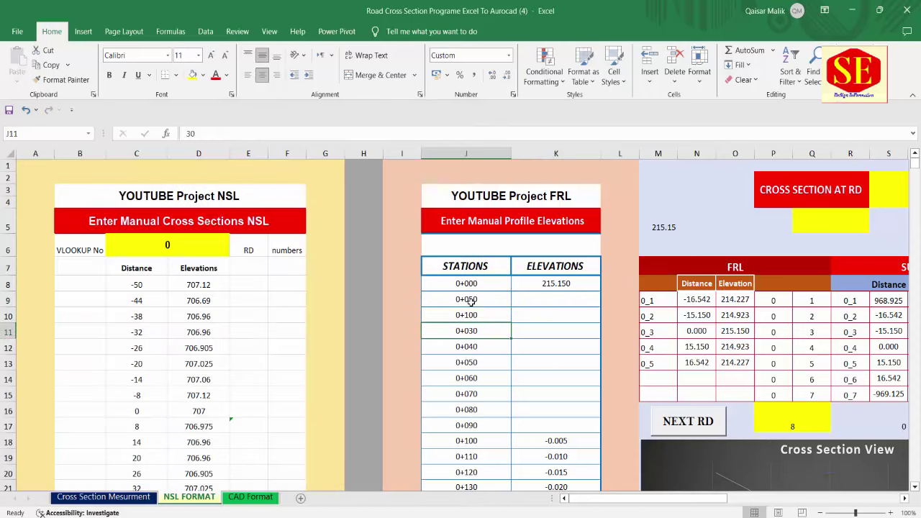
text(150)
key(Return)
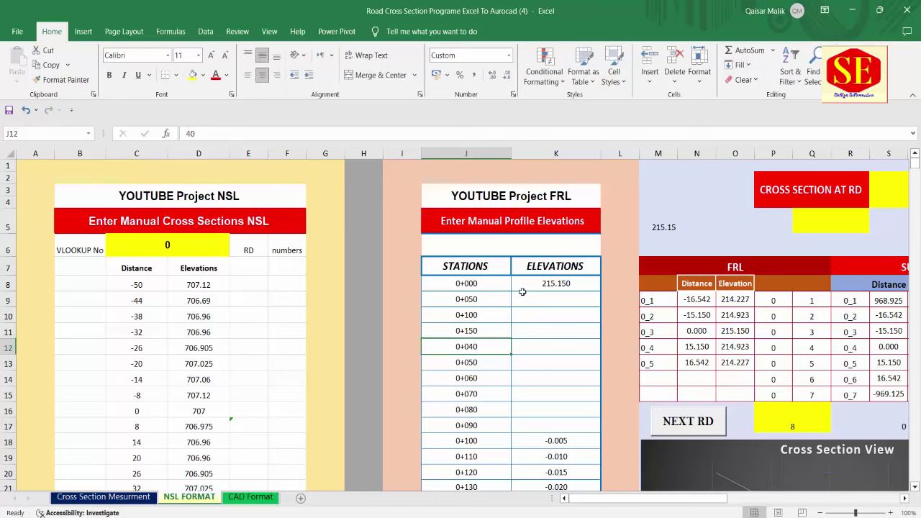
click(545, 305)
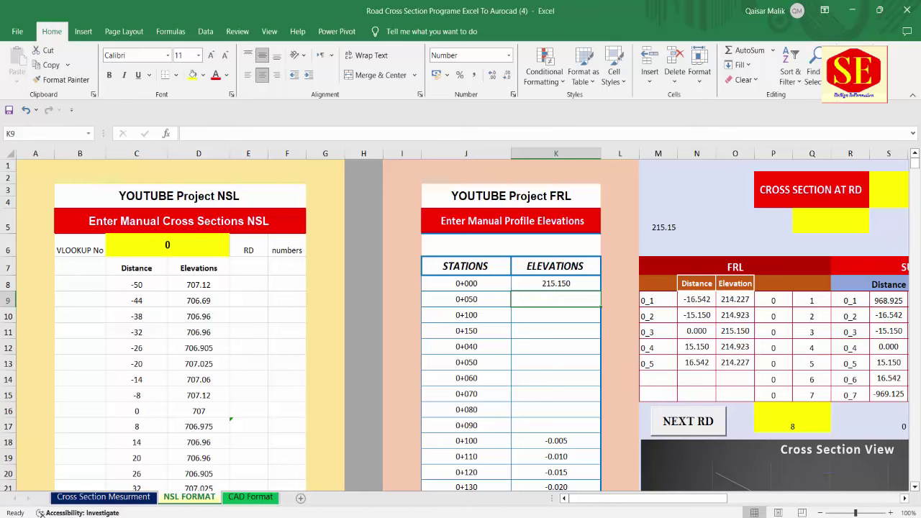
key(alt+Tab)
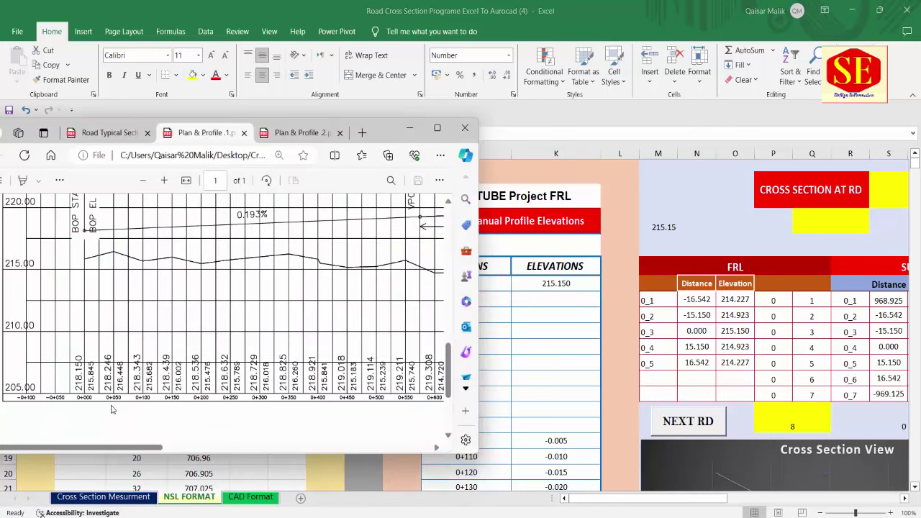
click(533, 303)
Correct the station 0+000 elevation to 218.15.
double_click(554, 285)
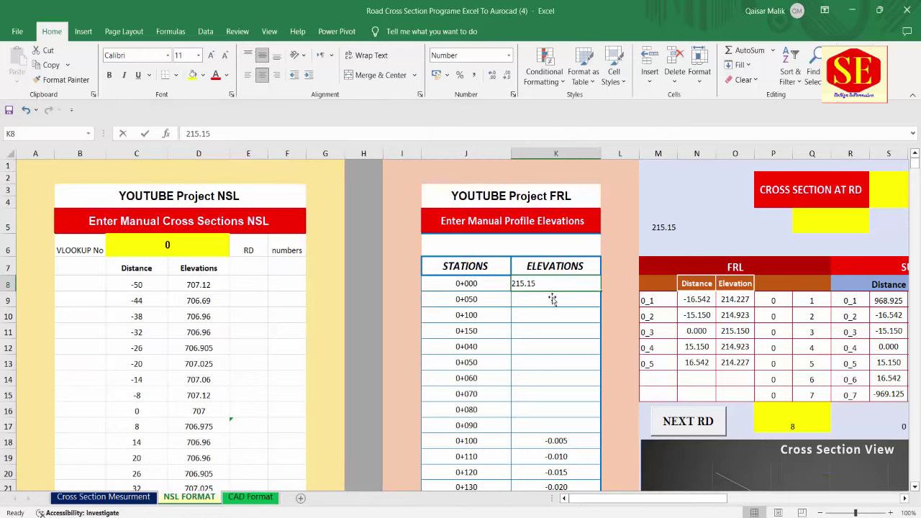
double_click(525, 284)
key(BackSpace)
text(8)
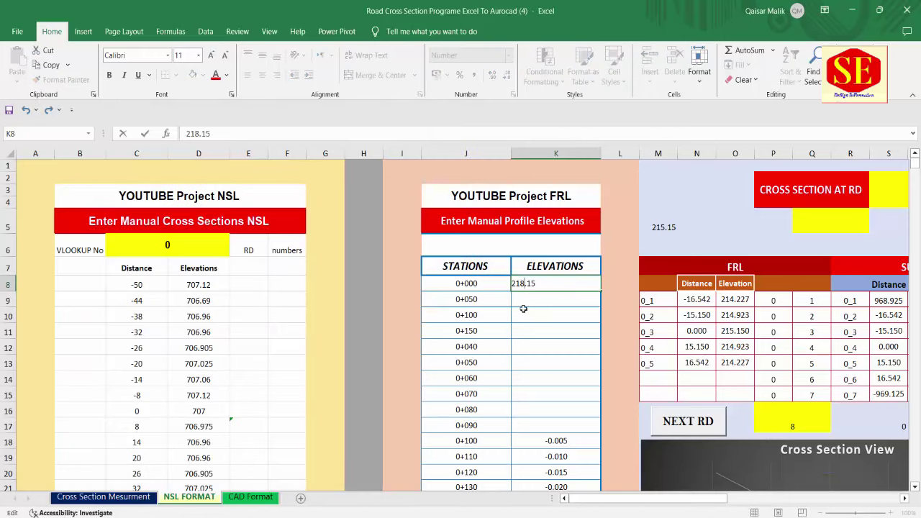
key(Return)
Enter 218.246 as the elevation for station 0+050, read from the PDF profile.
text(218.)
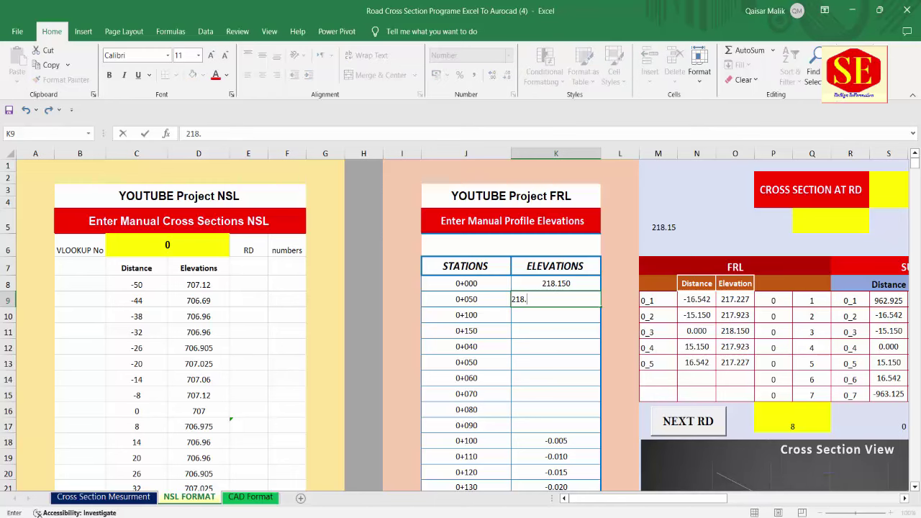
key(alt+Tab)
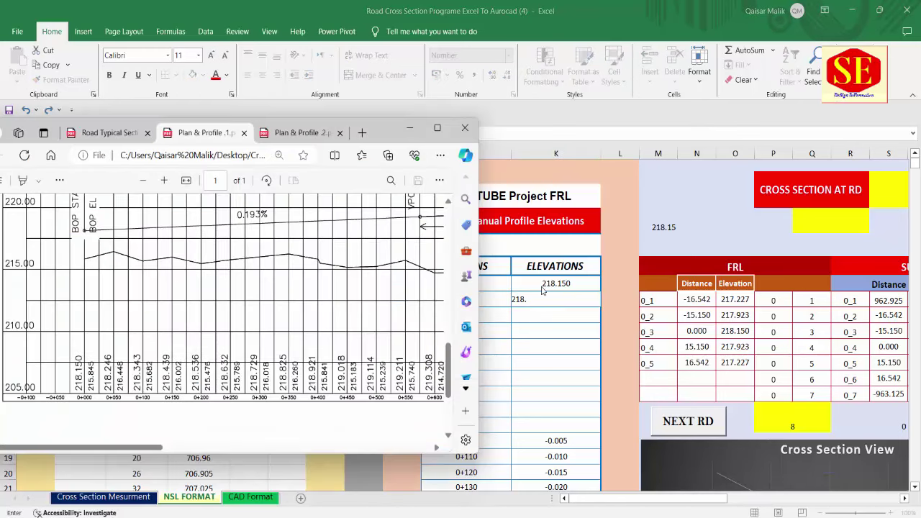
key(alt+Tab)
text(246)
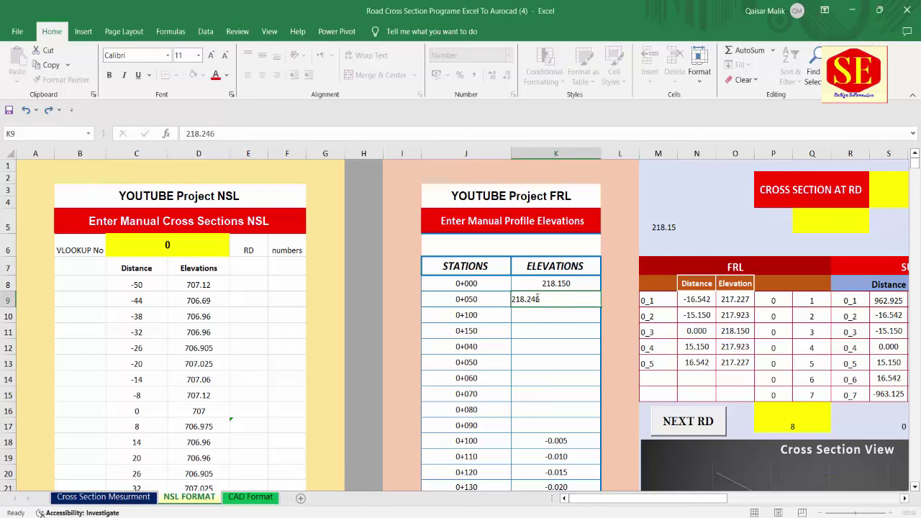
key(Return)
click(464, 321)
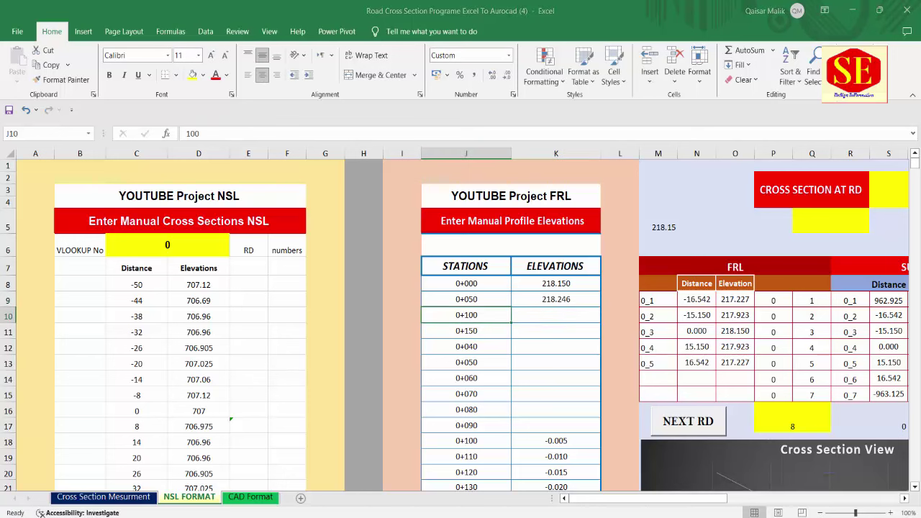
Enter elevations 218.343 for station 0+100 and 218.439 for station 0+150.
key(alt+Tab)
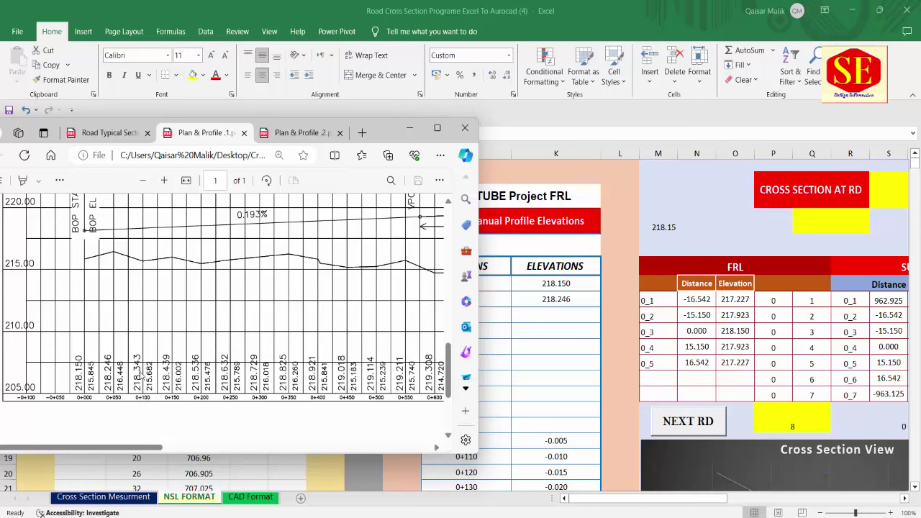
key(alt+Tab)
key(F2)
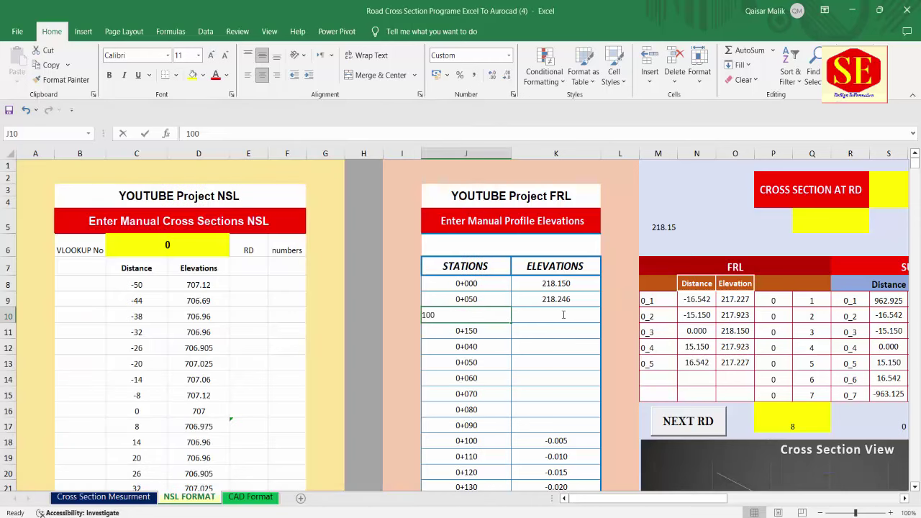
click(563, 315)
text(218.)
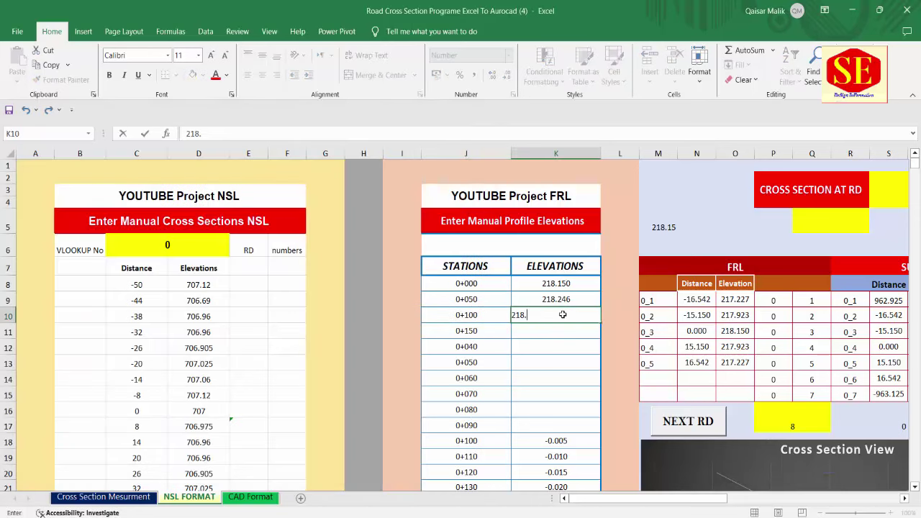
key(alt+Tab)
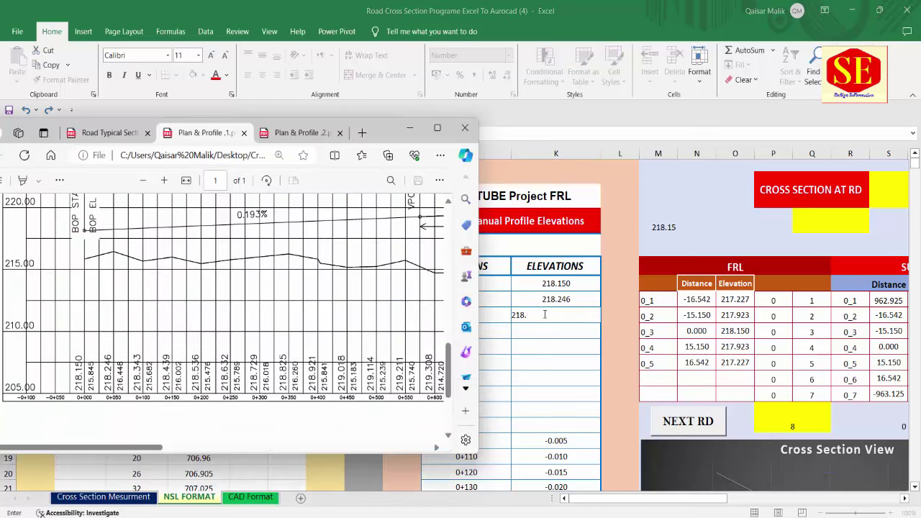
key(alt+Tab)
text(343)
key(Return)
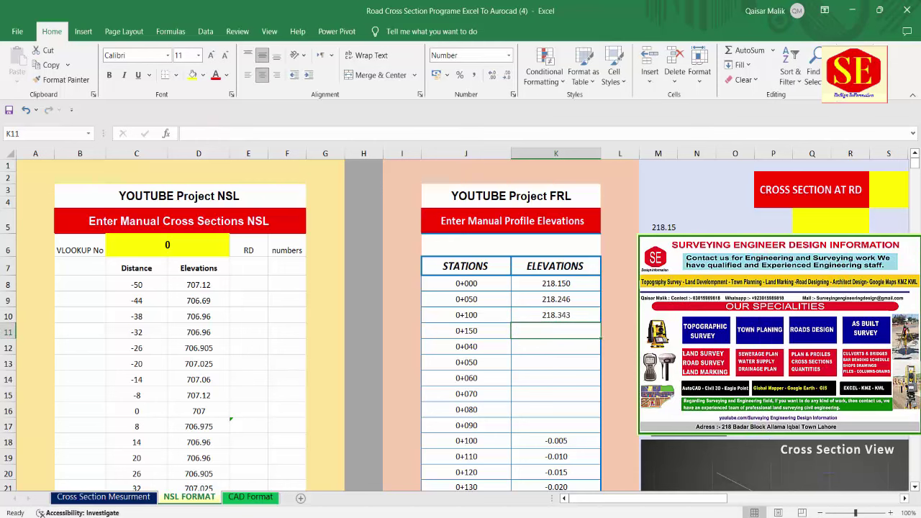
key(alt+Tab)
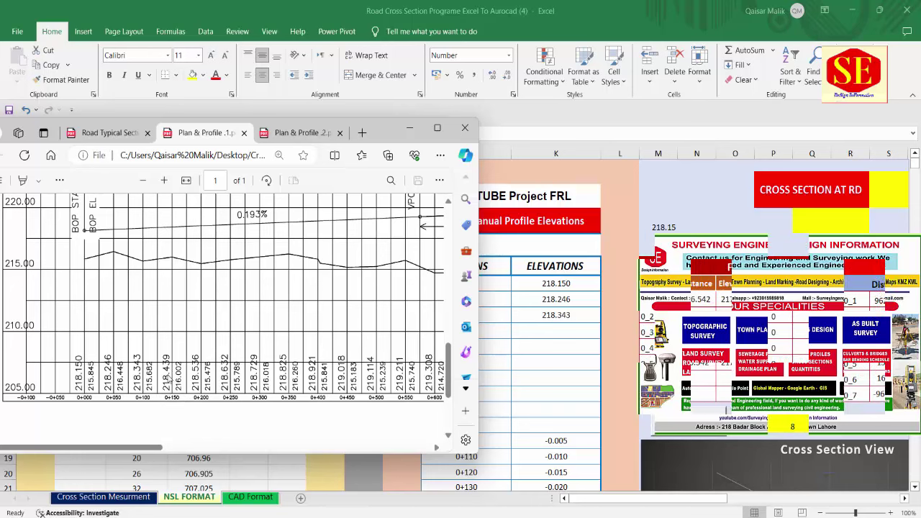
click(546, 335)
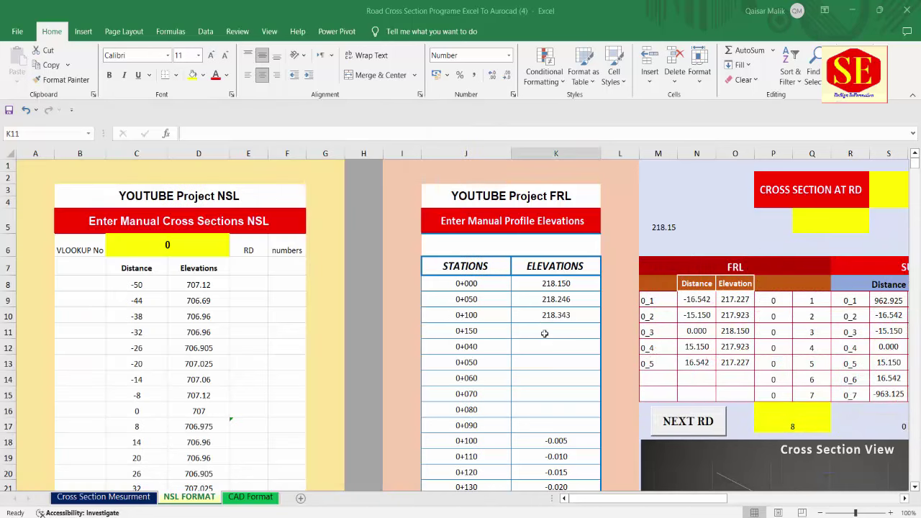
text(218.43)
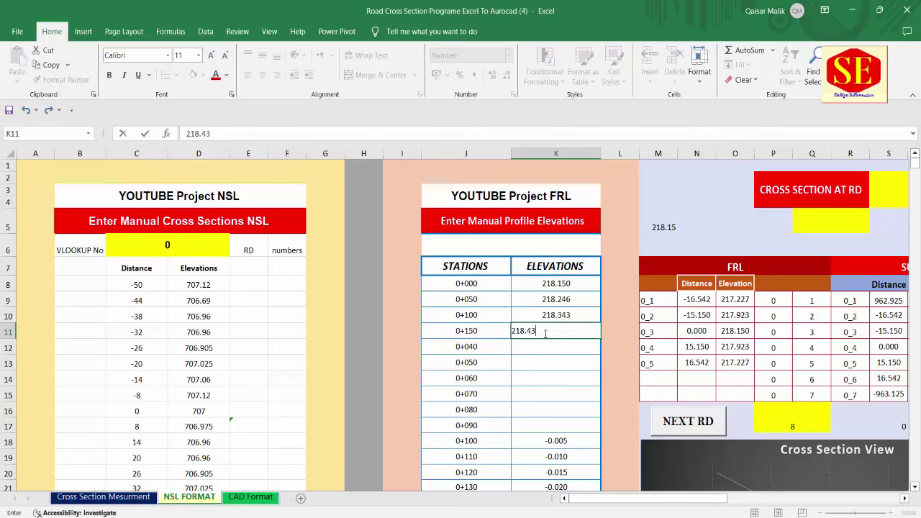
text(9)
key(Return)
Move the PDF window aside and drag stations 0+100 and 0+150 down to extend the series.
click(330, 487)
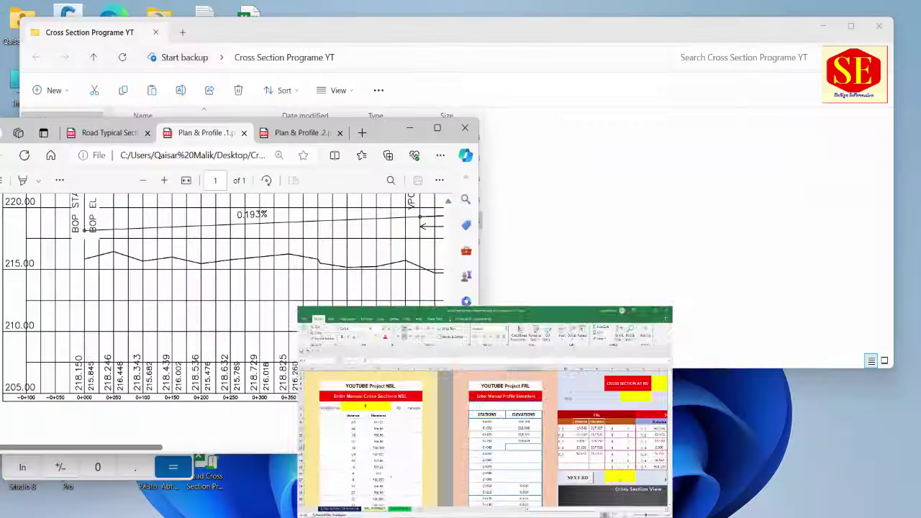
key(alt+Tab)
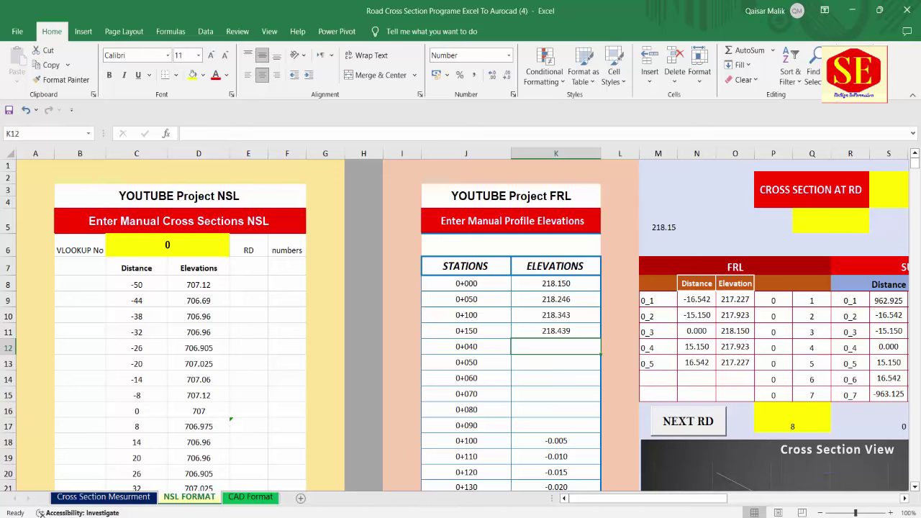
key(alt+Tab)
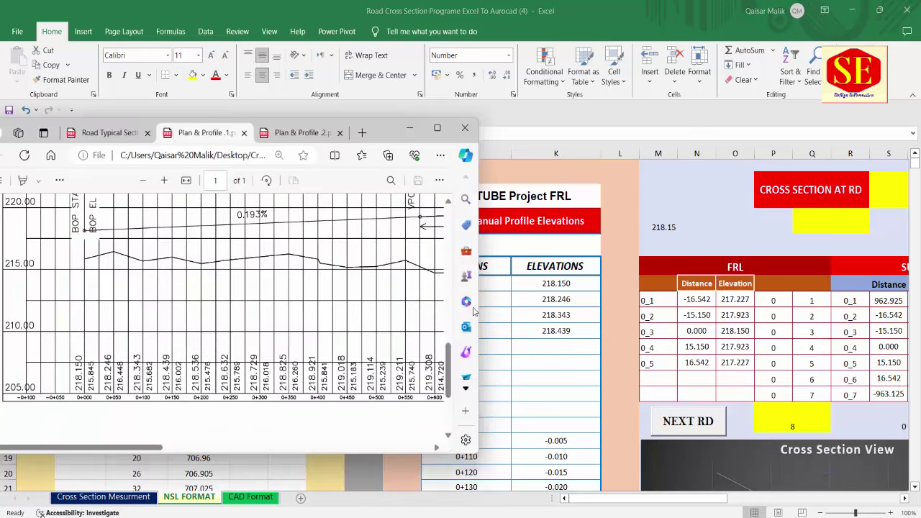
drag(385, 134, 346, 185)
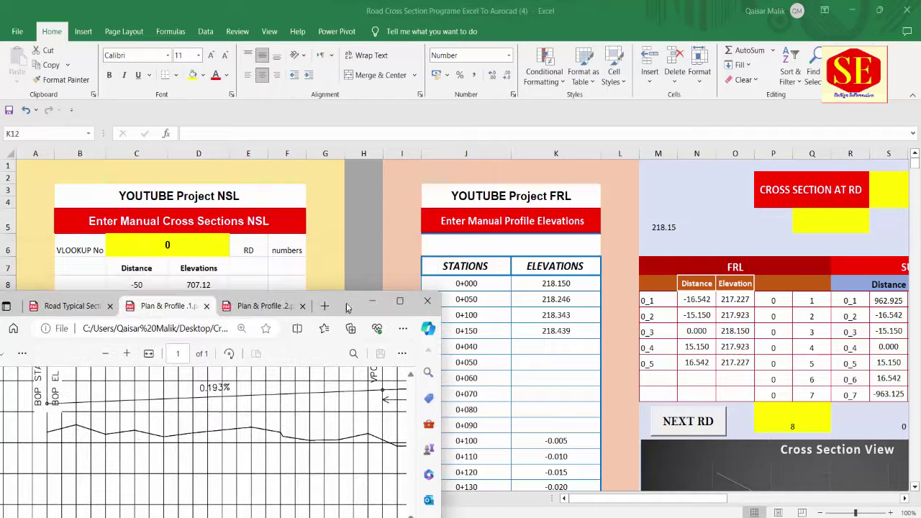
click(518, 345)
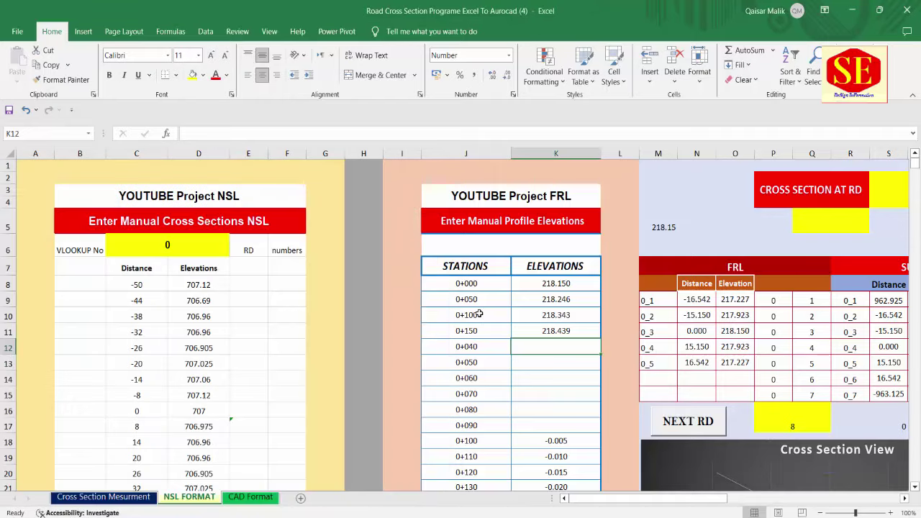
mouse_move(466, 315)
mouse_down()
mouse_move(507, 333)
mouse_move(509, 440)
mouse_up()
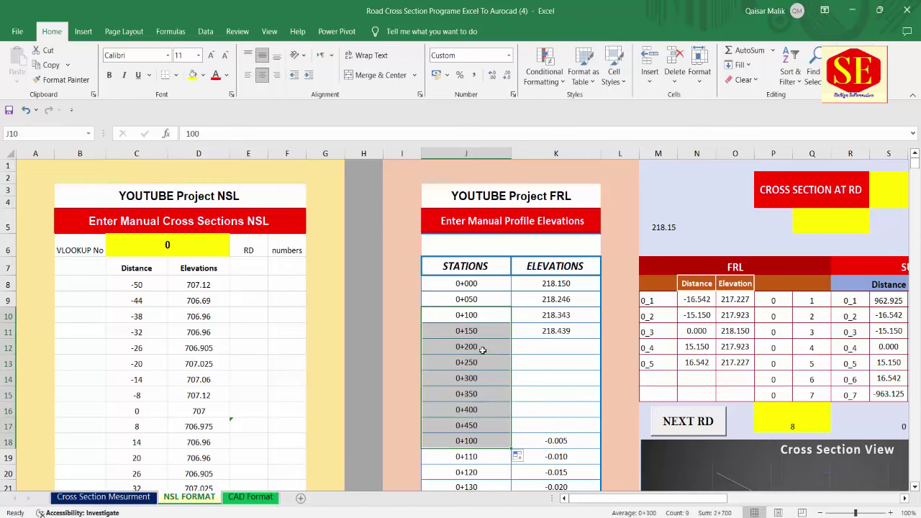
Enter 218.536 in K12 as the station 0+200 elevation, read from the PDF profile.
click(548, 346)
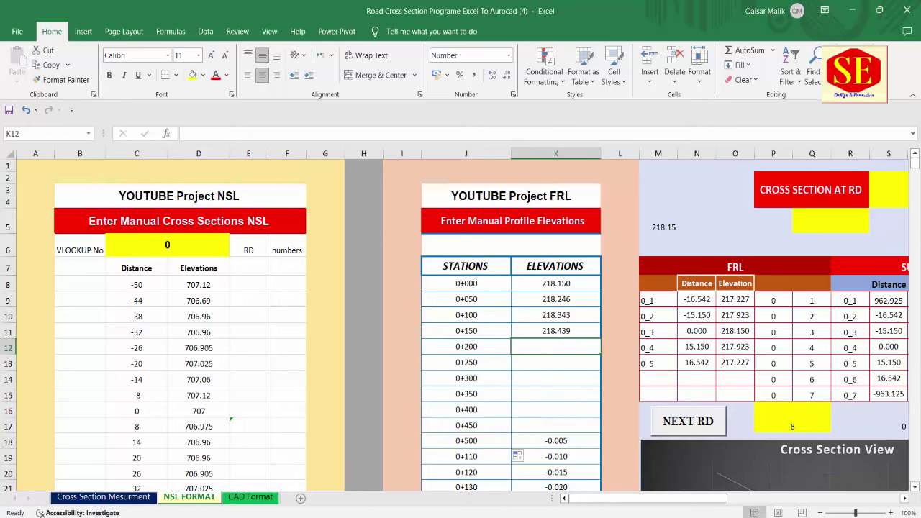
key(alt+Tab)
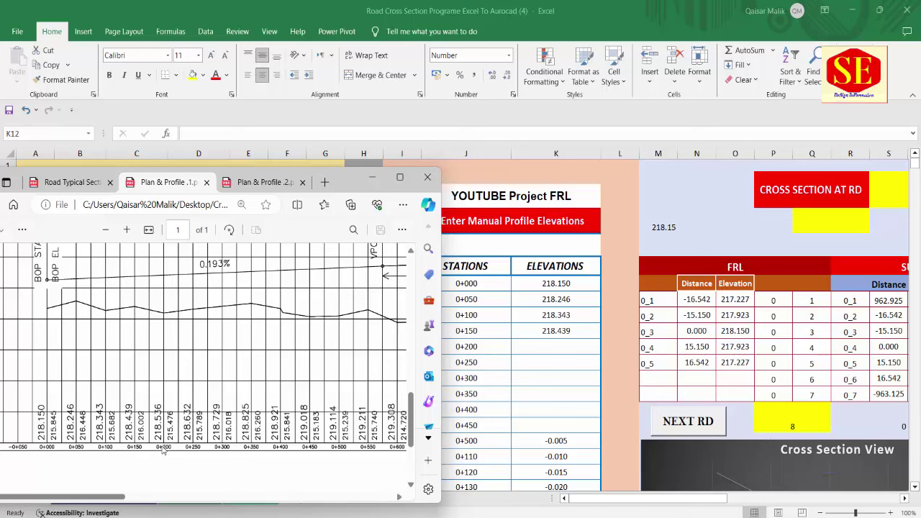
click(536, 352)
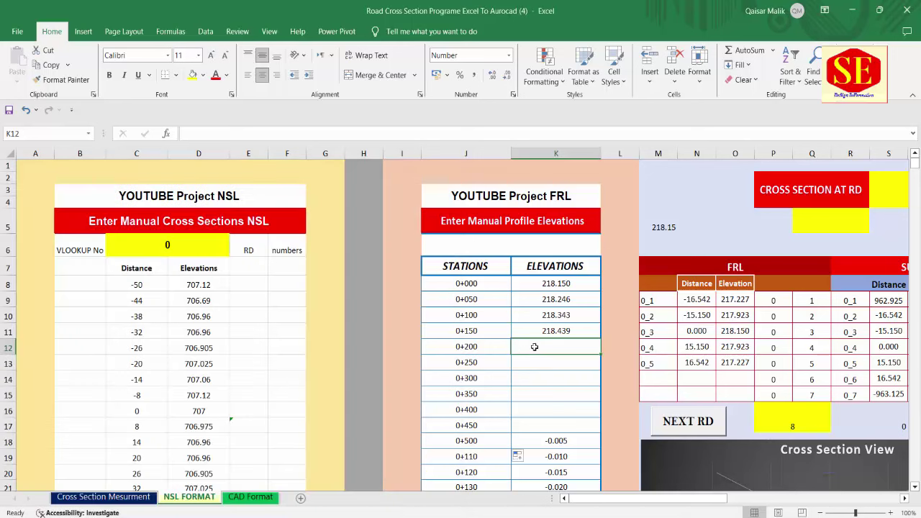
text(218.536)
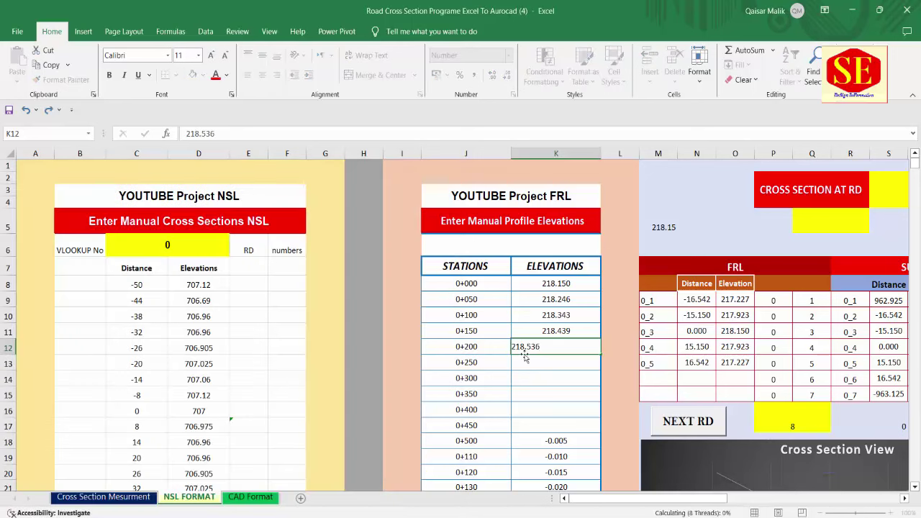
key(Return)
scroll(536, 328, down, 1)
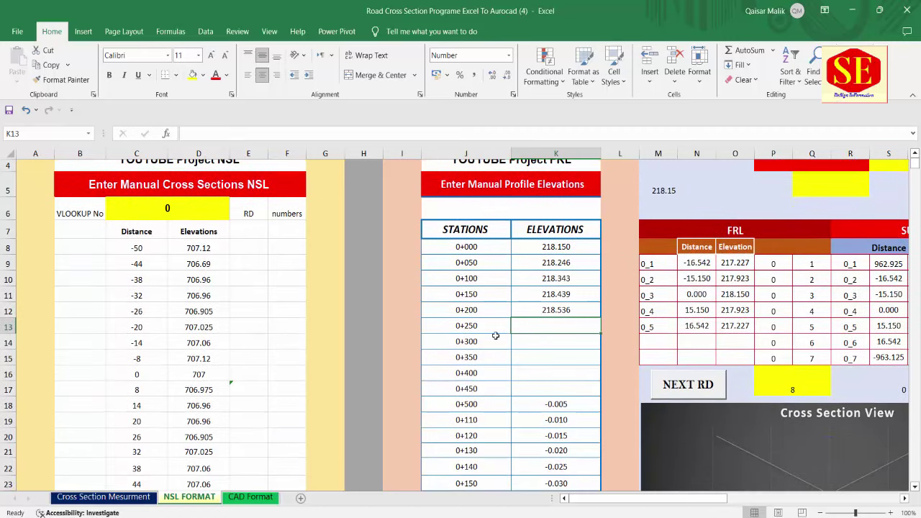
Select the five entered elevations K8:K12, from 0+000 to 0+200.
click(546, 245)
right_click(548, 245)
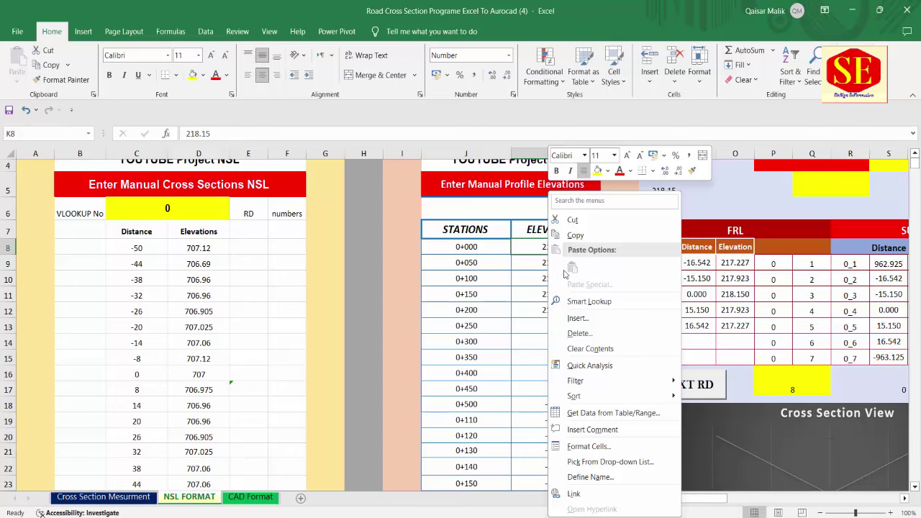
click(536, 252)
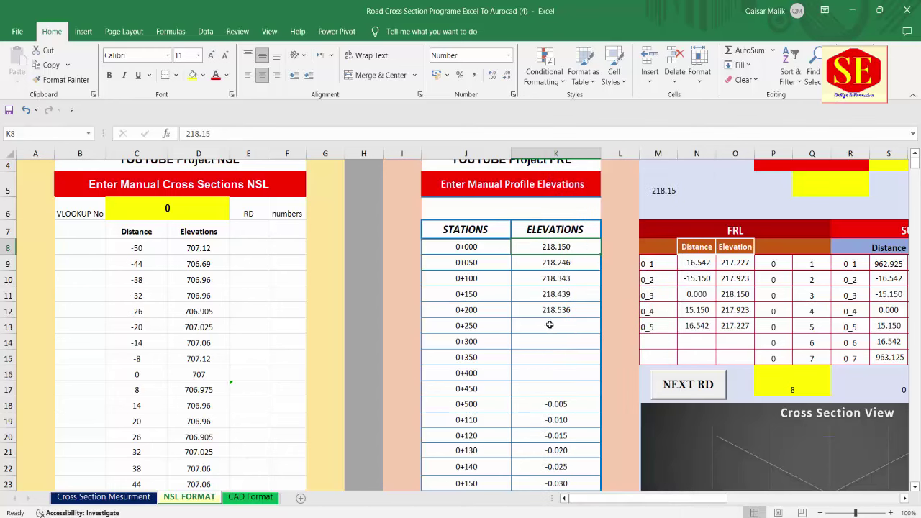
scroll(549, 324, up, 1)
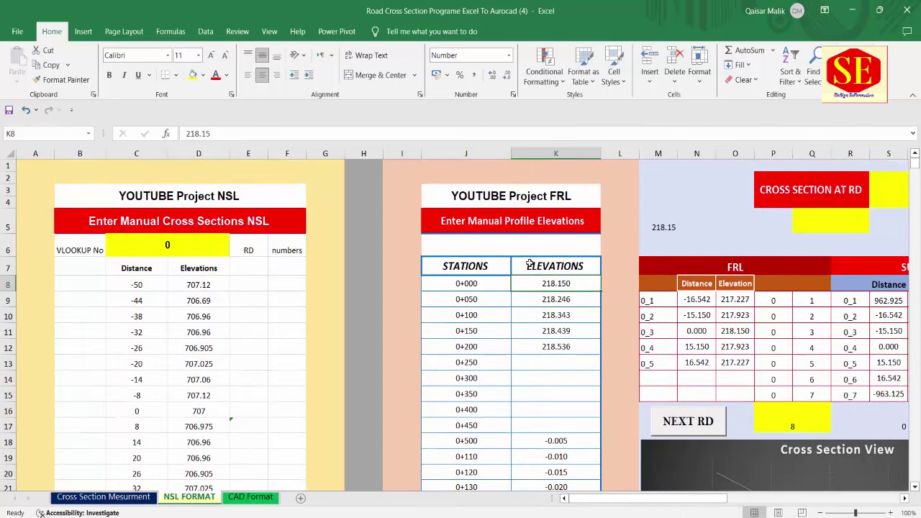
key(ctrl+shift+Down)
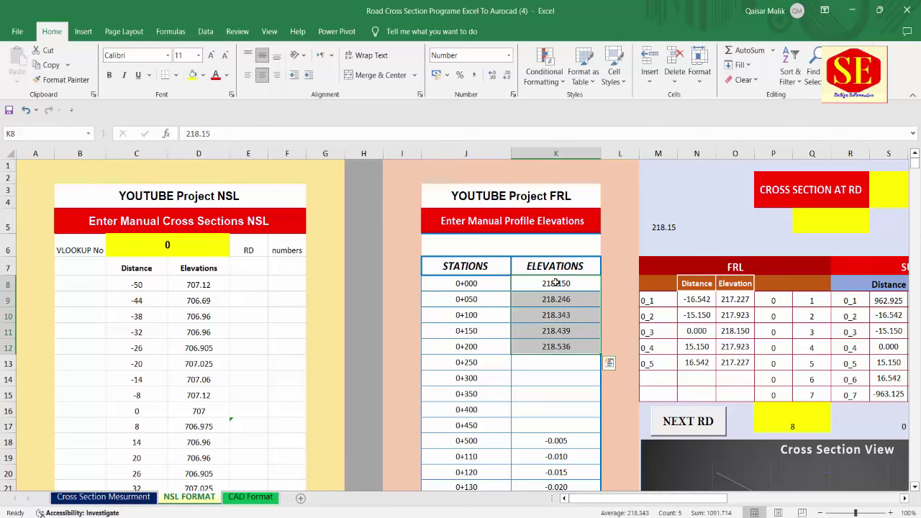
Clear the selection and open the level-book photo 0+100.png from the taskbar.
scroll(555, 298, down, 7)
scroll(561, 375, down, 11)
scroll(561, 375, down, 8)
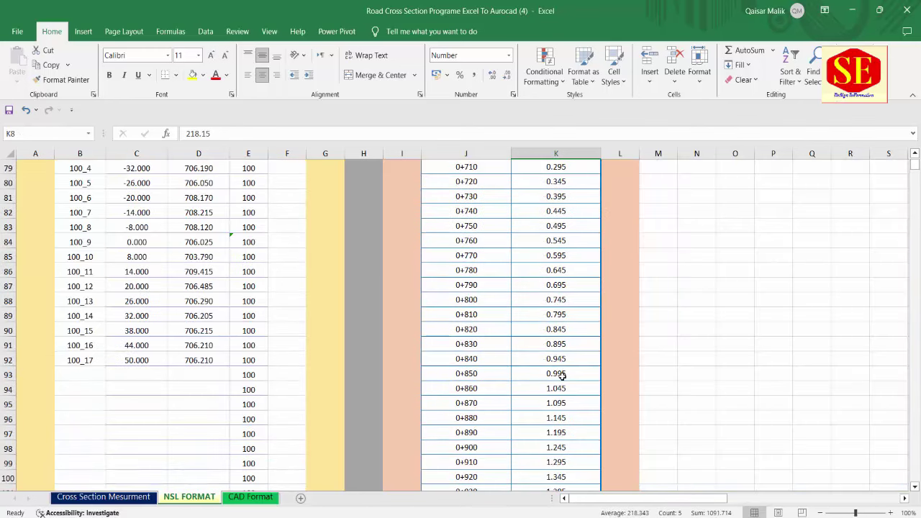
scroll(547, 365, down, 3)
scroll(531, 381, up, 12)
scroll(531, 380, up, 8)
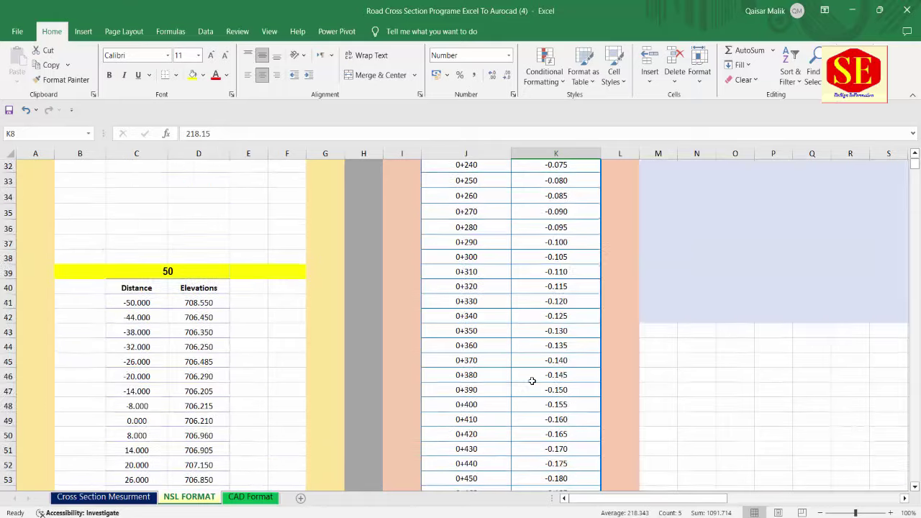
scroll(531, 381, up, 3)
scroll(532, 380, up, 7)
click(215, 360)
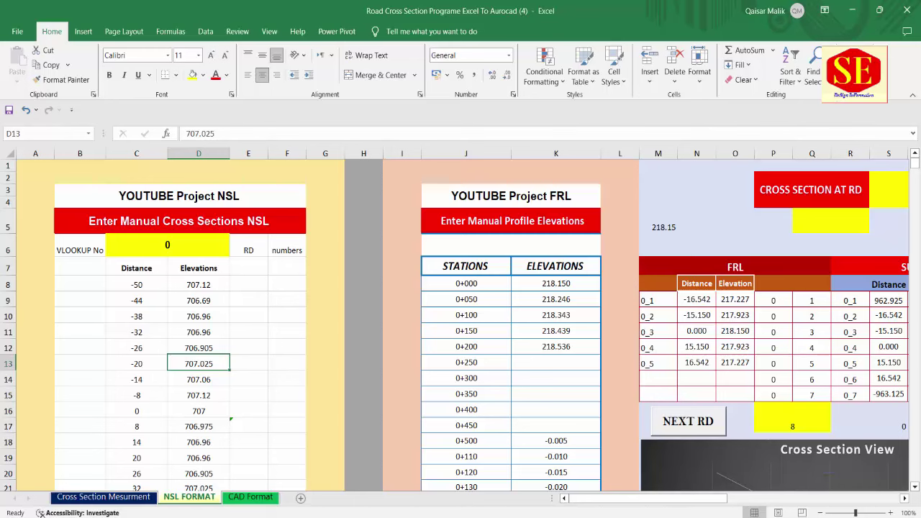
click(496, 445)
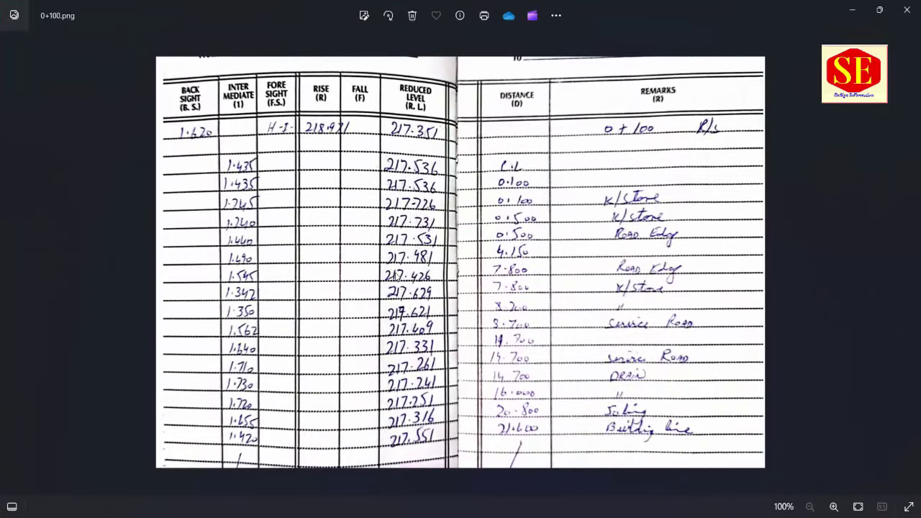
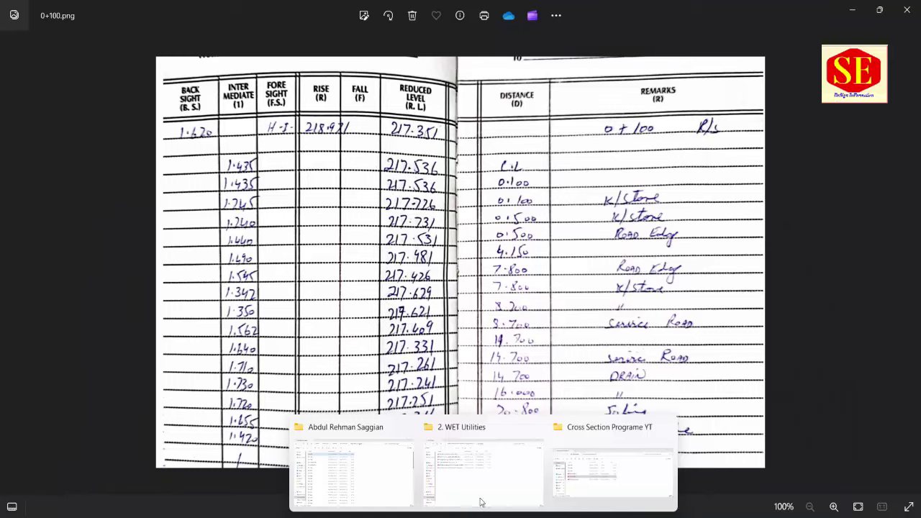
Browse the cross-section project folder and open a field-book photo in Photos.
click(613, 473)
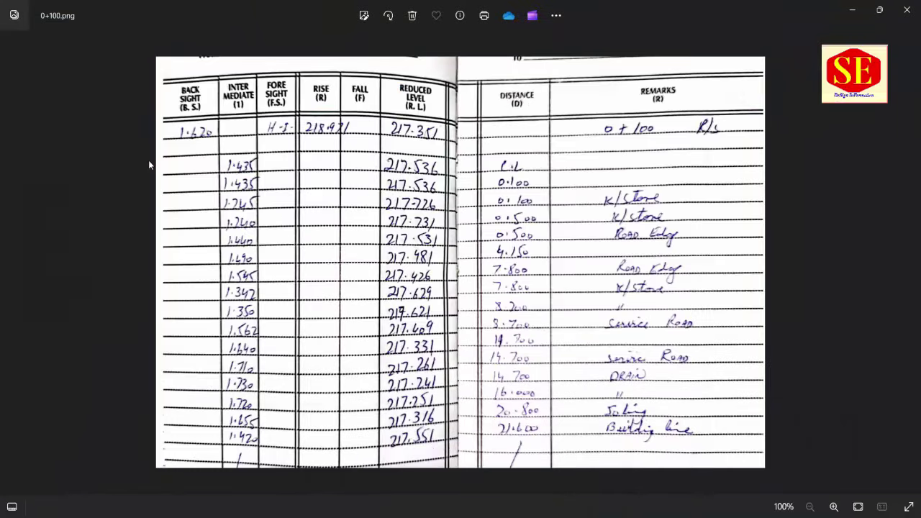
click(561, 225)
click(606, 460)
double_click(141, 182)
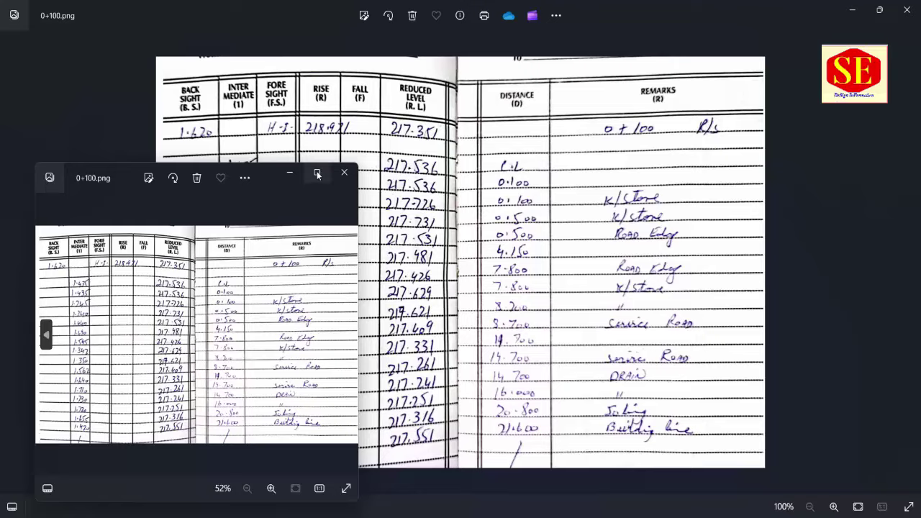
click(317, 174)
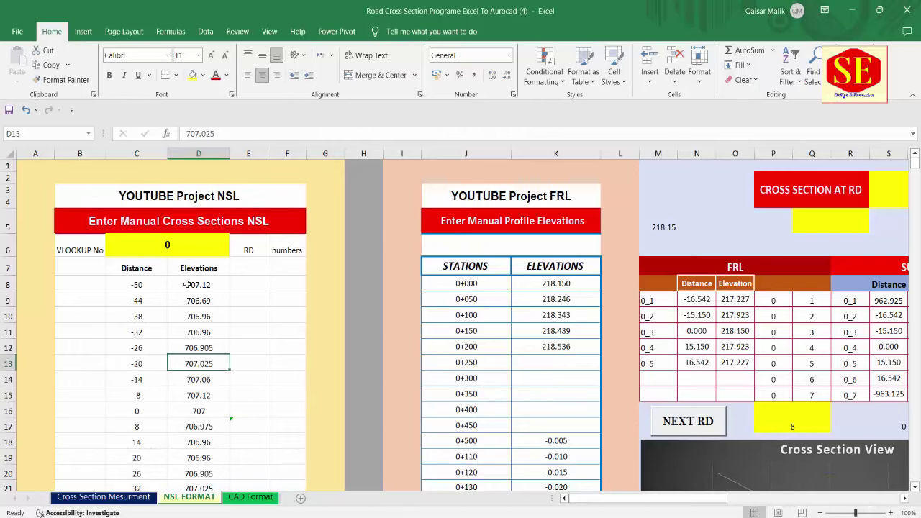
click(137, 286)
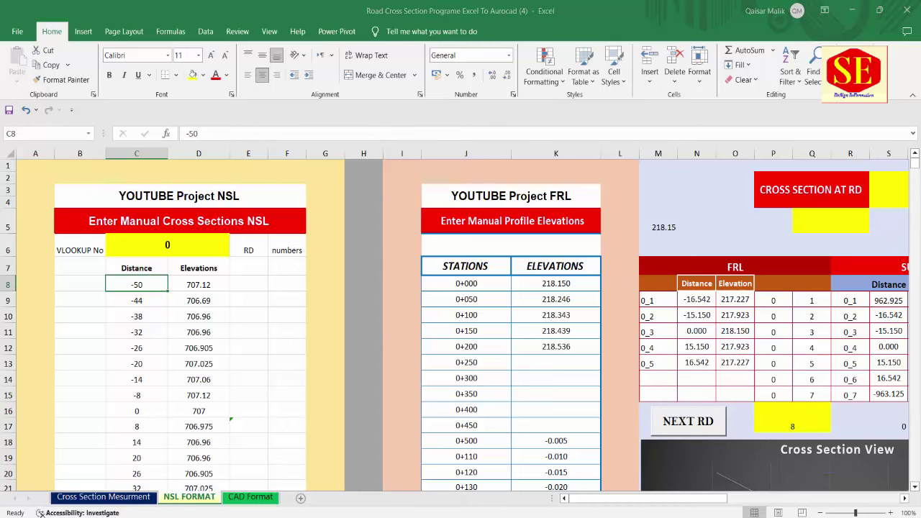
key(alt+Tab)
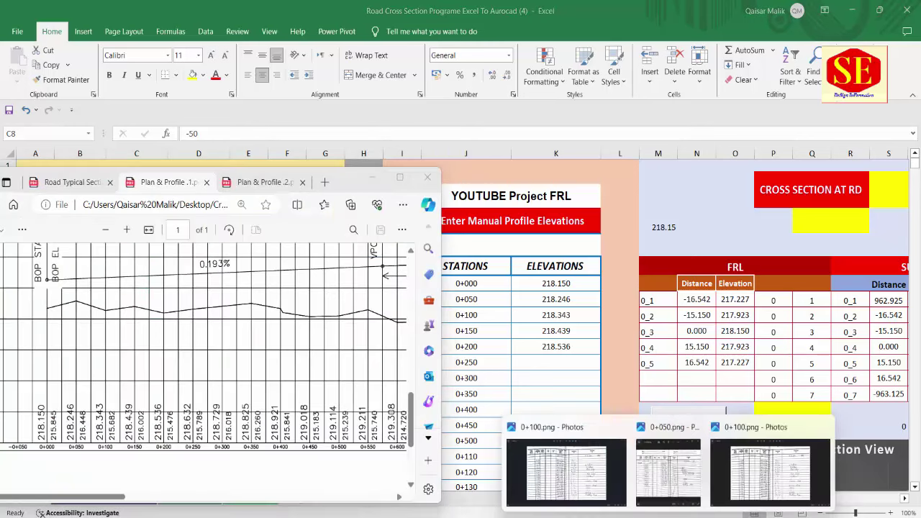
click(768, 500)
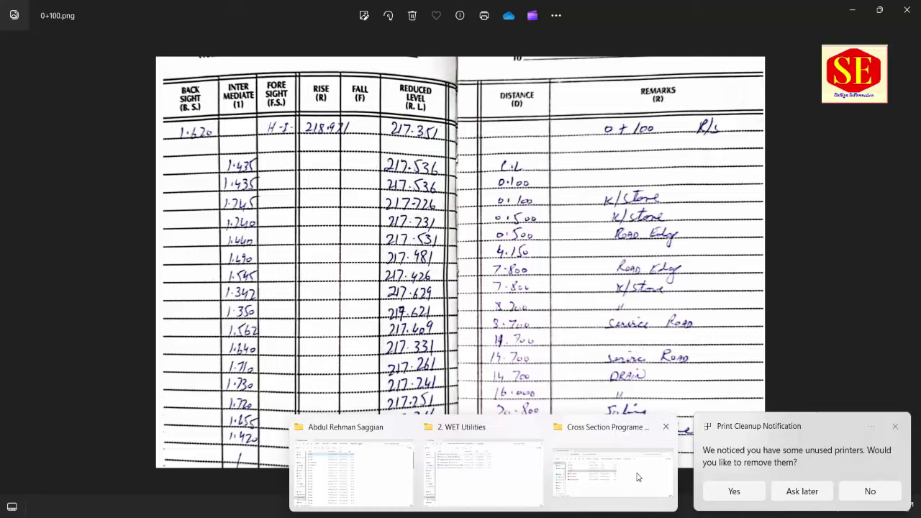
Open 0+000.png at full size, then bring the NSL FORMAT sheet back in front.
click(638, 477)
double_click(179, 138)
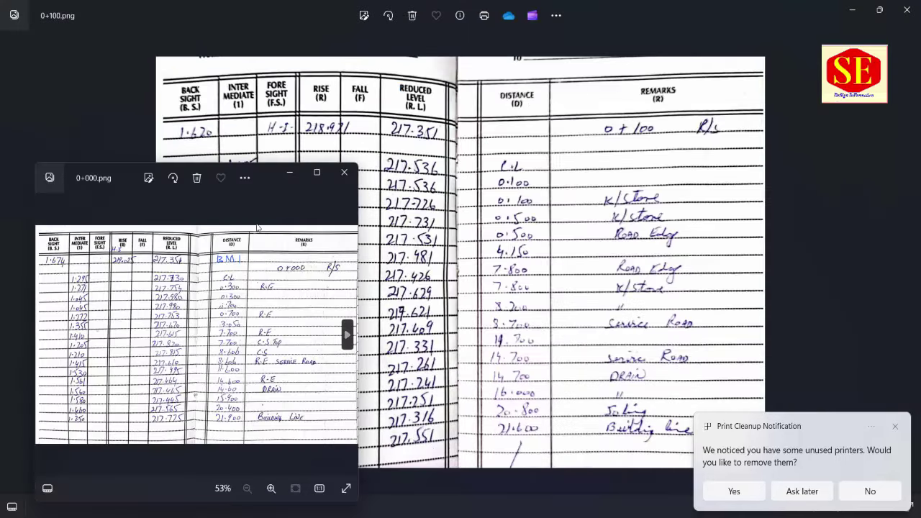
click(311, 173)
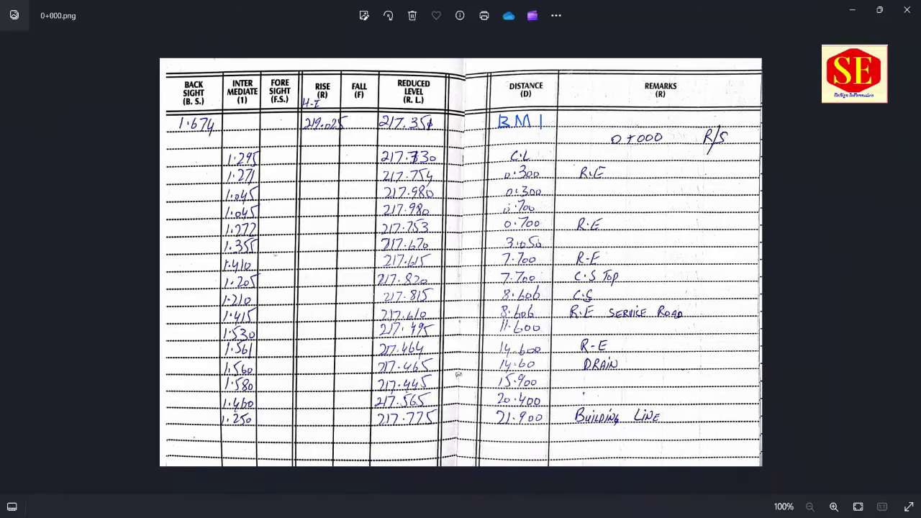
key(alt+Tab)
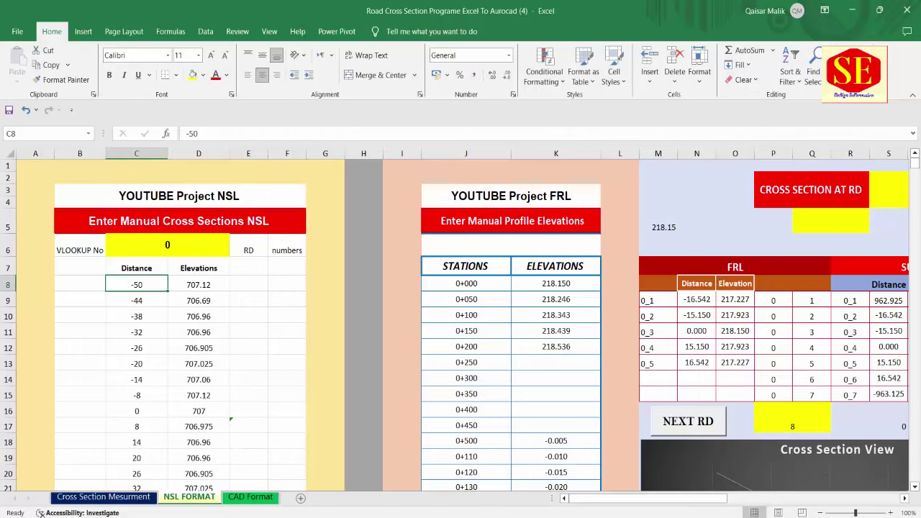
click(806, 467)
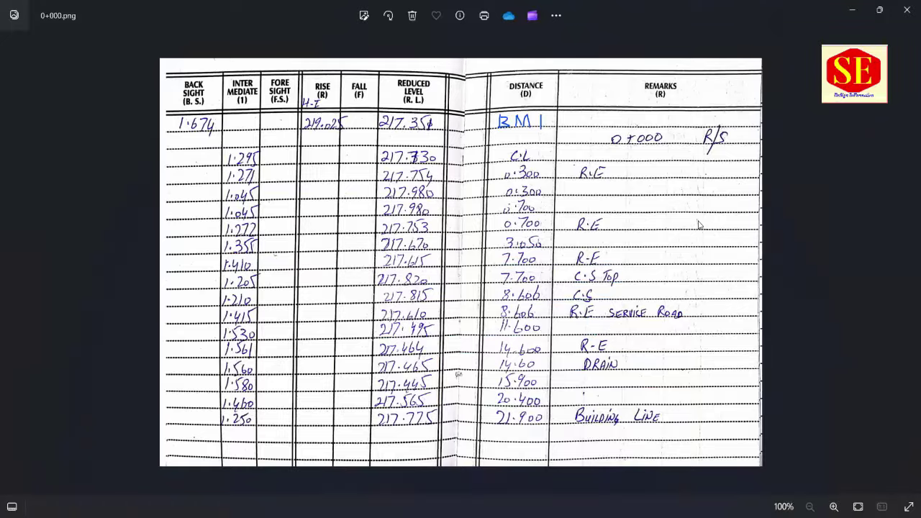
mouse_move(245, 11)
mouse_down()
mouse_move(245, 179)
mouse_move(572, 171)
mouse_up()
click(138, 288)
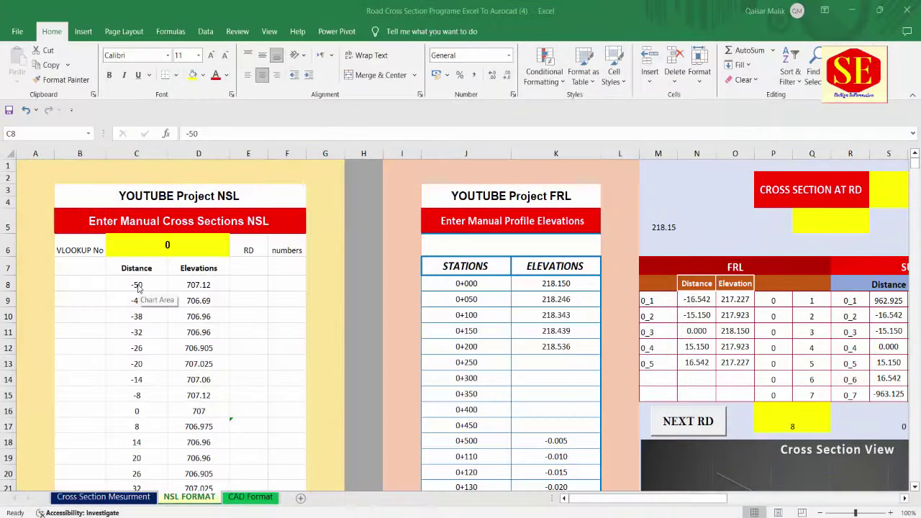
Place the 0+000 field-book photo on the left and enlarge Excel on the right.
click(879, 10)
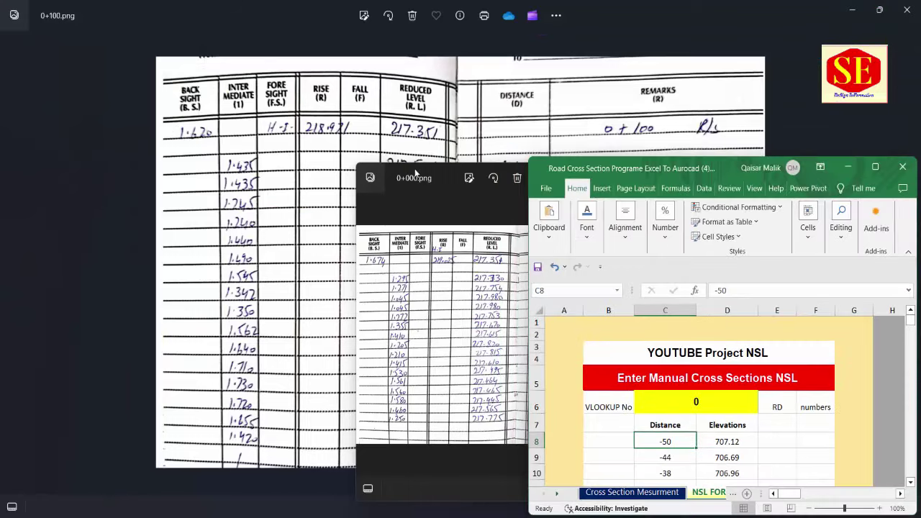
drag(415, 172, 226, 153)
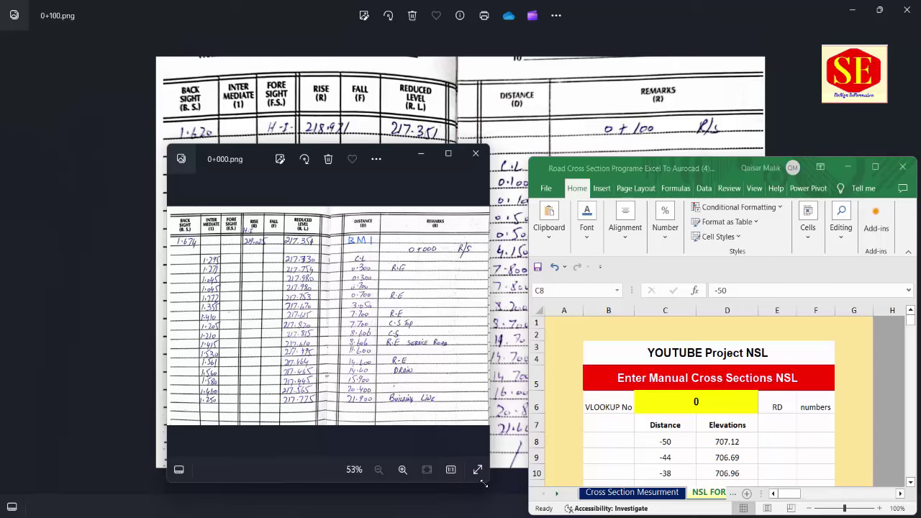
drag(483, 484, 533, 516)
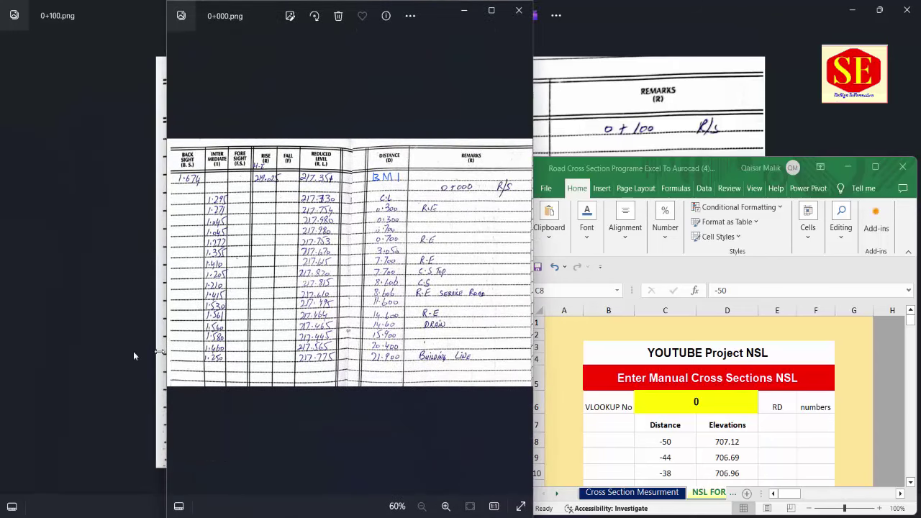
drag(159, 352, 5, 363)
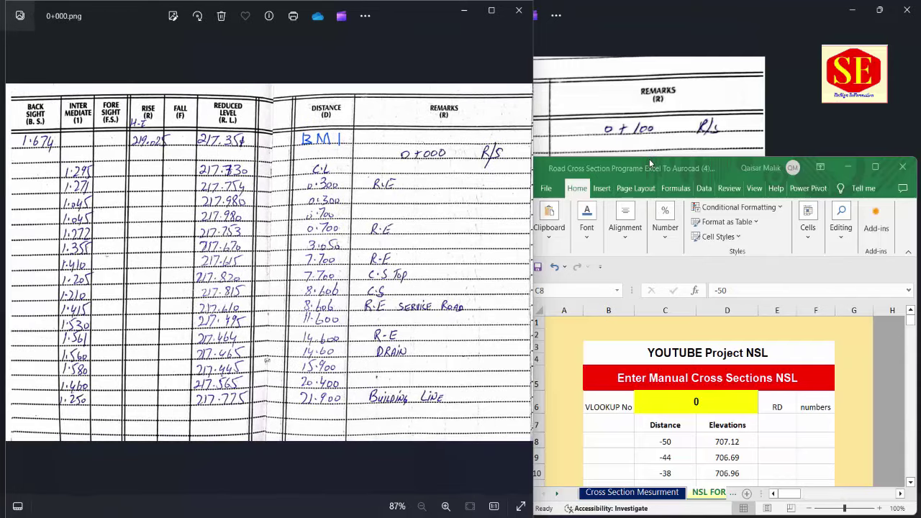
drag(649, 158, 636, 22)
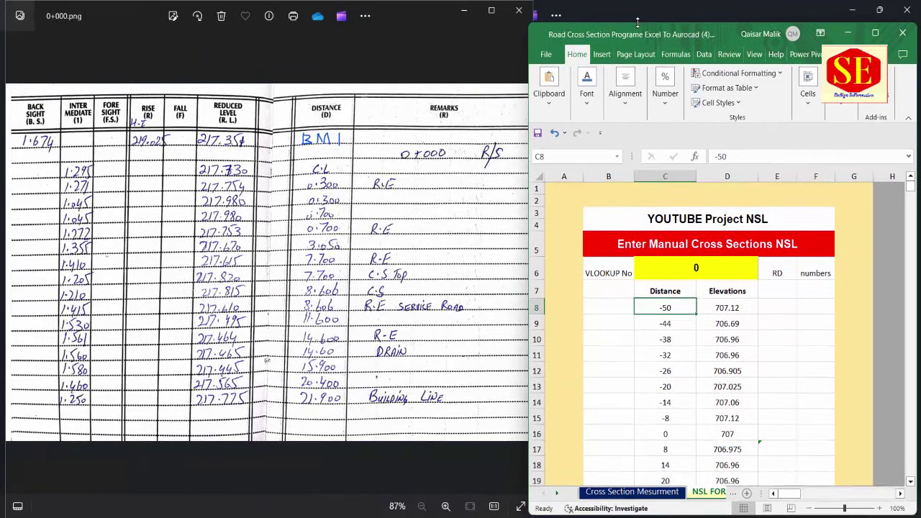
Clear the old Distance and Elevations values in C8:D24.
click(733, 287)
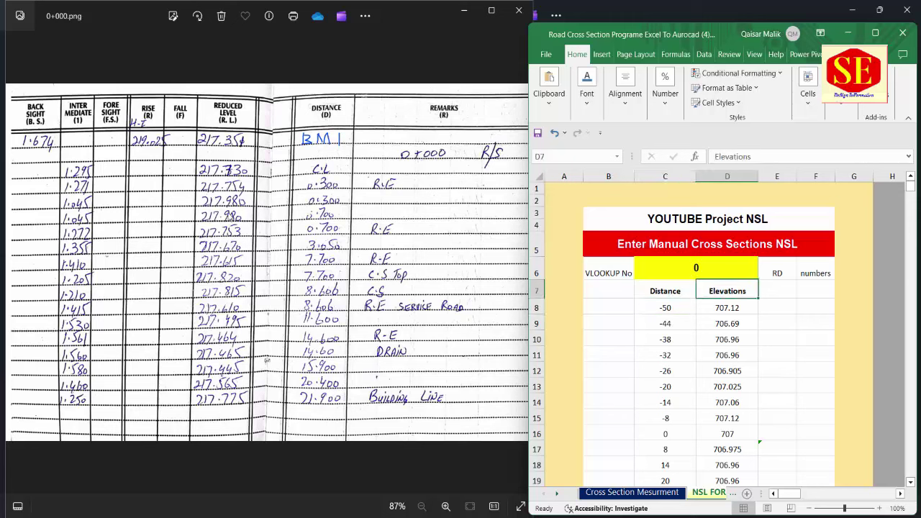
drag(664, 307, 665, 417)
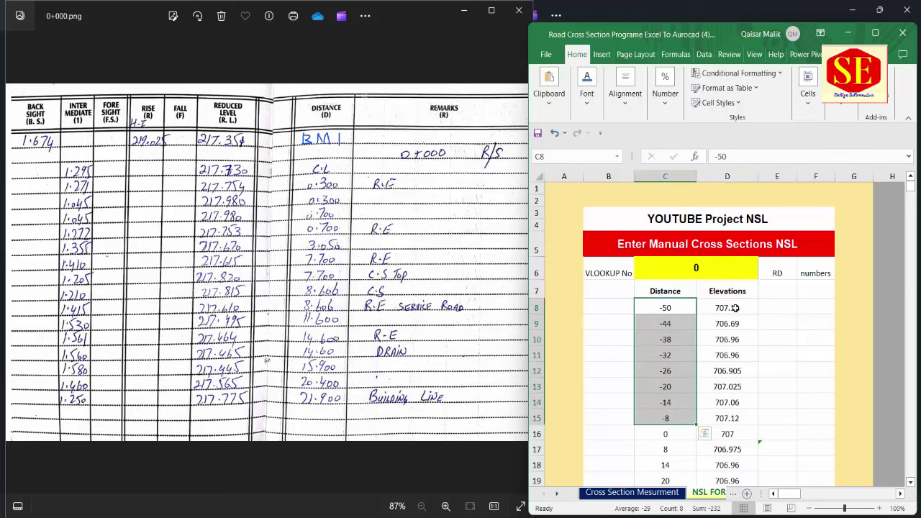
drag(735, 307, 728, 416)
click(791, 325)
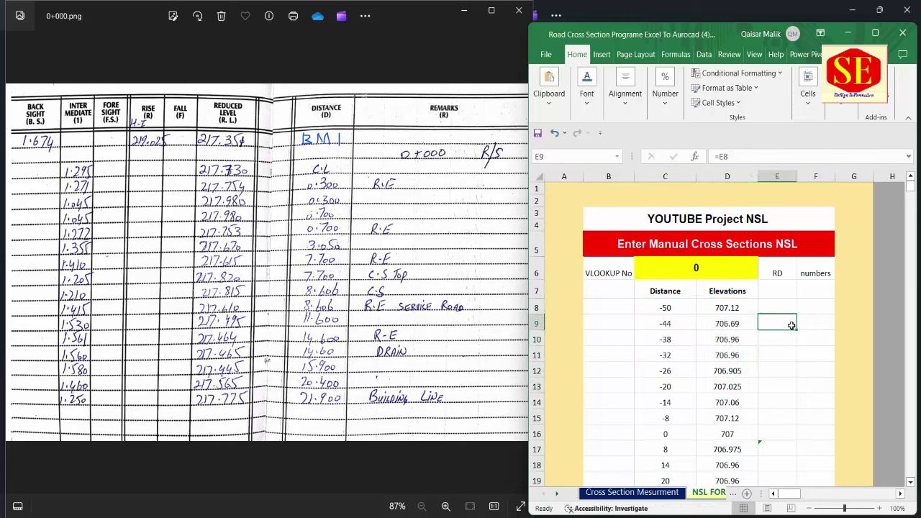
click(667, 307)
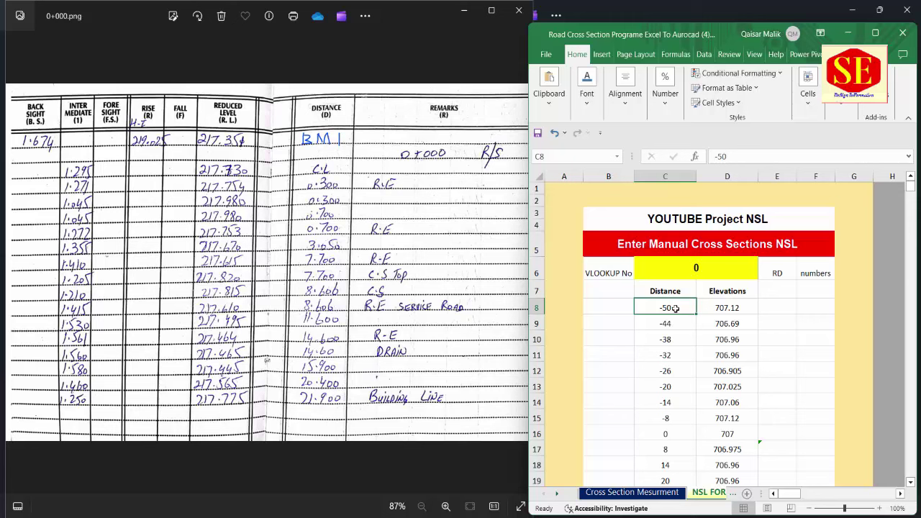
drag(700, 309, 697, 427)
key(Delete)
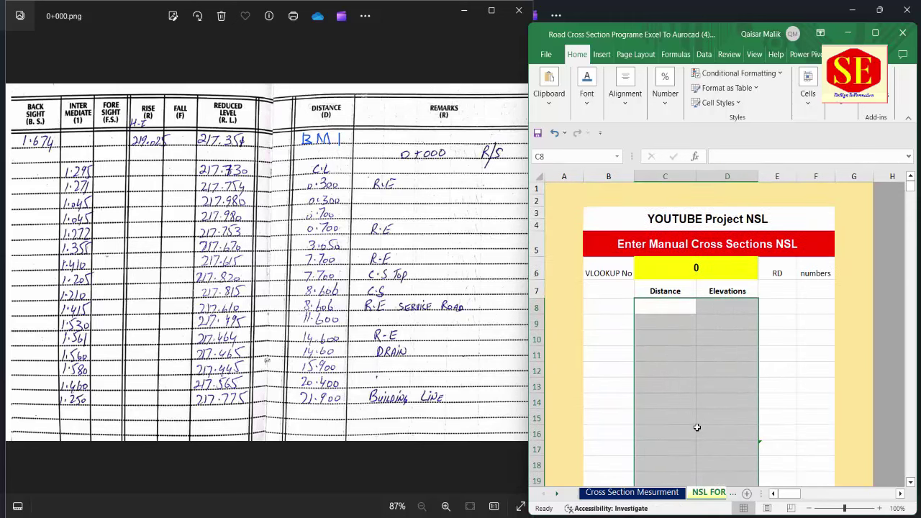
Enter rows 8–10: -21.9 / 217.775, -20.4 / 217.565, -15.9 / 217.445.
click(668, 305)
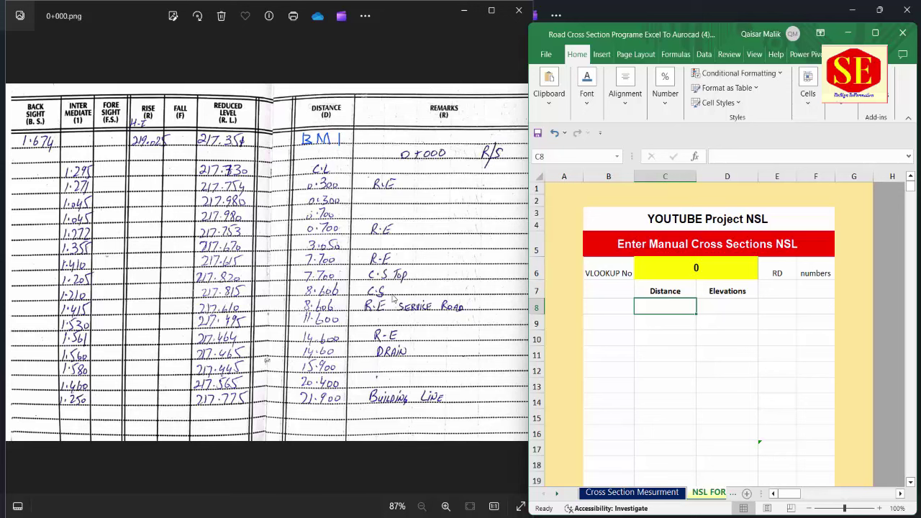
drag(636, 31, 642, 31)
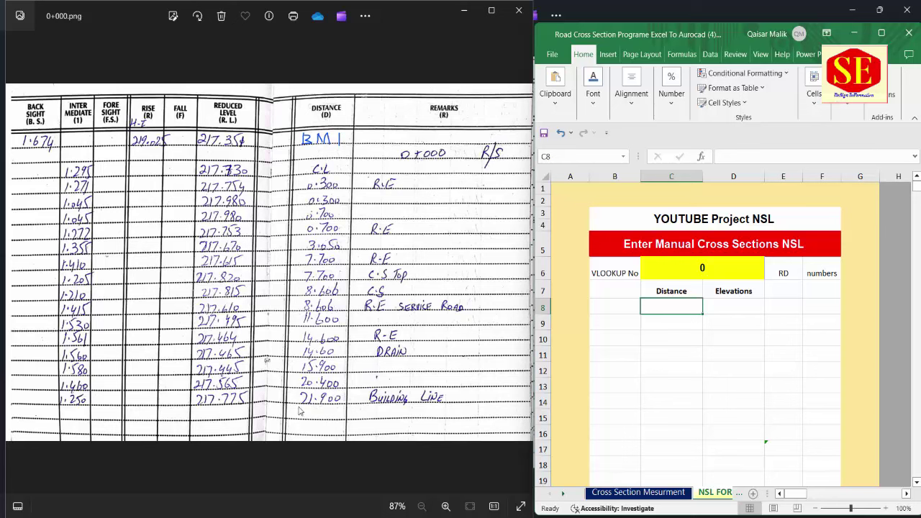
text(-21.9)
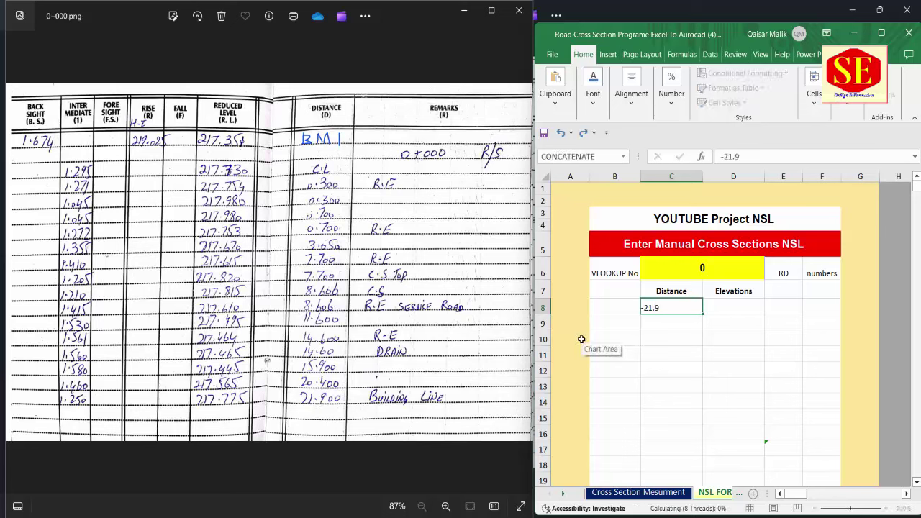
key(Return)
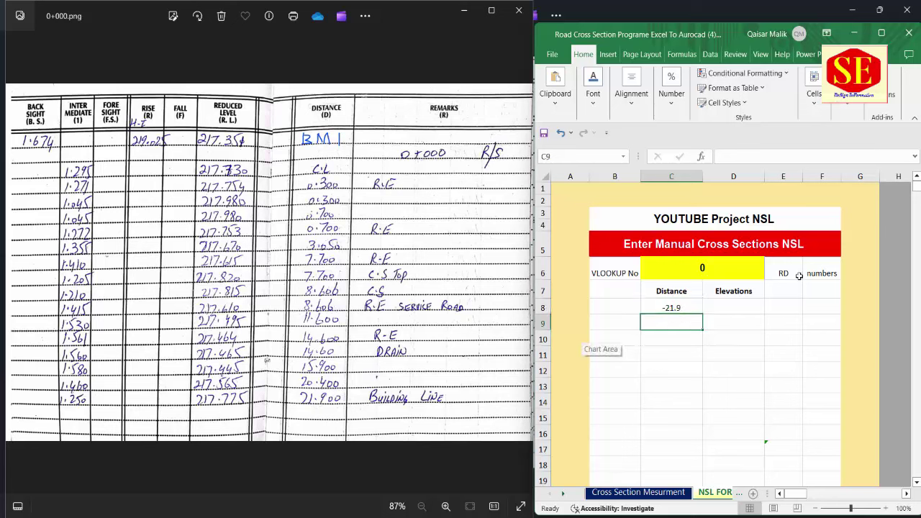
click(738, 307)
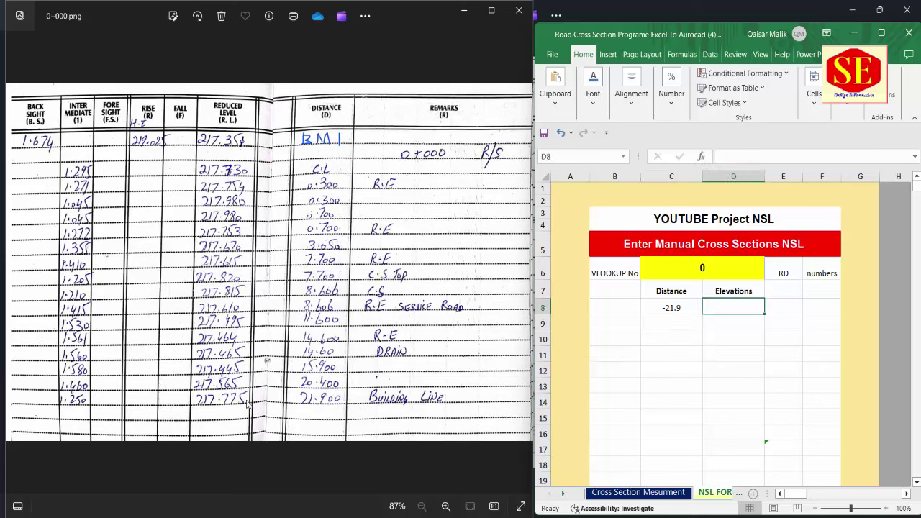
text(217.775)
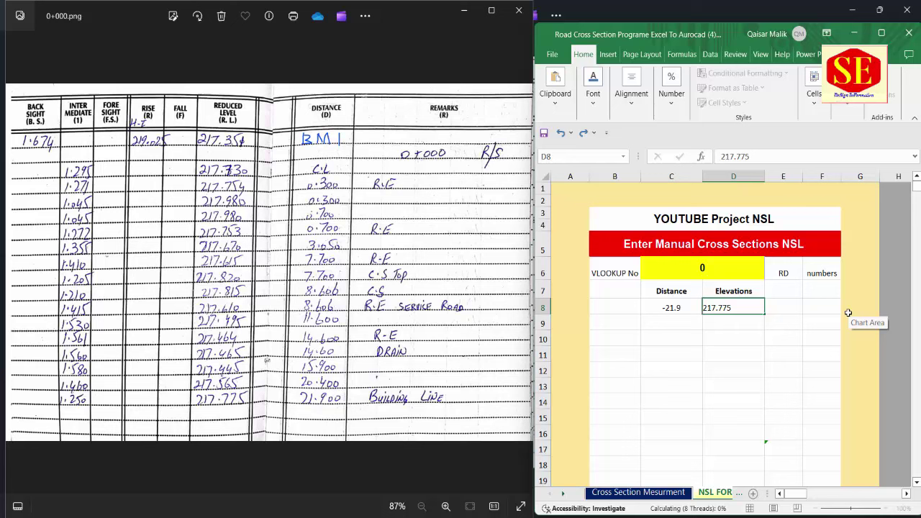
key(Return)
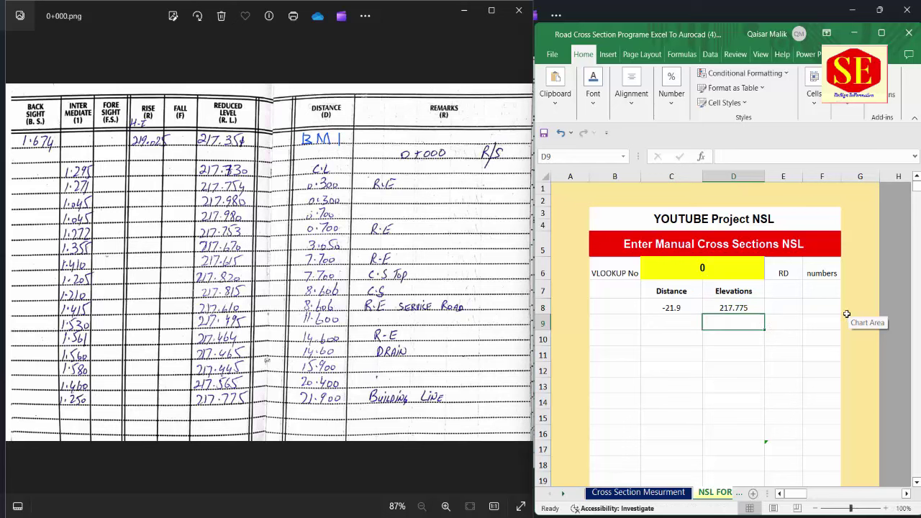
click(662, 324)
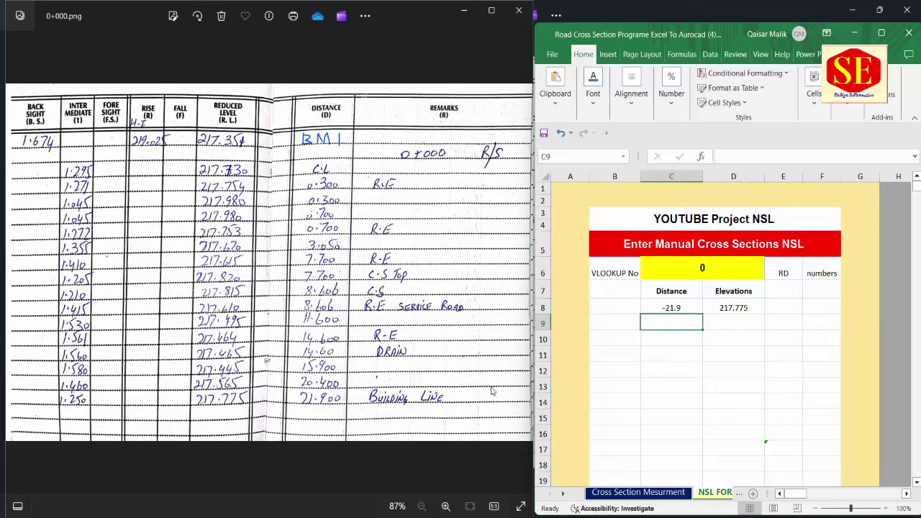
text(-20.4)
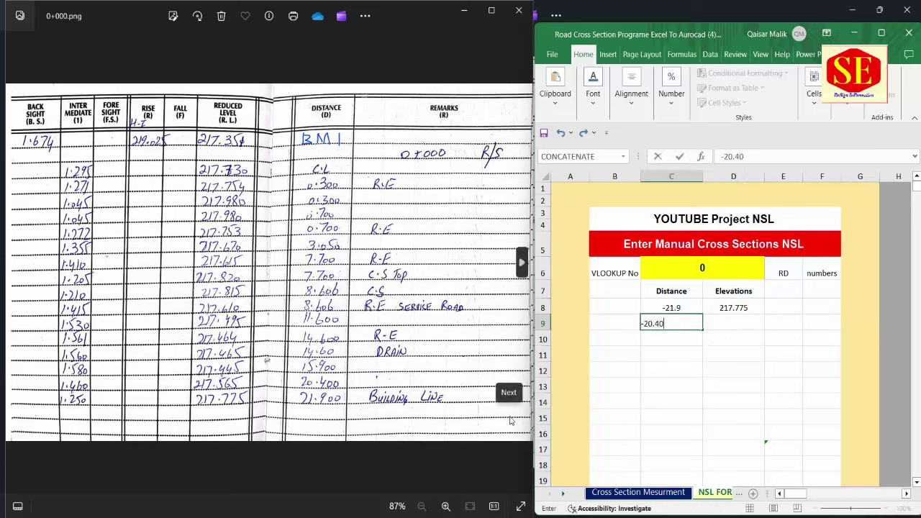
key(Return)
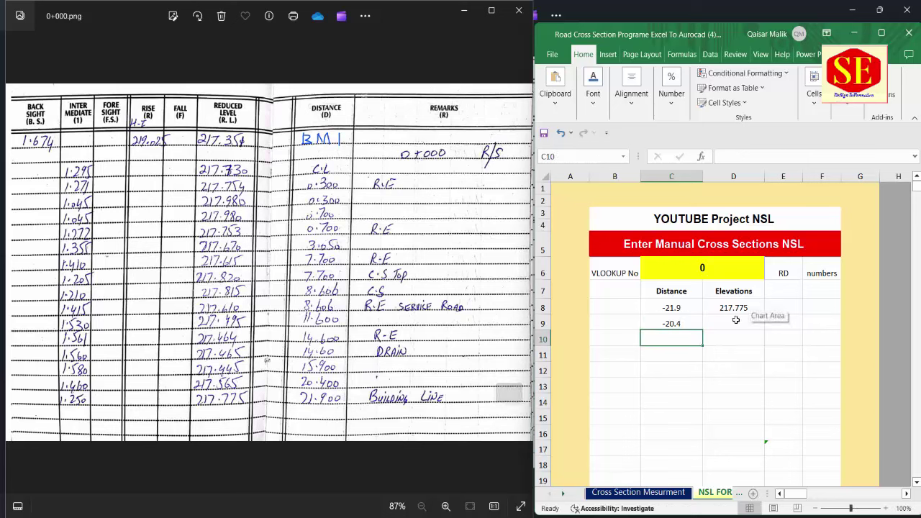
click(735, 319)
text(21)
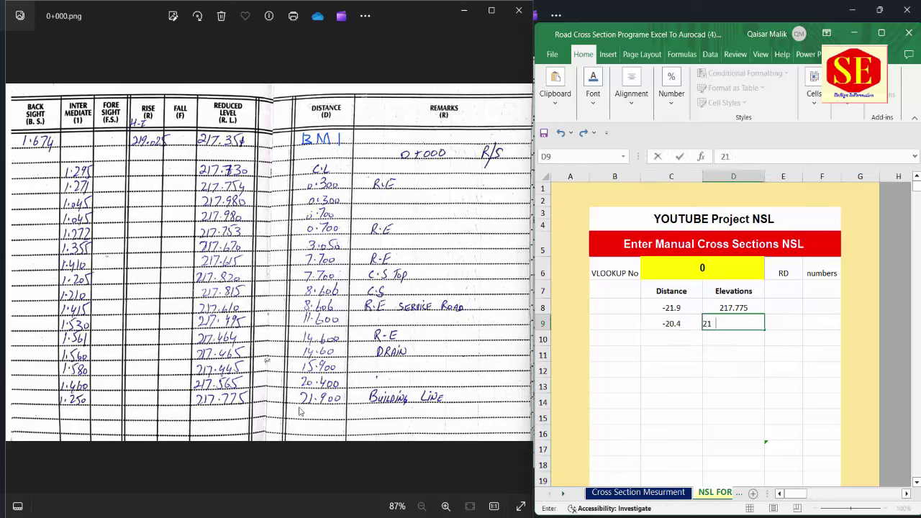
text(7.565)
key(Return)
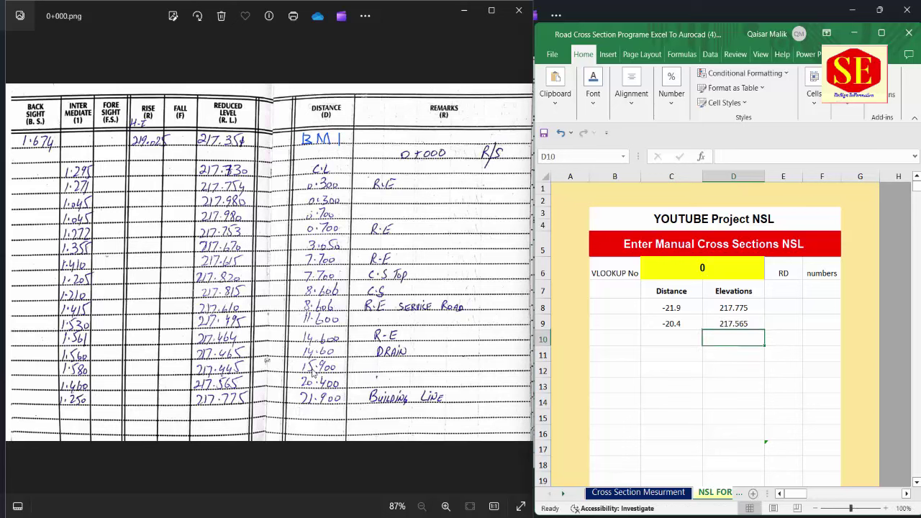
click(674, 338)
text(-15.9)
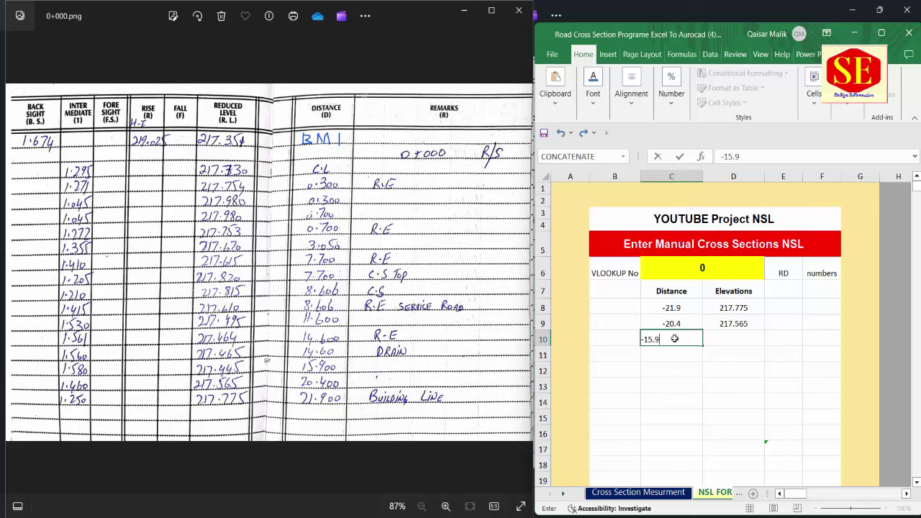
key(Return)
click(711, 345)
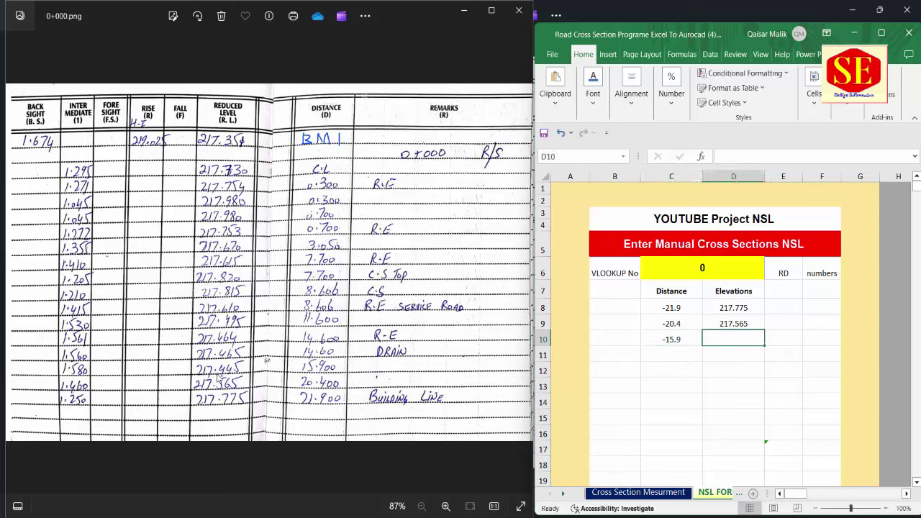
text(217.)
text(447)
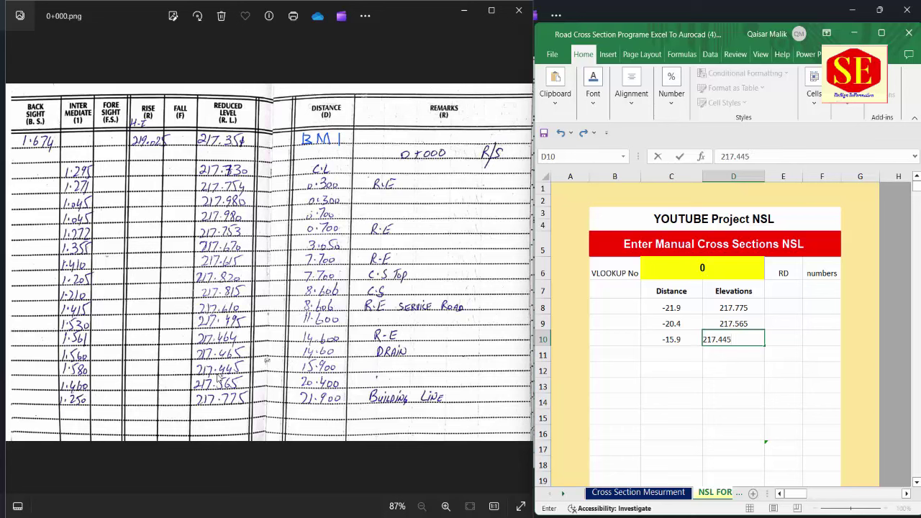
key(Return)
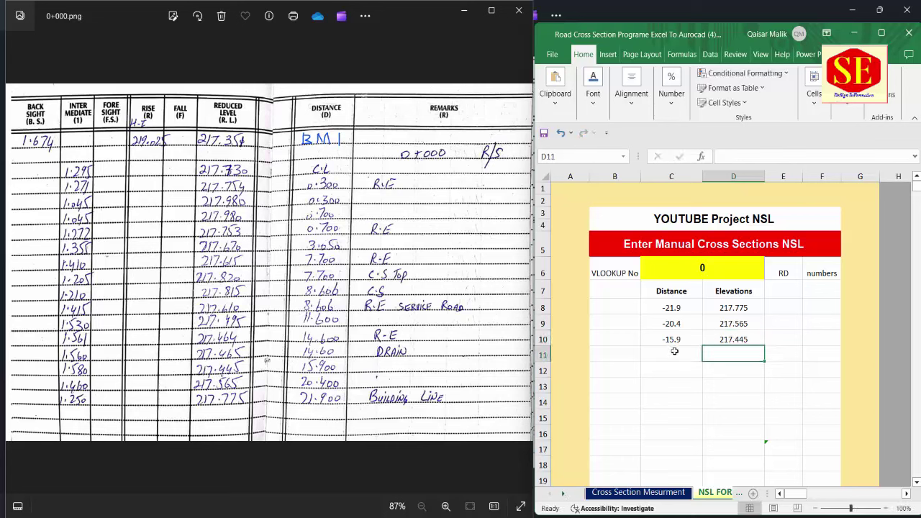
Enter rows 11–13: -14.6 / 217.464, -14.6 / 217.465, -11.6 / 217.495.
click(674, 350)
text(-14.6)
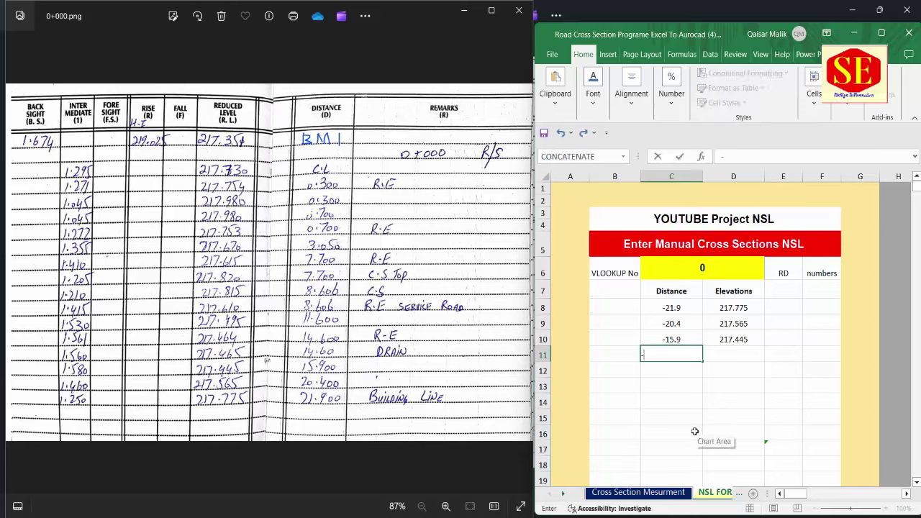
click(746, 356)
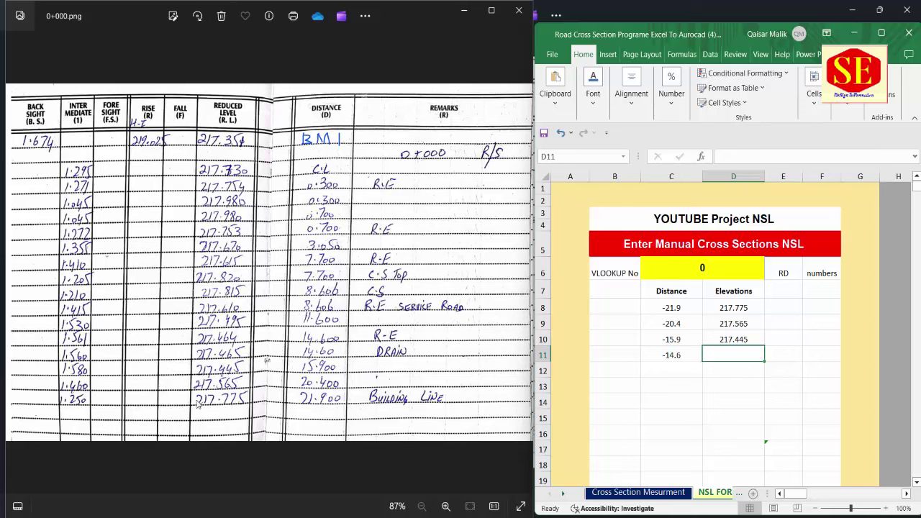
text(217.464)
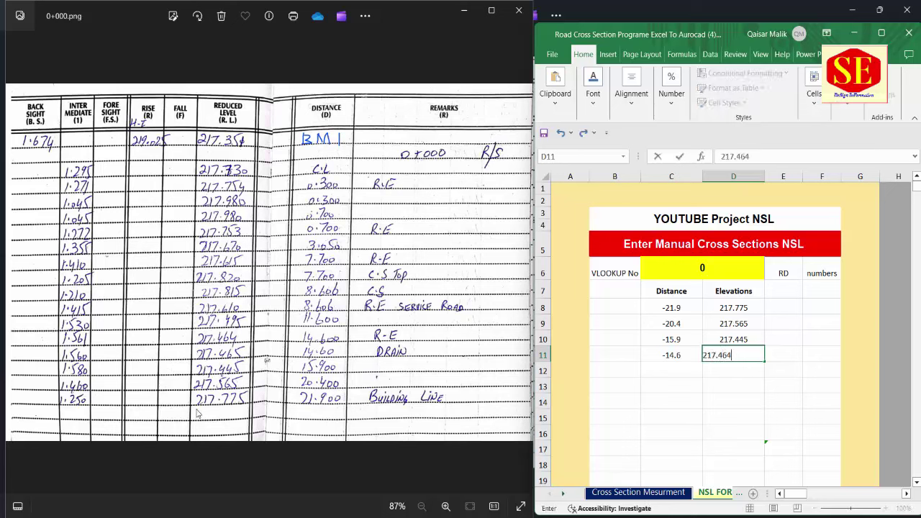
key(Return)
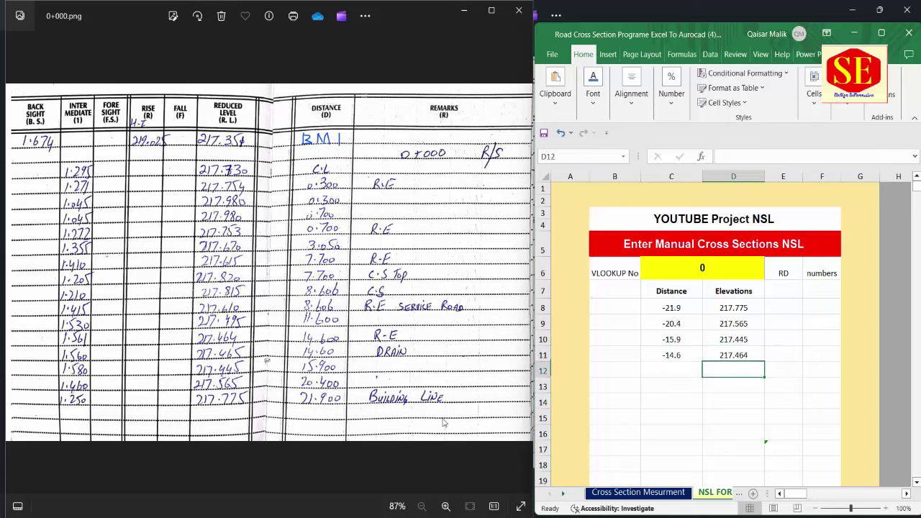
click(653, 367)
text(14.)
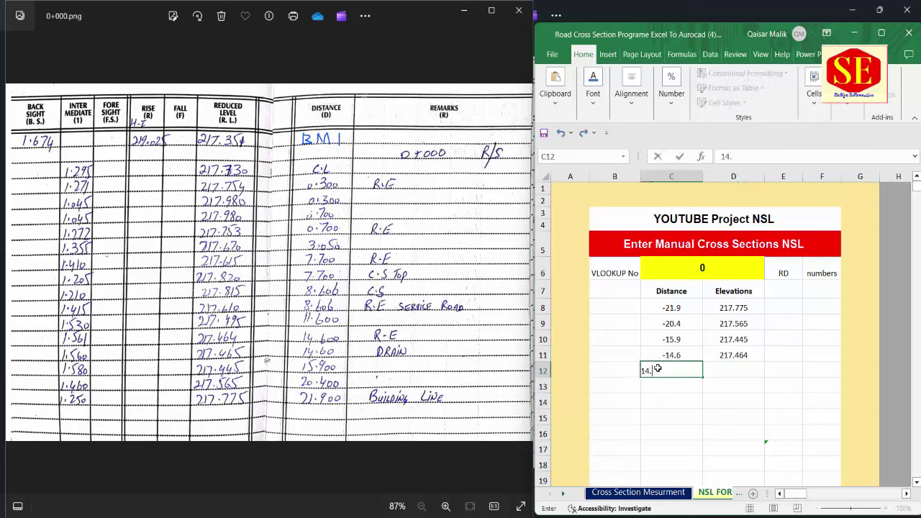
key(BackSpace)
key(BackSpace)
key(BackSpace)
text(-)
key(Return)
click(741, 368)
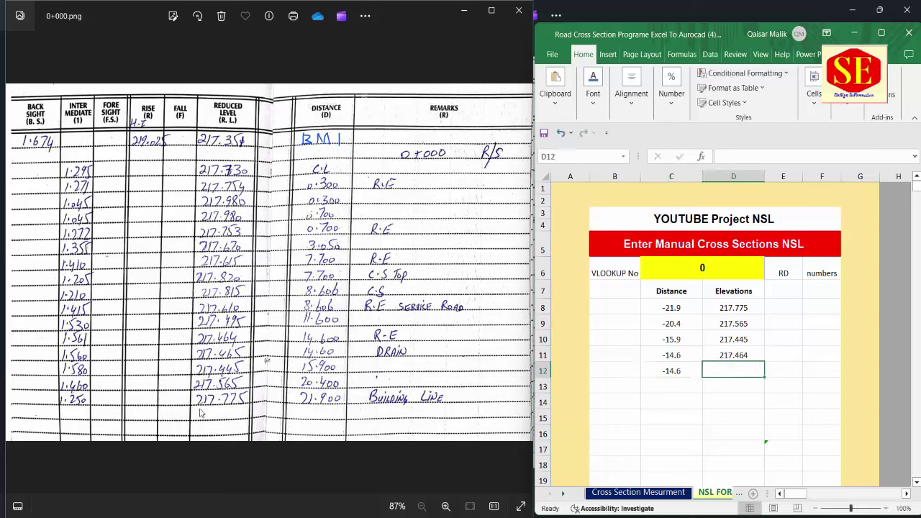
text(217.465)
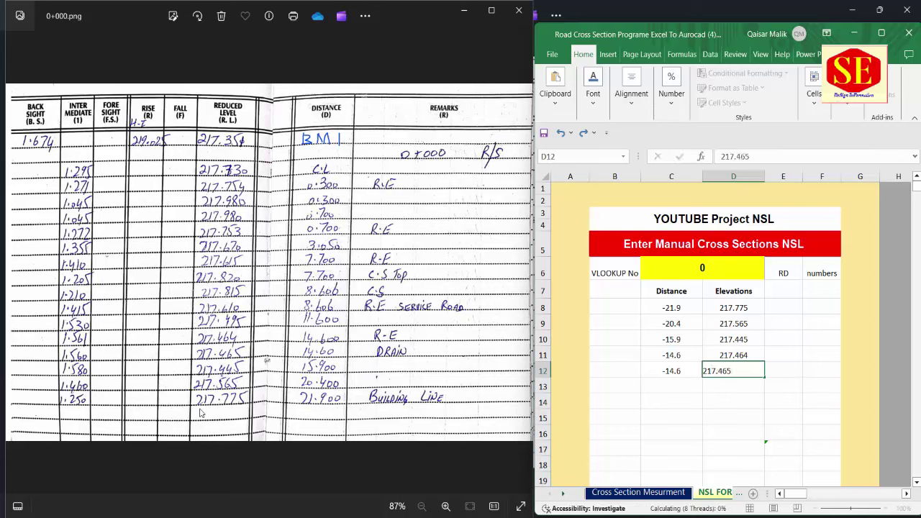
key(Return)
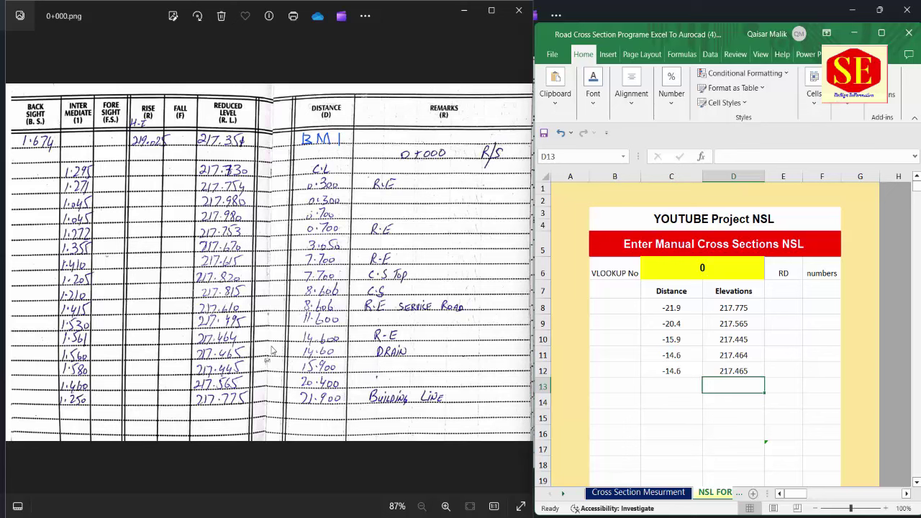
click(663, 385)
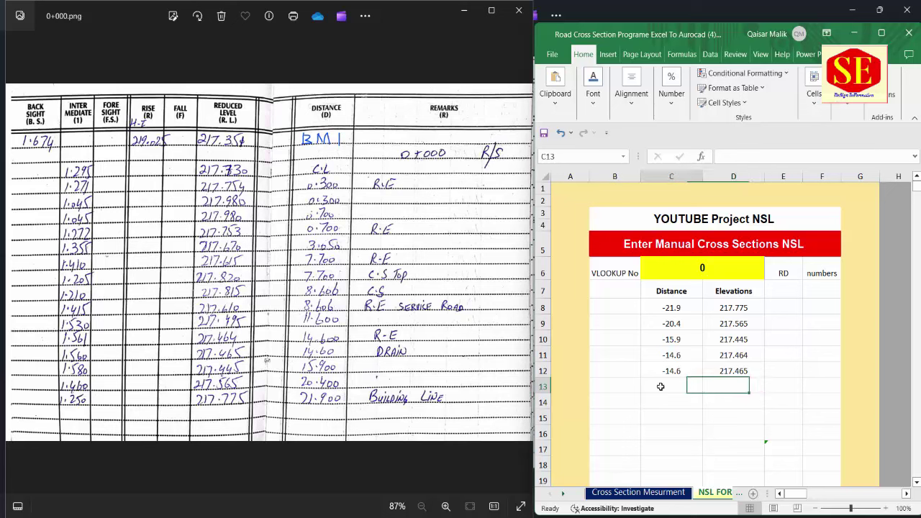
text(-)
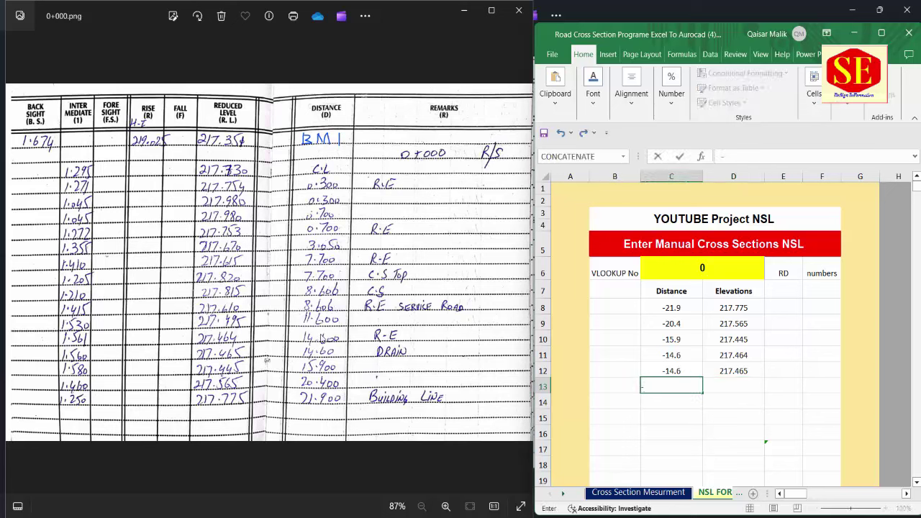
text(11.6)
key(Return)
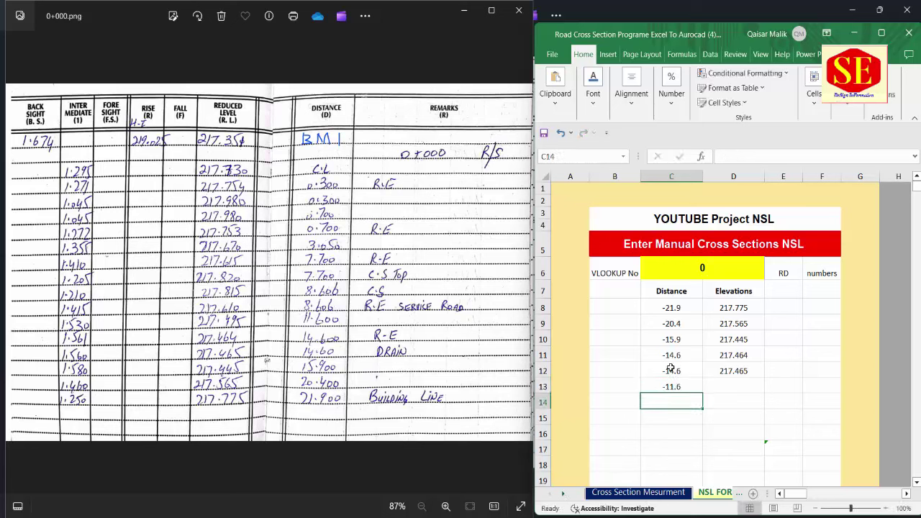
click(741, 386)
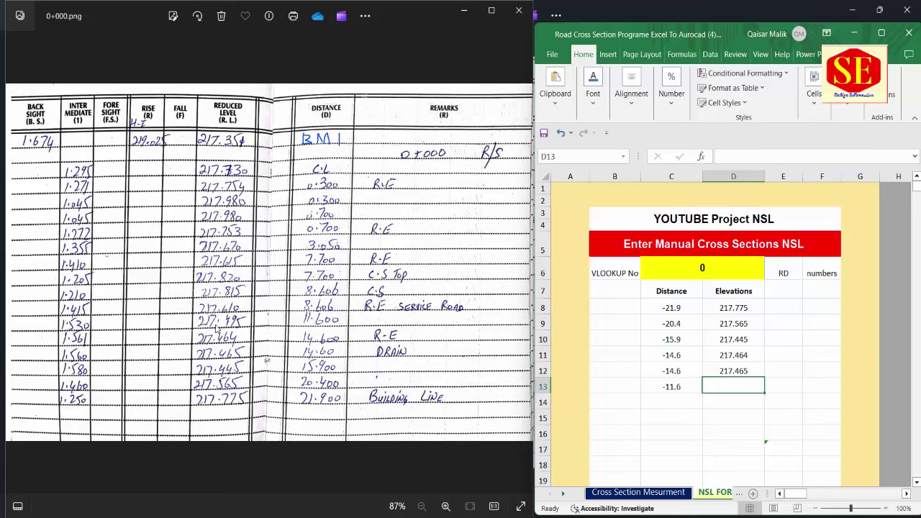
text(217.)
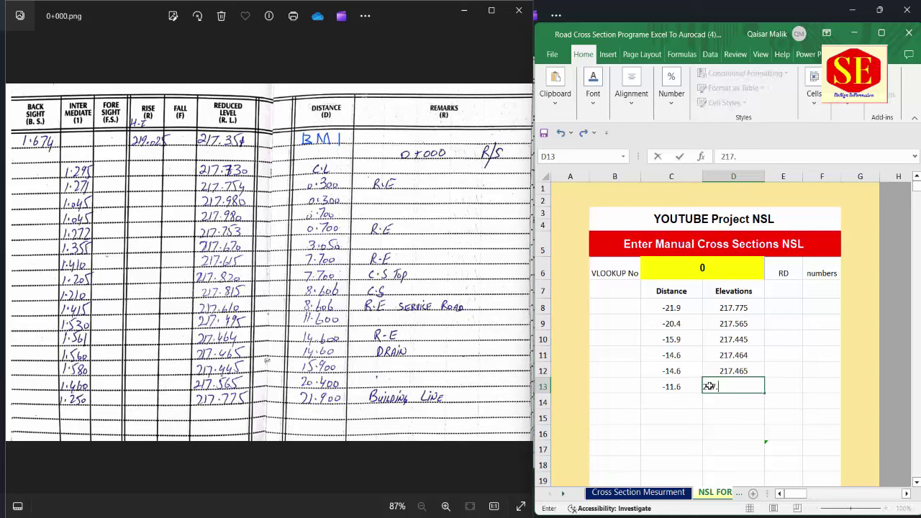
text(496)
key(Return)
Enter rows 14–17: -8.606 / 217.61, -7.7 / 217.82, -7.7 / 217.615, -3.05 / 217.67.
click(686, 401)
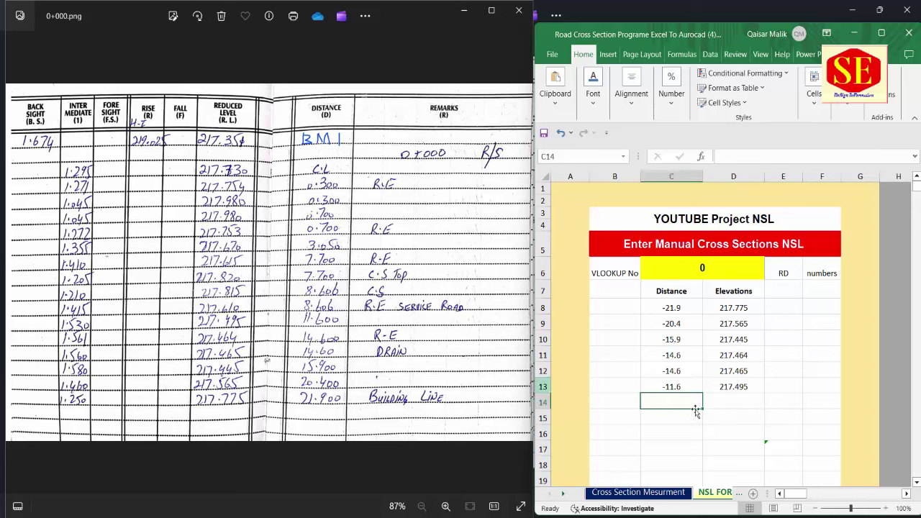
text(-8.606)
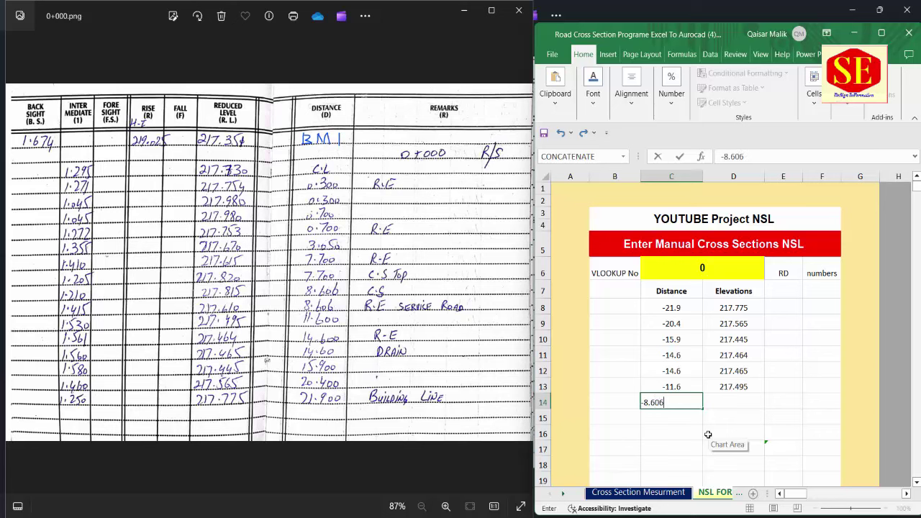
key(Return)
click(730, 402)
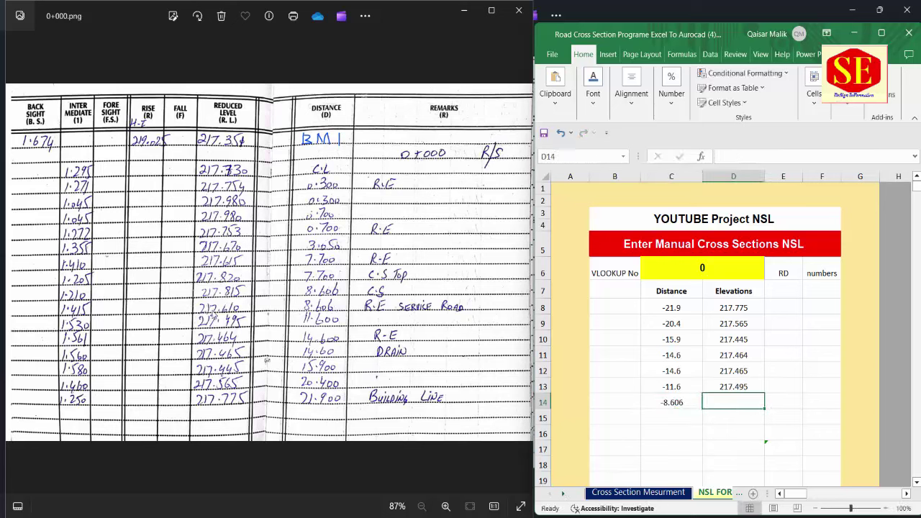
text(21)
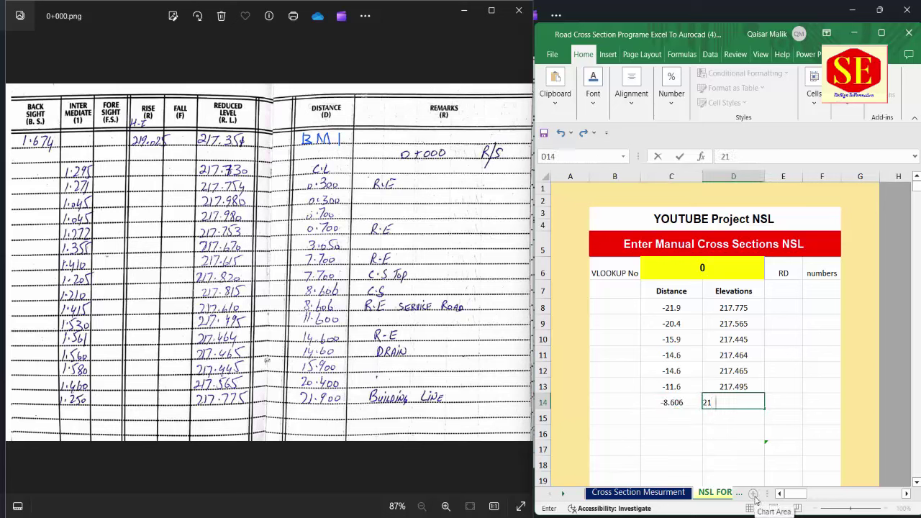
text(7.61)
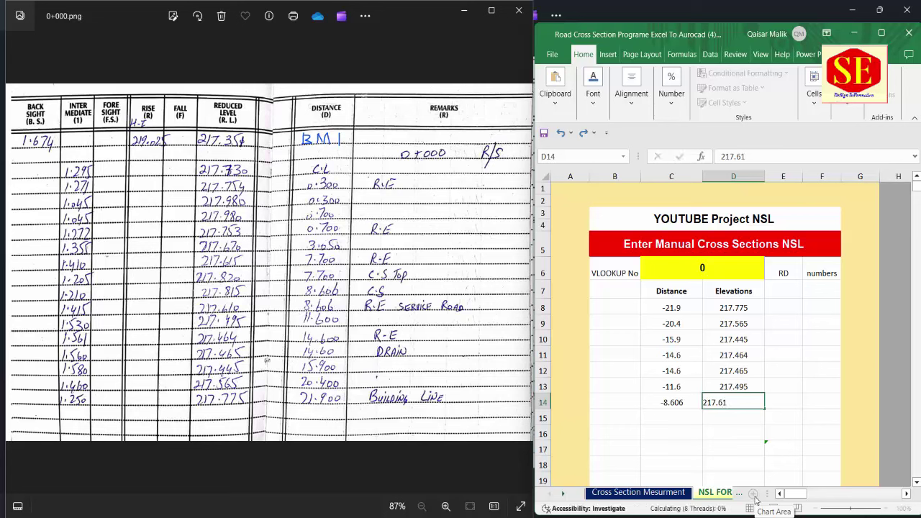
key(Return)
click(672, 419)
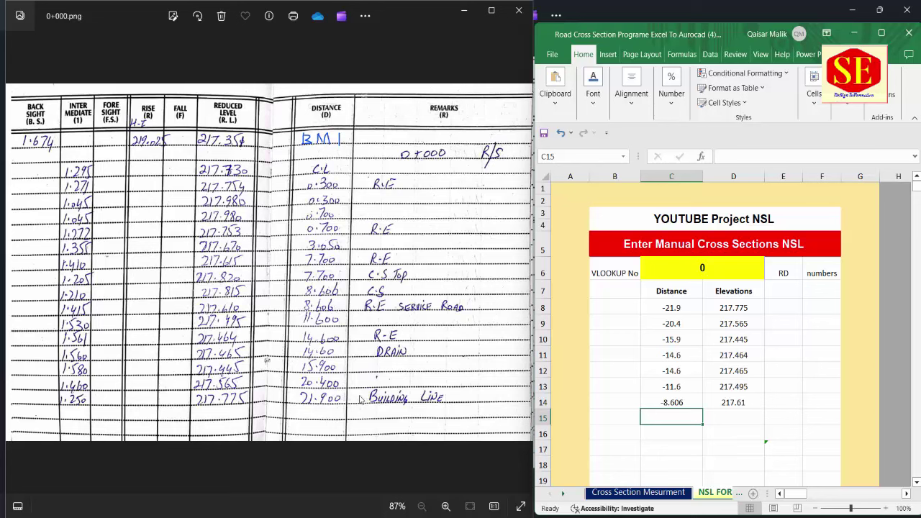
text(-7.7)
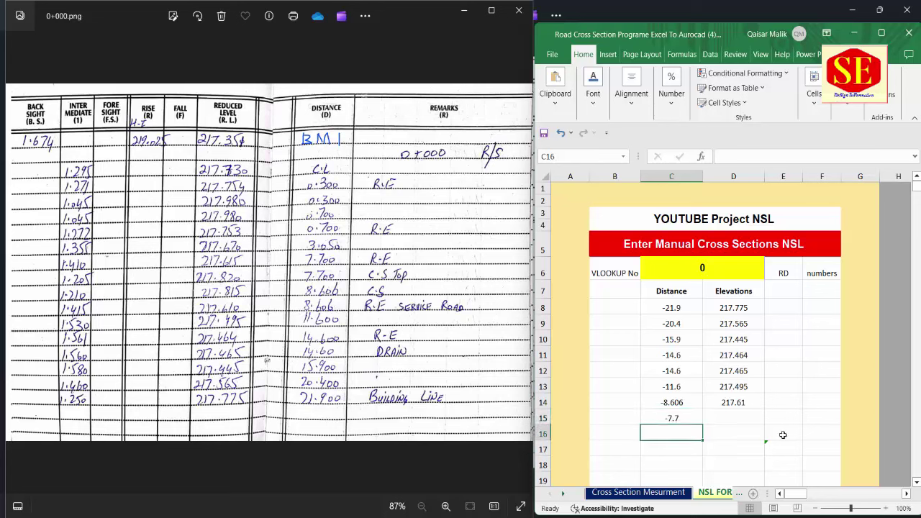
key(Tab)
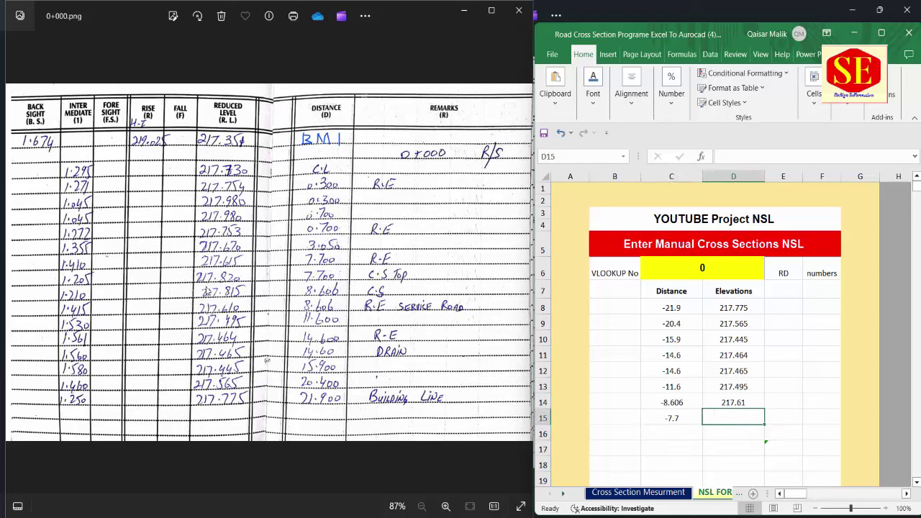
text(2)
text(17.8)
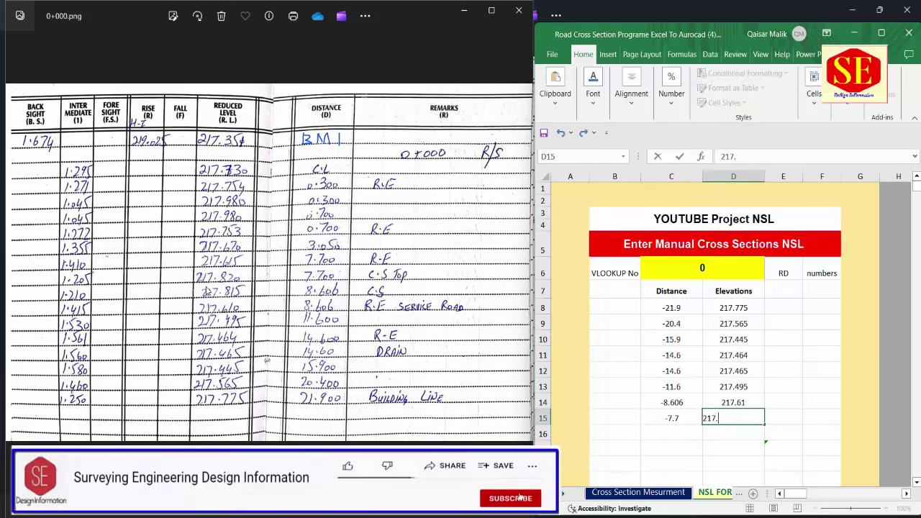
text(2)
key(Return)
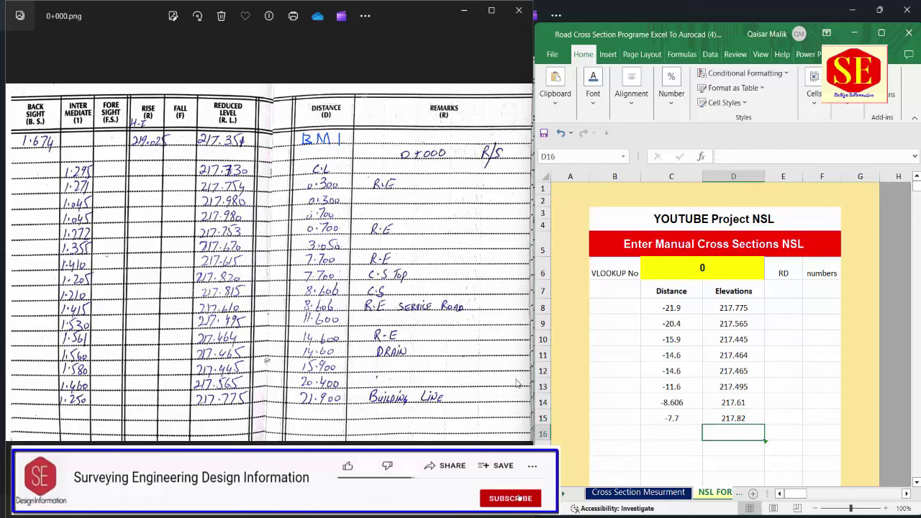
click(670, 427)
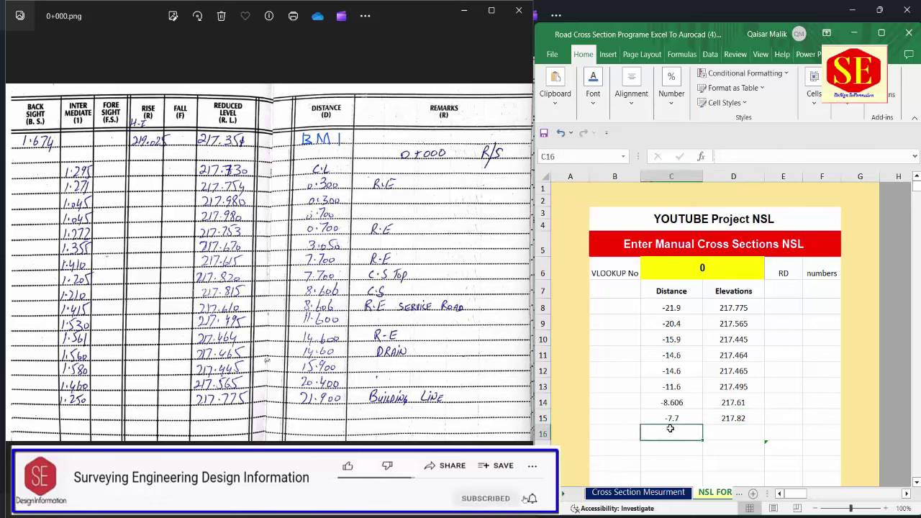
text(-7.7)
key(Return)
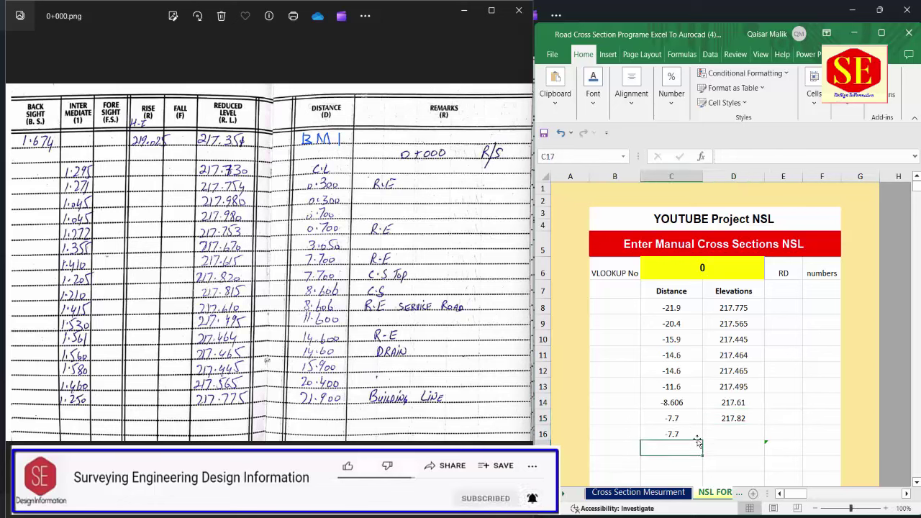
click(737, 433)
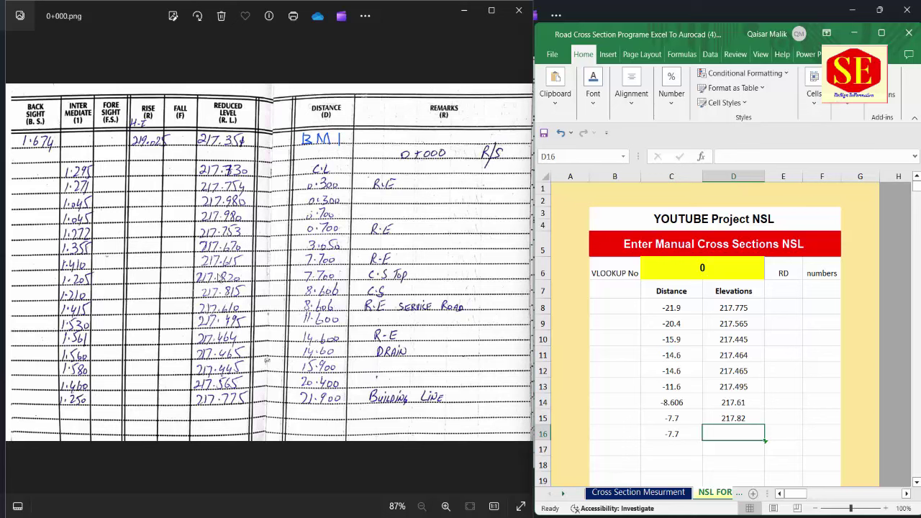
text(217.615)
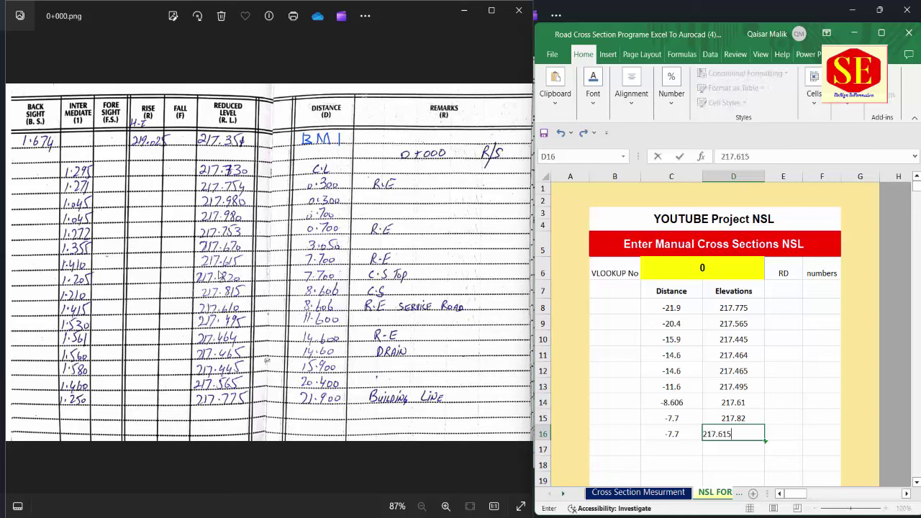
key(Return)
key(Left)
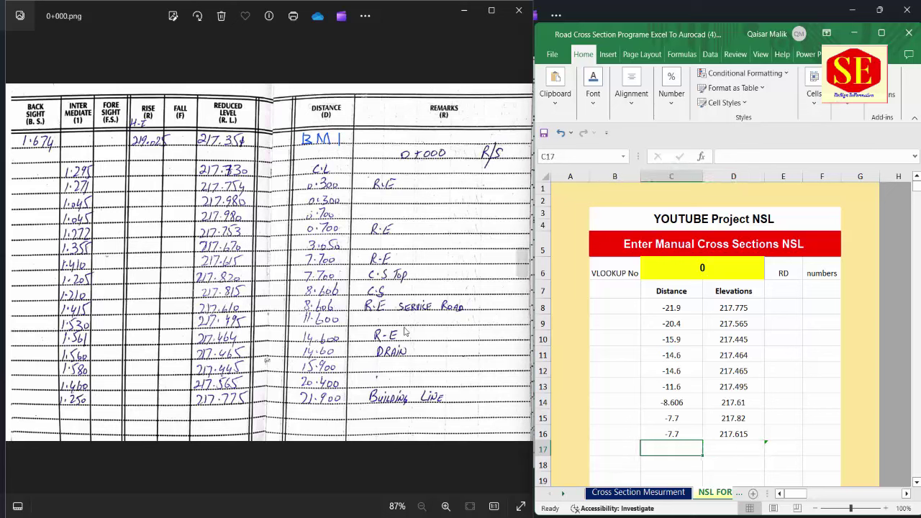
text(-)
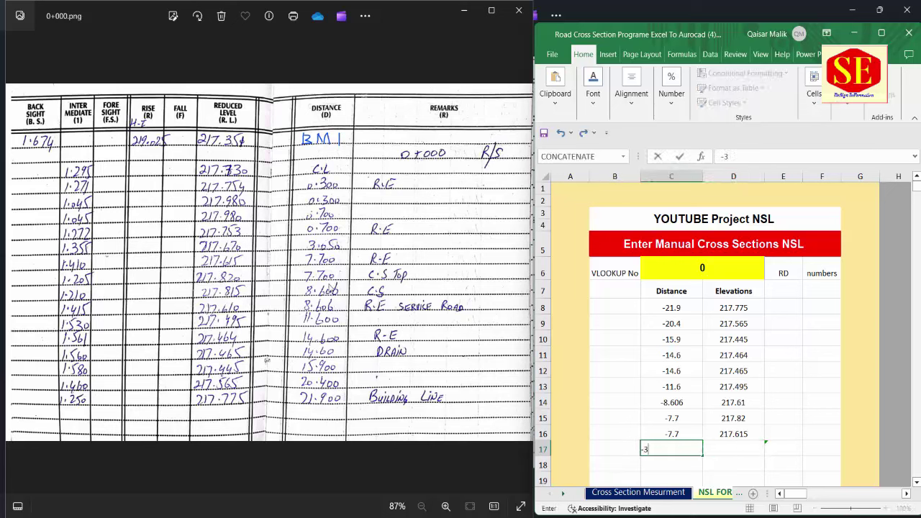
text(3.05)
key(Return)
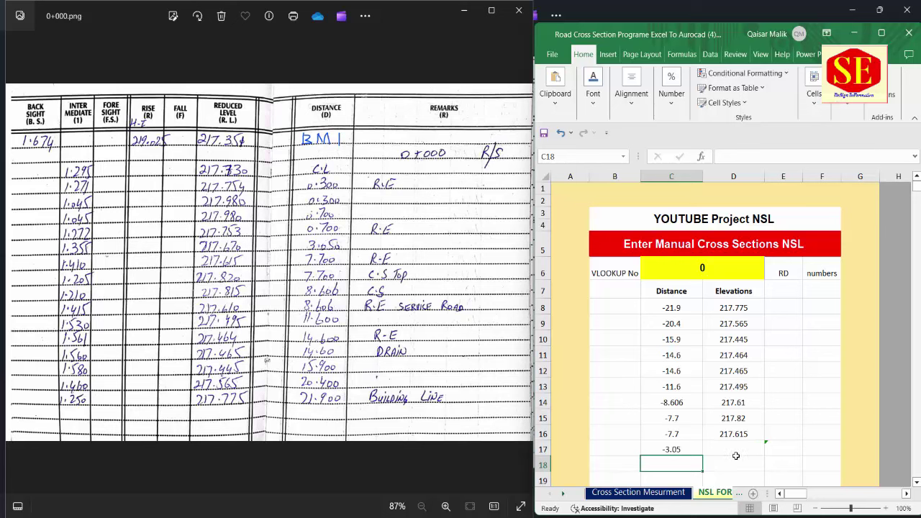
click(734, 452)
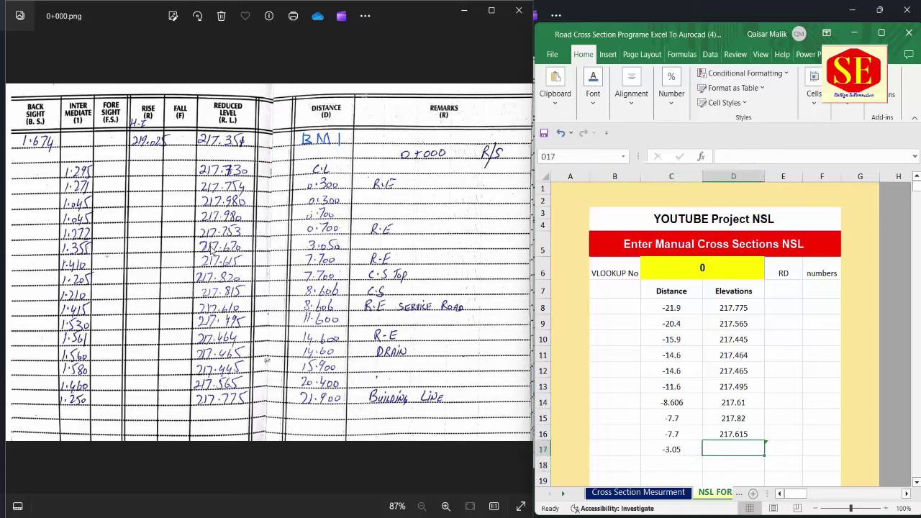
text(21)
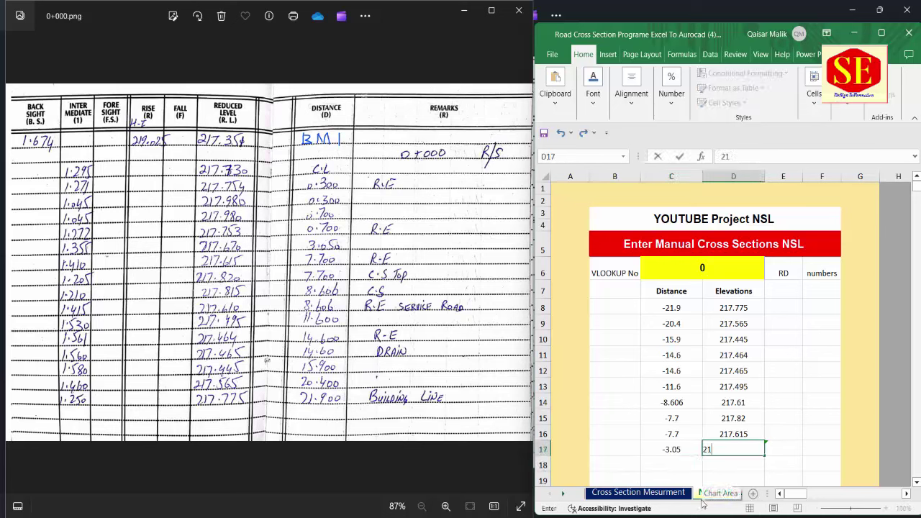
text(7.67)
key(Return)
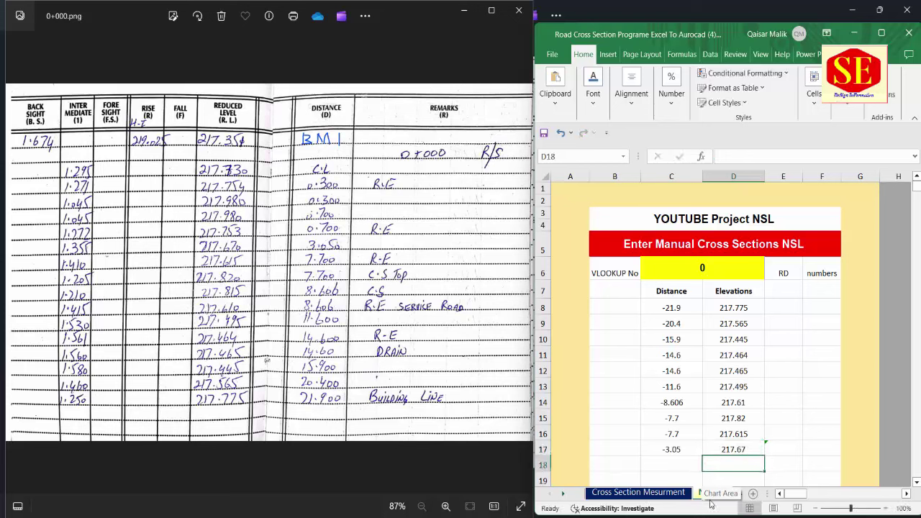
click(680, 464)
scroll(680, 465, down, 2)
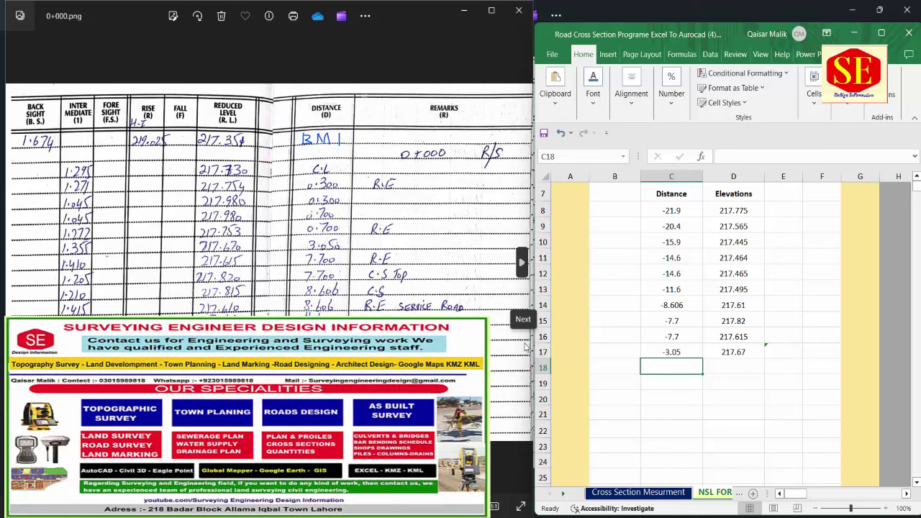
Enter rows 18–19: -0.07 / 217.753 and -0.7 / 217.98, cancelling a stray edit.
text(-.)
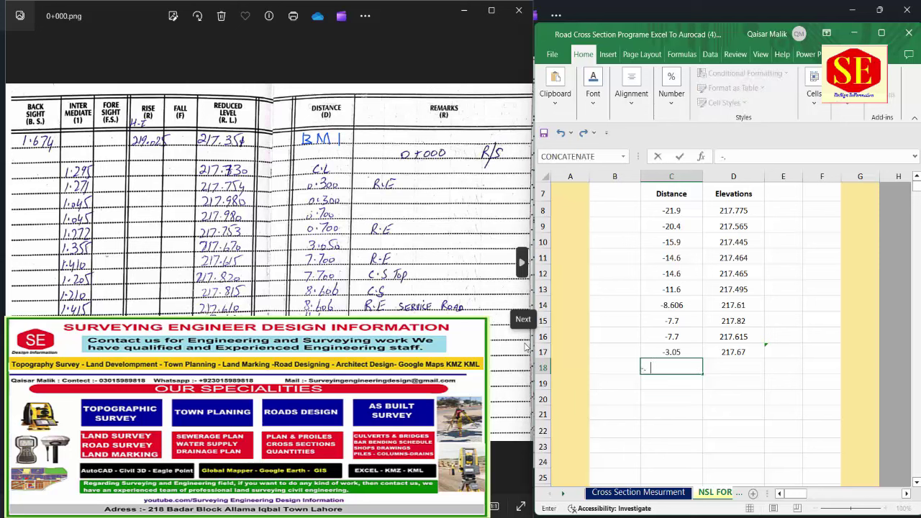
text(0.07)
key(Return)
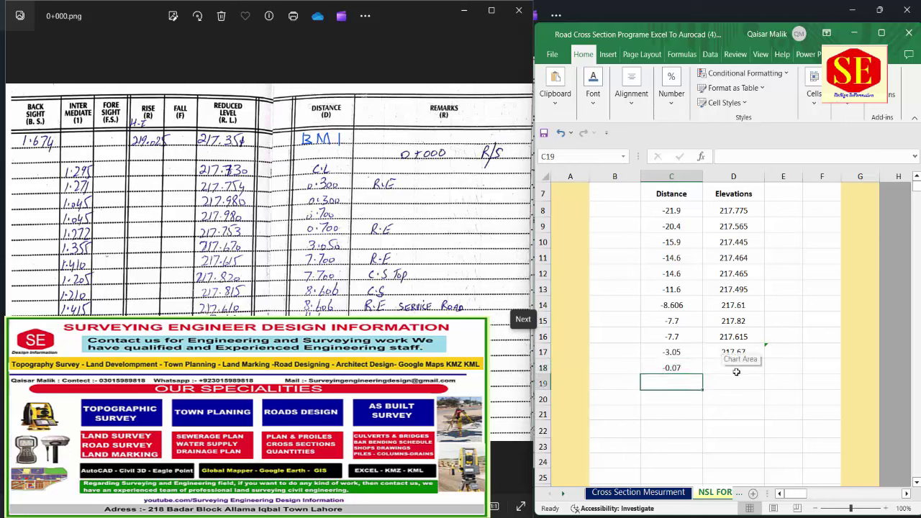
click(734, 368)
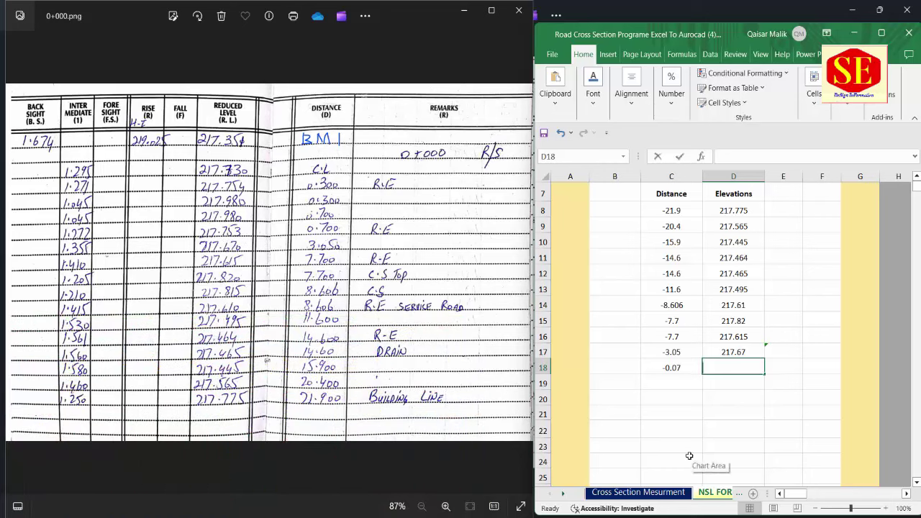
text(217.75)
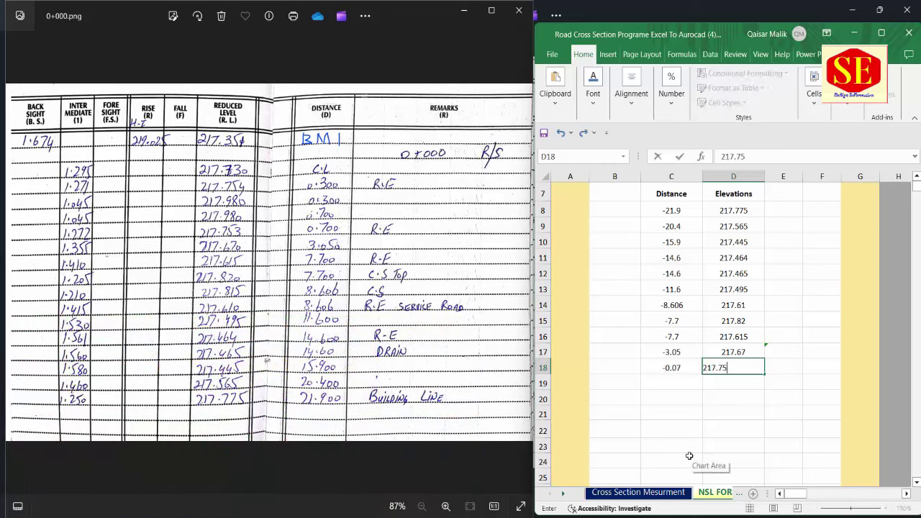
text(3)
key(Return)
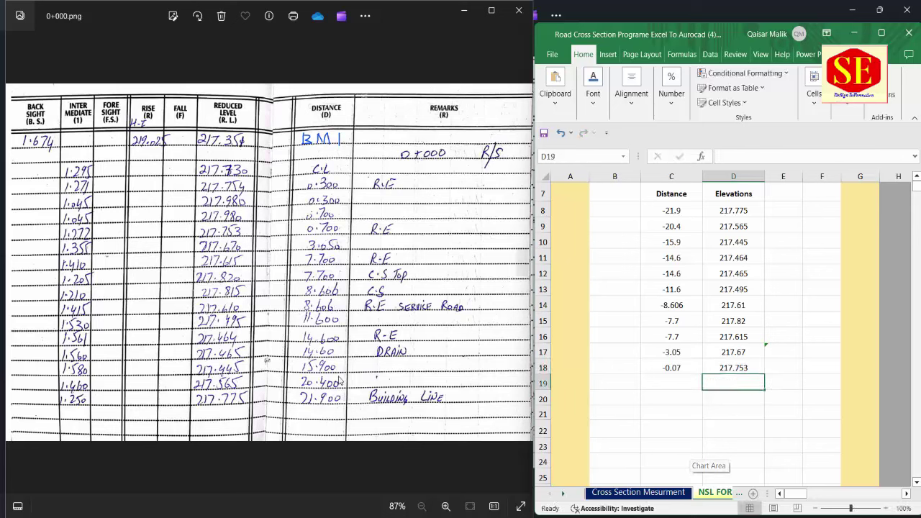
click(681, 382)
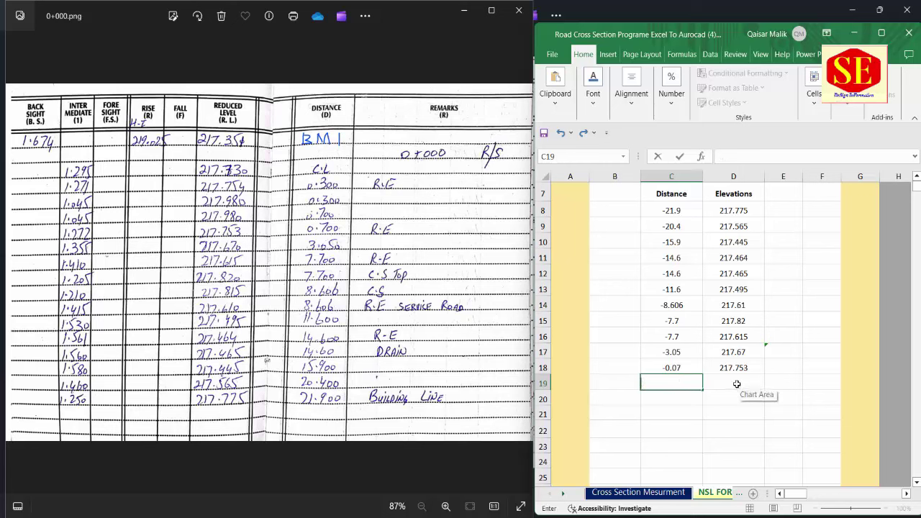
text(-.7)
click(679, 410)
double_click(676, 369)
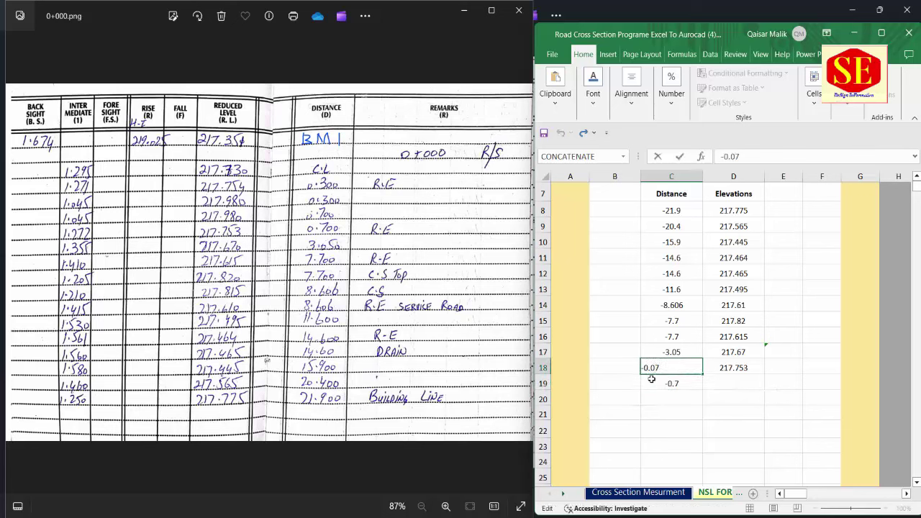
key(BackSpace)
click(750, 382)
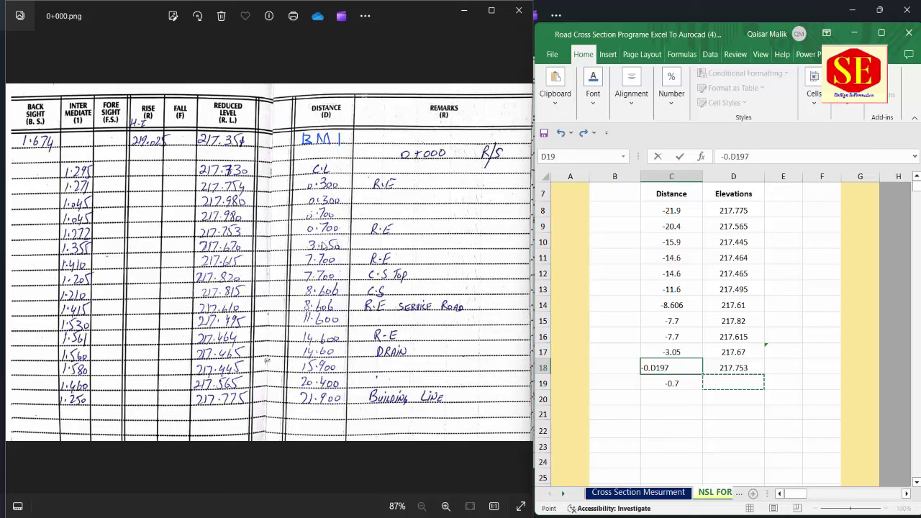
key(Escape)
click(727, 380)
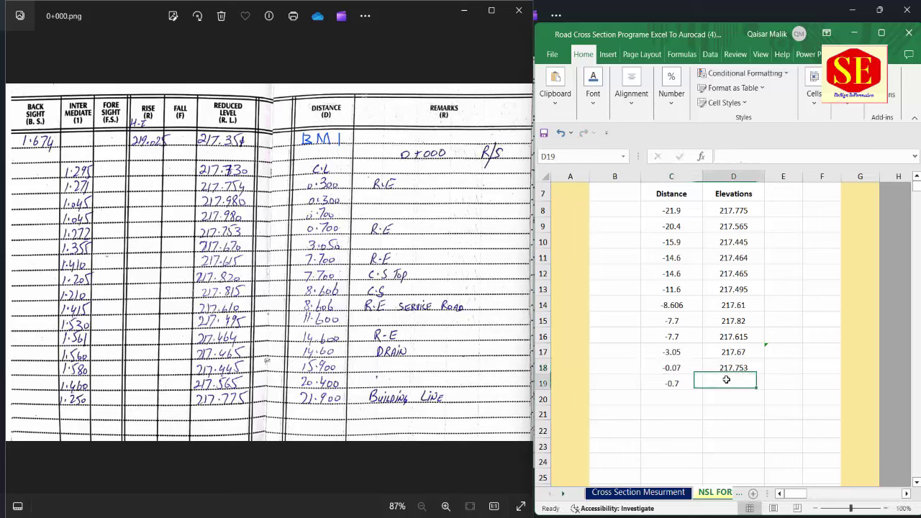
text(217.98)
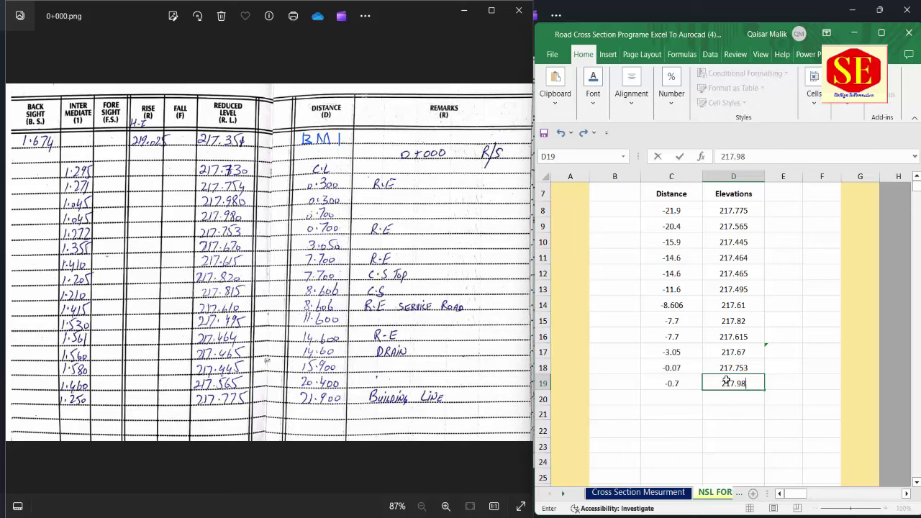
key(Return)
Enter rows 20–22: -0.3 / 217.98, elevation 217.754, and centre-line 0 / 217.73.
click(669, 395)
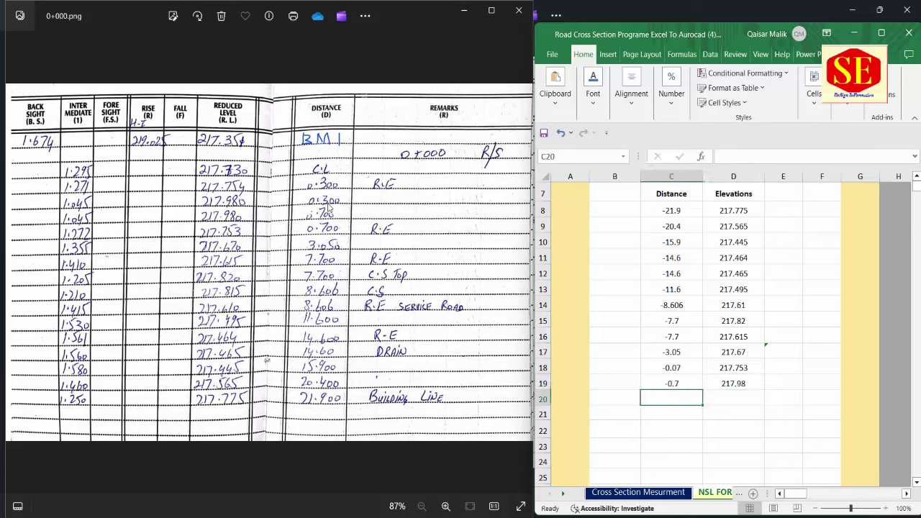
text(-3.)
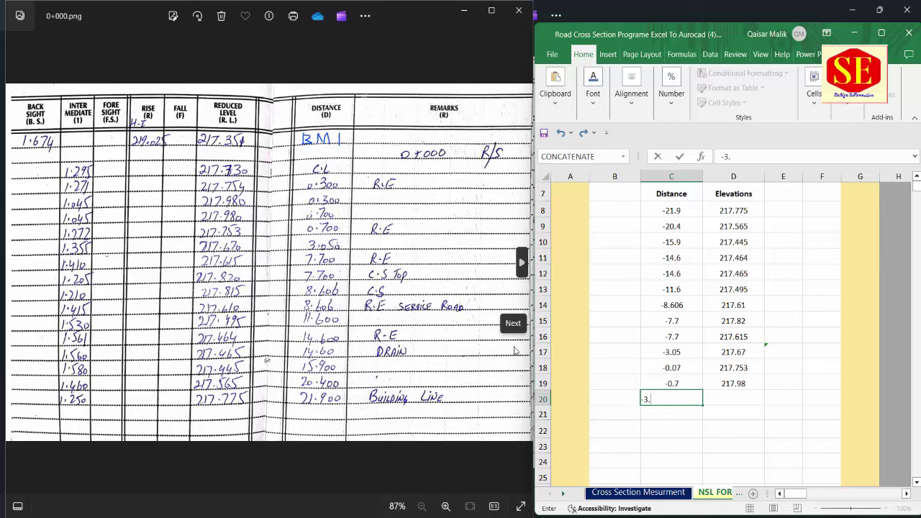
text(0.3)
key(Return)
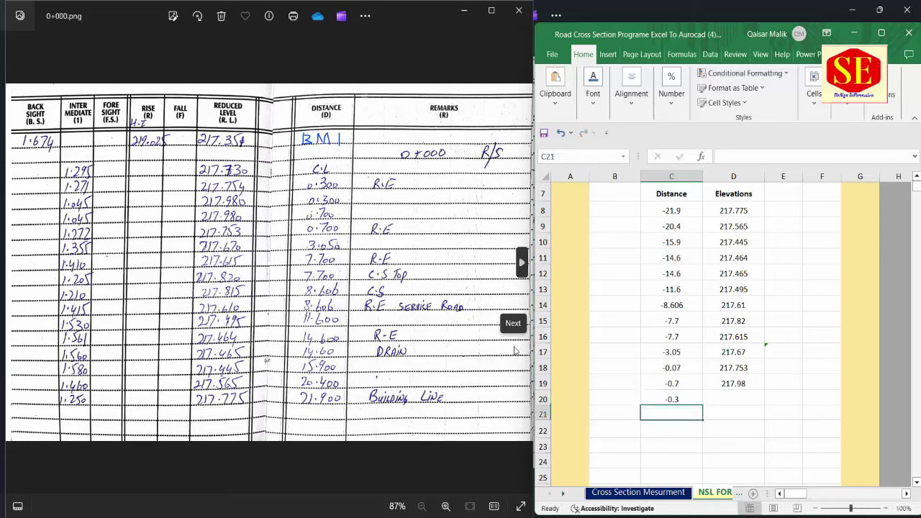
click(732, 398)
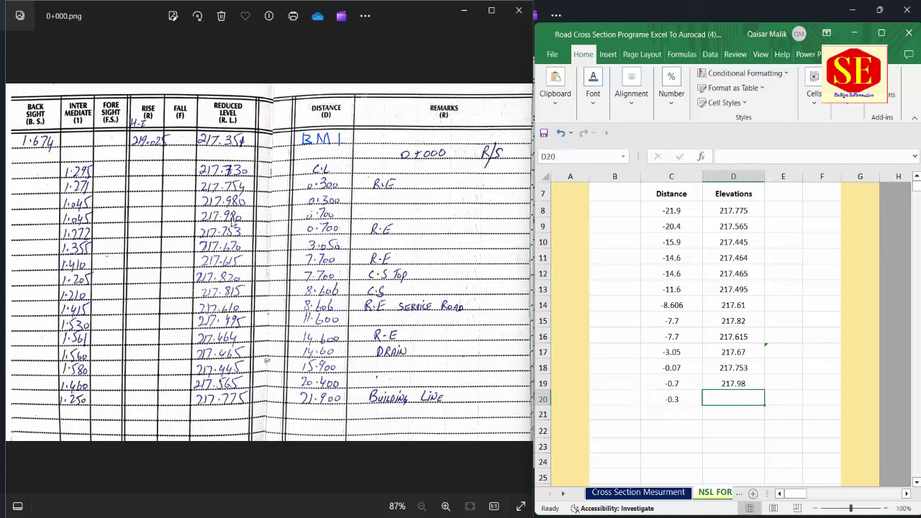
text(217.98)
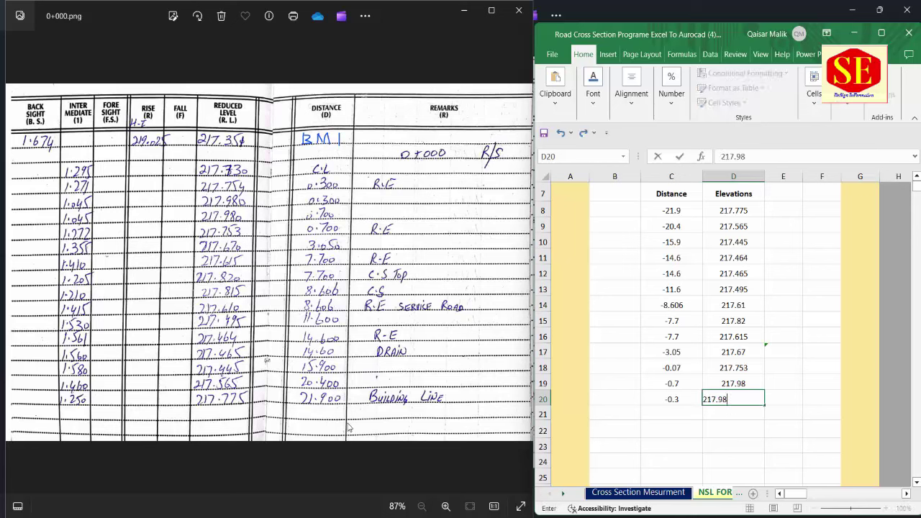
key(Return)
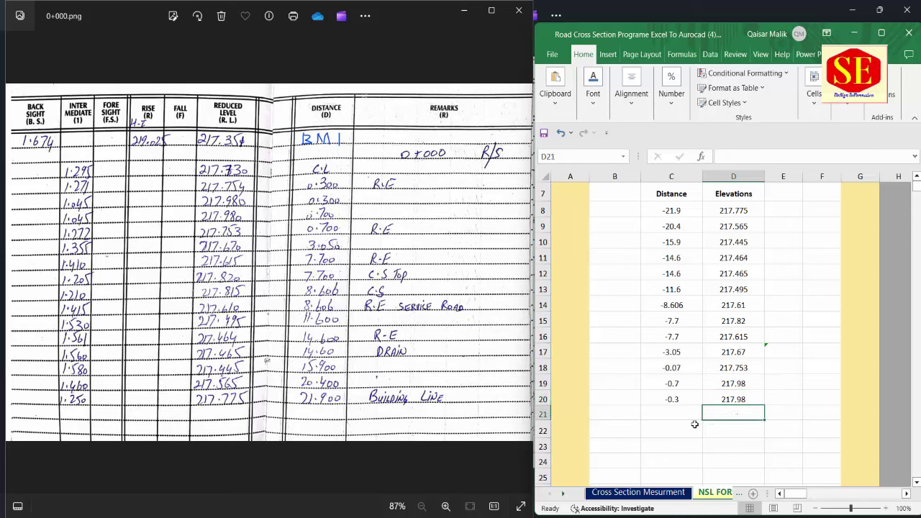
click(682, 411)
text(-.3)
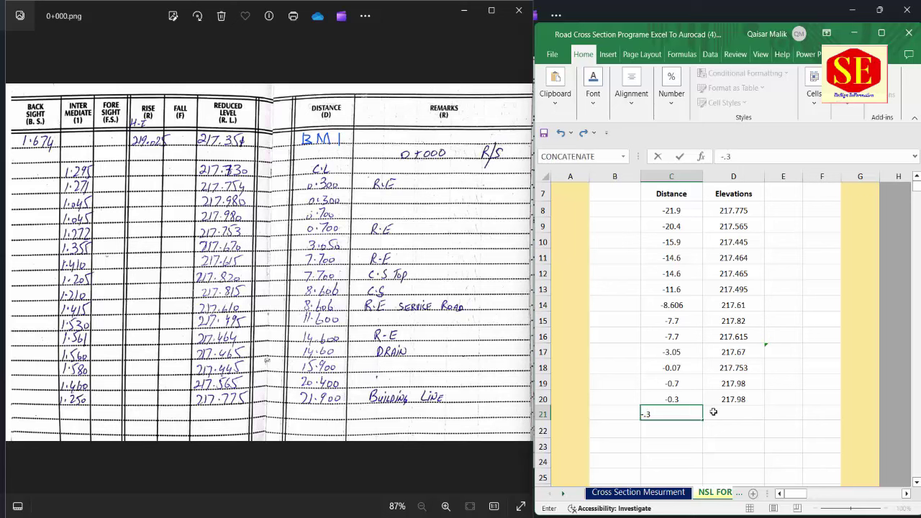
click(712, 411)
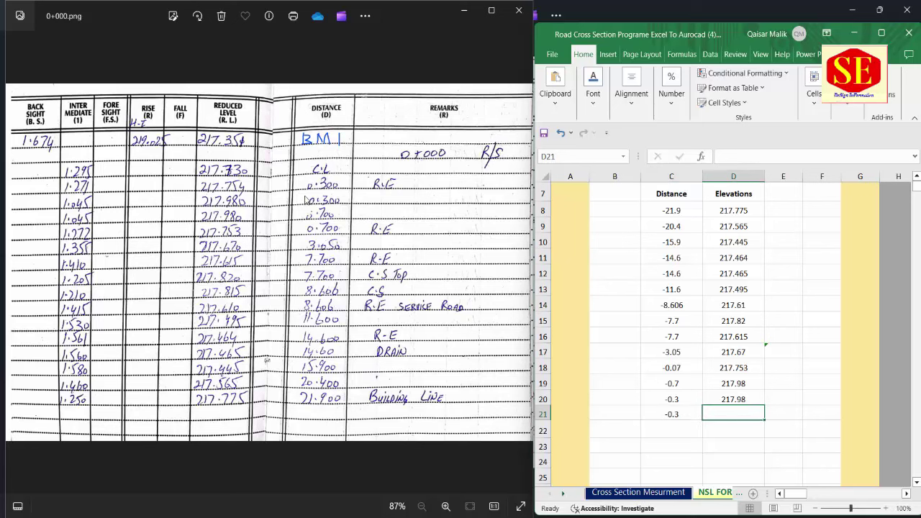
text(217.754)
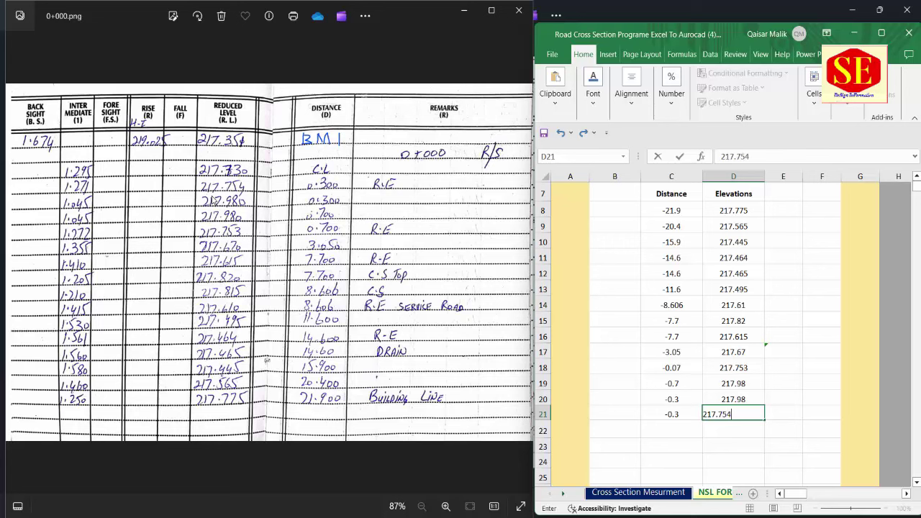
key(Return)
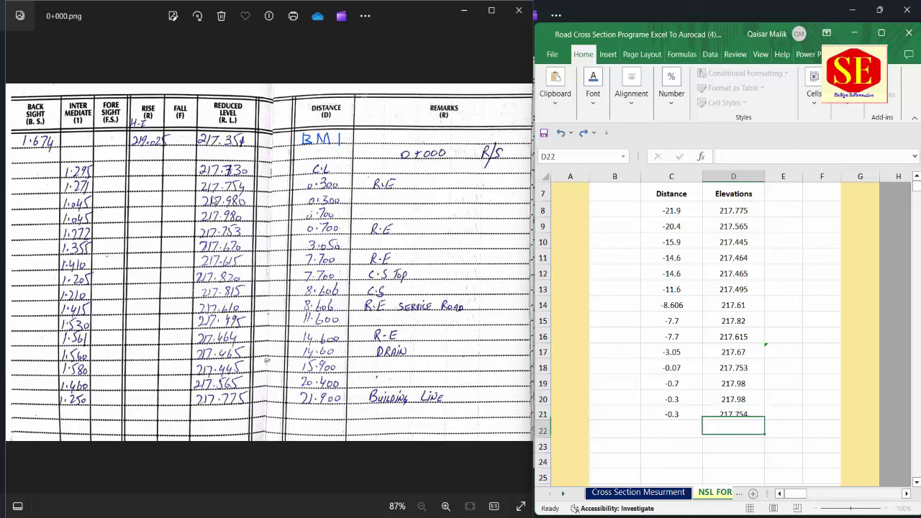
click(679, 424)
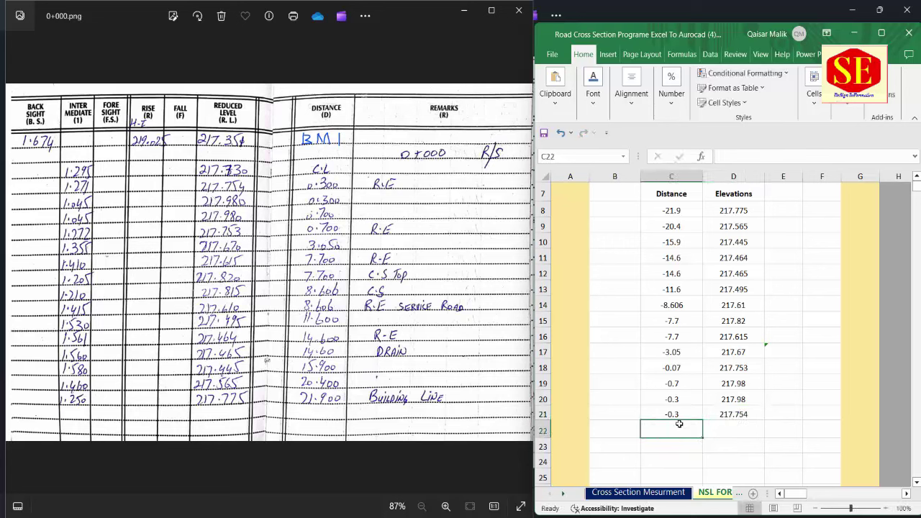
text(0)
key(Return)
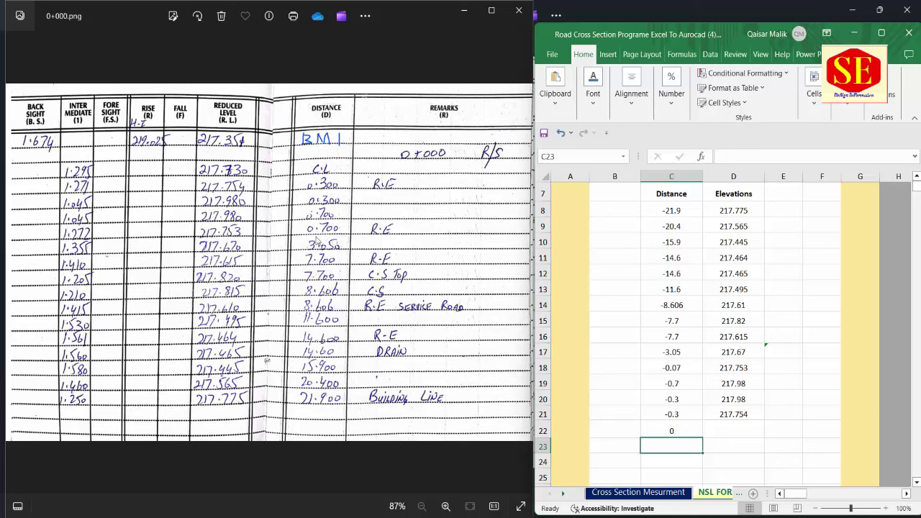
click(748, 428)
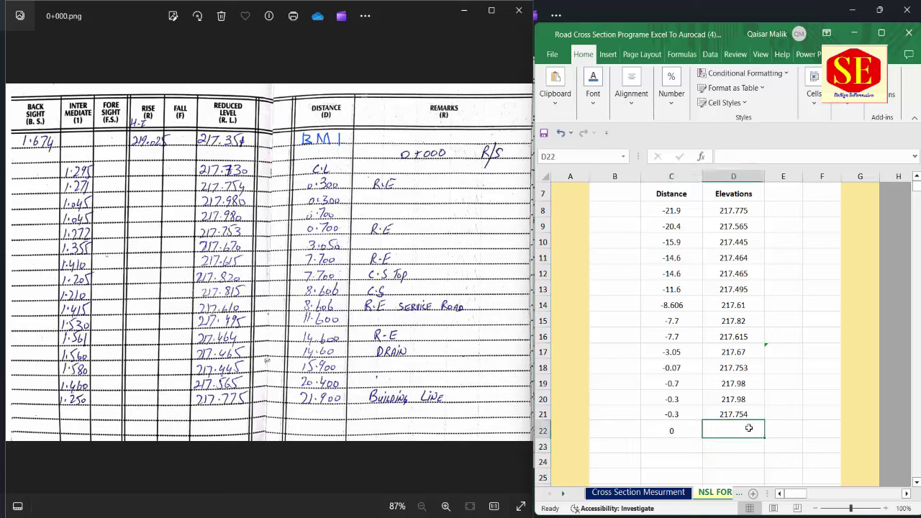
text(217.73)
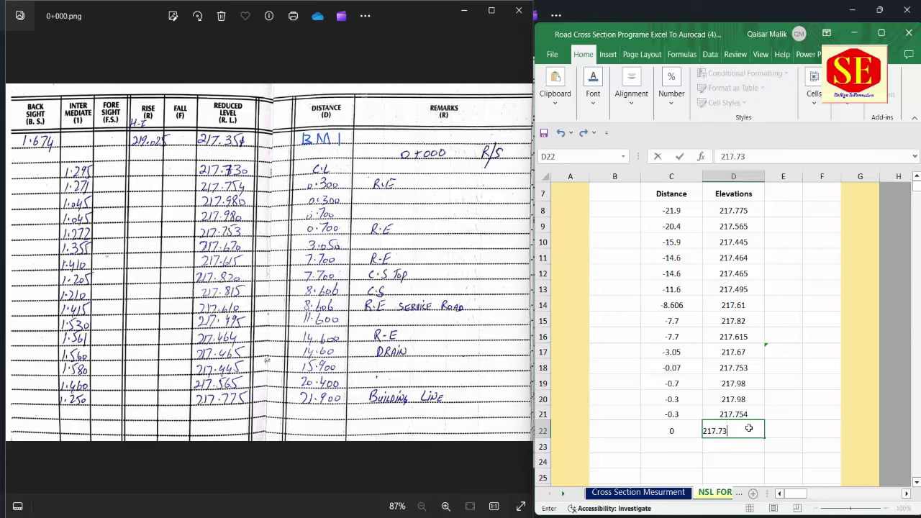
key(Return)
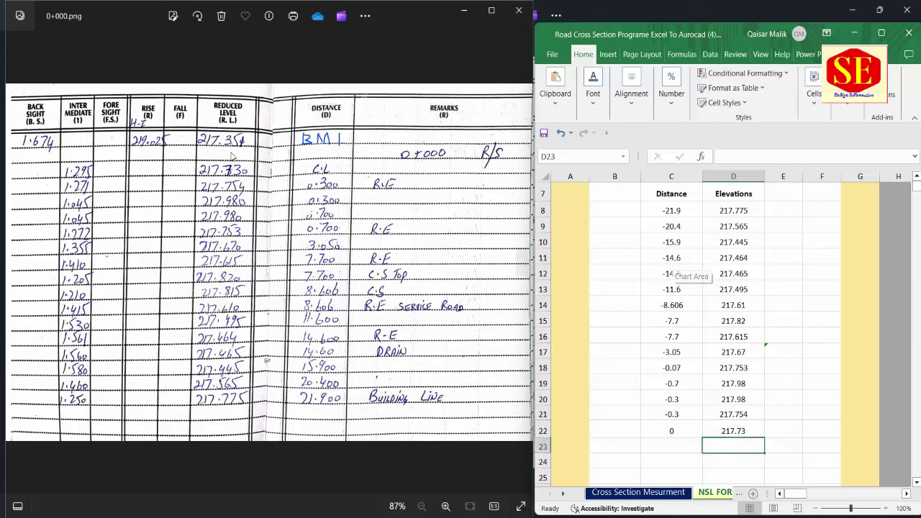
Enter distance 5 with elevation 217.65 in row 23 of the NSL table.
scroll(822, 395, down, 2)
click(680, 346)
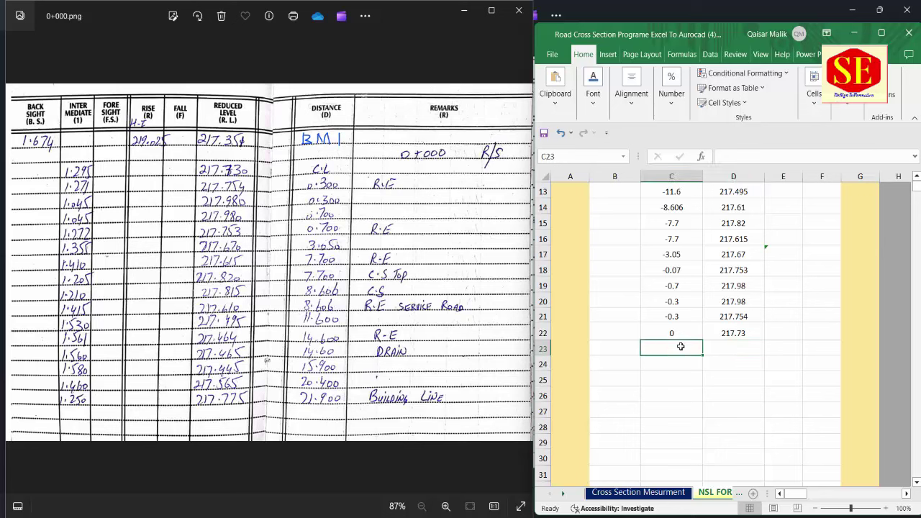
text(5)
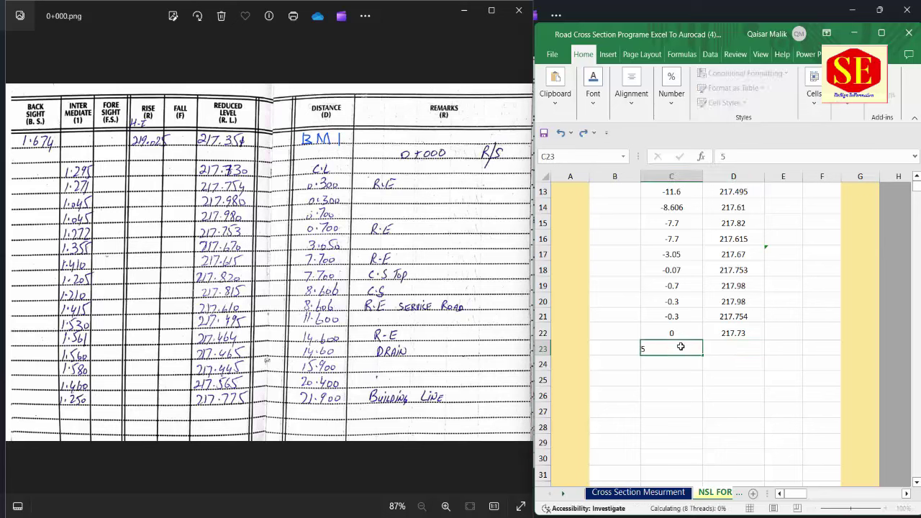
key(Return)
click(738, 345)
text(217.65)
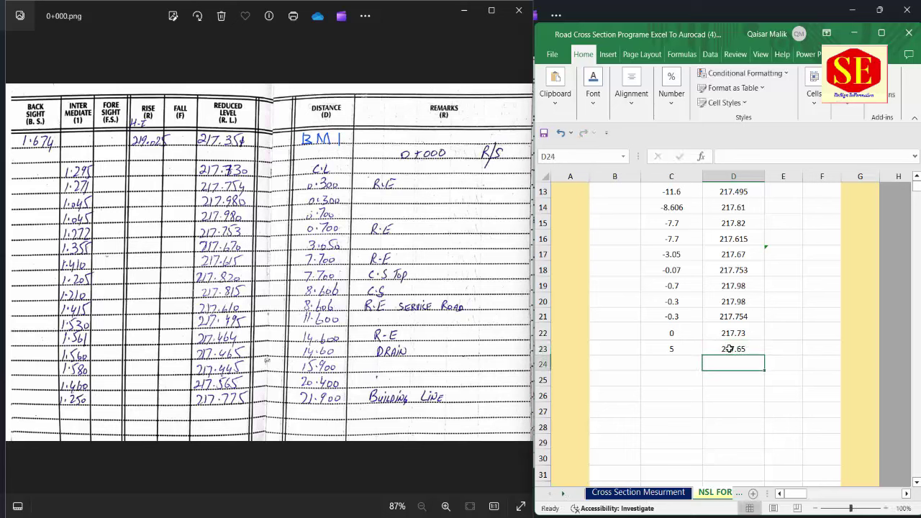
key(Return)
Enter distances 10 and 15.5 with elevations 217.78 and 218.85 in rows 24–25.
click(692, 365)
text(10)
key(Return)
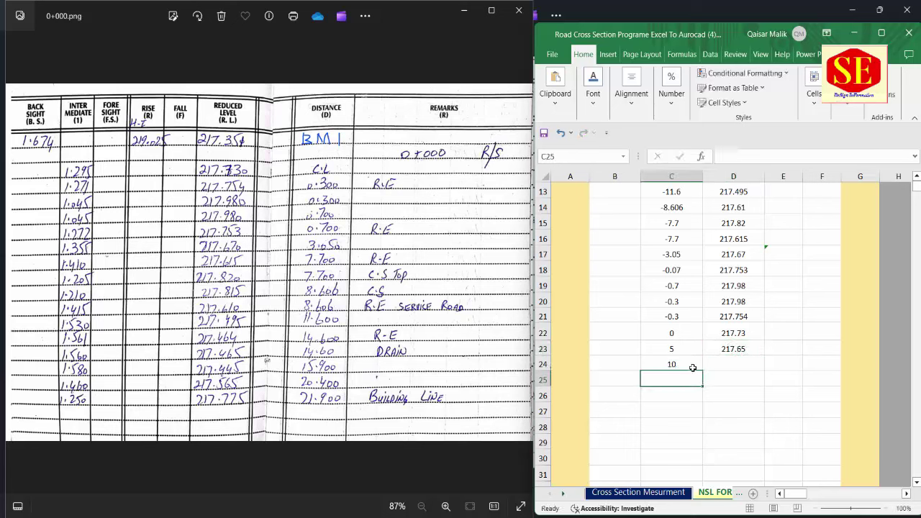
click(719, 361)
text(217.78)
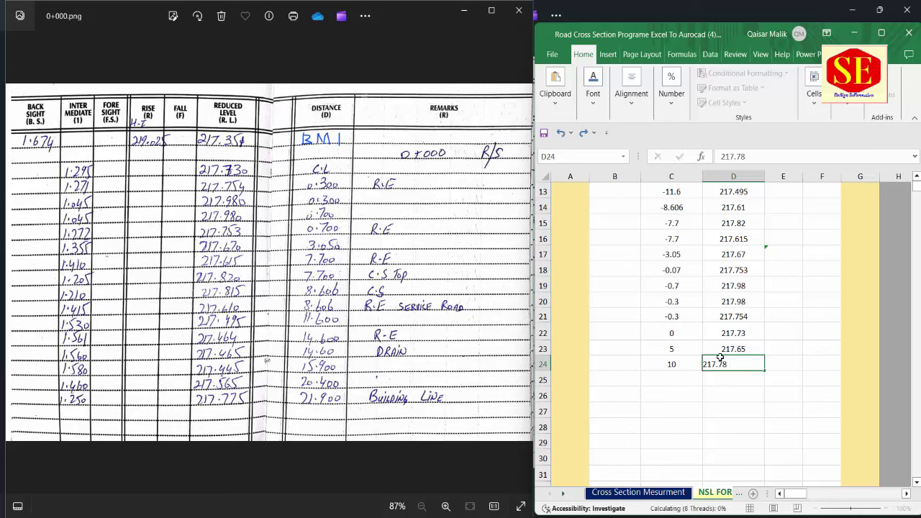
key(Return)
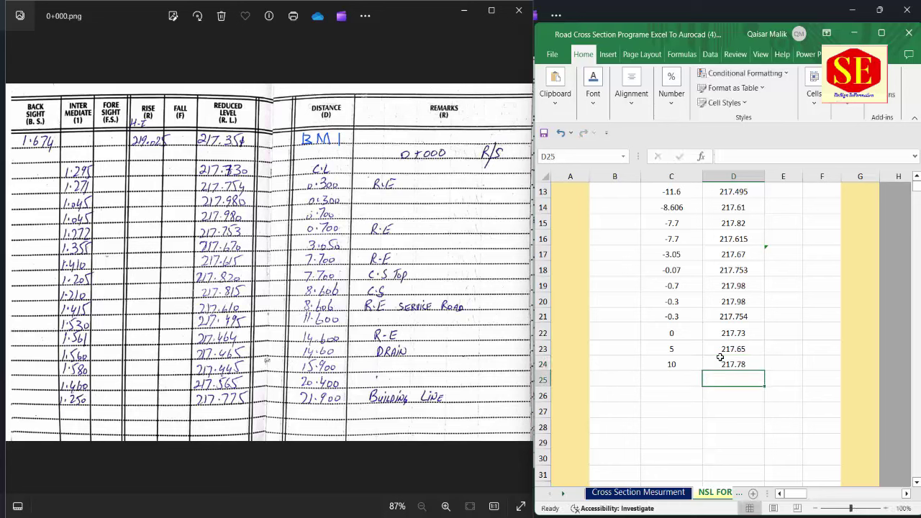
click(685, 377)
text(15.5)
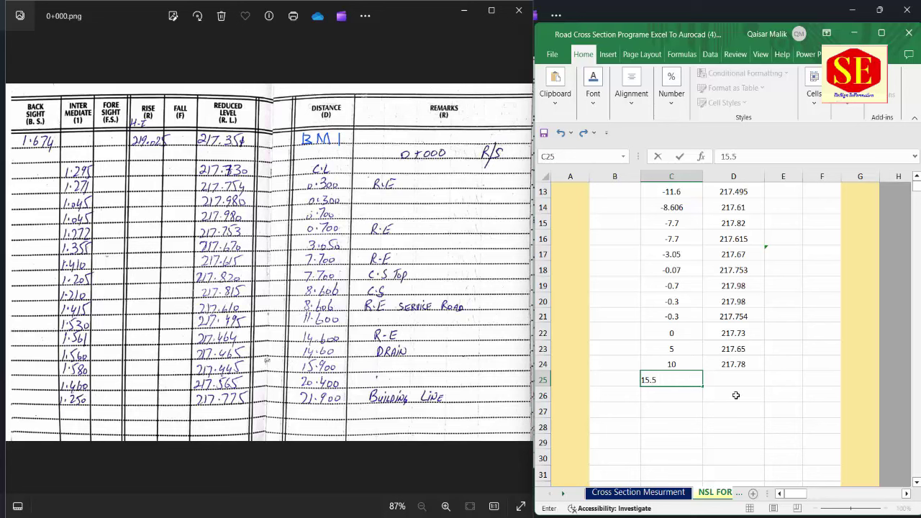
click(731, 375)
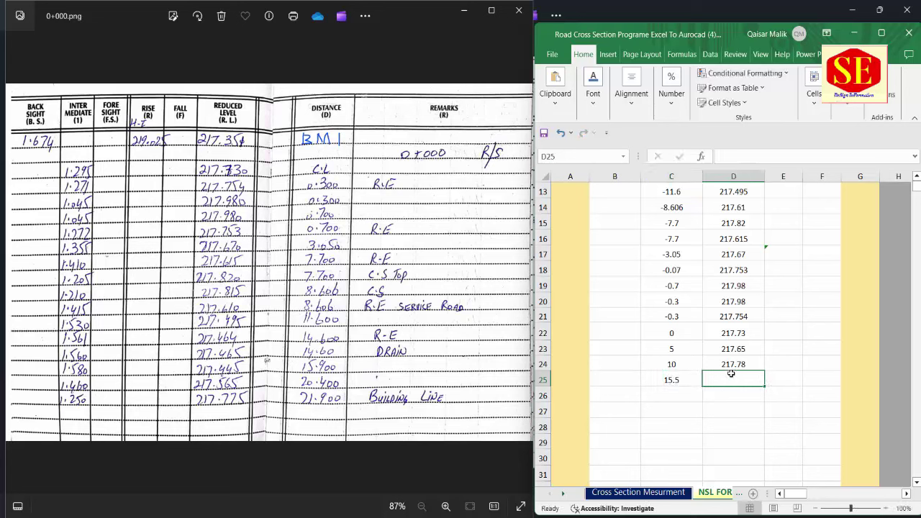
text(218.85)
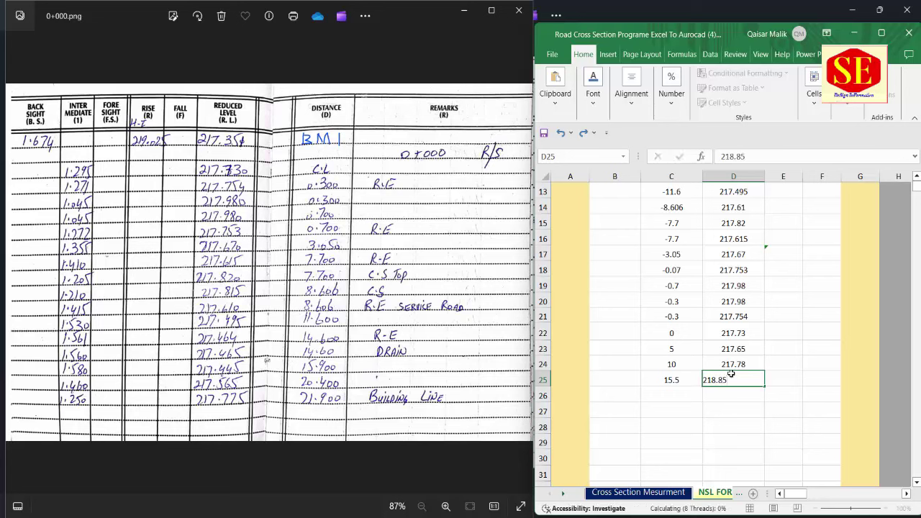
key(Return)
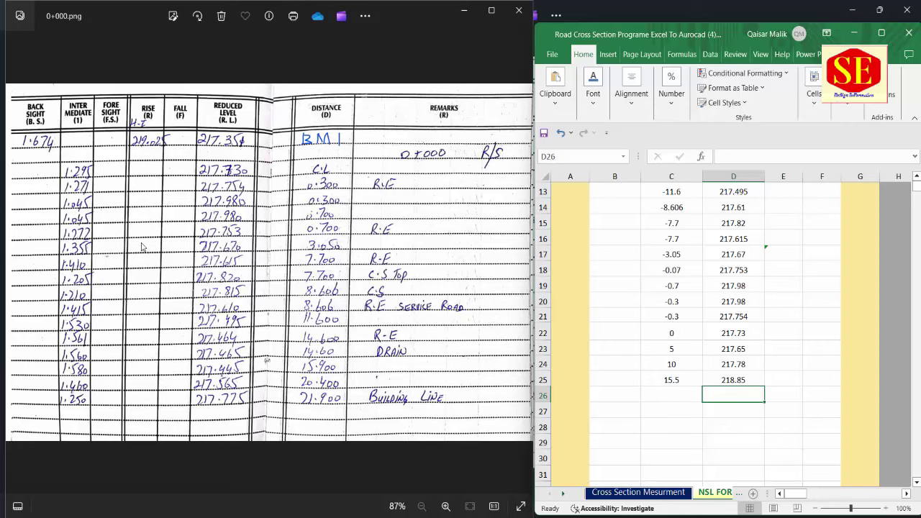
click(424, 219)
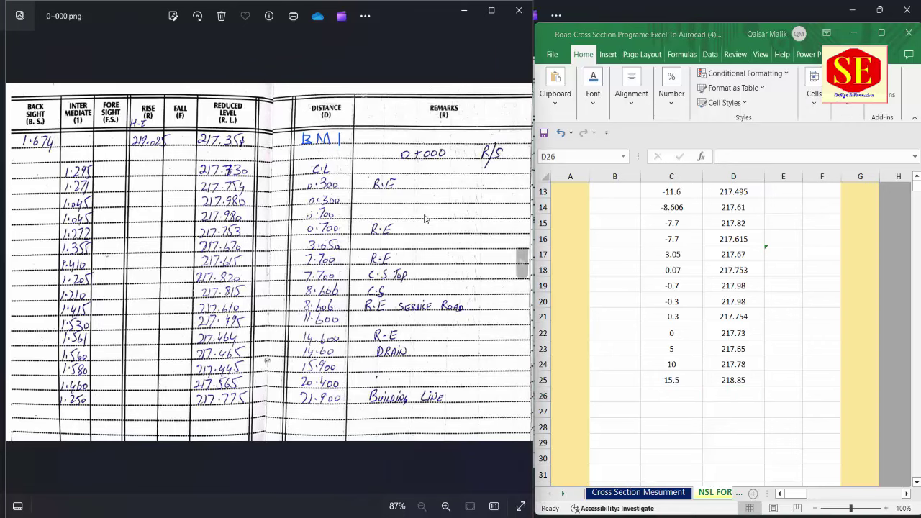
Maximize the Excel window and select the first RD 50 distance, -50, in C41.
click(880, 32)
scroll(157, 255, up, 1)
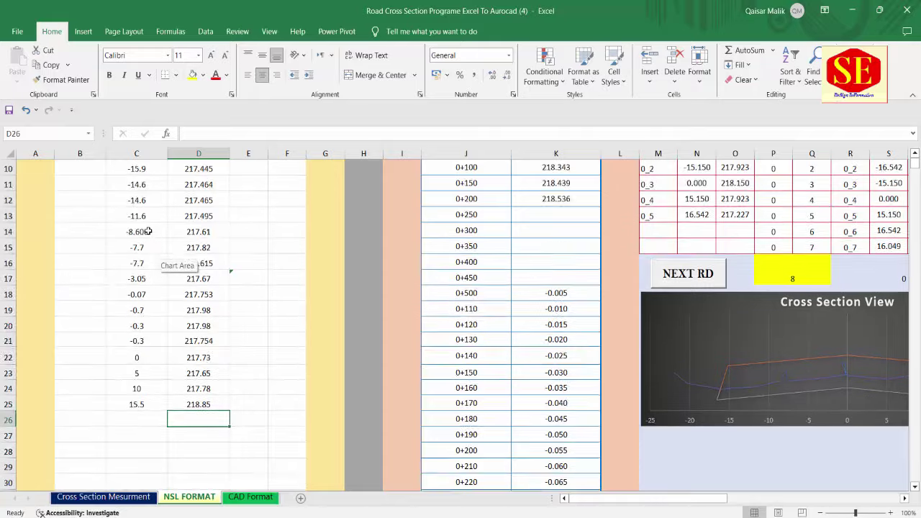
scroll(158, 255, up, 1)
scroll(164, 296, down, 4)
scroll(164, 296, down, 3)
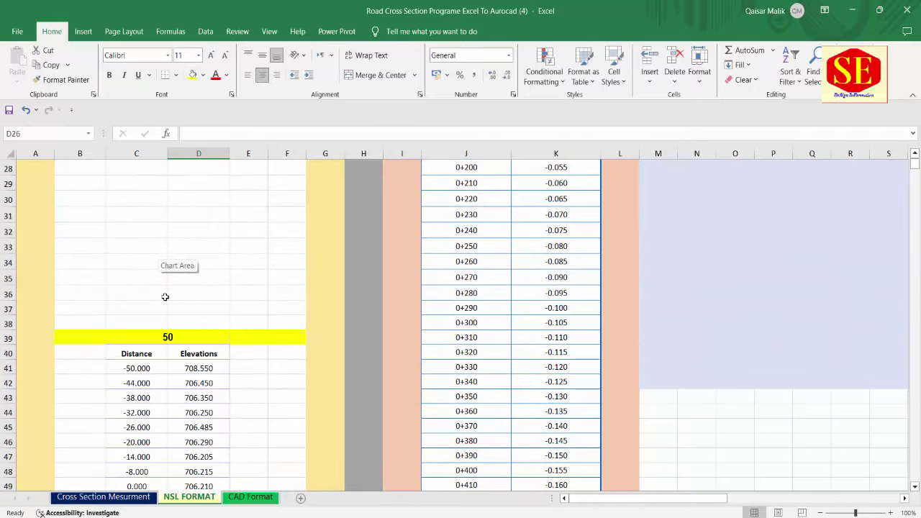
scroll(164, 294, down, 2)
click(138, 274)
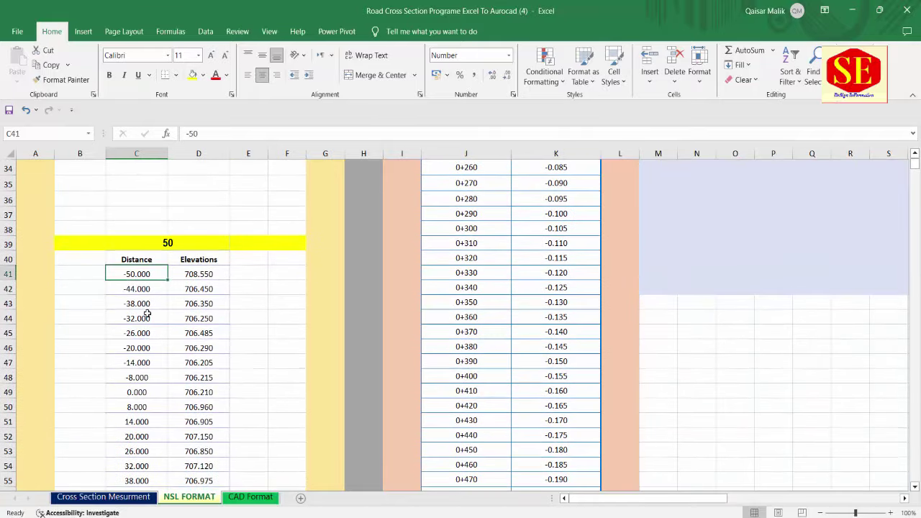
Scroll down to the RD 100 table and select its heading.
scroll(189, 295, down, 4)
scroll(186, 297, down, 6)
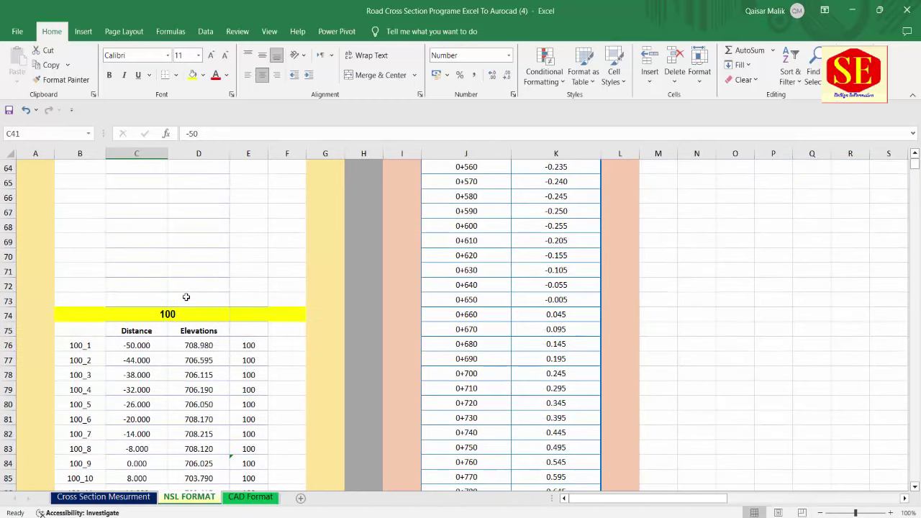
click(184, 304)
click(186, 315)
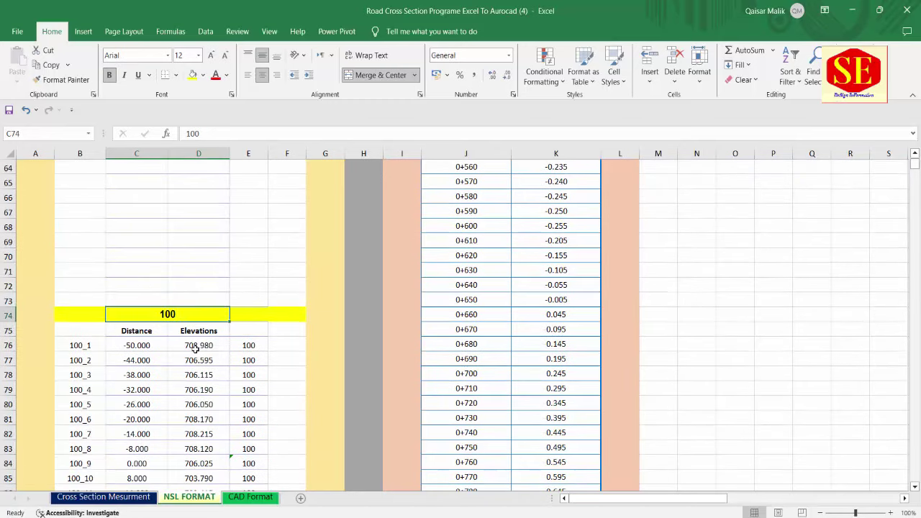
Scroll down through the RD 150 and 200 tables and back up.
scroll(196, 348, down, 3)
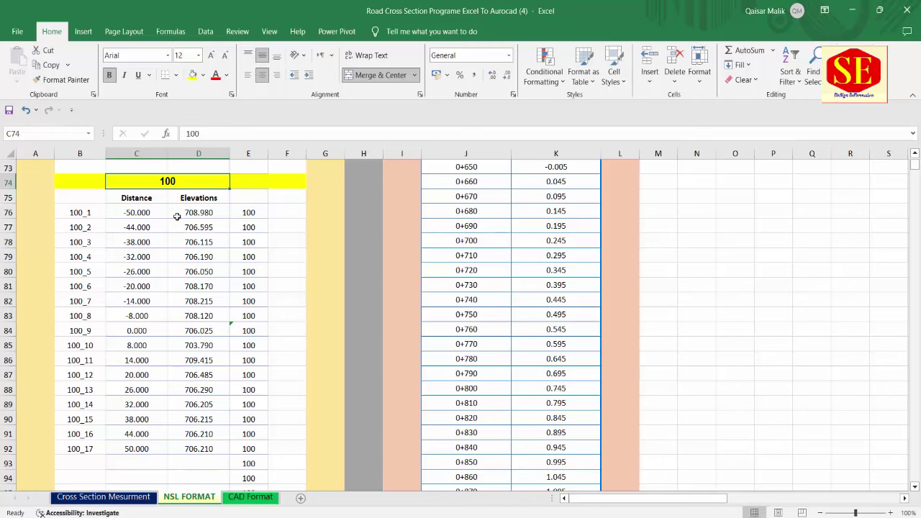
scroll(215, 313, up, 4)
scroll(214, 313, down, 2)
scroll(215, 313, down, 2)
scroll(198, 378, down, 3)
scroll(194, 391, down, 2)
scroll(194, 392, down, 4)
scroll(194, 391, down, 4)
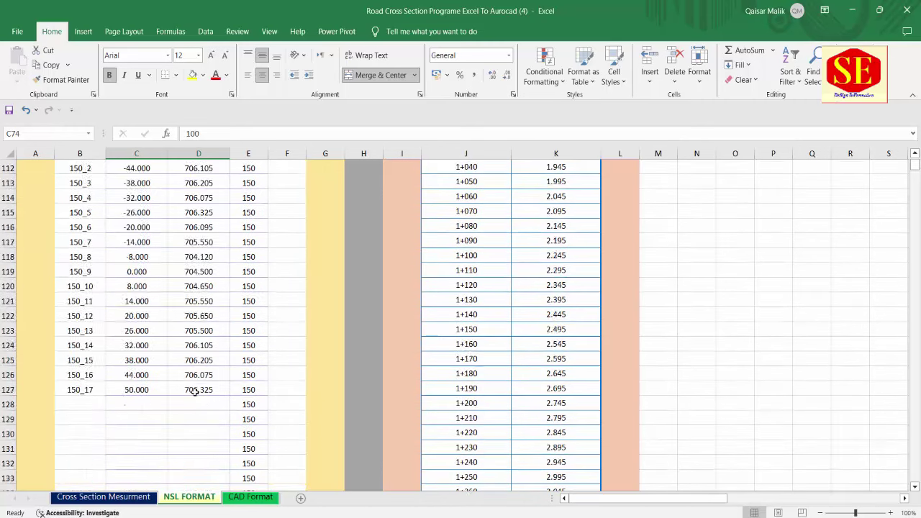
scroll(195, 391, down, 5)
scroll(194, 392, down, 4)
scroll(192, 384, down, 1)
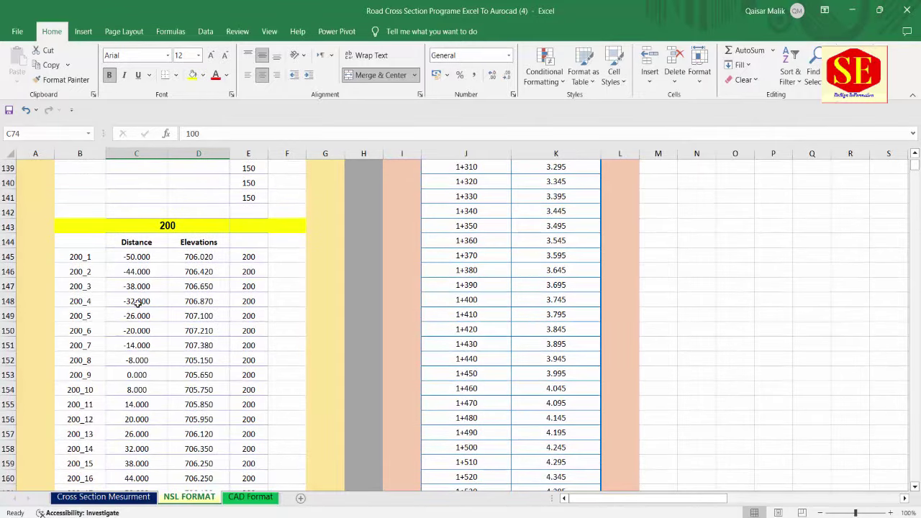
scroll(247, 300, down, 1)
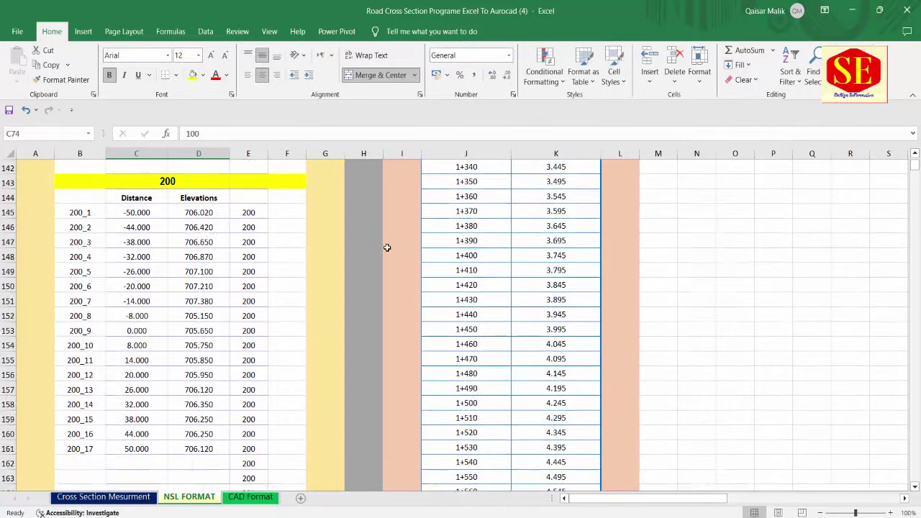
scroll(386, 246, up, 4)
scroll(398, 321, up, 8)
scroll(152, 372, up, 2)
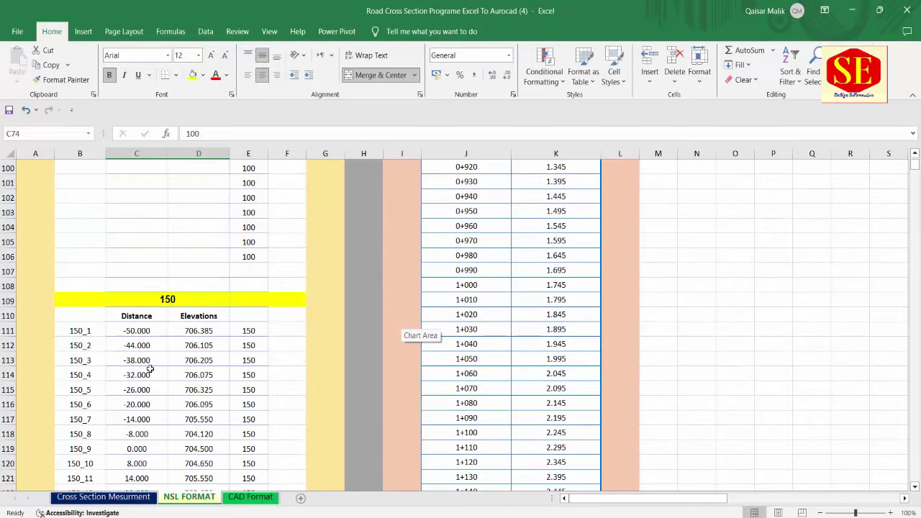
scroll(203, 331, down, 3)
scroll(504, 259, up, 6)
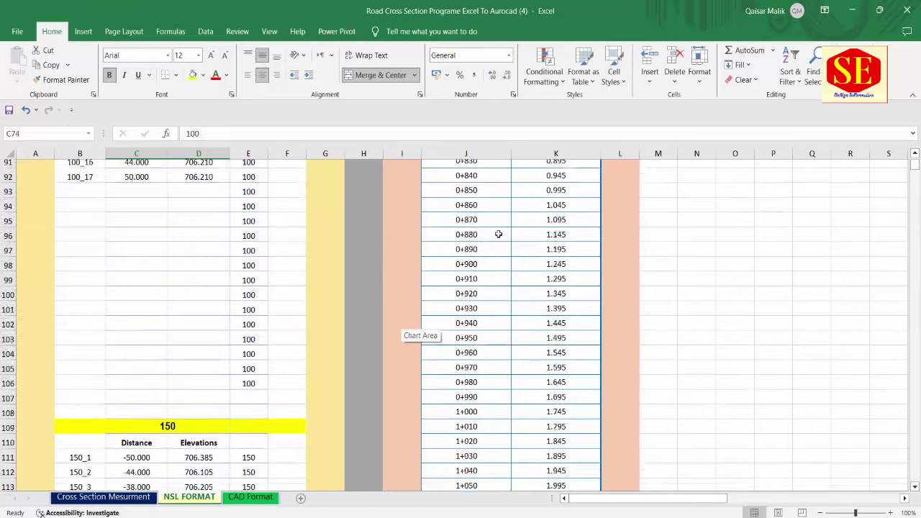
scroll(425, 268, up, 3)
scroll(296, 246, up, 3)
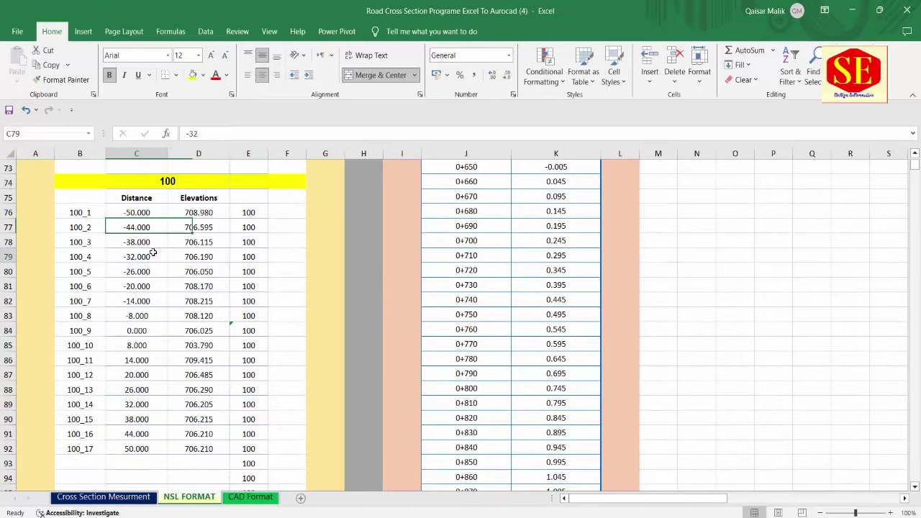
Select a run of RD 100 distances and station cell J80, then scroll back up.
drag(137, 256, 144, 330)
click(511, 269)
scroll(510, 269, up, 3)
scroll(511, 270, up, 6)
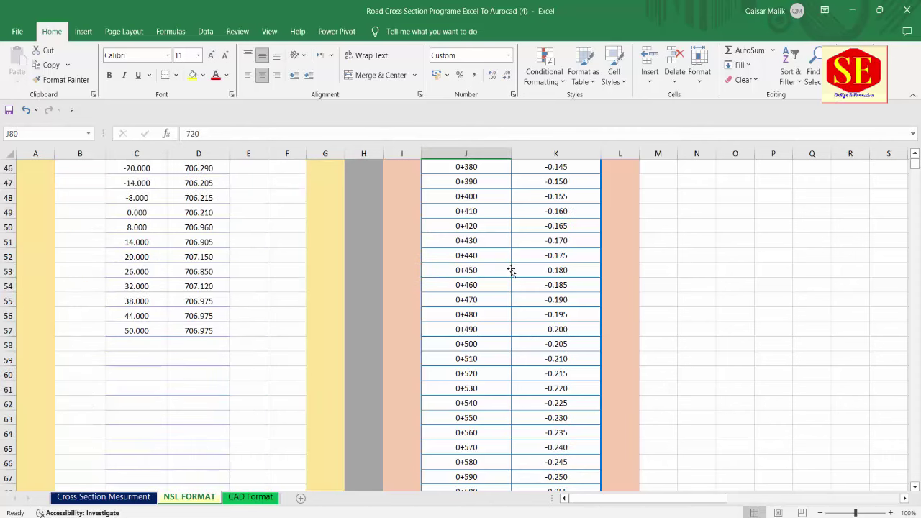
scroll(510, 270, up, 11)
Scroll the sheet tab bar and select subgrade distance cell S11 of the 0+000 section.
scroll(510, 269, up, 4)
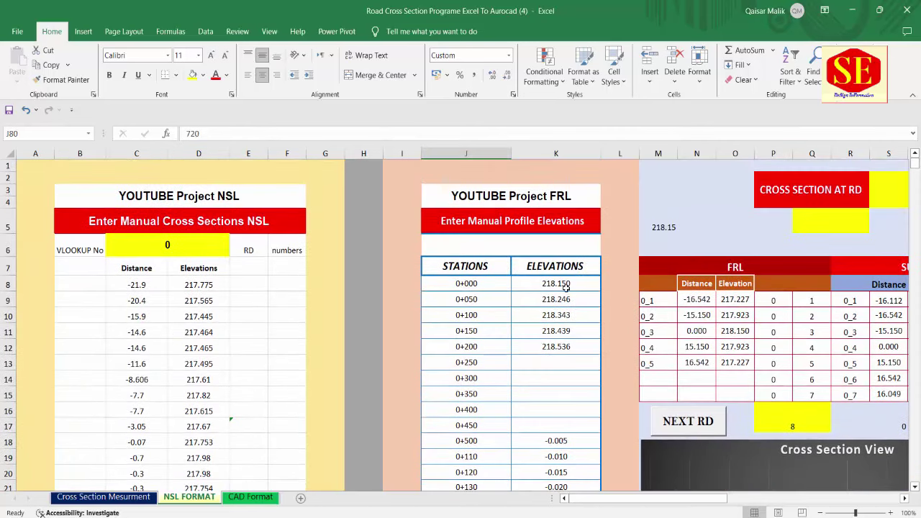
drag(683, 497, 827, 507)
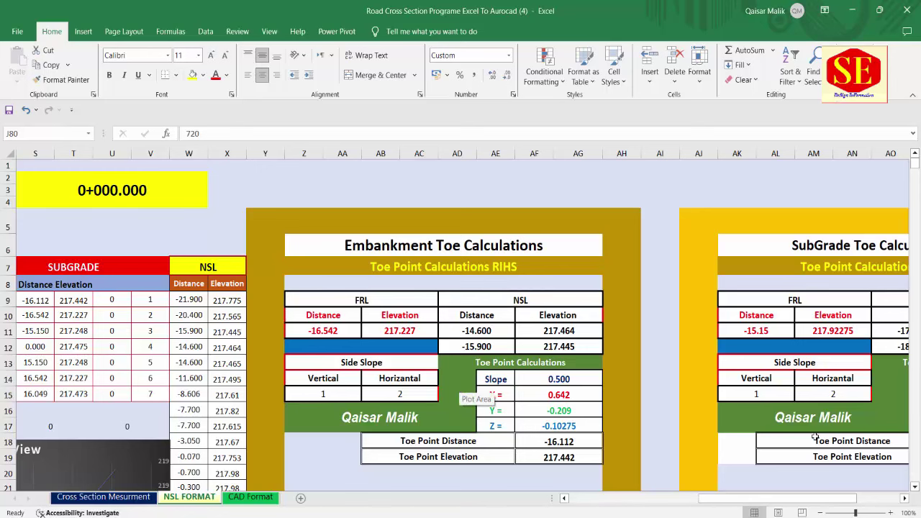
click(723, 505)
drag(723, 506, 615, 506)
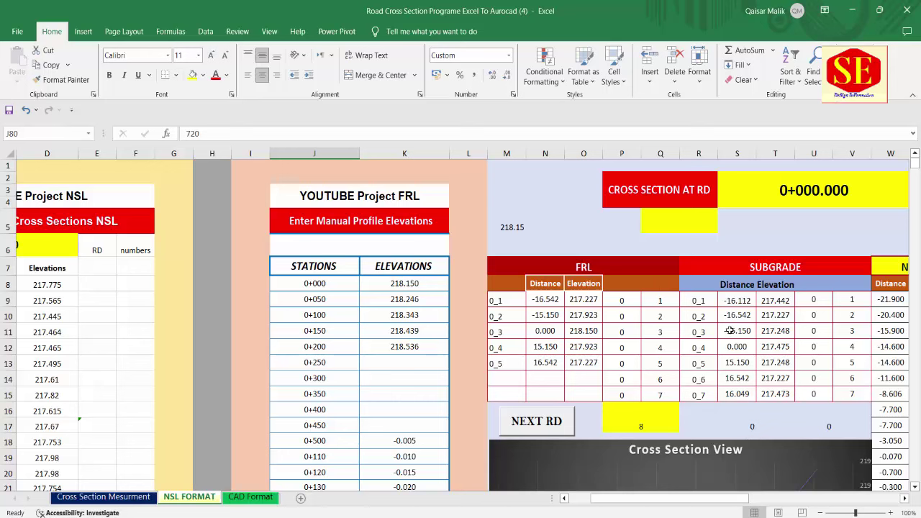
click(729, 331)
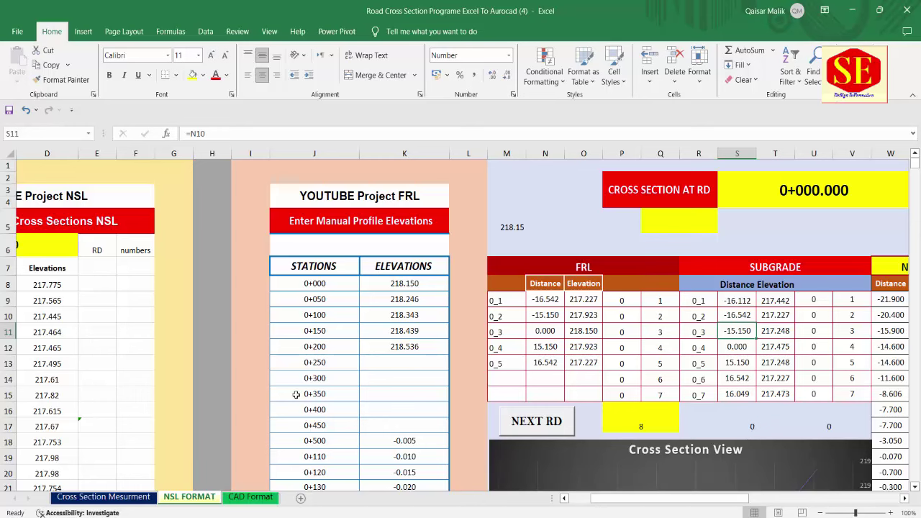
click(250, 497)
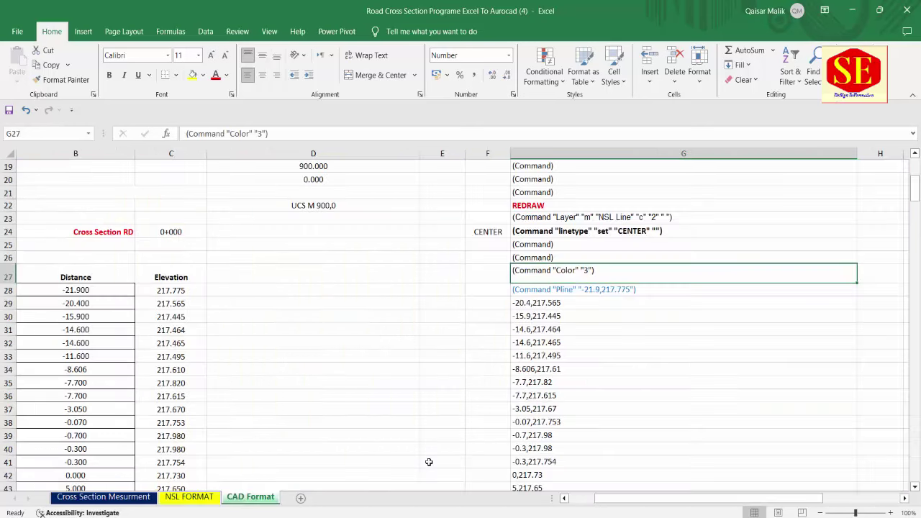
scroll(623, 371, up, 5)
scroll(624, 370, up, 1)
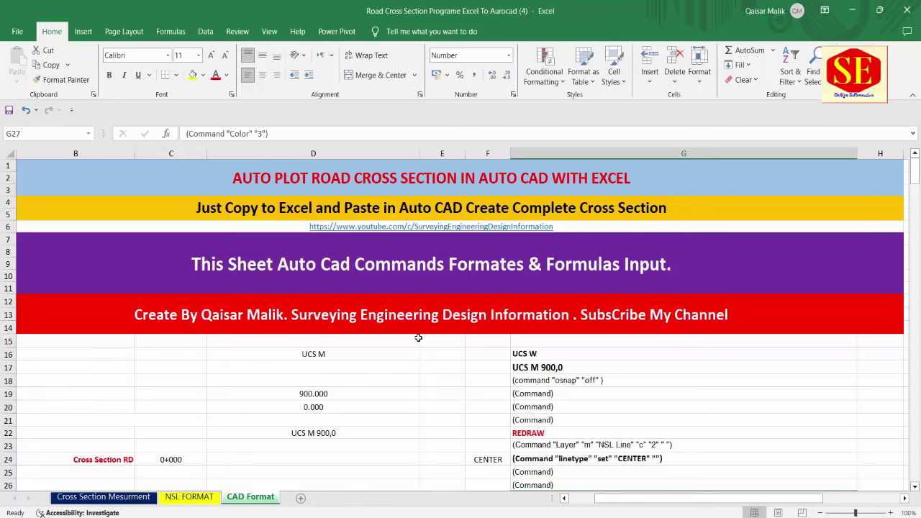
scroll(418, 338, down, 4)
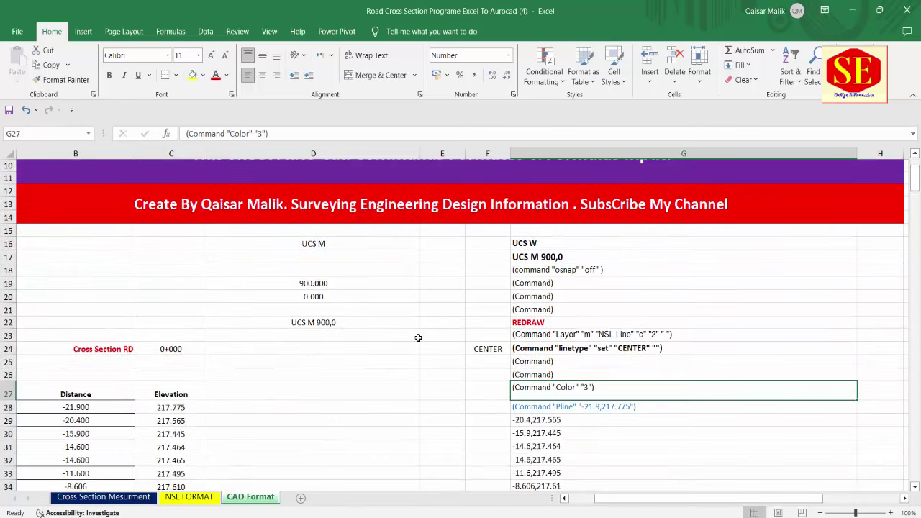
scroll(572, 338, down, 3)
scroll(573, 363, down, 5)
scroll(573, 367, down, 3)
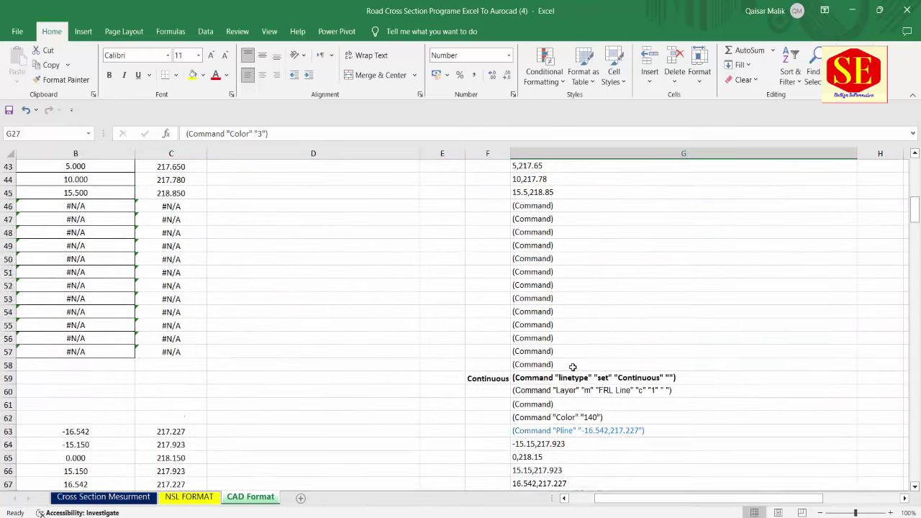
scroll(343, 393, down, 1)
scroll(343, 394, down, 3)
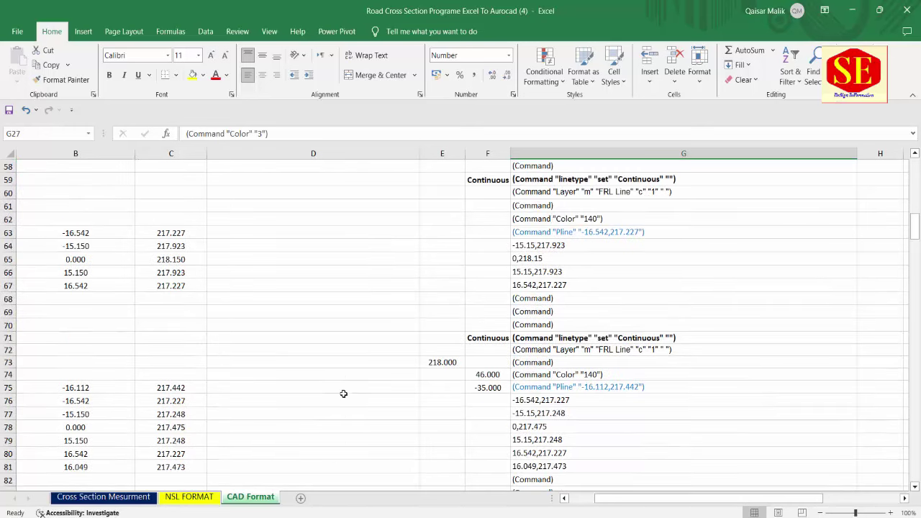
scroll(343, 394, down, 6)
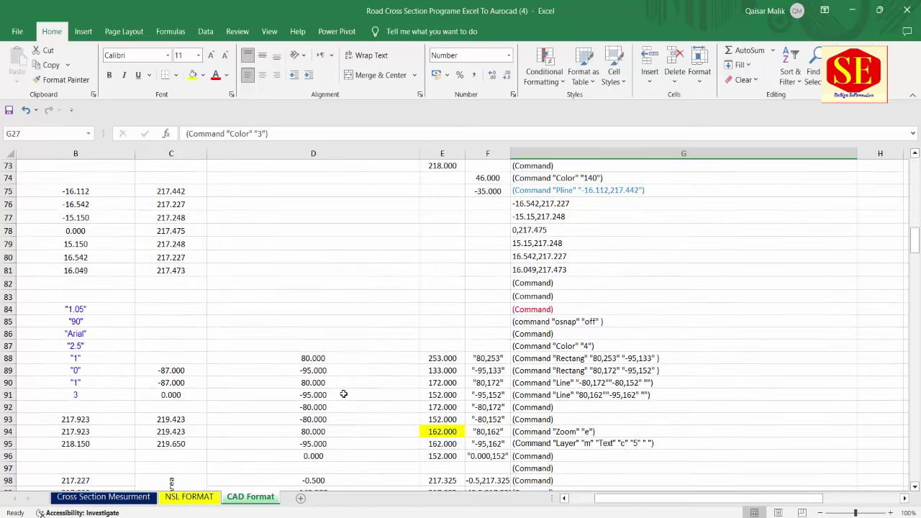
scroll(343, 394, down, 5)
scroll(343, 393, down, 3)
scroll(344, 394, up, 11)
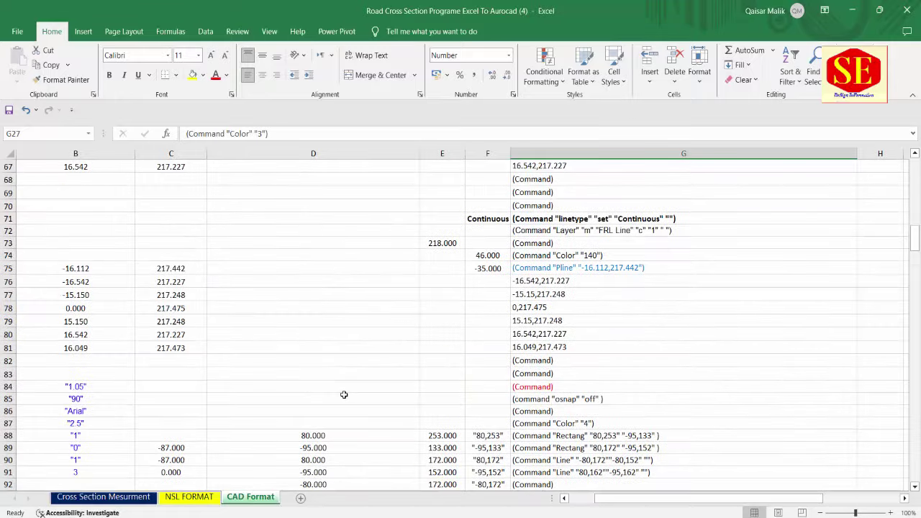
scroll(344, 394, up, 6)
scroll(344, 394, up, 6)
scroll(344, 394, up, 7)
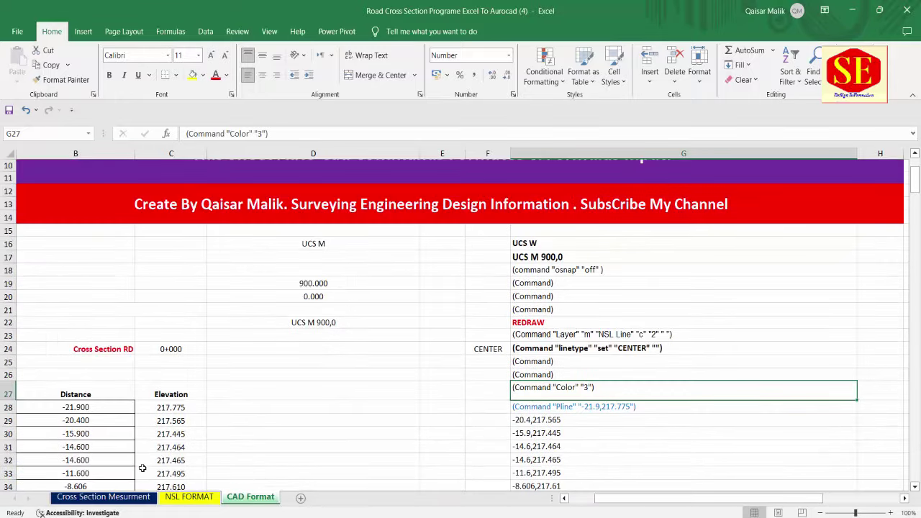
Review the Cross Section Mesurment sheet, checking cross-section number I8 and UCS plot space E9.
click(109, 497)
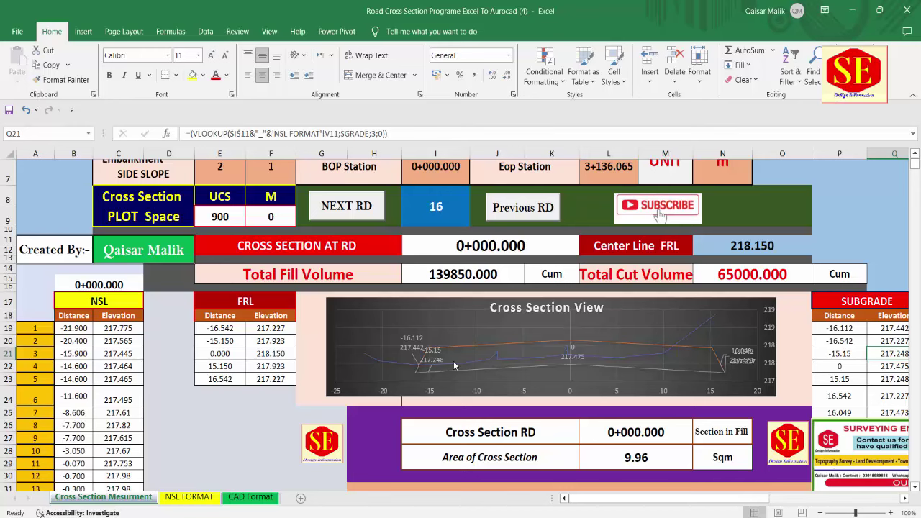
scroll(453, 361, up, 2)
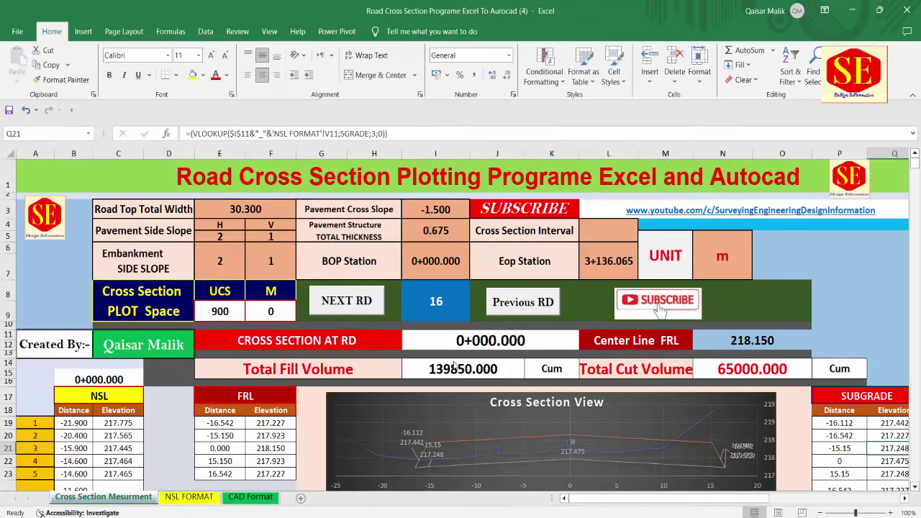
click(450, 295)
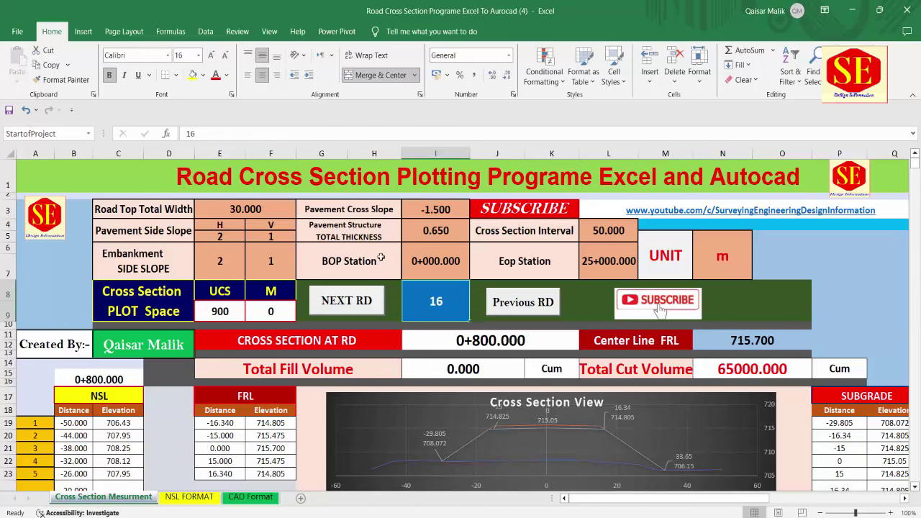
click(219, 311)
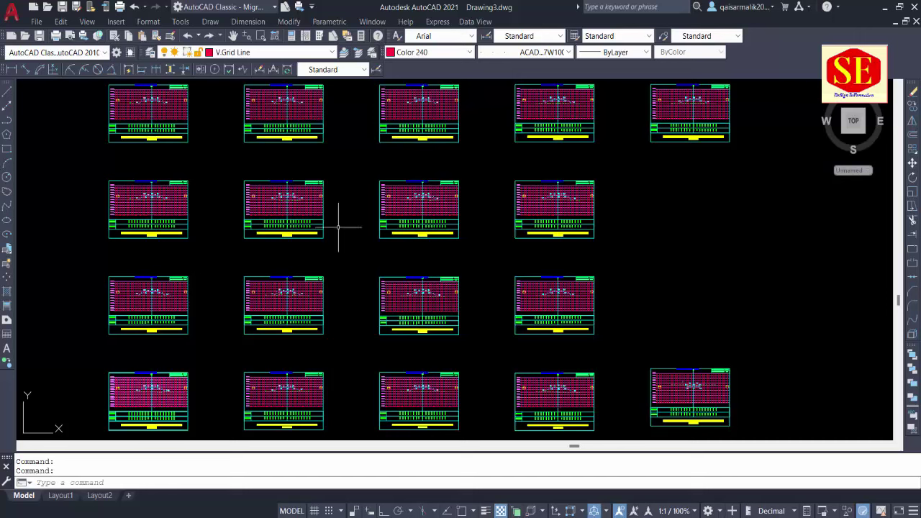
Switch from AutoCAD back to the Excel workbook with Alt+Tab.
key(alt+Tab)
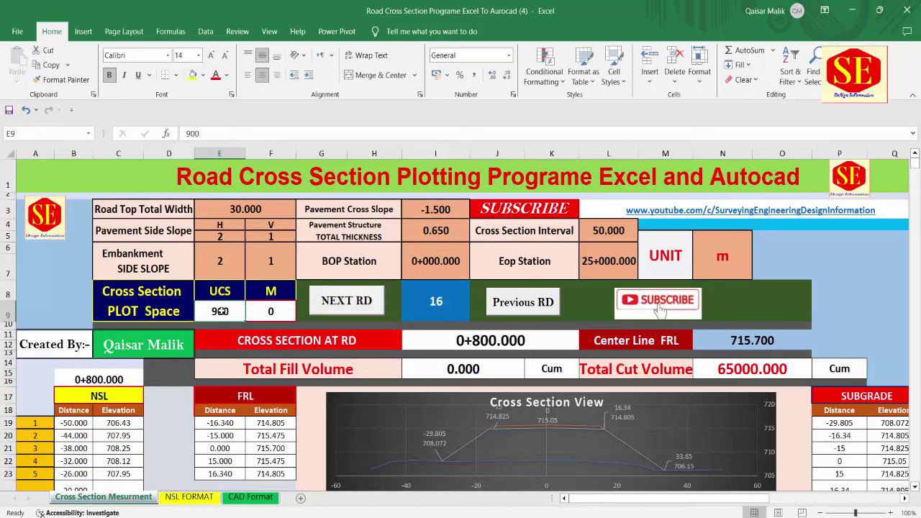
Set UCS plot space to 0 and cross-section number I8 to 1.
text(0)
key(Return)
click(266, 315)
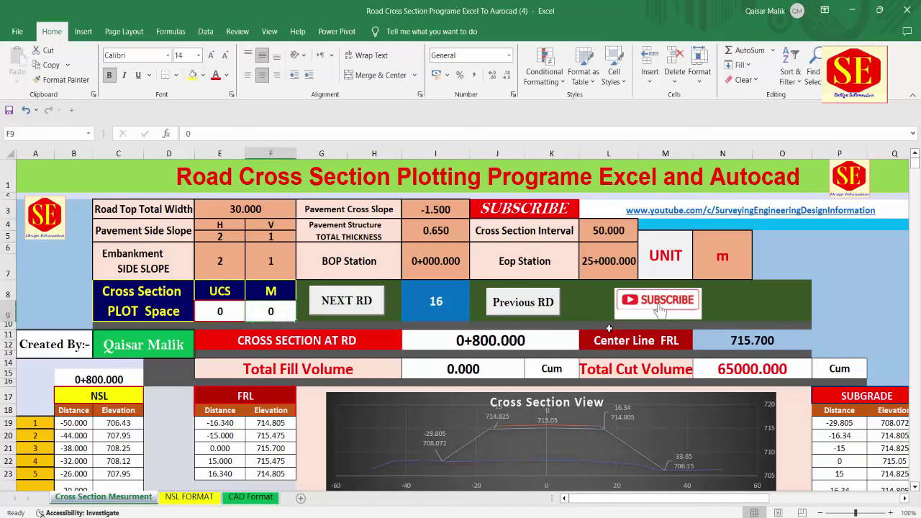
click(432, 302)
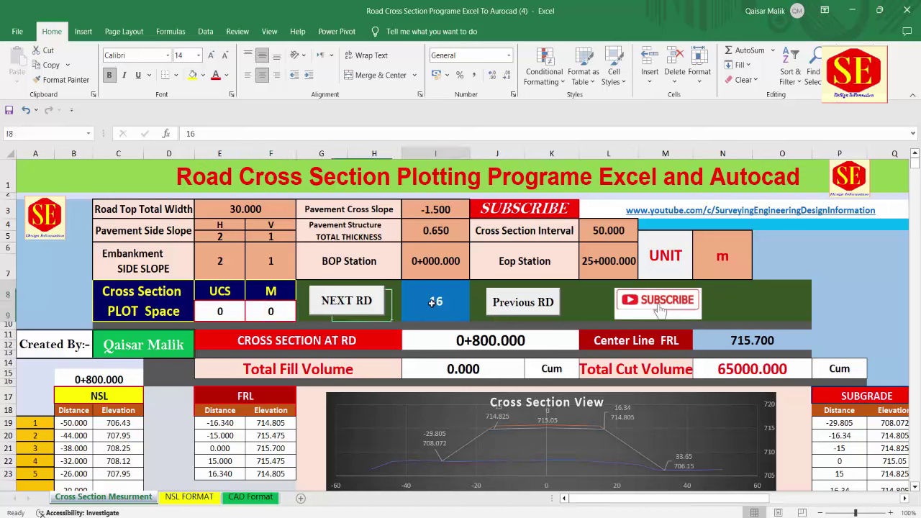
text(1)
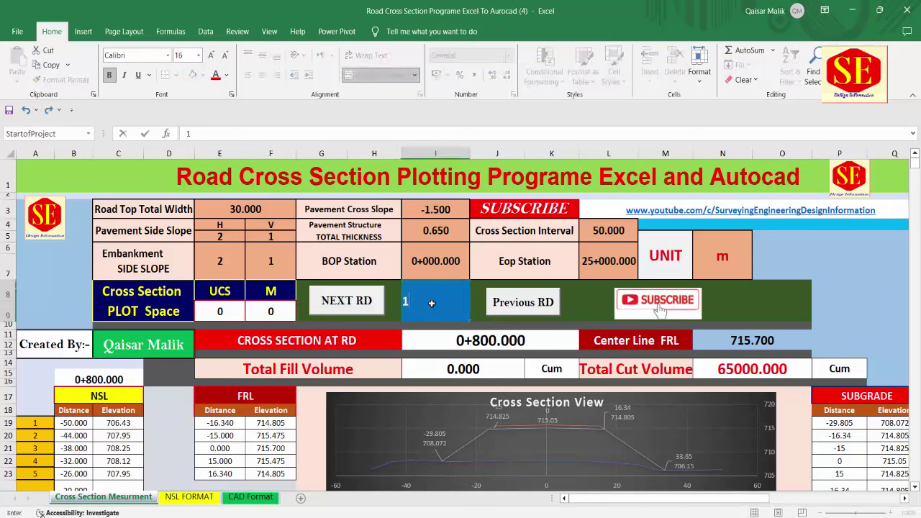
key(Return)
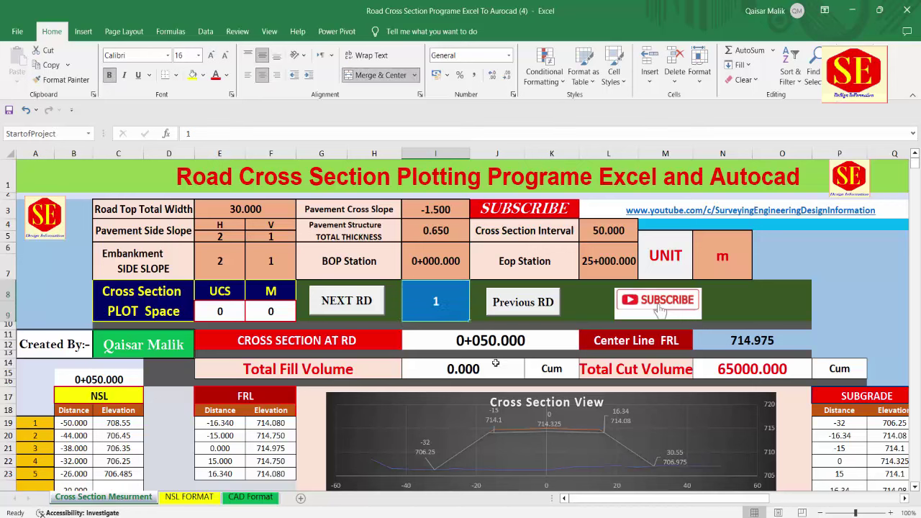
Check RD in I11, interval in L4 and the RD 50/100 NSL blocks, then return to the dashboard.
click(498, 342)
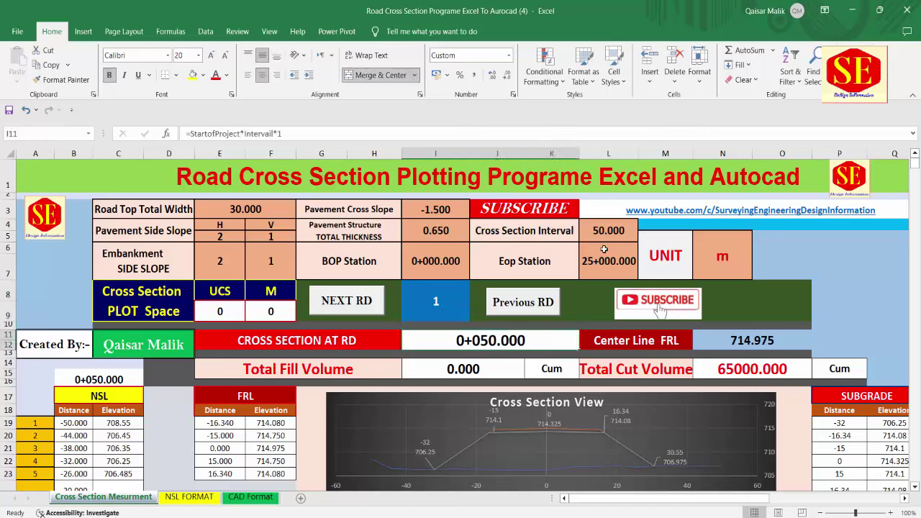
click(606, 235)
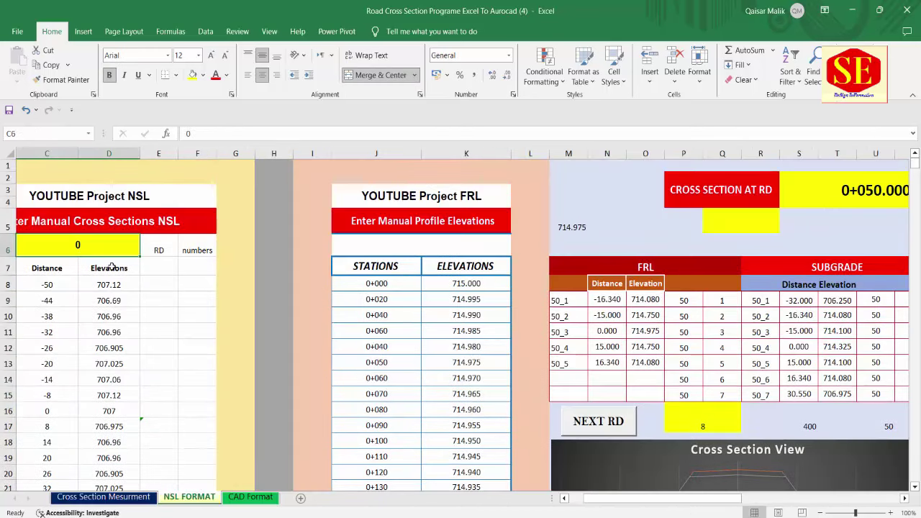
scroll(112, 335, down, 5)
click(94, 342)
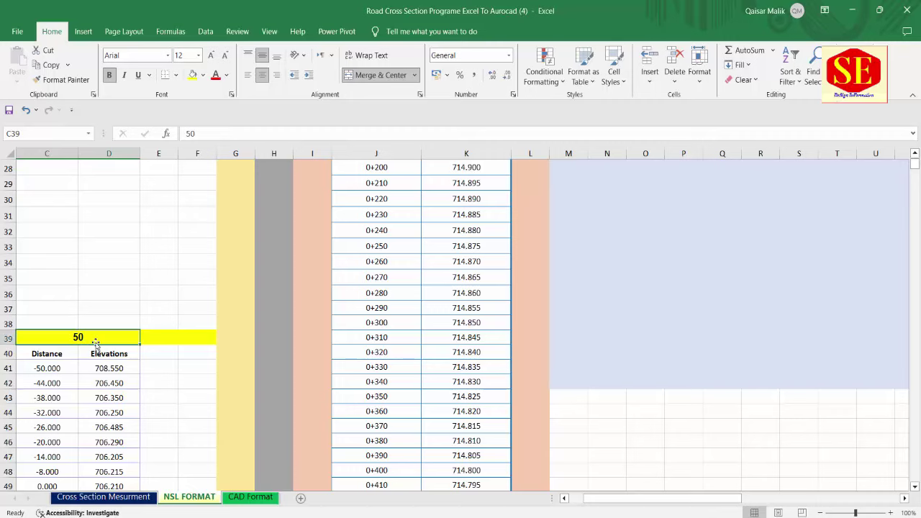
scroll(95, 351, down, 4)
scroll(93, 382, down, 6)
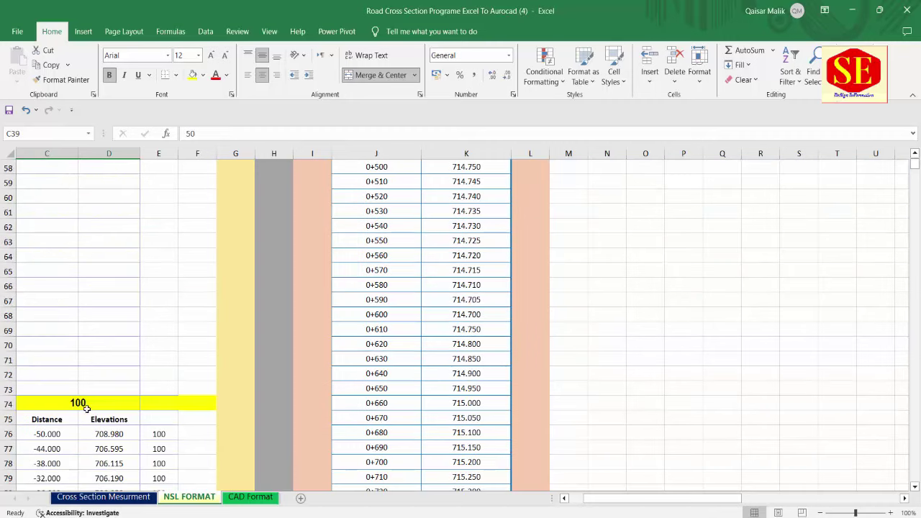
click(86, 407)
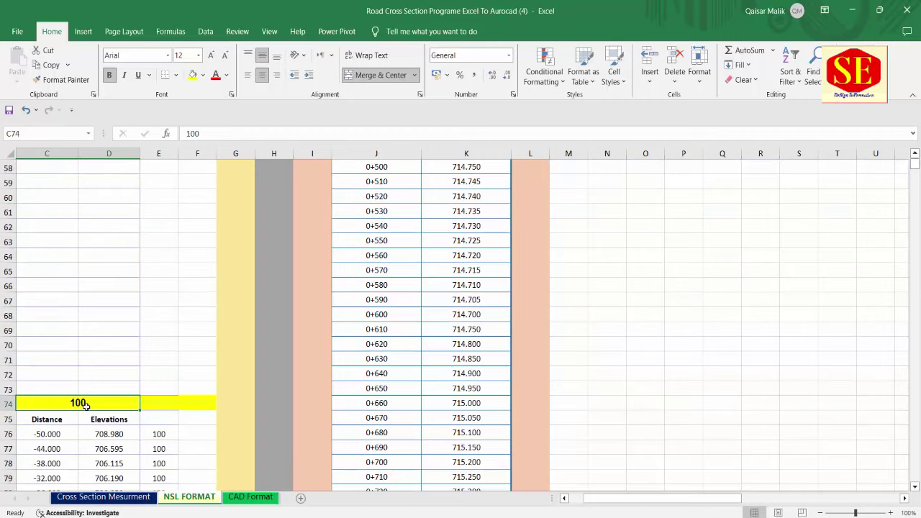
click(94, 501)
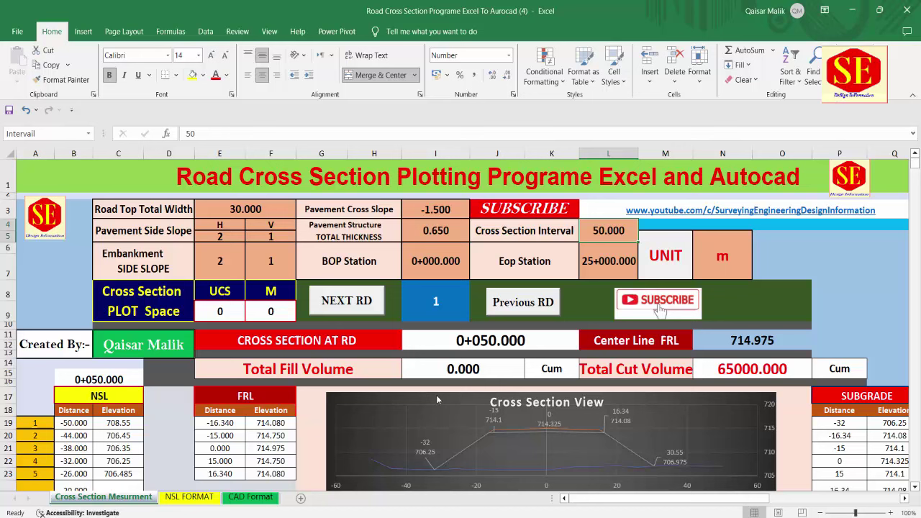
double_click(609, 231)
key(Return)
click(610, 231)
text(20)
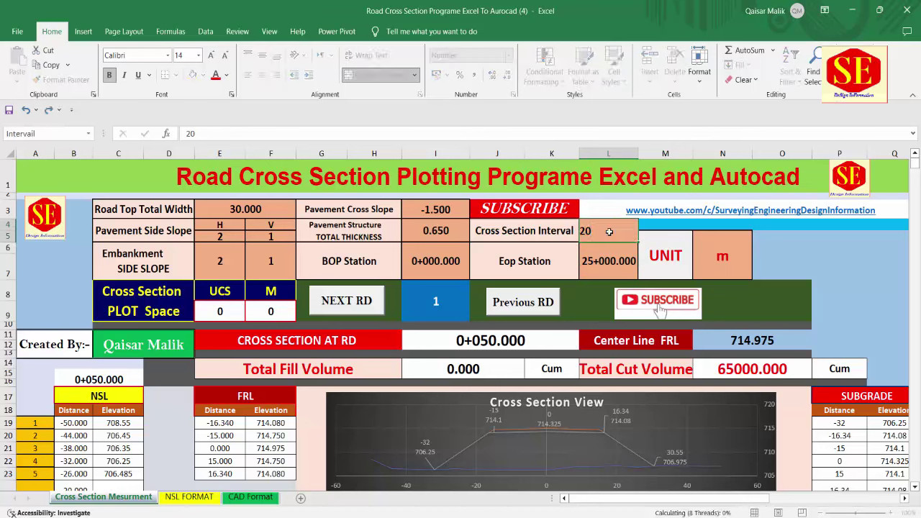
key(Return)
click(609, 231)
text(10)
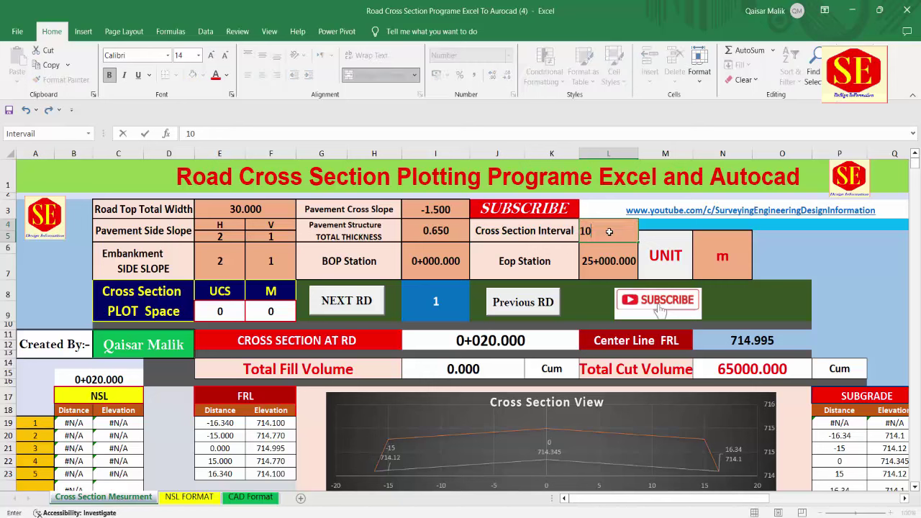
key(Return)
click(610, 231)
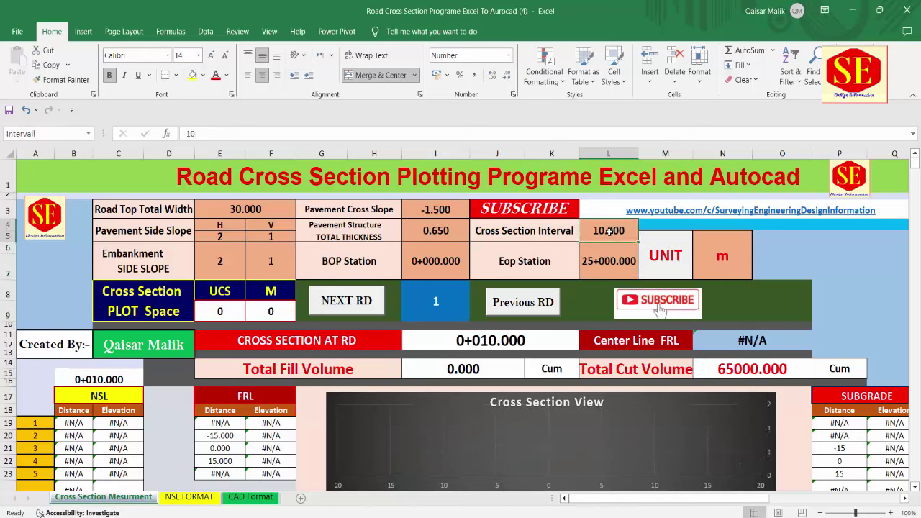
text(50)
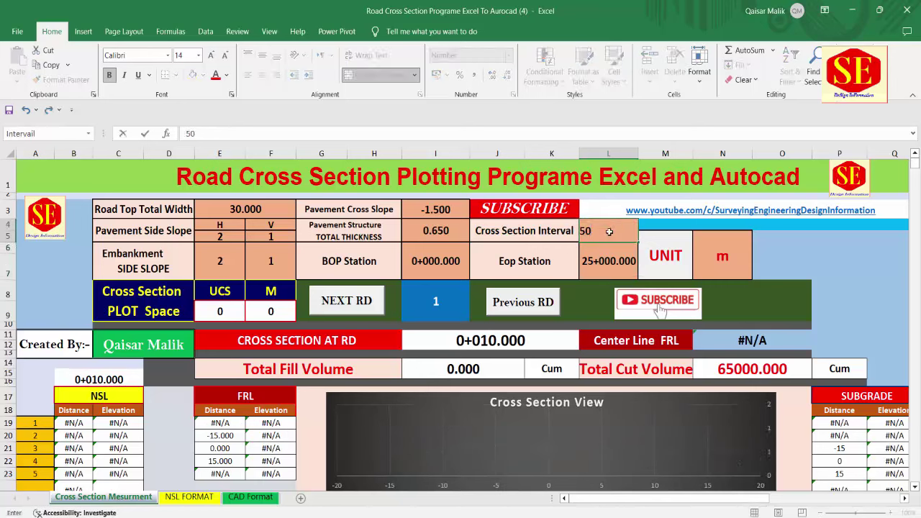
key(Return)
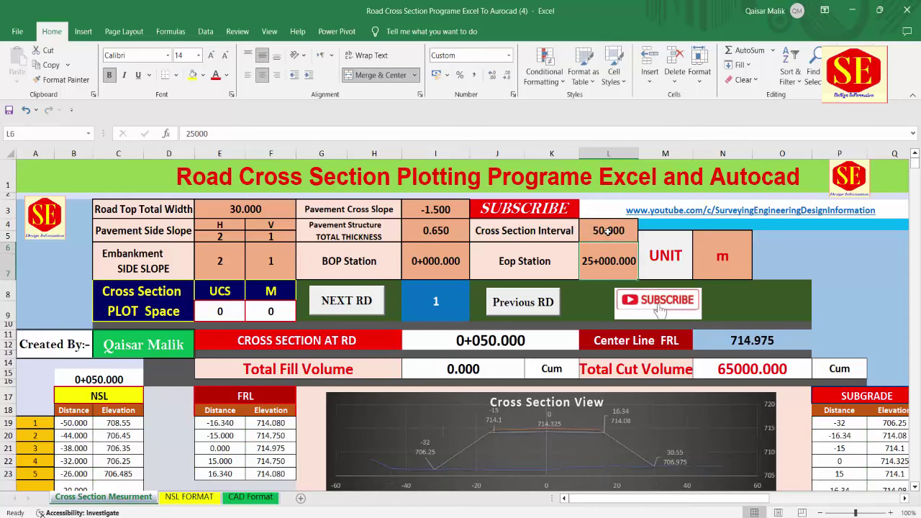
click(610, 233)
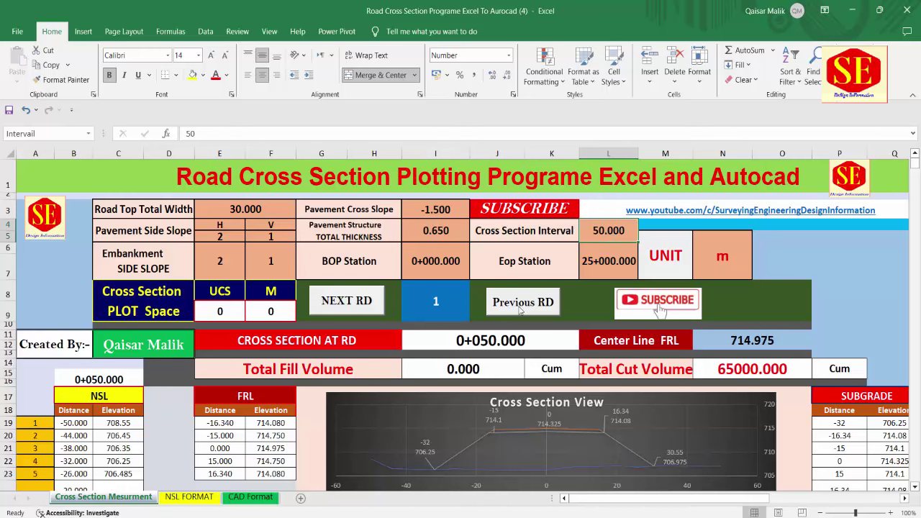
Reset the RD counter in I8 to 0 and check the station and plot space values.
scroll(341, 353, down, 1)
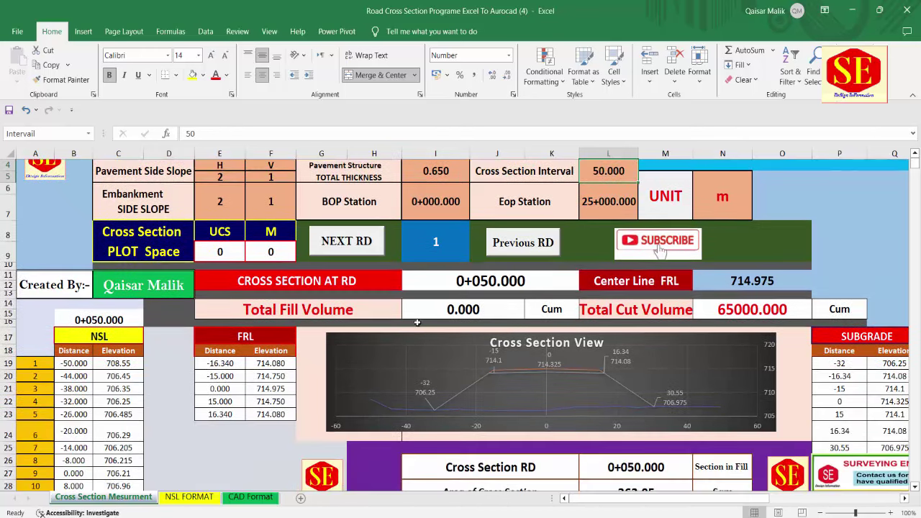
click(439, 248)
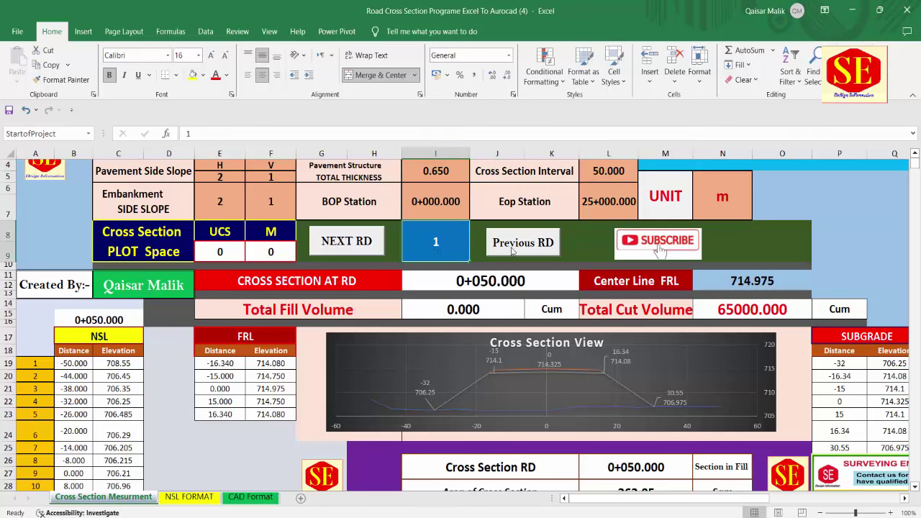
text(0)
key(Return)
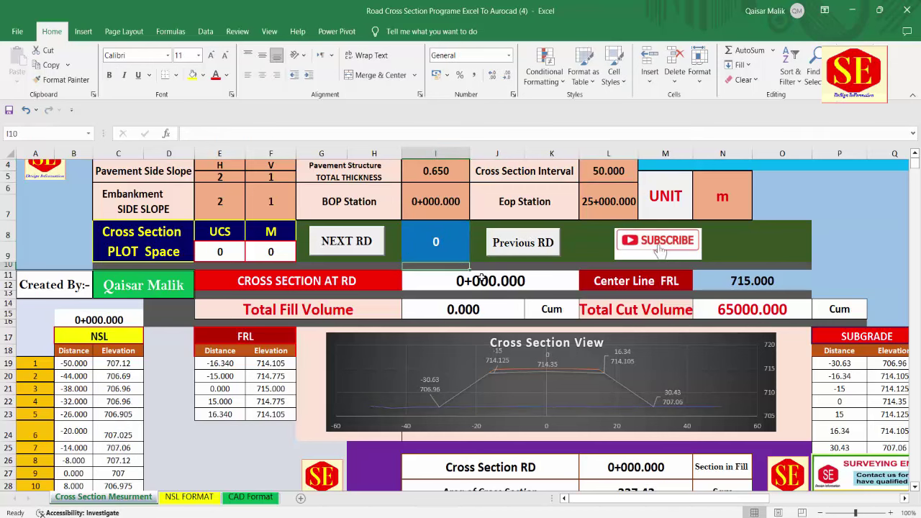
click(481, 279)
click(437, 242)
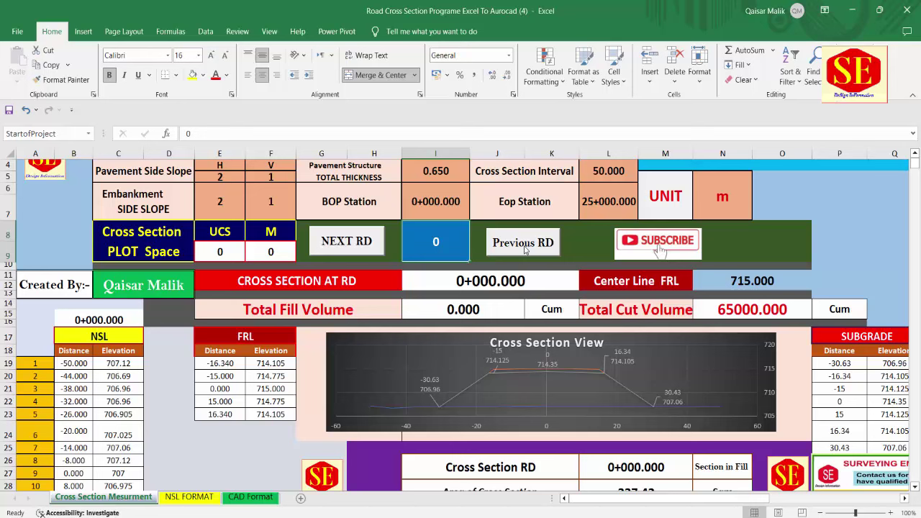
click(278, 249)
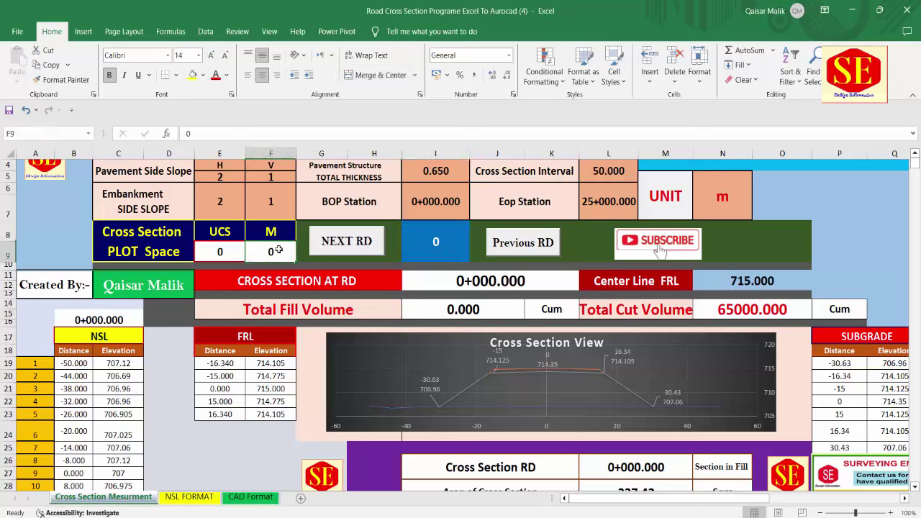
Select the NSL, FRL and subgrade tables and scroll around the sheet back to the top.
scroll(464, 374, down, 2)
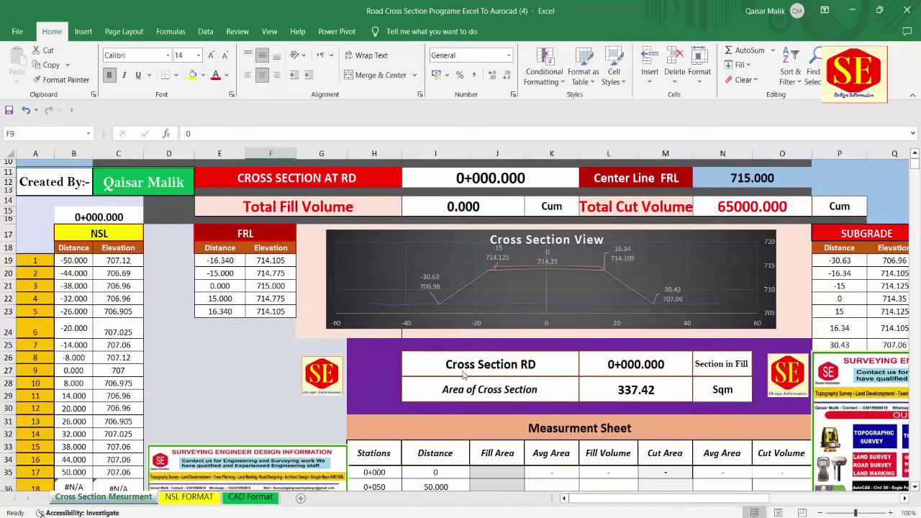
drag(29, 235, 119, 487)
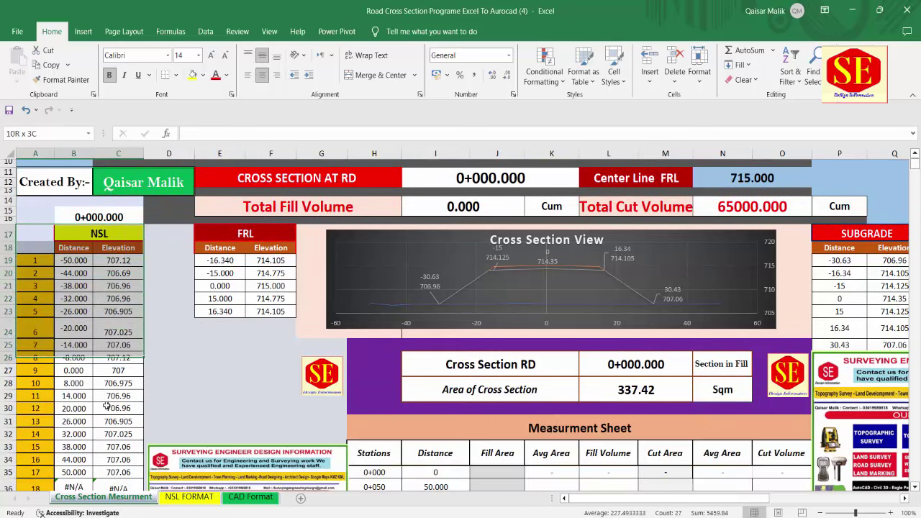
drag(212, 240, 272, 310)
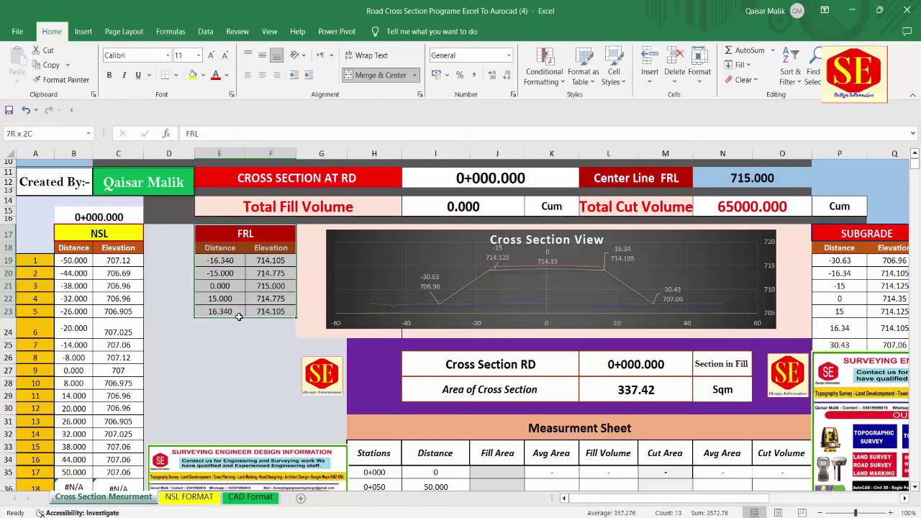
drag(841, 262, 817, 345)
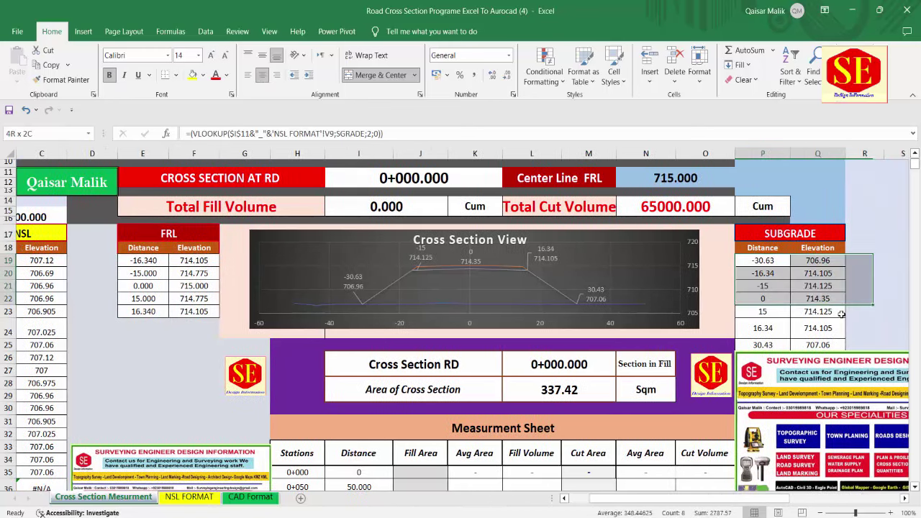
scroll(785, 238, down, 4)
scroll(784, 288, down, 1)
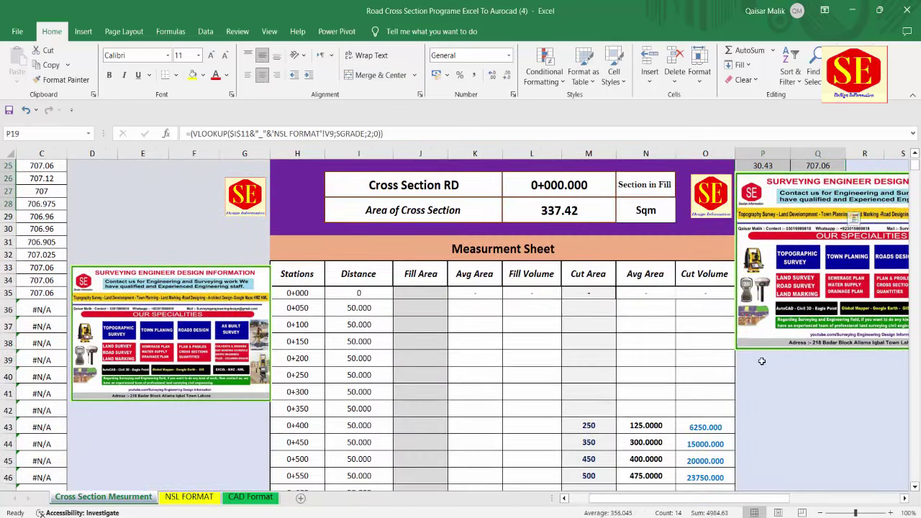
drag(765, 499, 845, 499)
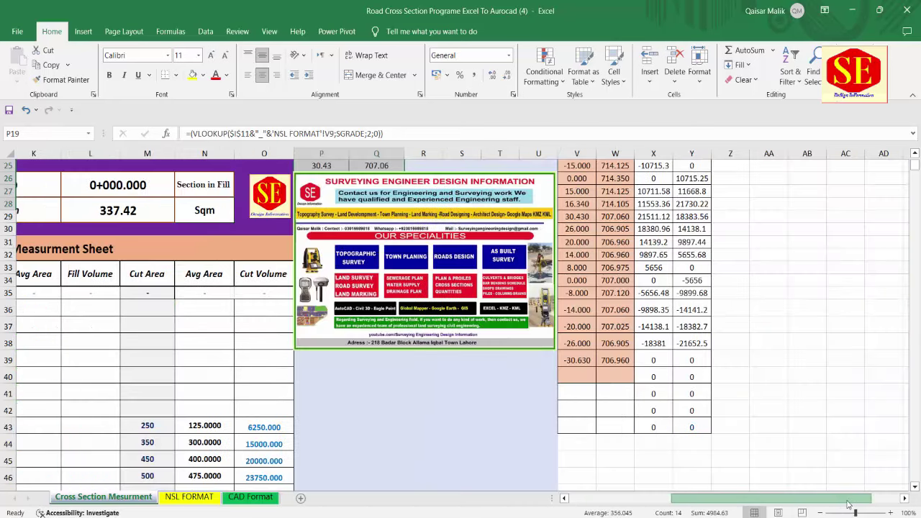
scroll(617, 206, up, 3)
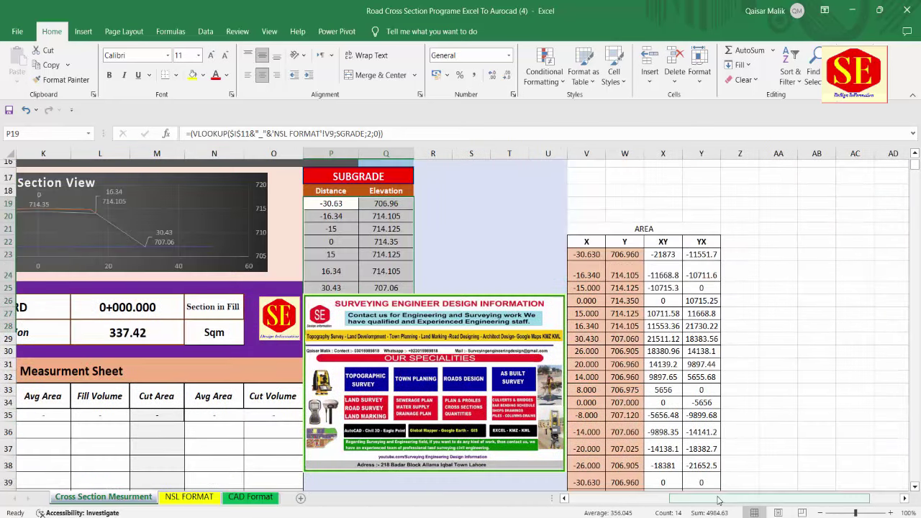
drag(719, 499, 579, 506)
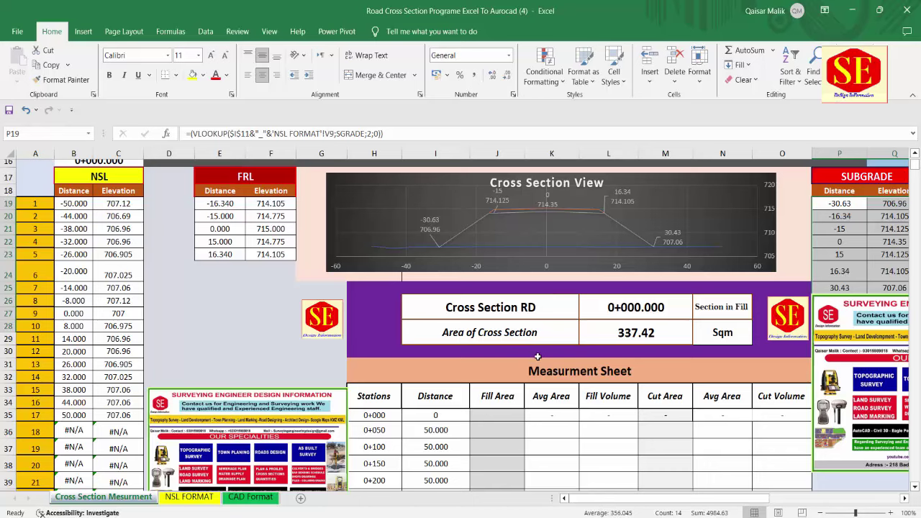
scroll(537, 356, up, 4)
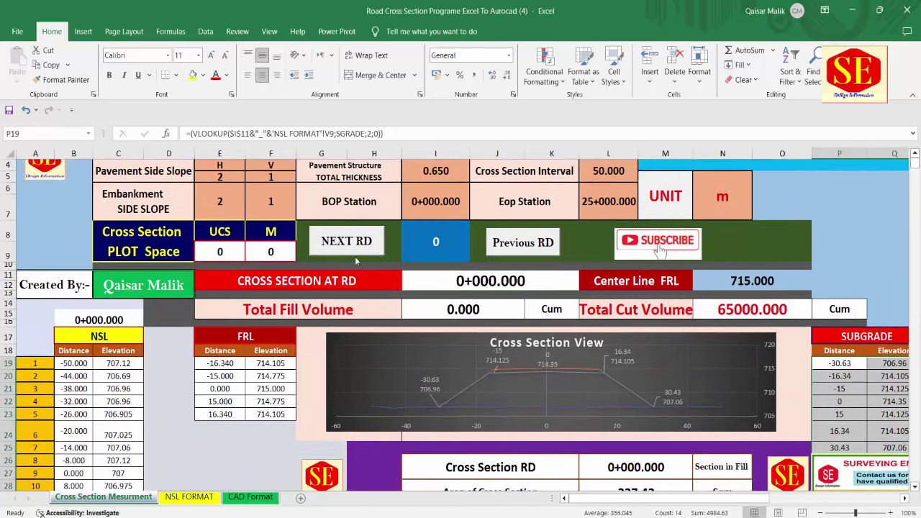
click(852, 232)
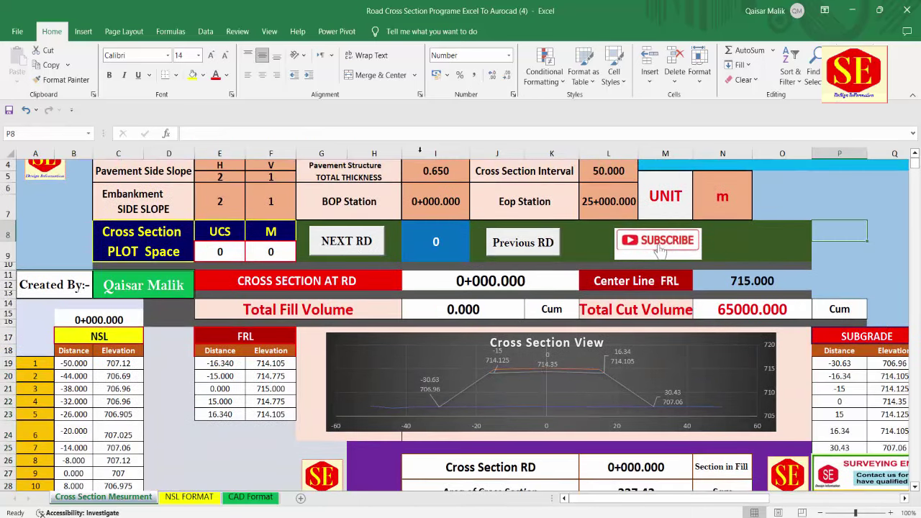
click(533, 241)
click(355, 243)
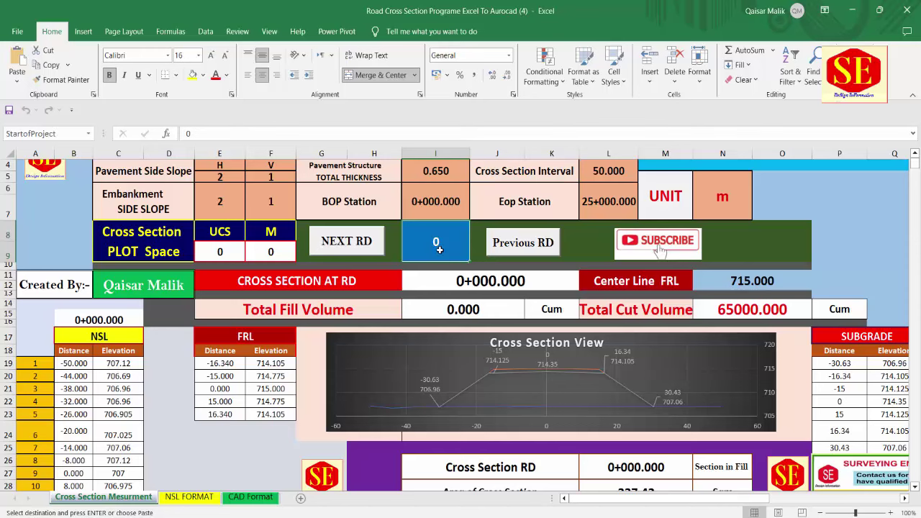
text(10)
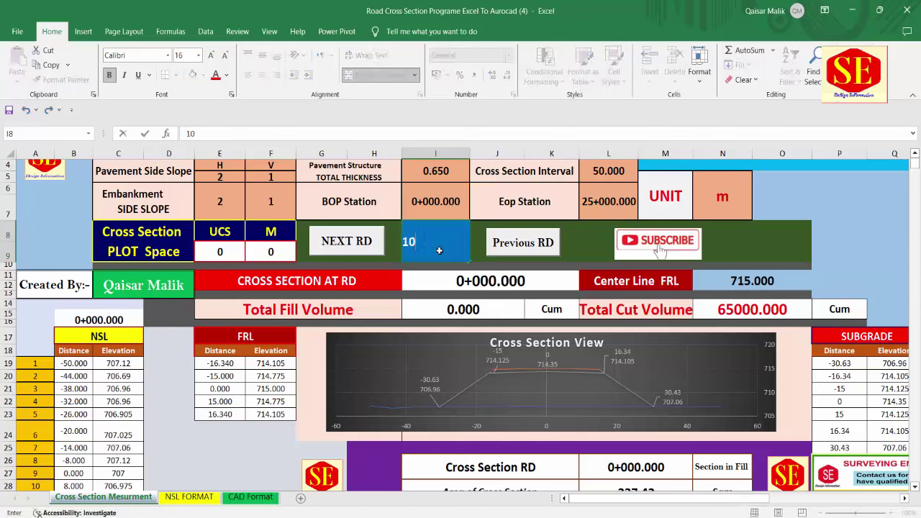
key(Return)
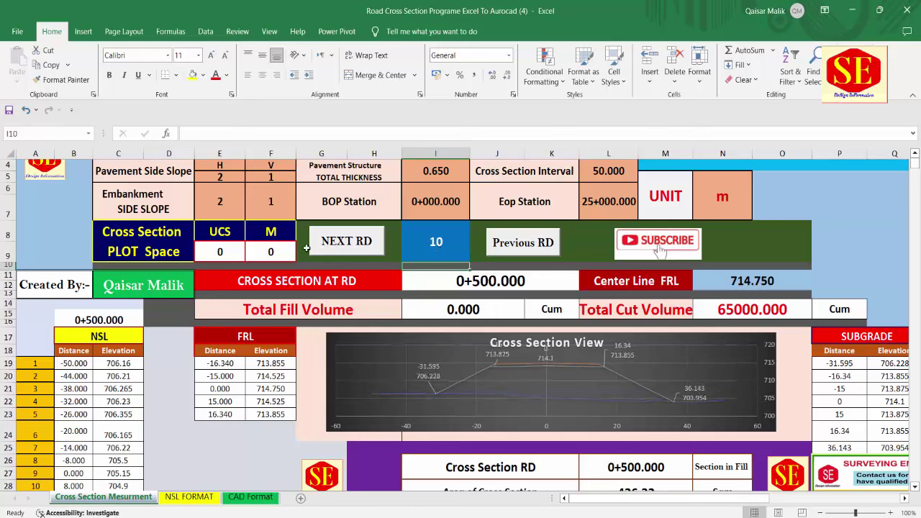
click(518, 246)
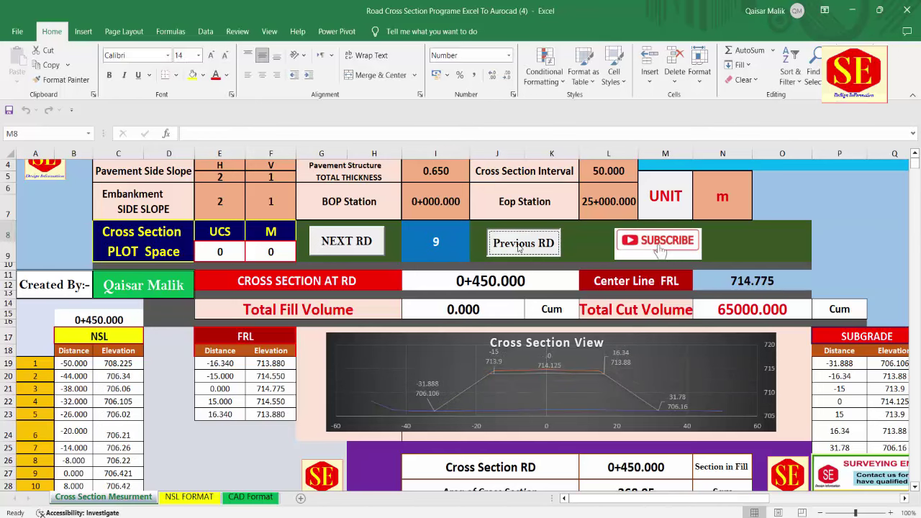
click(518, 248)
click(460, 244)
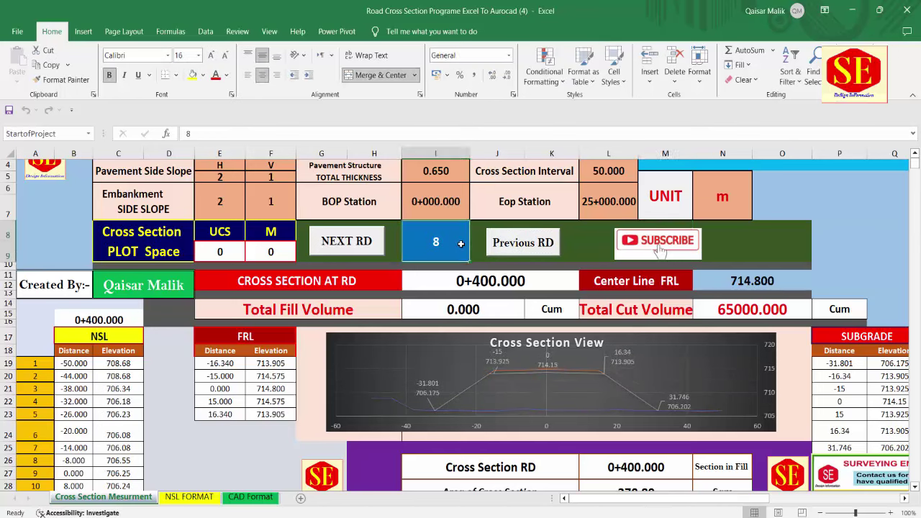
text(0)
key(Return)
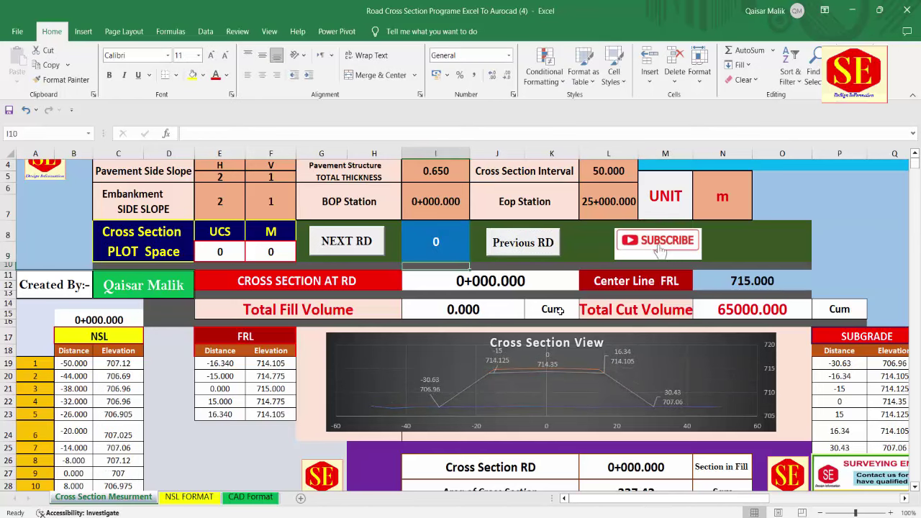
click(462, 252)
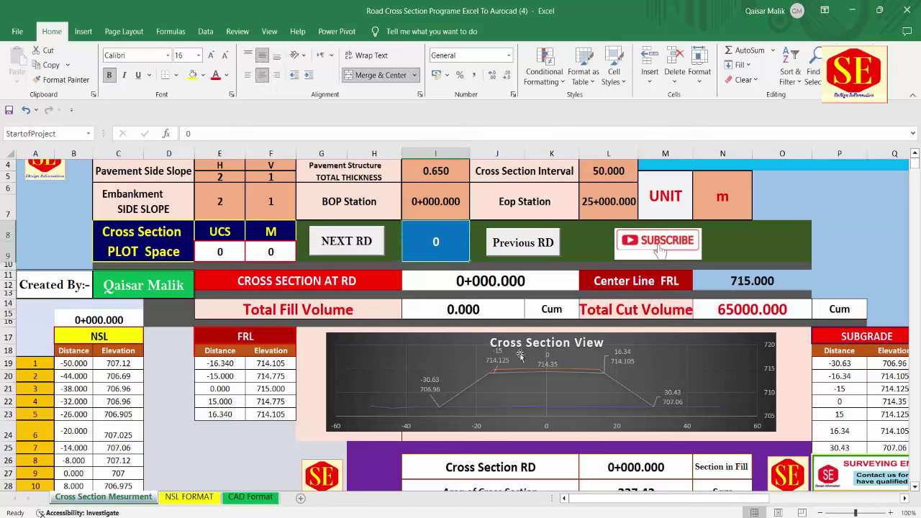
click(336, 244)
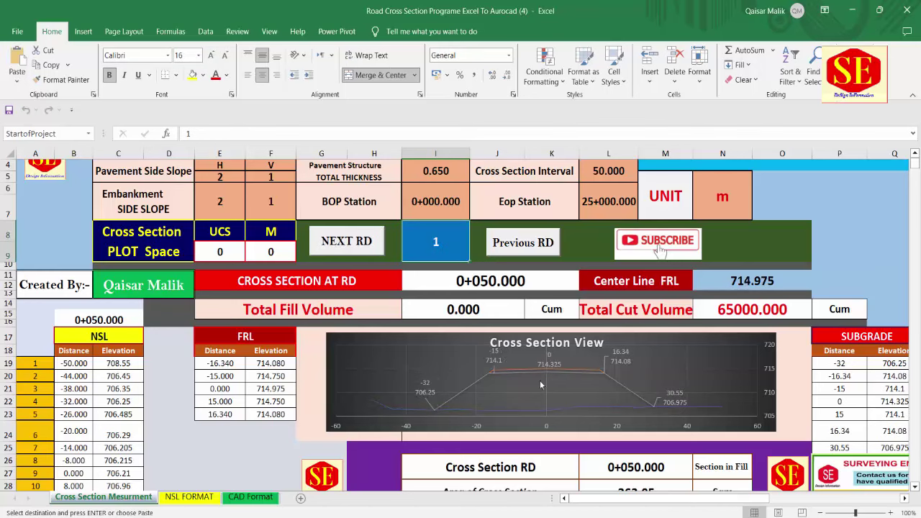
click(356, 250)
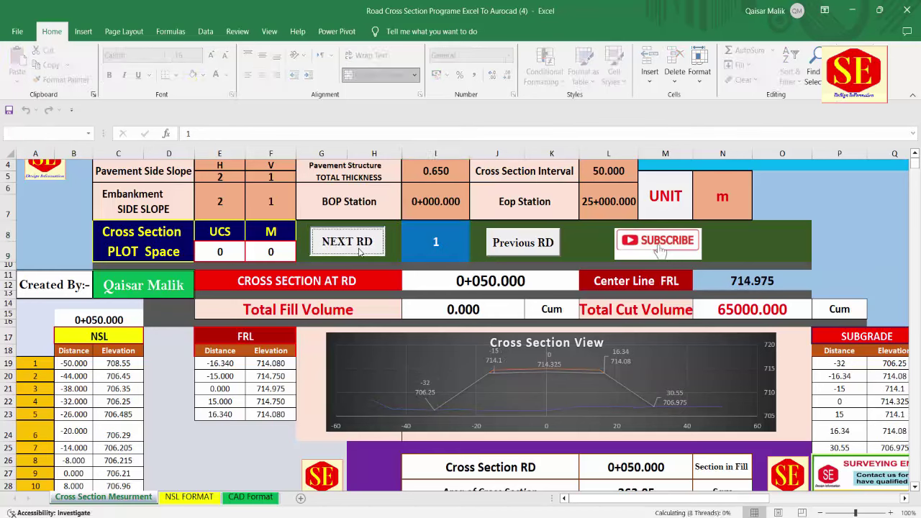
click(348, 250)
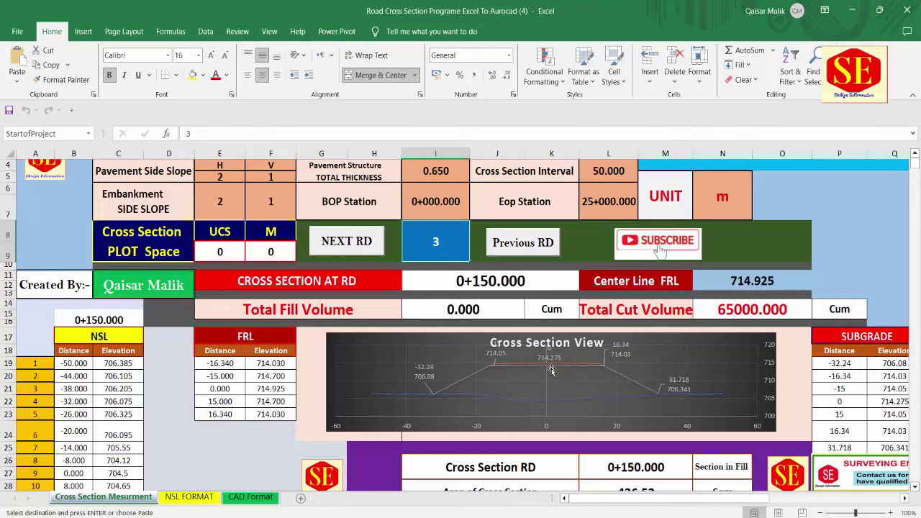
click(346, 245)
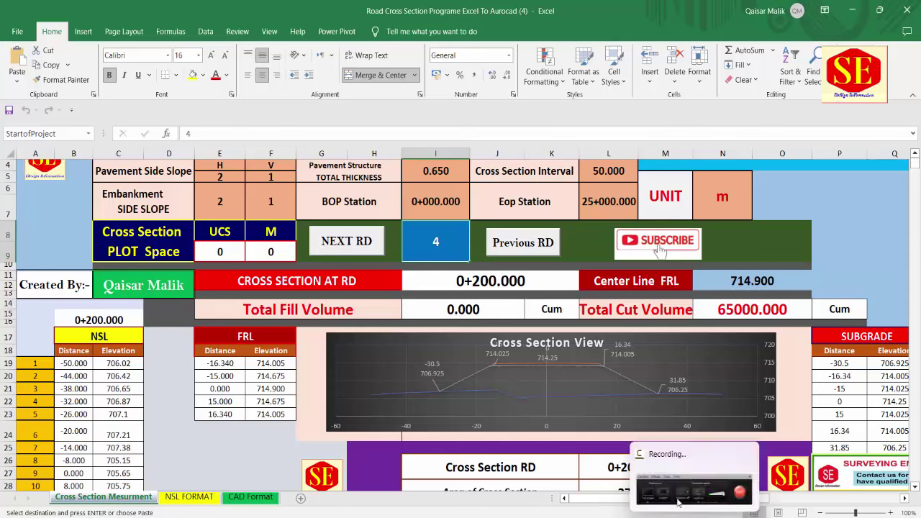
click(347, 244)
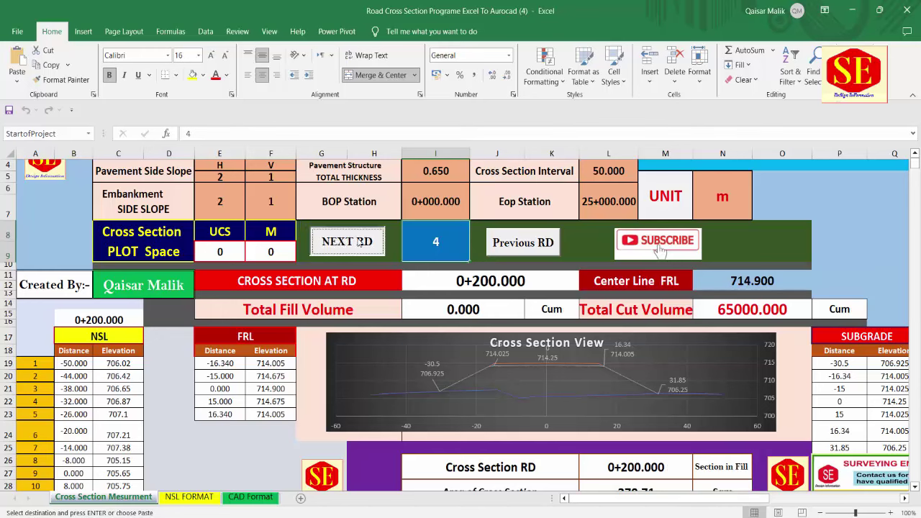
click(525, 245)
click(524, 245)
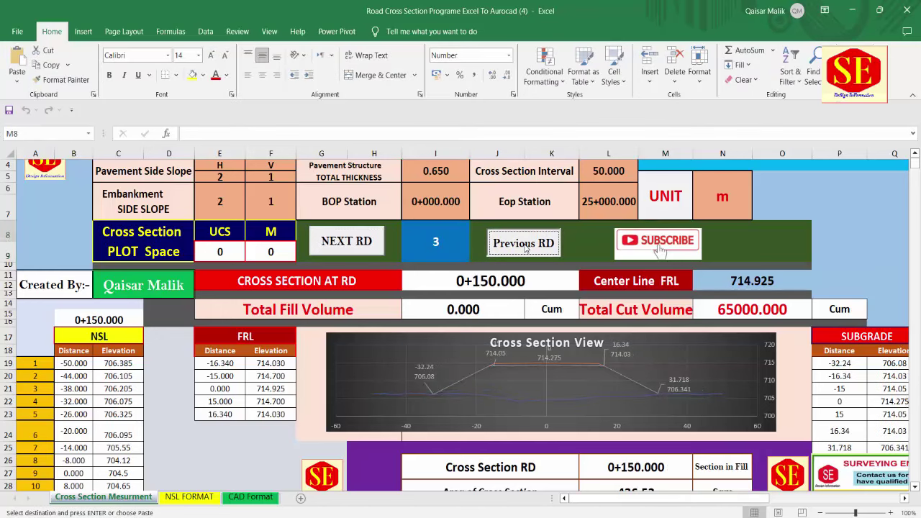
click(524, 245)
click(525, 245)
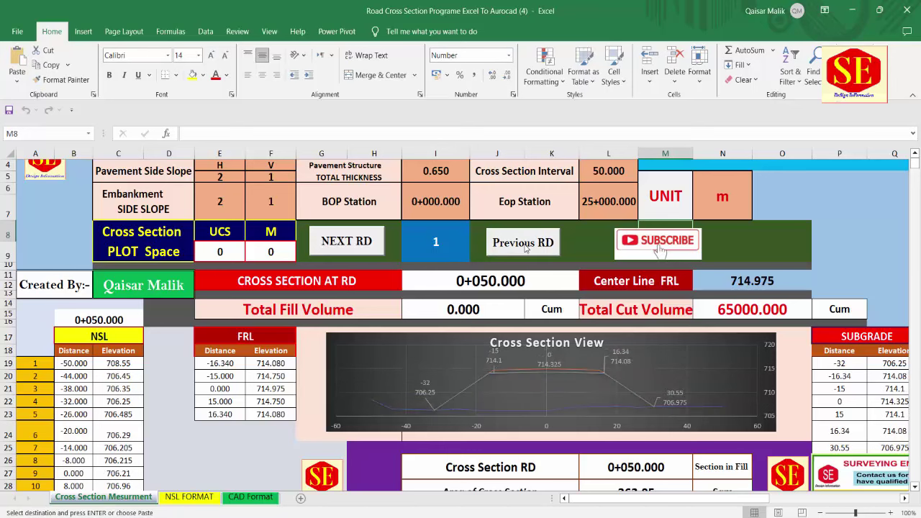
click(525, 246)
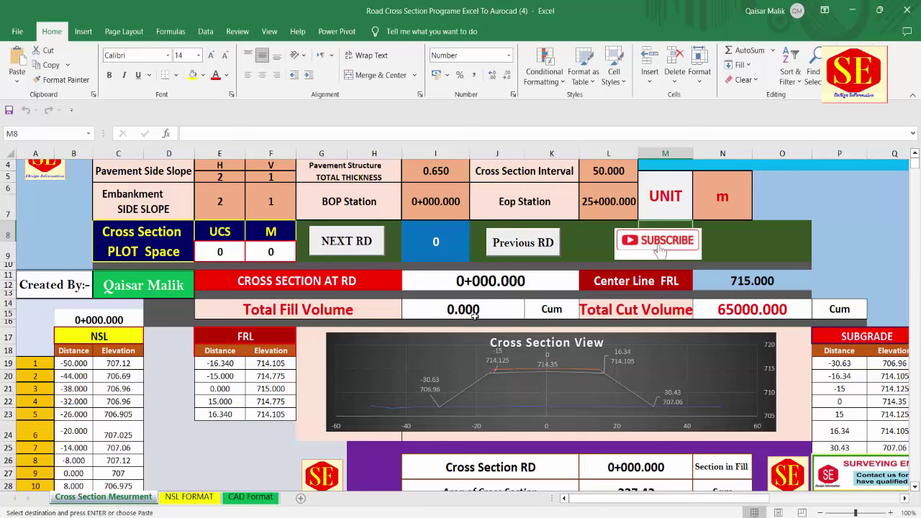
Inspect the 337.42 cross-section area and confirm the section is in fill.
scroll(515, 303, down, 1)
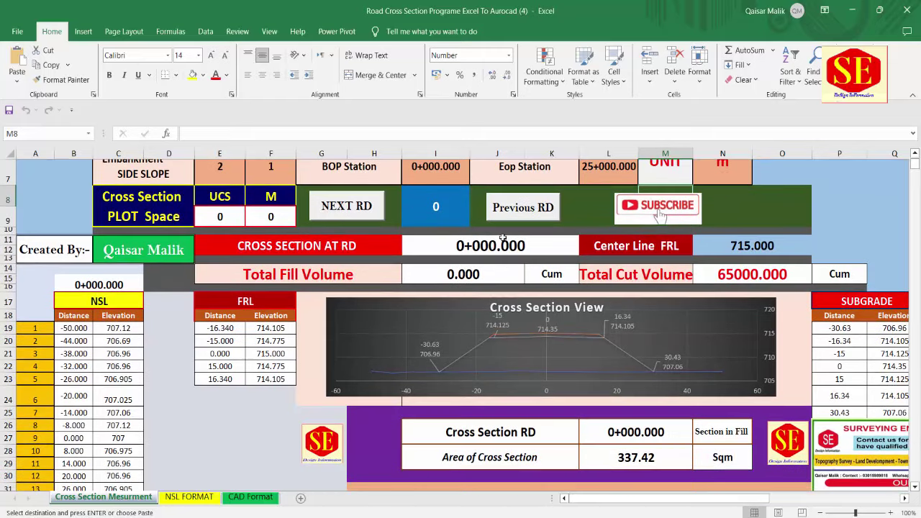
click(590, 459)
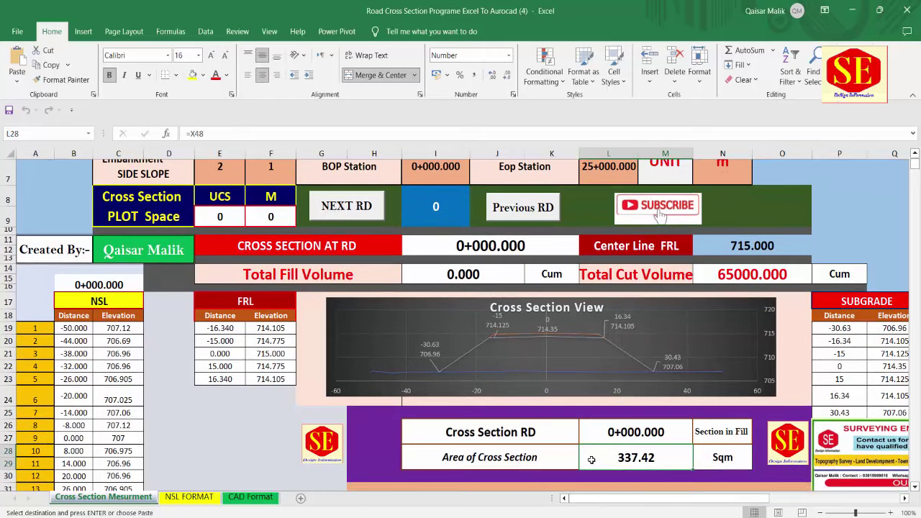
click(464, 432)
click(648, 431)
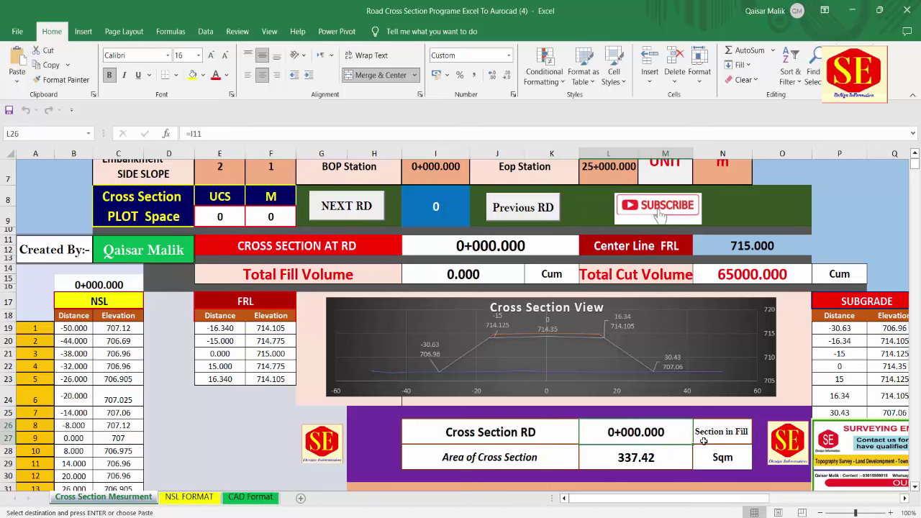
click(716, 431)
click(634, 461)
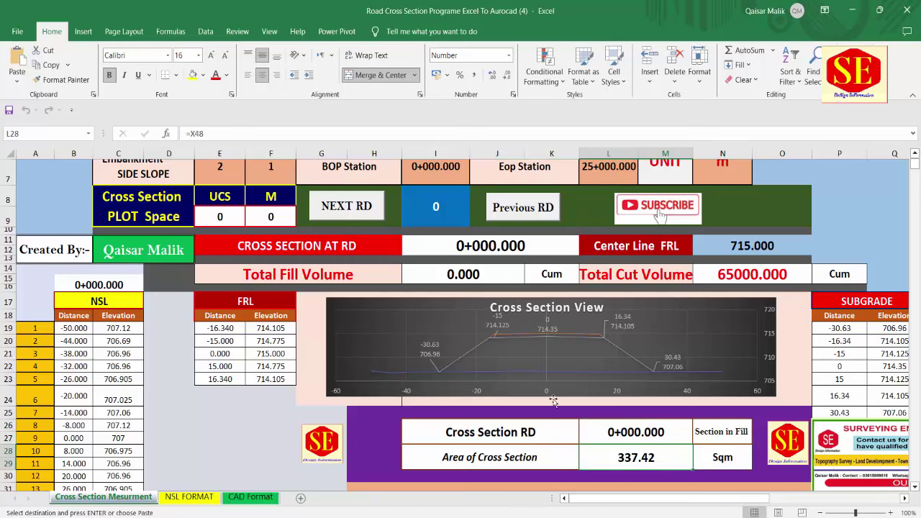
Enter 337.42 as the Fill Area for station 0+000 in the Measurment Sheet.
scroll(651, 365, down, 2)
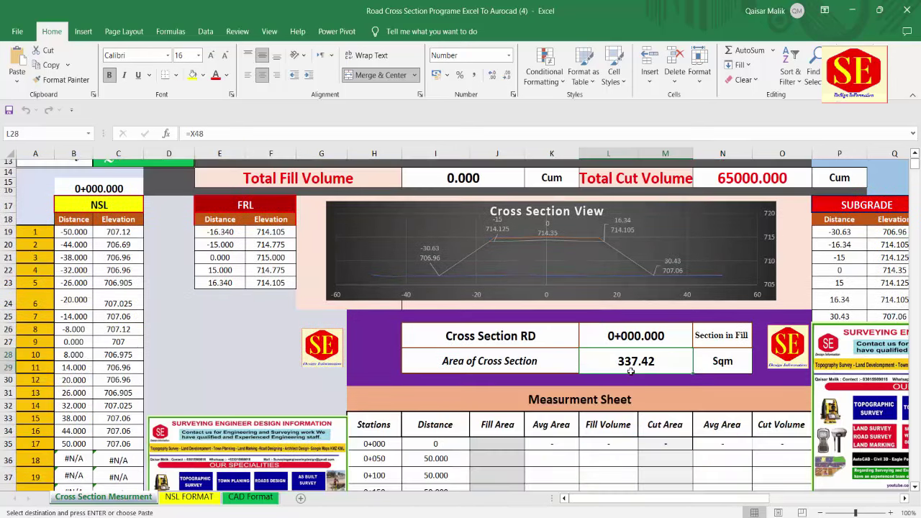
click(497, 444)
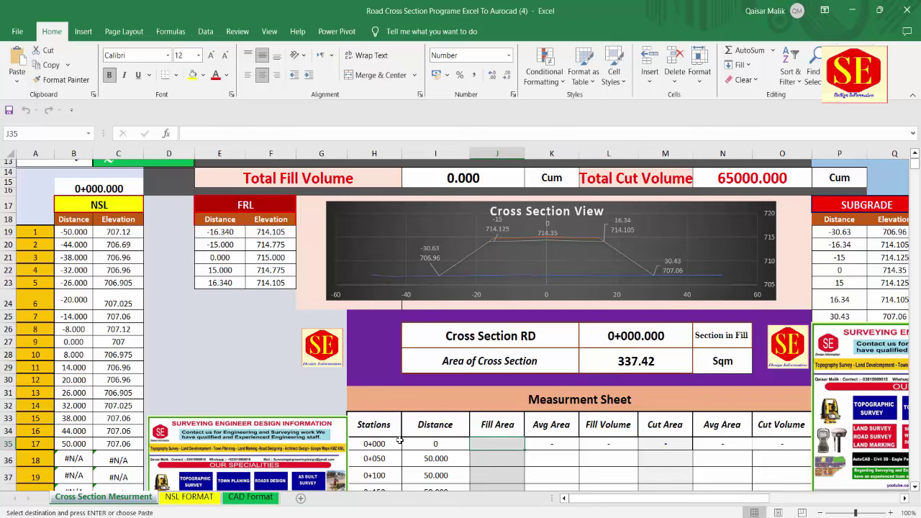
scroll(386, 425, down, 1)
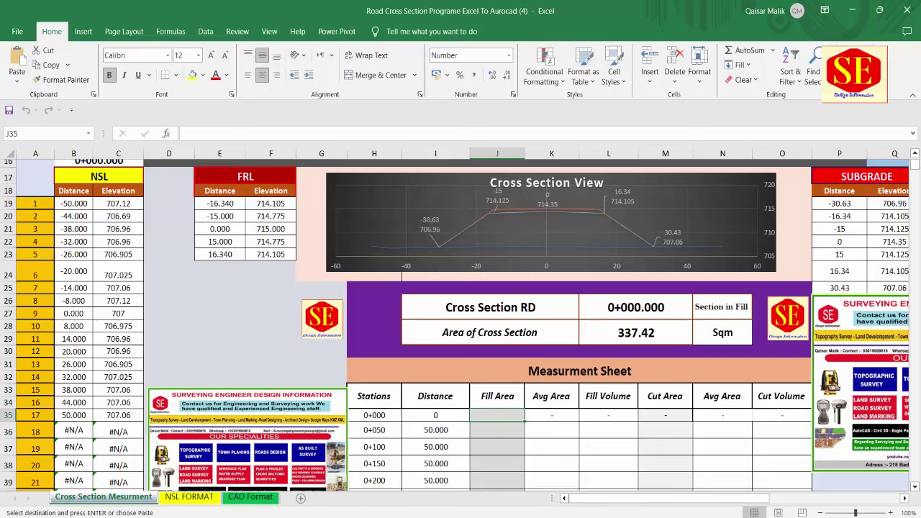
text(337.42)
key(Return)
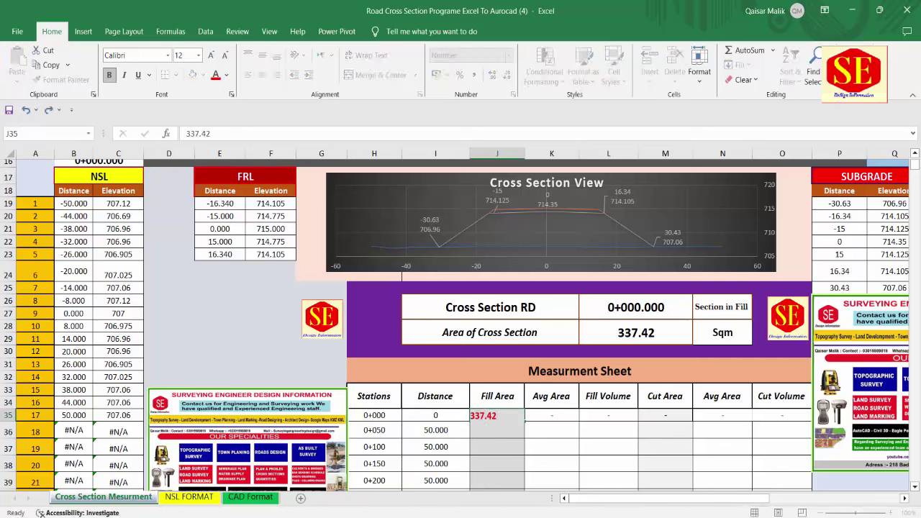
click(641, 335)
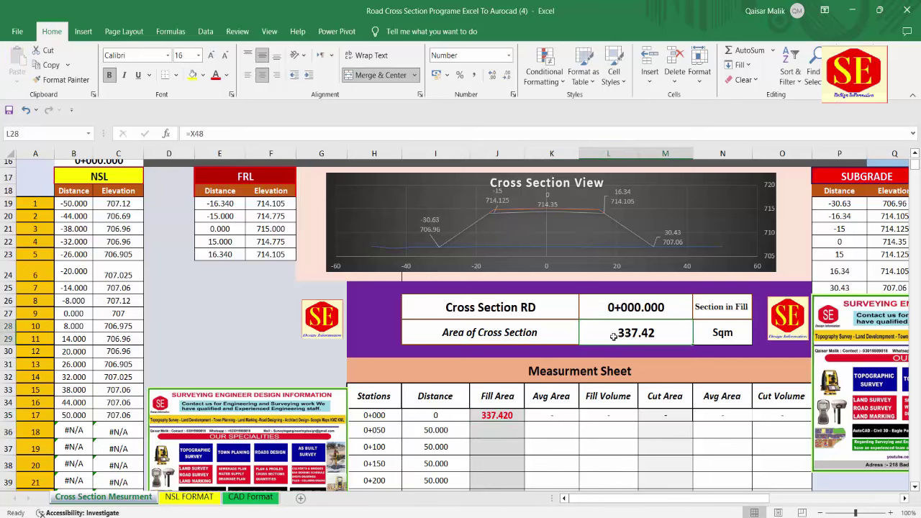
scroll(628, 333, up, 1)
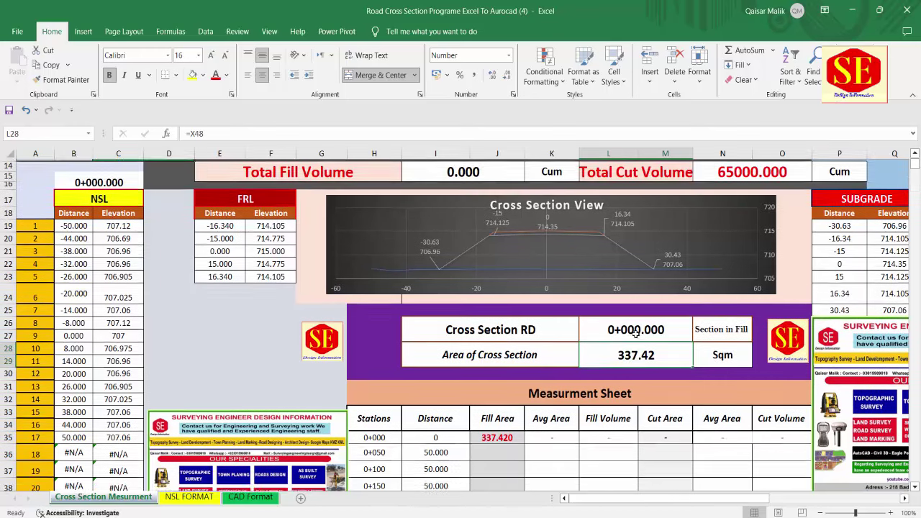
scroll(635, 334, up, 2)
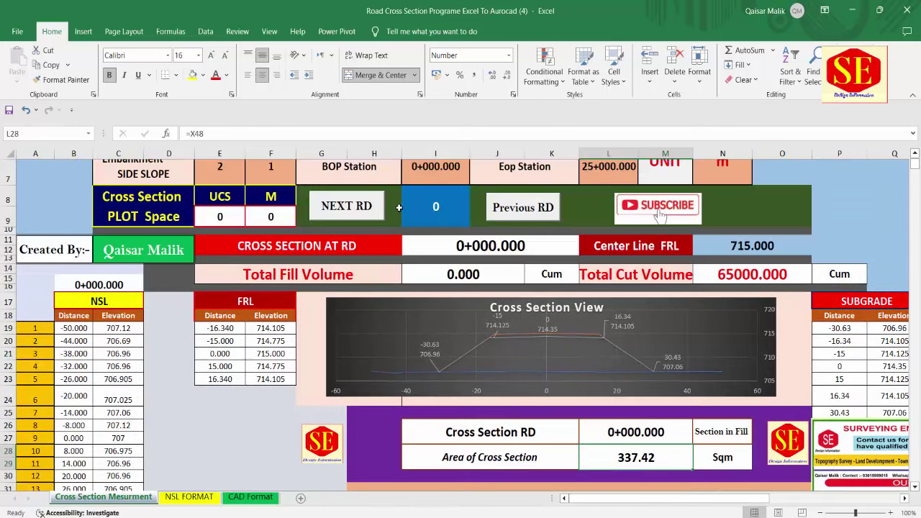
Advance to RD 0+050 and enter its fill area of 362.05 in the Fill Area column.
click(367, 209)
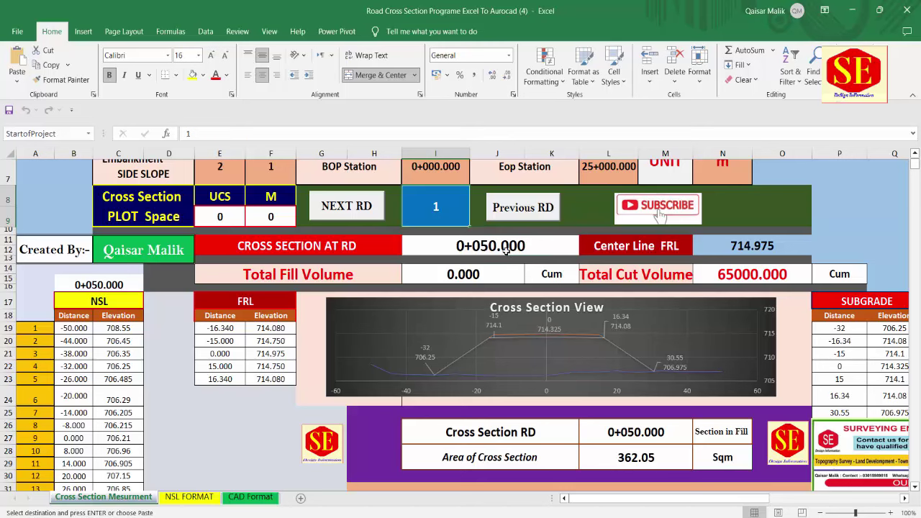
scroll(627, 413, down, 1)
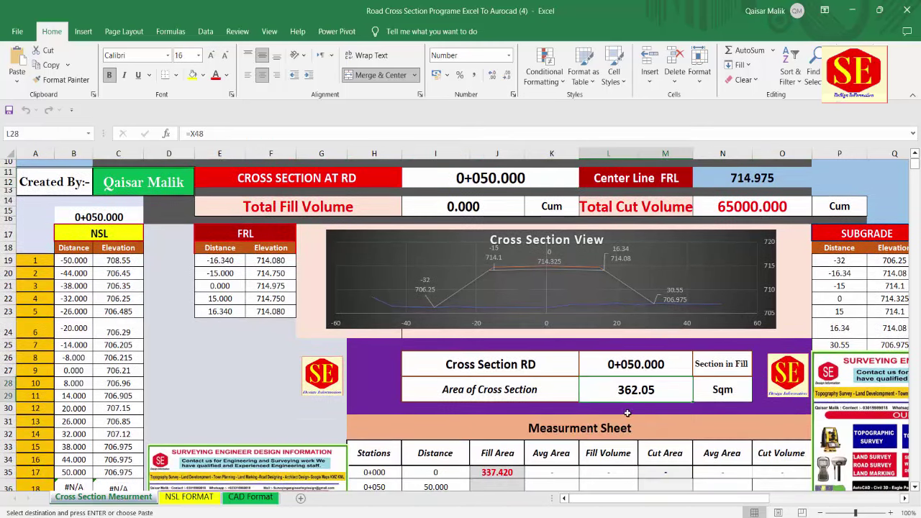
scroll(628, 413, down, 1)
click(498, 458)
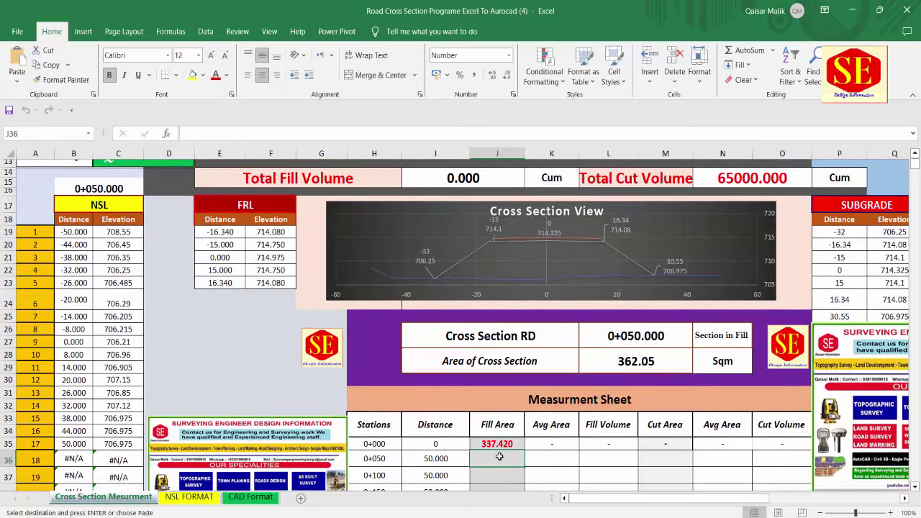
text(362.05)
key(Return)
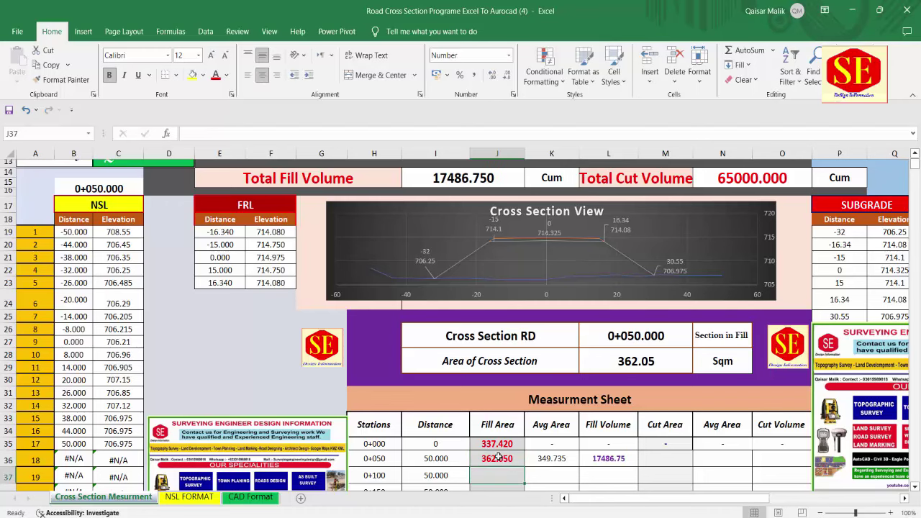
scroll(499, 360, up, 1)
scroll(469, 231, up, 2)
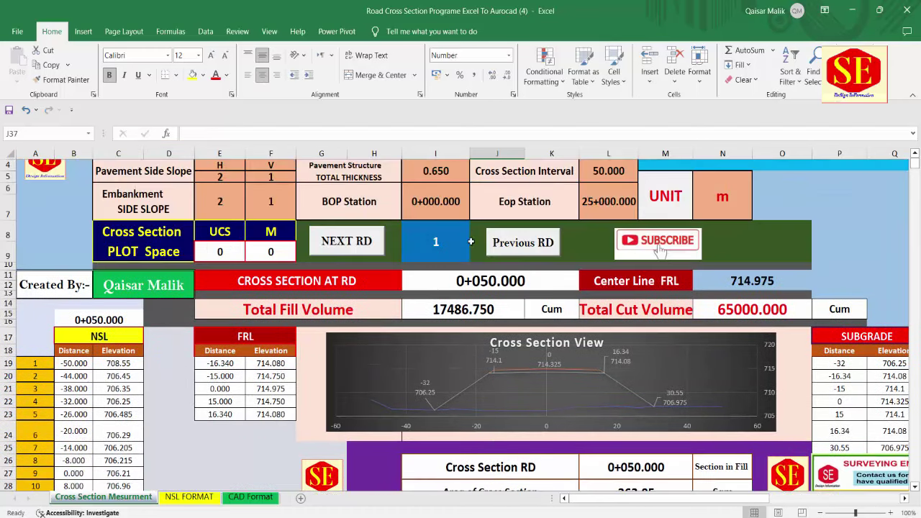
Advance to RD 0+100 and enter its fill area of 344.36.
click(360, 250)
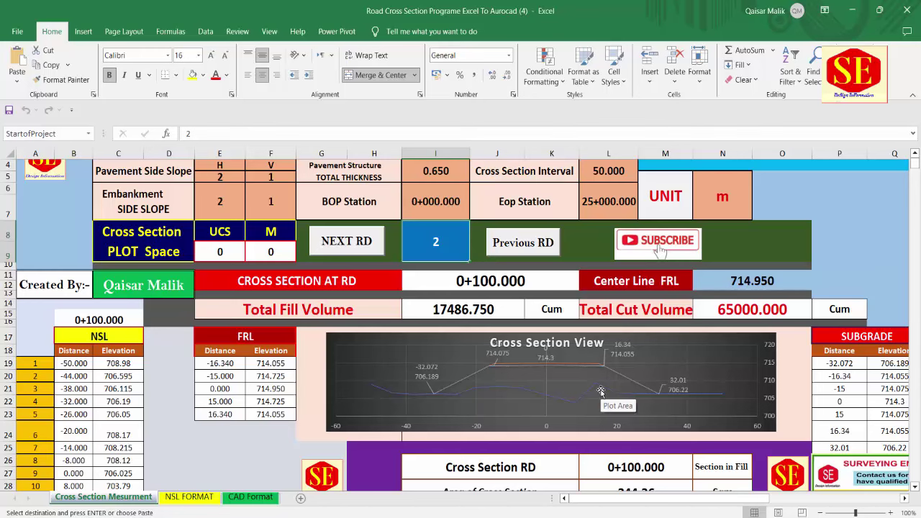
scroll(600, 390, down, 2)
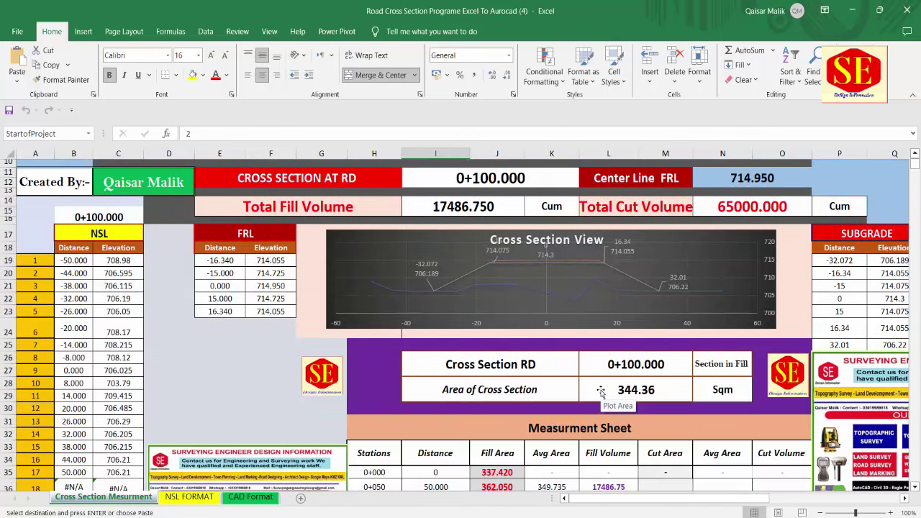
scroll(600, 390, down, 1)
click(518, 477)
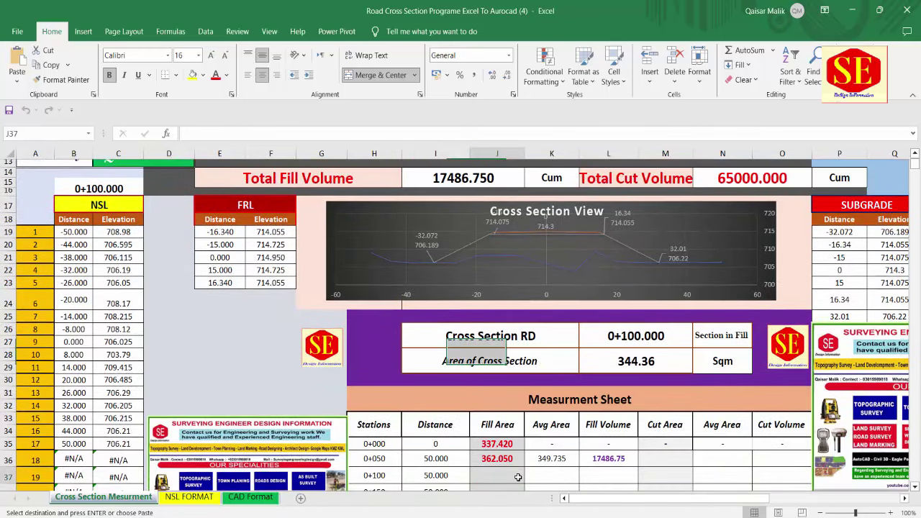
text(344.36)
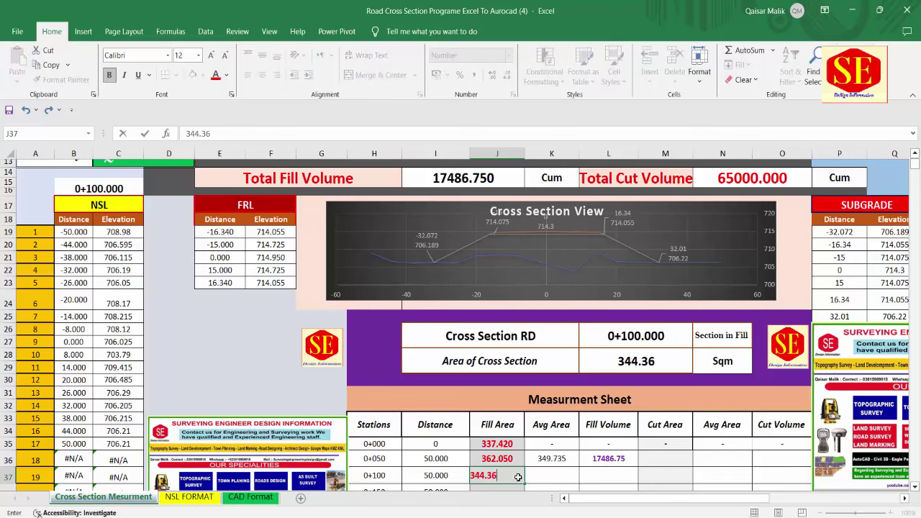
key(Return)
scroll(658, 225, up, 3)
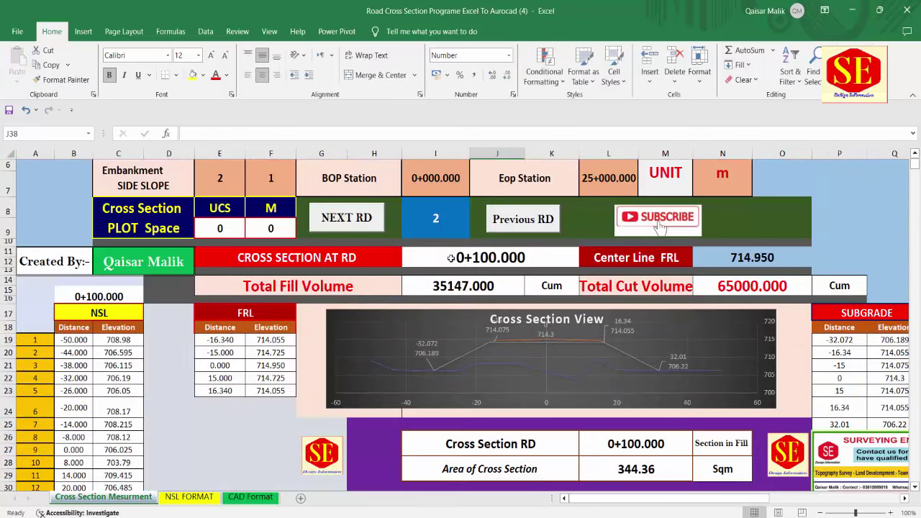
Advance to RD 0+150 and enter its fill area of 436.52.
click(367, 223)
scroll(507, 288, down, 2)
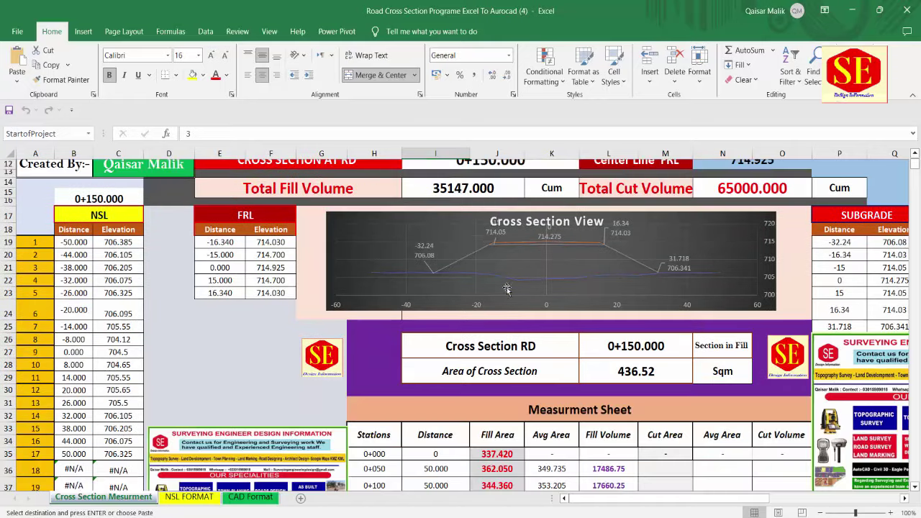
scroll(506, 289, down, 1)
click(501, 475)
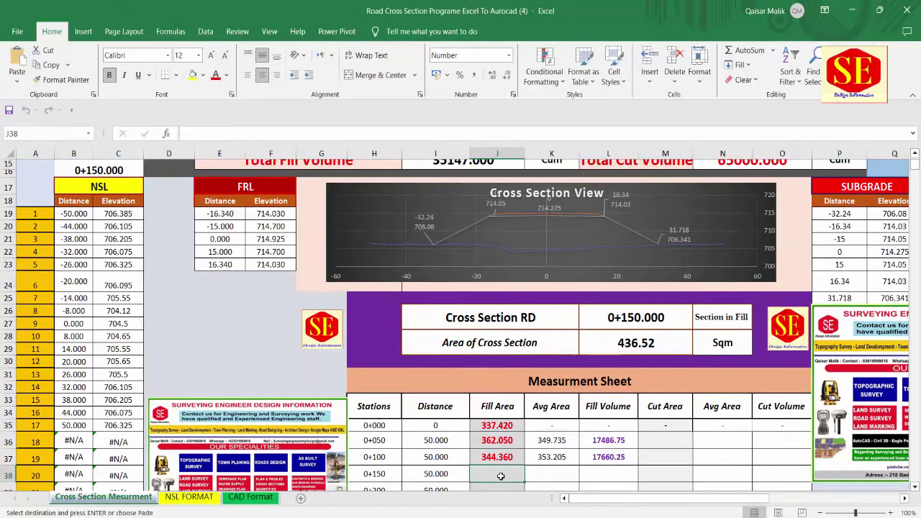
text(436.52)
key(Return)
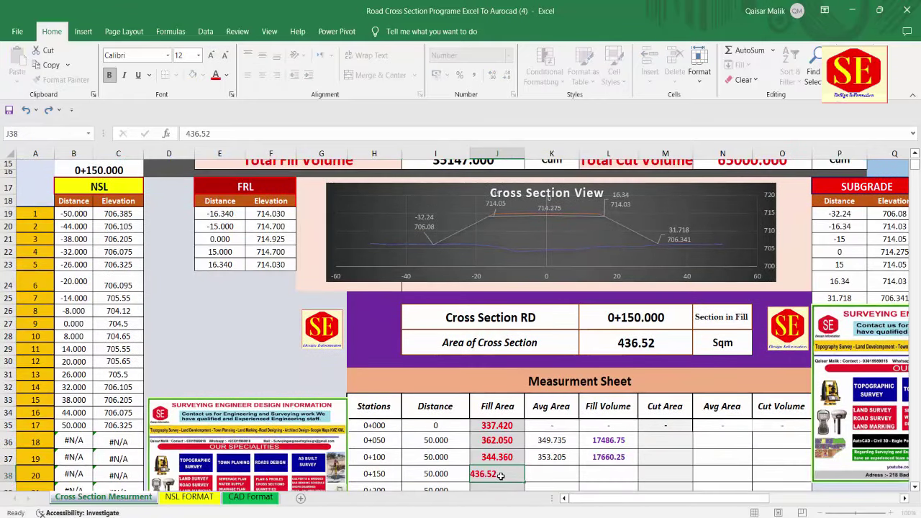
scroll(576, 446, down, 2)
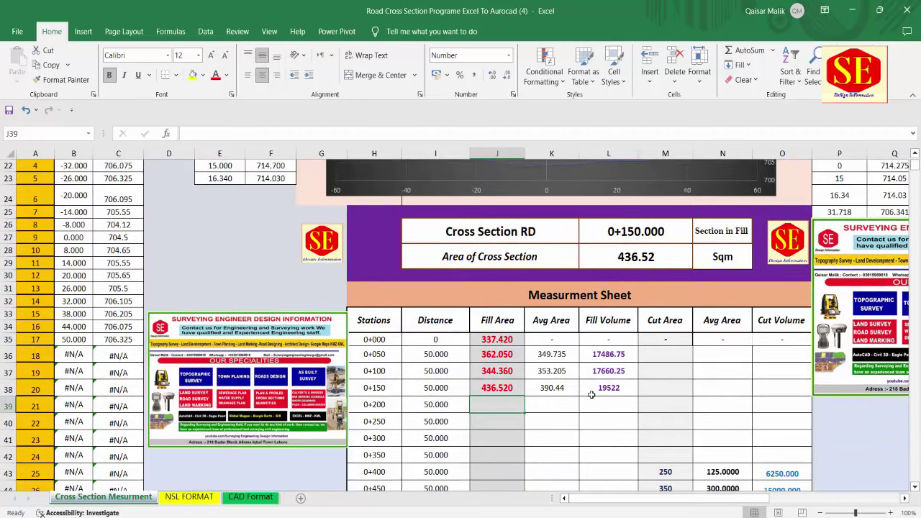
scroll(590, 394, up, 3)
scroll(489, 302, up, 2)
scroll(385, 213, up, 1)
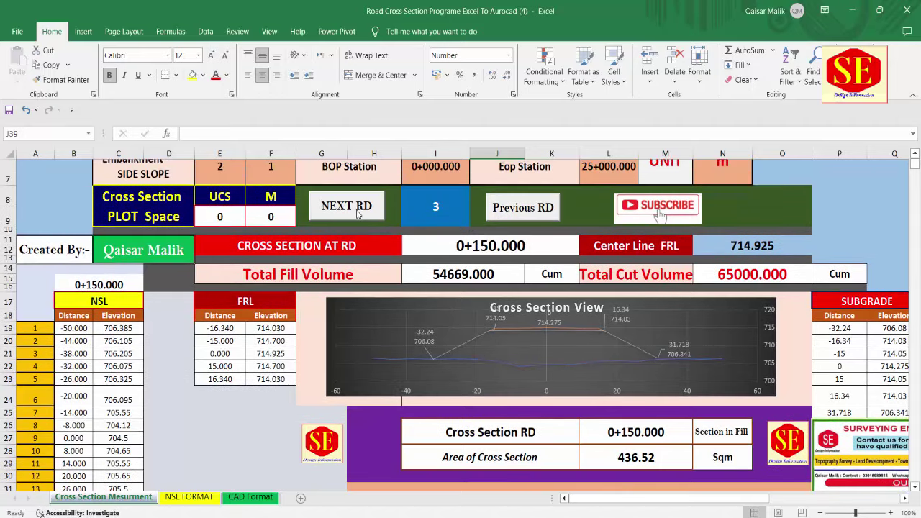
Advance to RD 0+200, check its 379.71 cross-section area and enter it as the fill area.
click(357, 214)
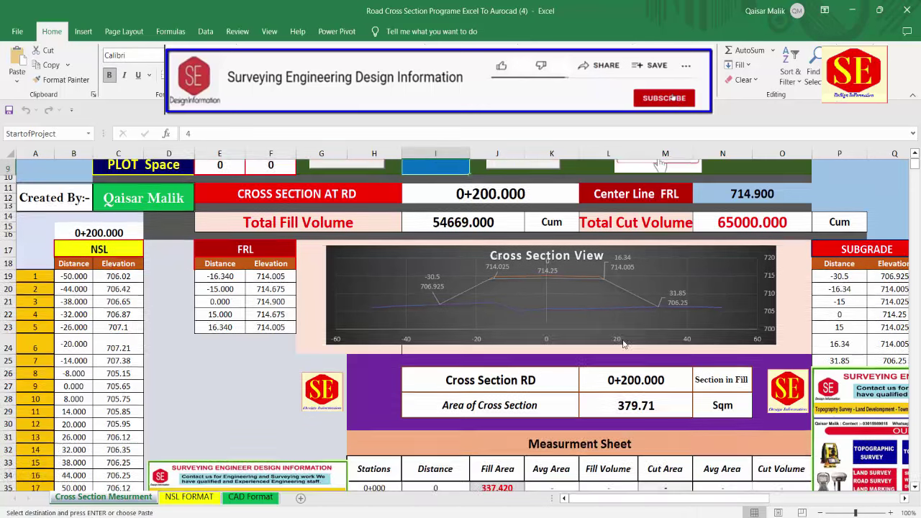
scroll(650, 343, down, 1)
click(669, 383)
scroll(669, 382, down, 2)
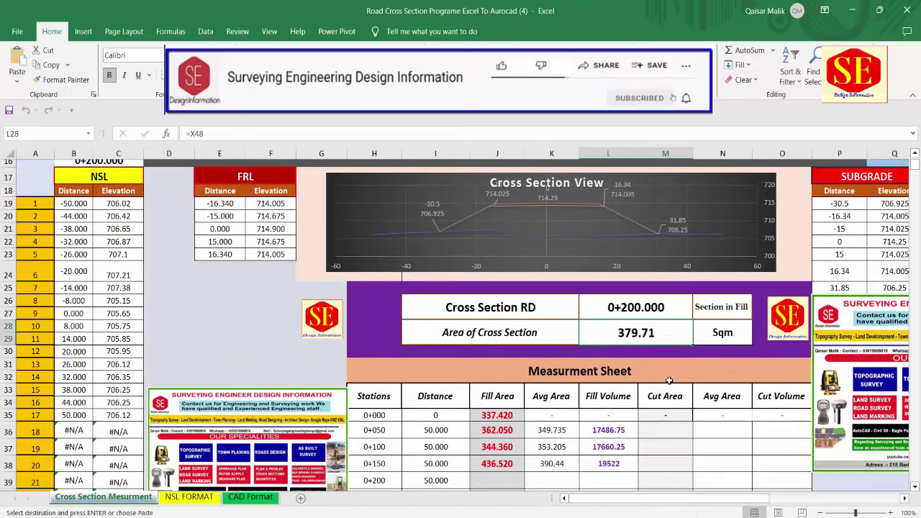
click(513, 483)
text(37)
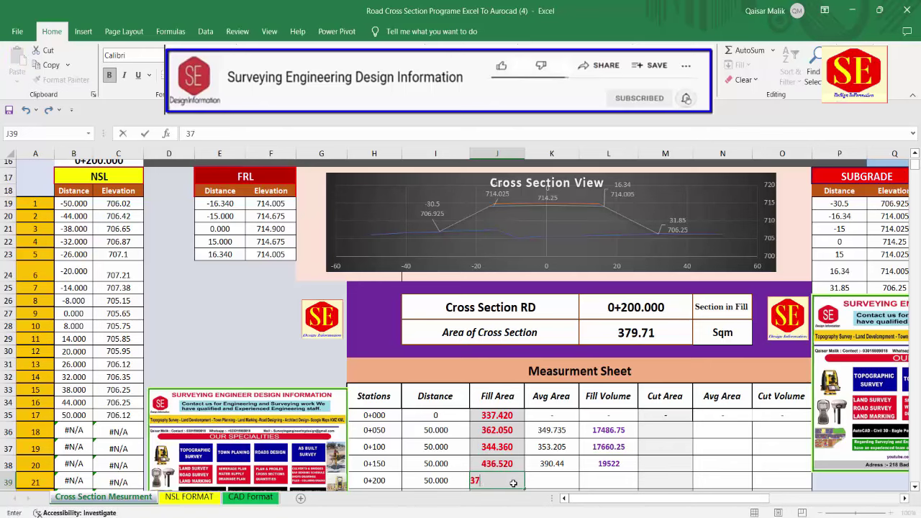
text(9.71)
key(Return)
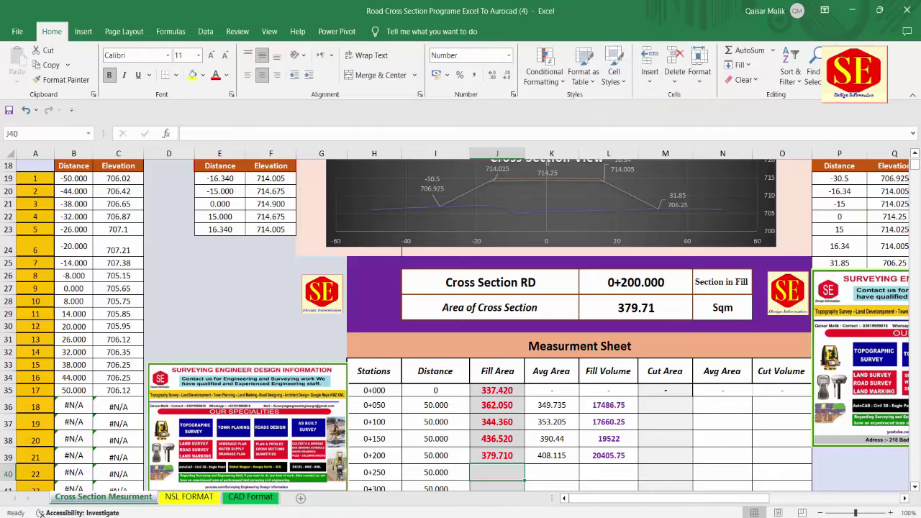
In AutoCAD, zoom to the 0+050 cross-section table to read its 362.049 fill area.
scroll(417, 353, up, 3)
scroll(370, 256, up, 2)
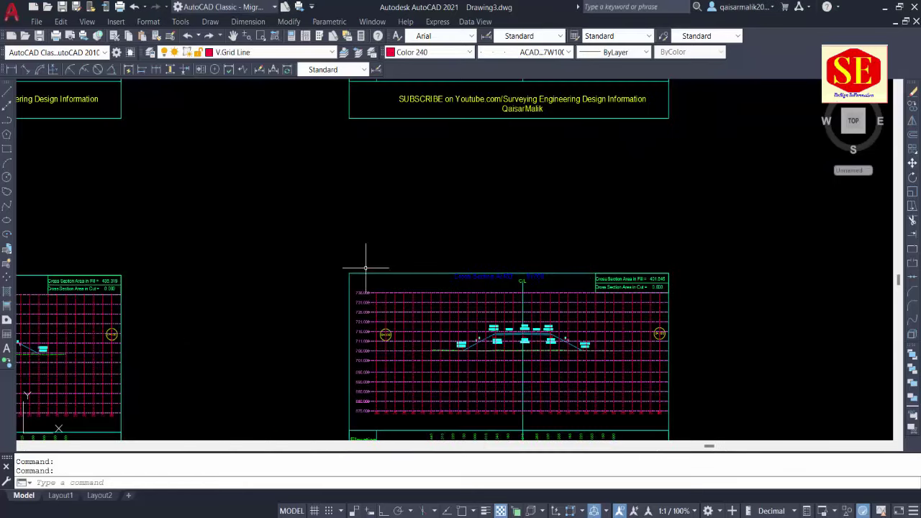
scroll(501, 265, up, 2)
scroll(492, 267, up, 1)
scroll(491, 253, up, 1)
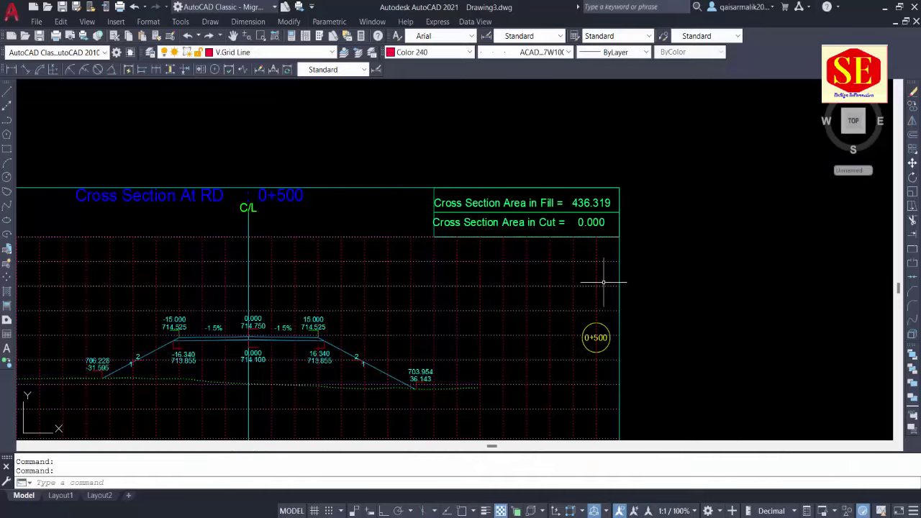
scroll(604, 282, down, 4)
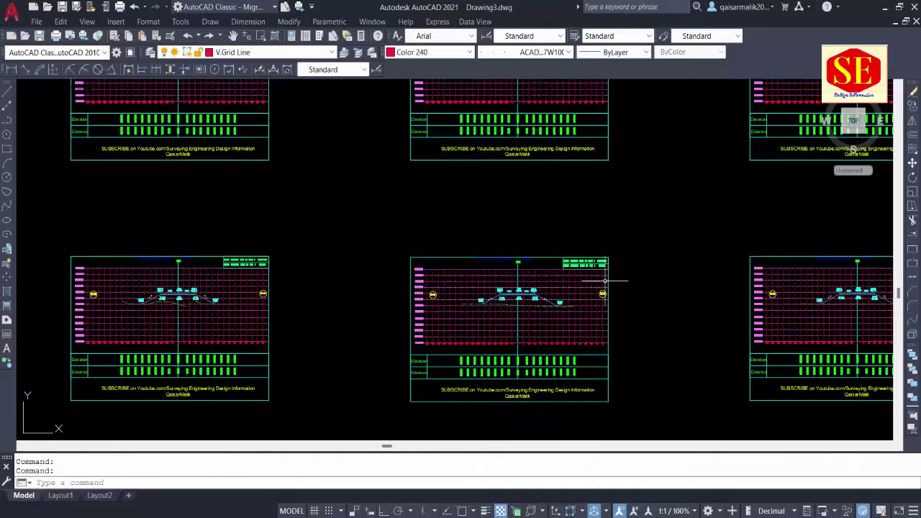
scroll(314, 289, up, 3)
scroll(377, 275, up, 3)
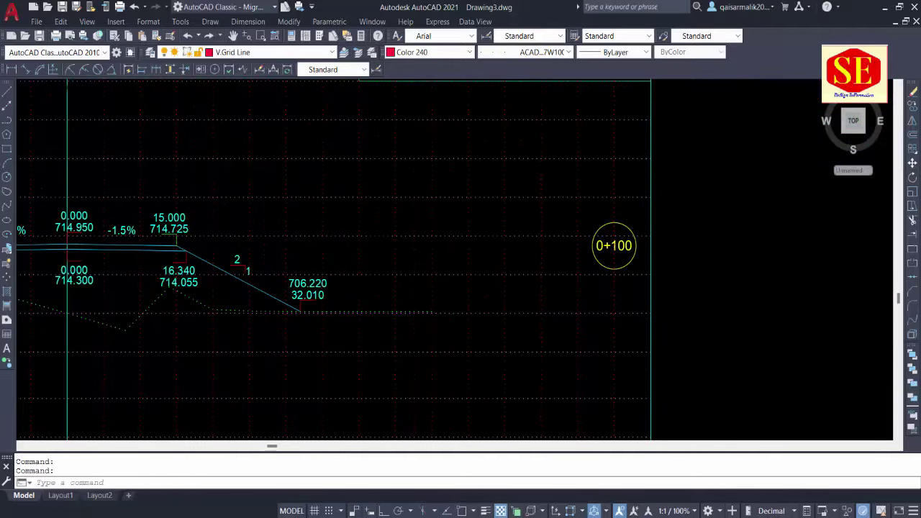
scroll(603, 289, down, 5)
middle_click(603, 289)
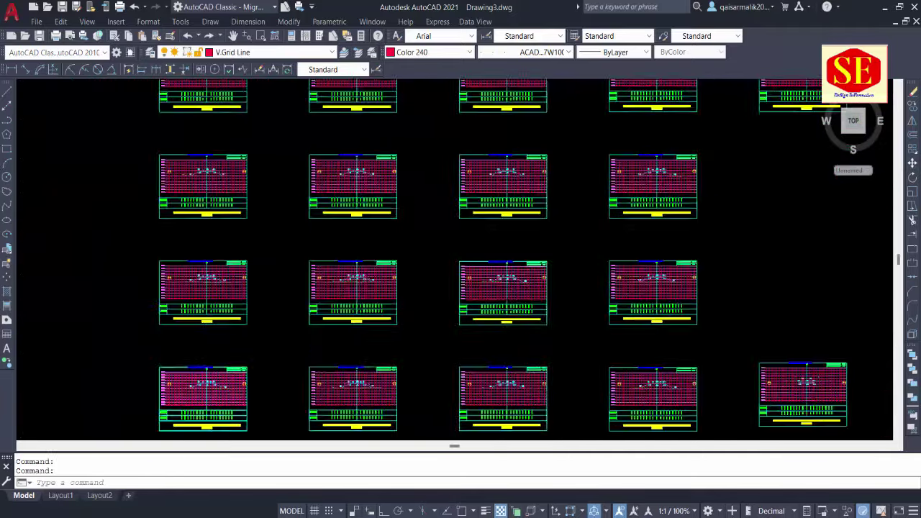
scroll(316, 327, up, 5)
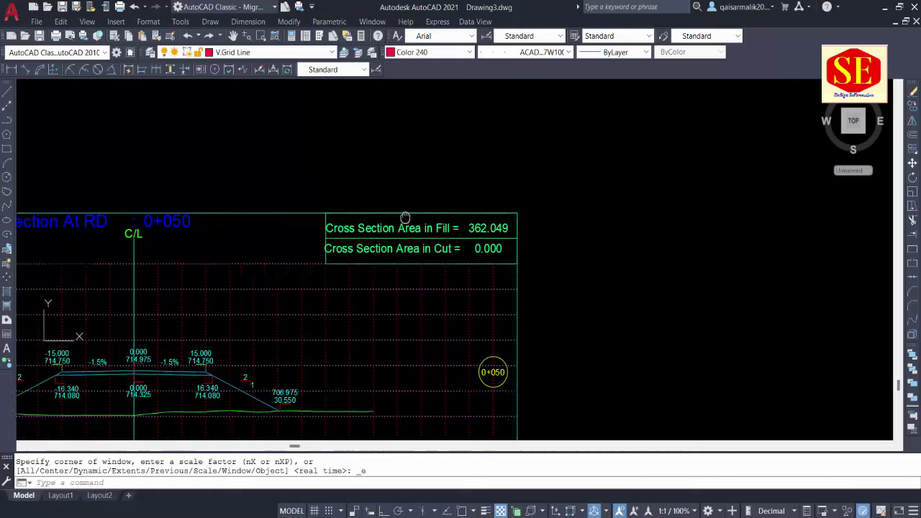
scroll(489, 208, up, 2)
click(488, 197)
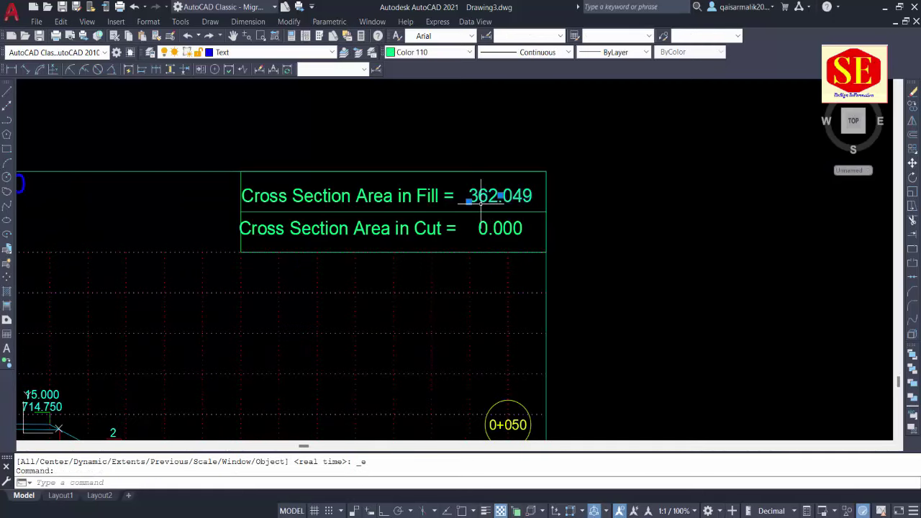
Compare with the workbook's fill areas, 344.36 for 0+100 and 379.71 for the current RD.
key(alt+Tab)
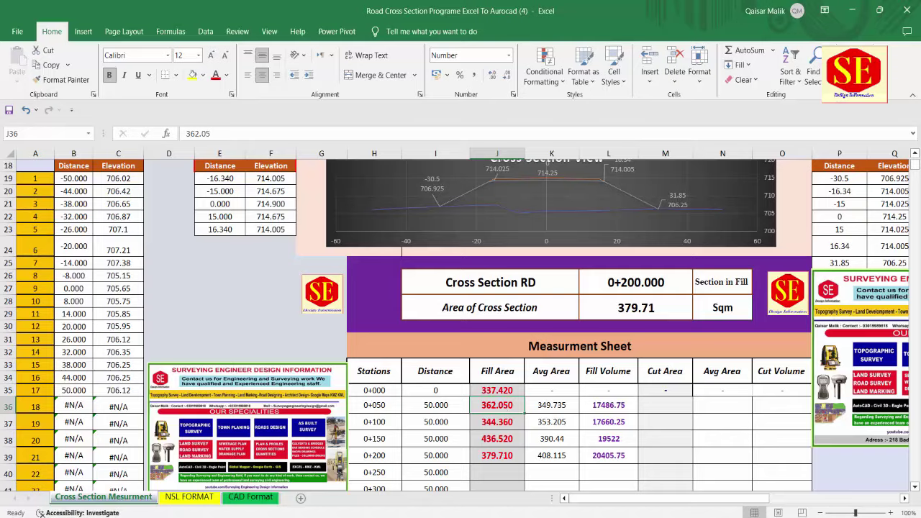
scroll(485, 314, down, 5)
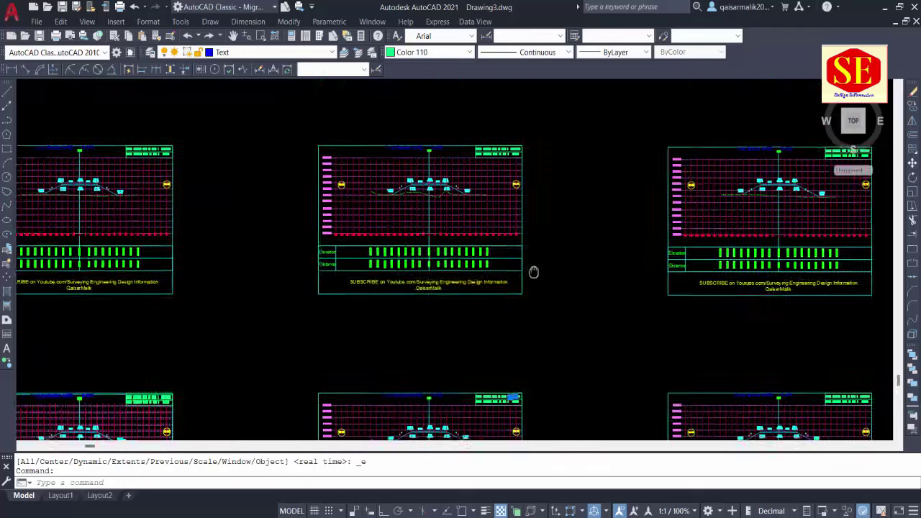
scroll(534, 245, up, 2)
scroll(504, 215, up, 3)
scroll(492, 194, up, 2)
scroll(495, 180, up, 2)
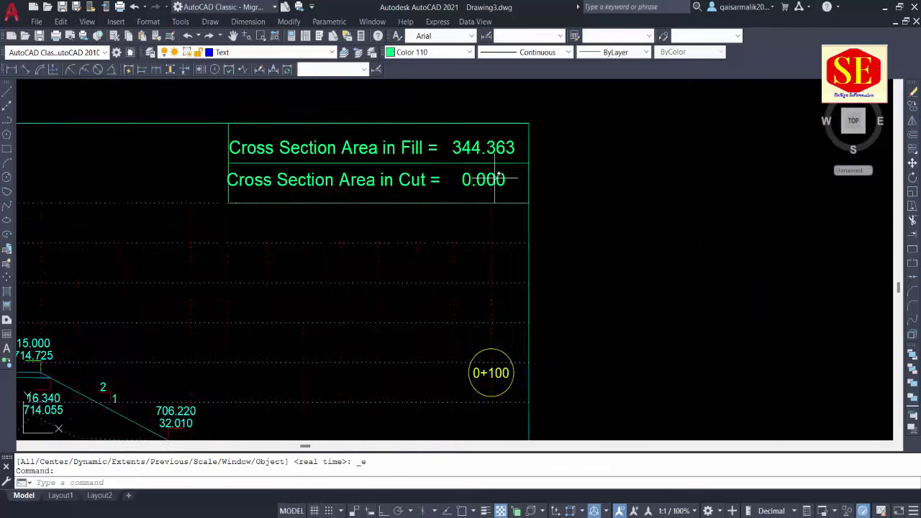
scroll(495, 179, up, 2)
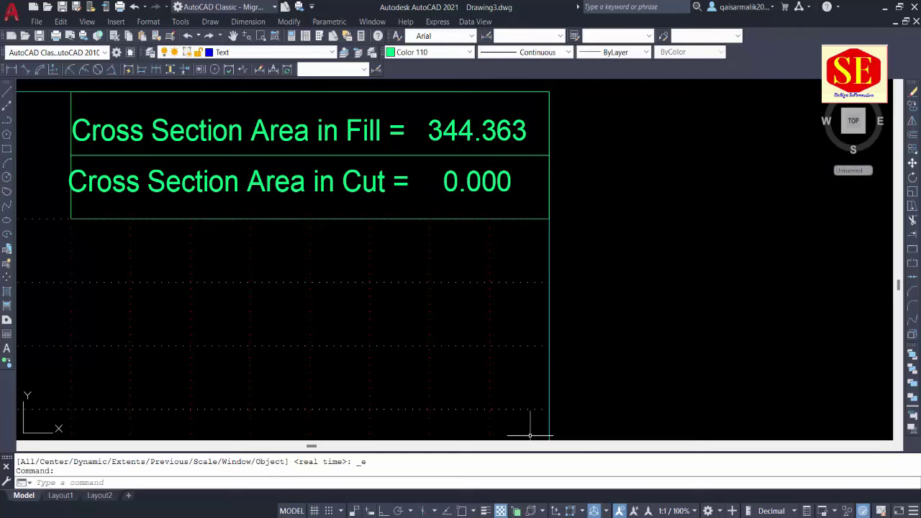
key(alt+Tab)
click(497, 422)
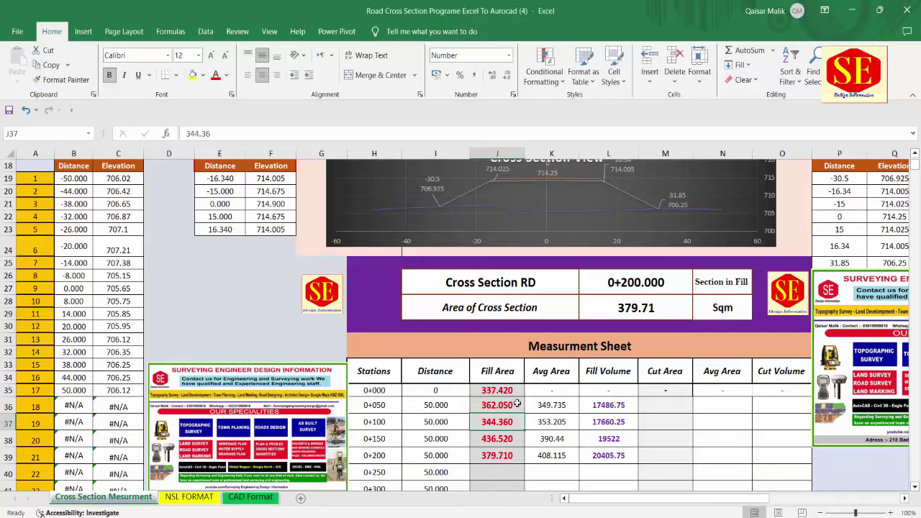
click(602, 307)
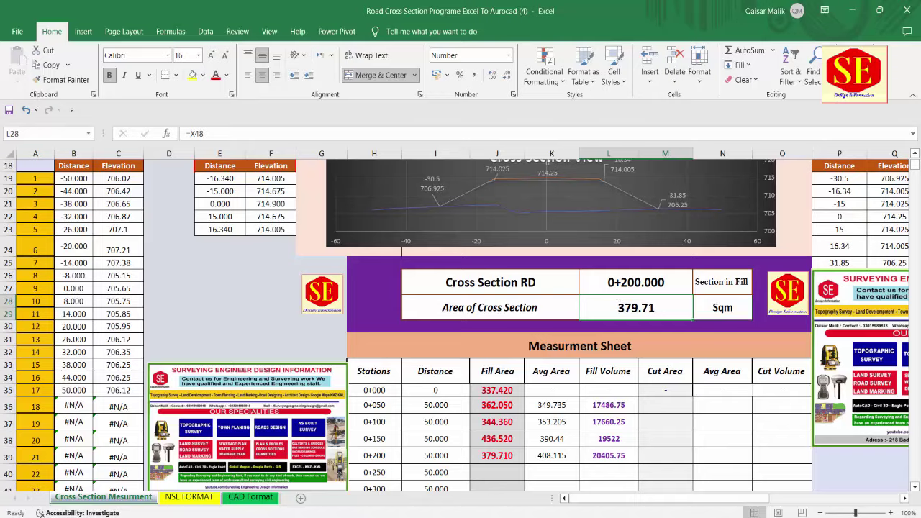
Confirm the drawing's 0+100 fill area of 344.363, then bring Excel back.
key(alt+Tab)
scroll(534, 209, down, 5)
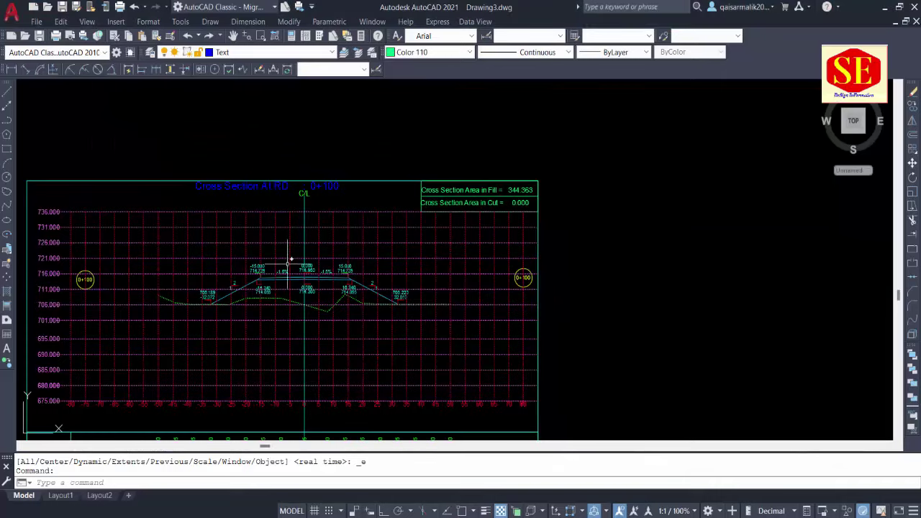
scroll(269, 311, up, 3)
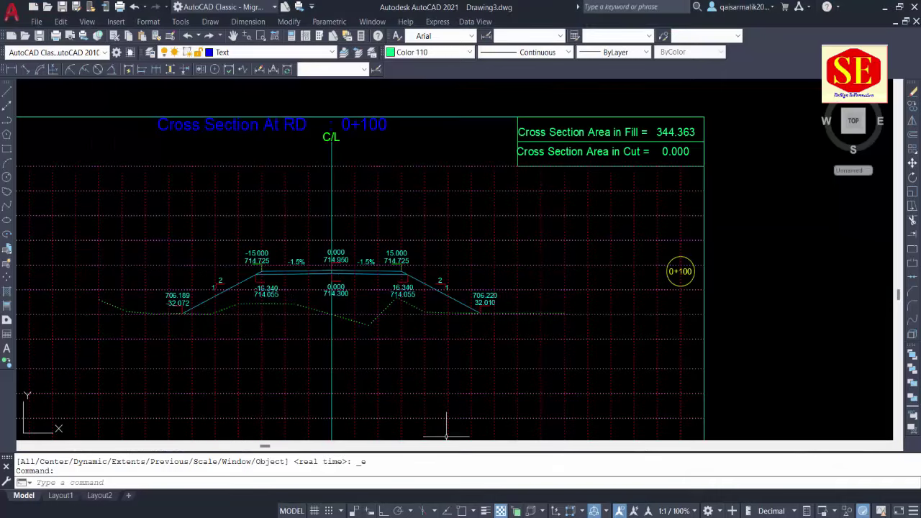
click(522, 460)
Step the workbook back to the first RD, 0+000.000, with its 337.42 sqm area.
scroll(521, 474, up, 2)
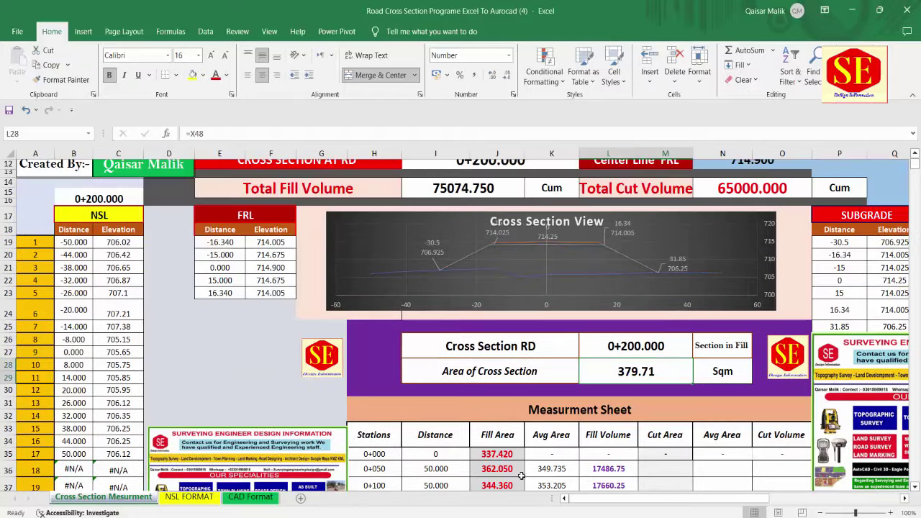
scroll(520, 475, up, 2)
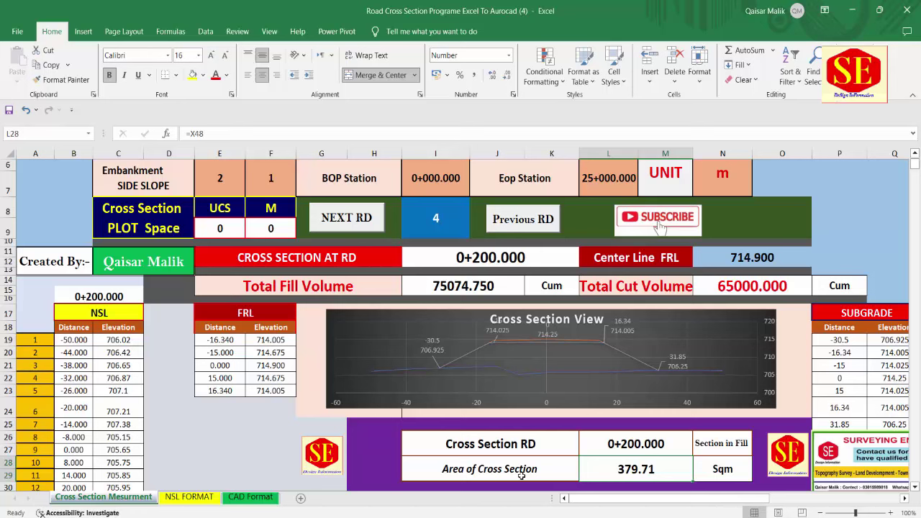
click(530, 220)
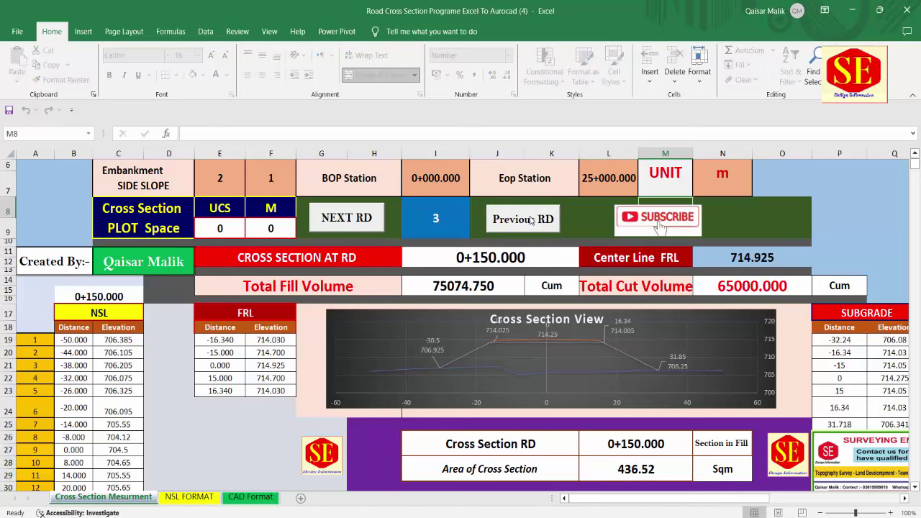
click(530, 221)
click(530, 220)
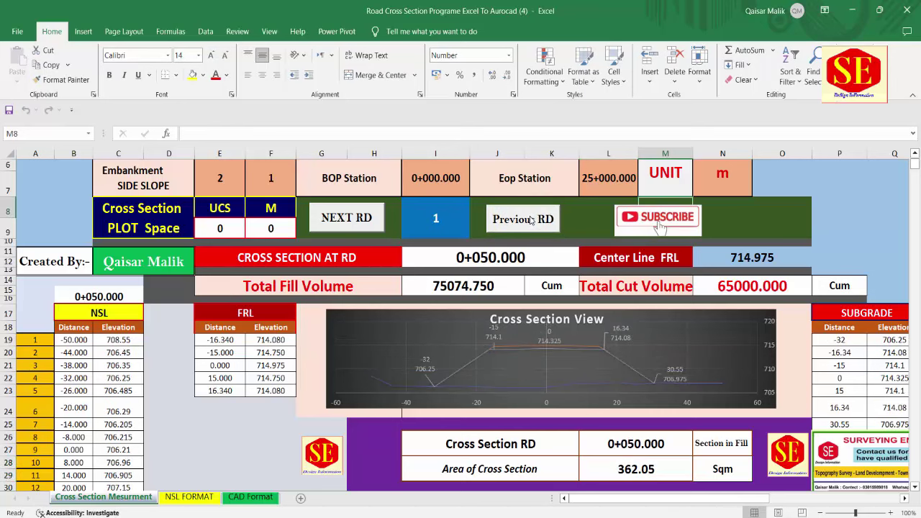
click(530, 220)
click(445, 214)
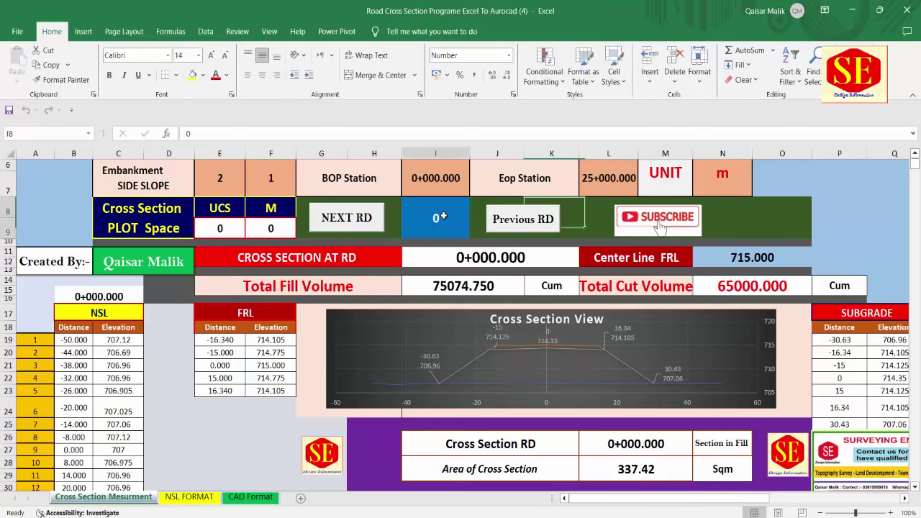
click(499, 261)
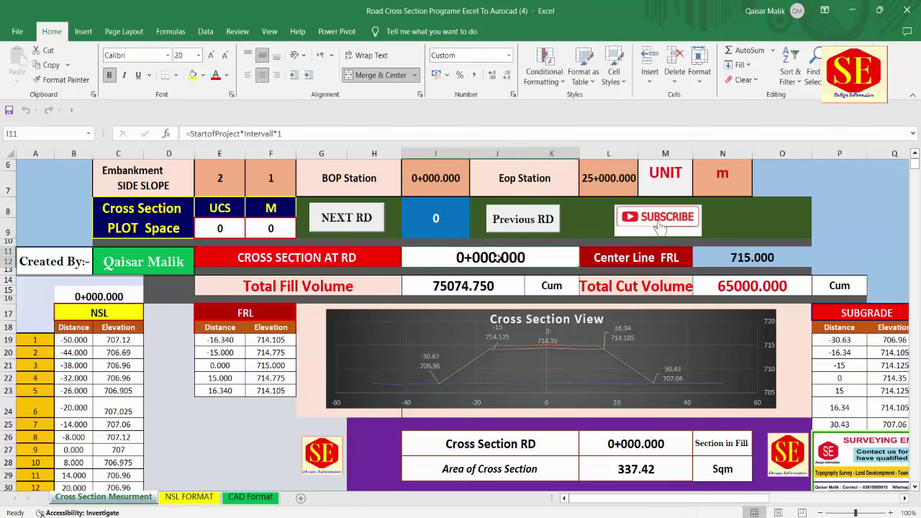
click(517, 223)
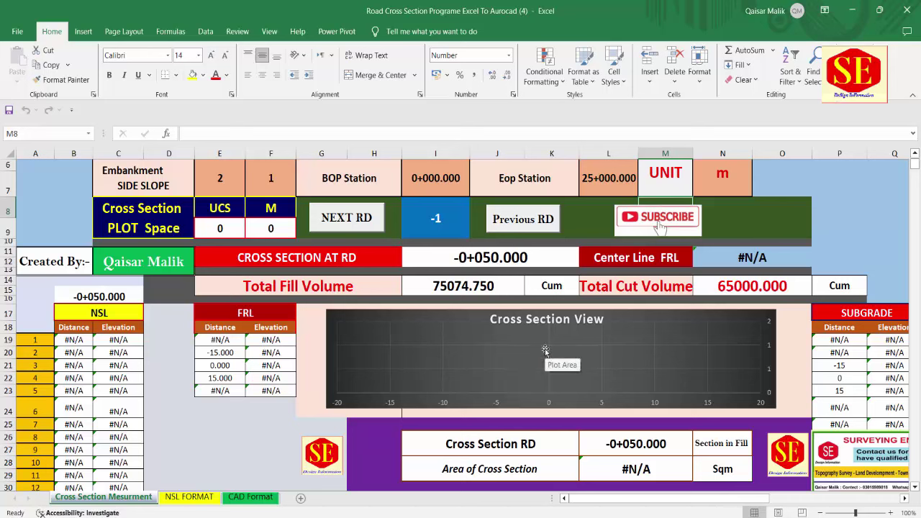
click(368, 219)
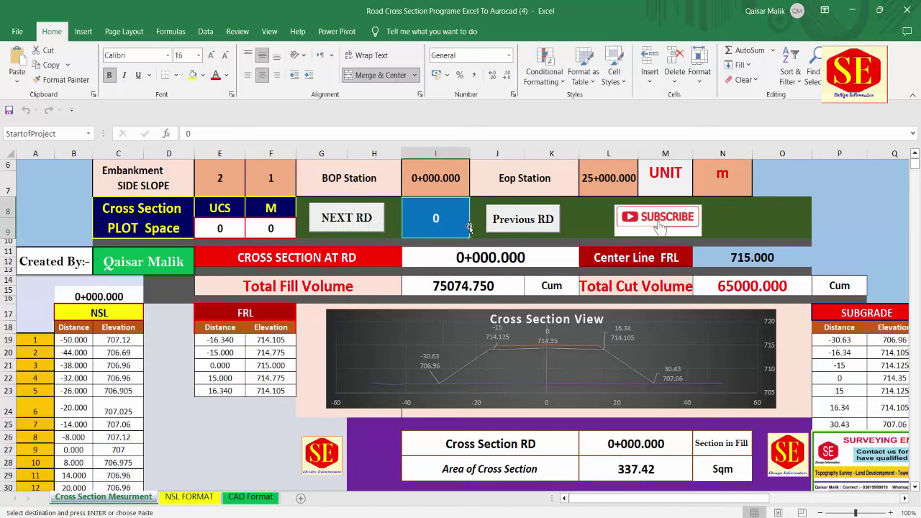
Check the UCS and M plot space values, then start a new drawing in AutoCAD.
click(221, 228)
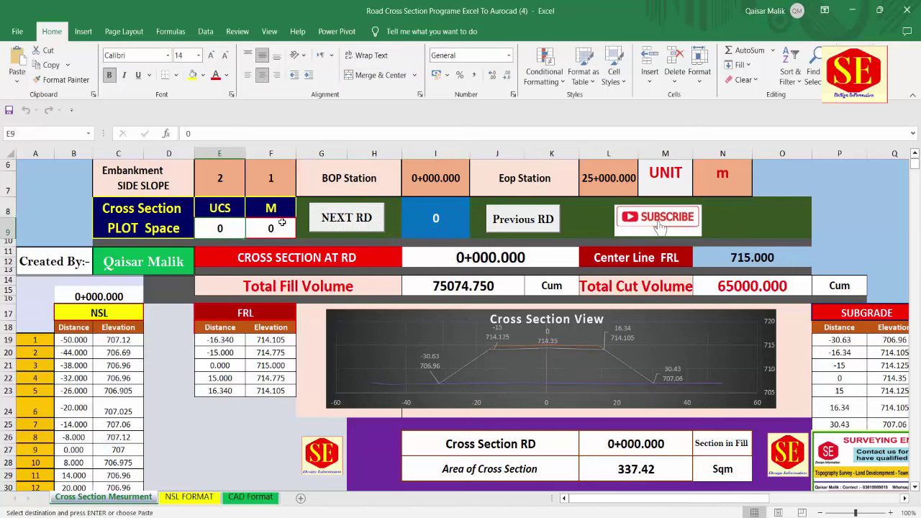
click(269, 228)
click(220, 228)
click(270, 229)
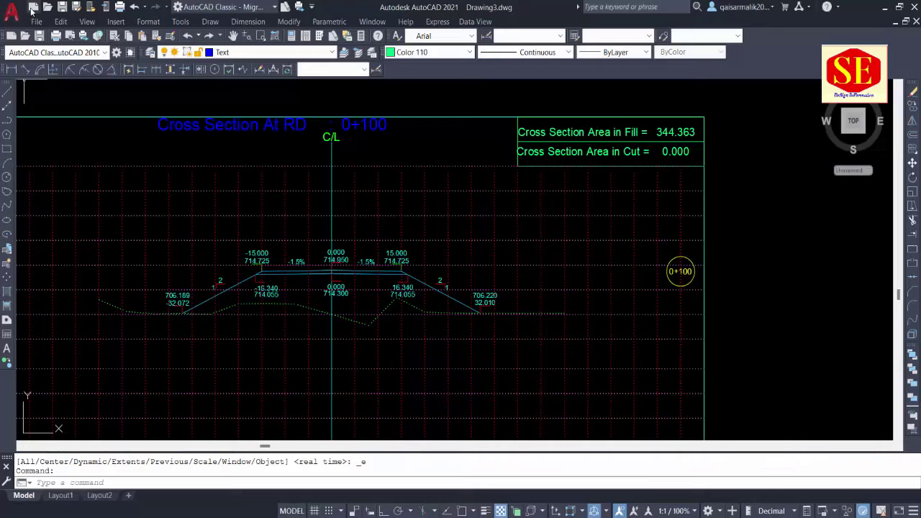
click(32, 8)
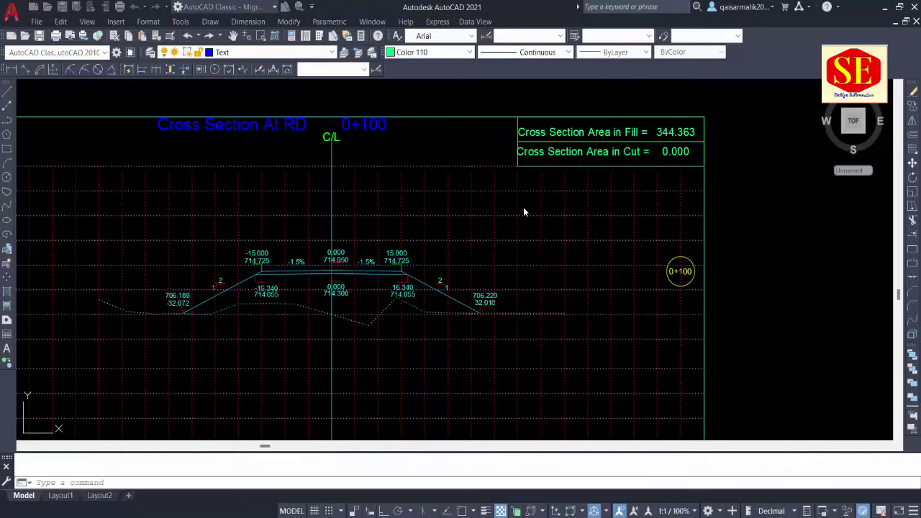
Open blank Drawing4 from the template and paste the workbook's cross-section commands.
click(632, 383)
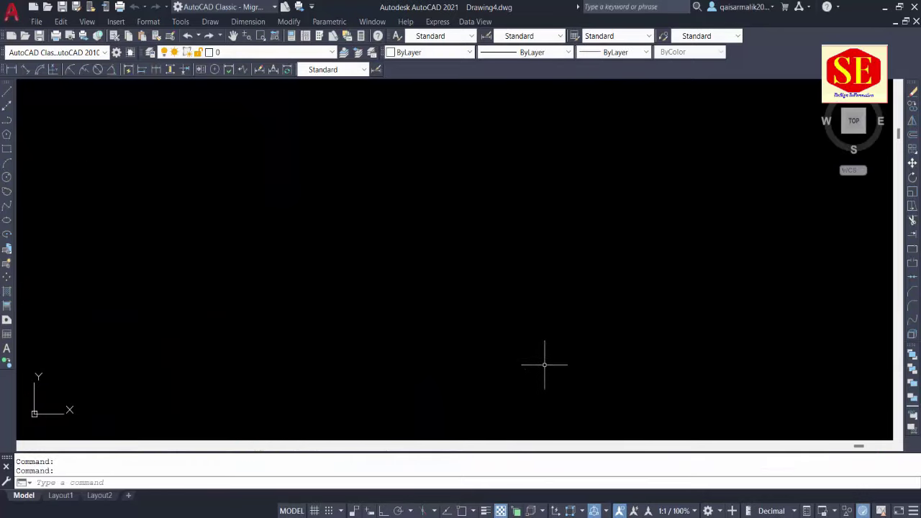
right_click(411, 484)
click(442, 441)
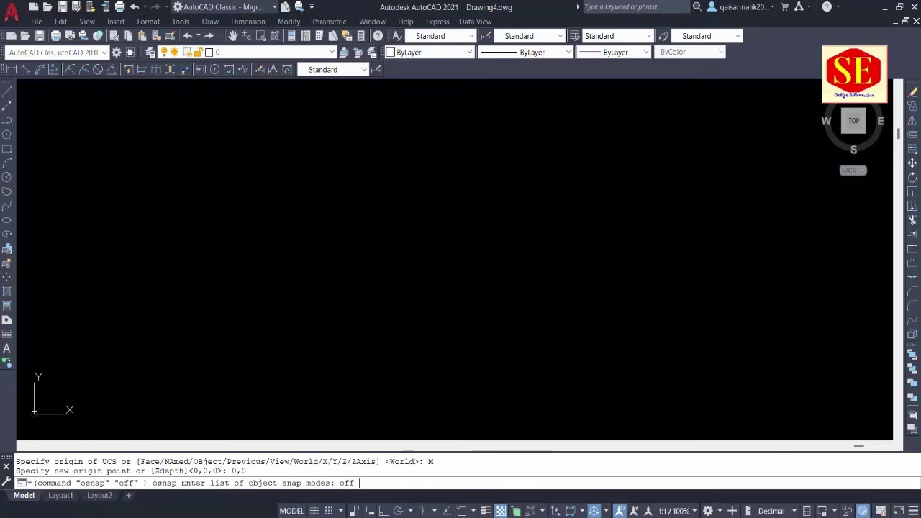
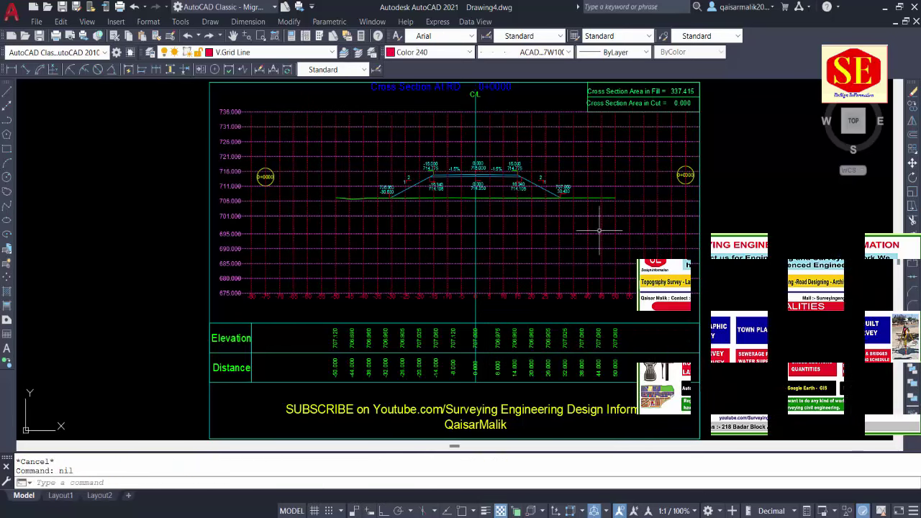
Zoom and pan over the road cross-section and grid, then drop down the drawing layer list.
scroll(504, 139, up, 2)
scroll(411, 133, up, 2)
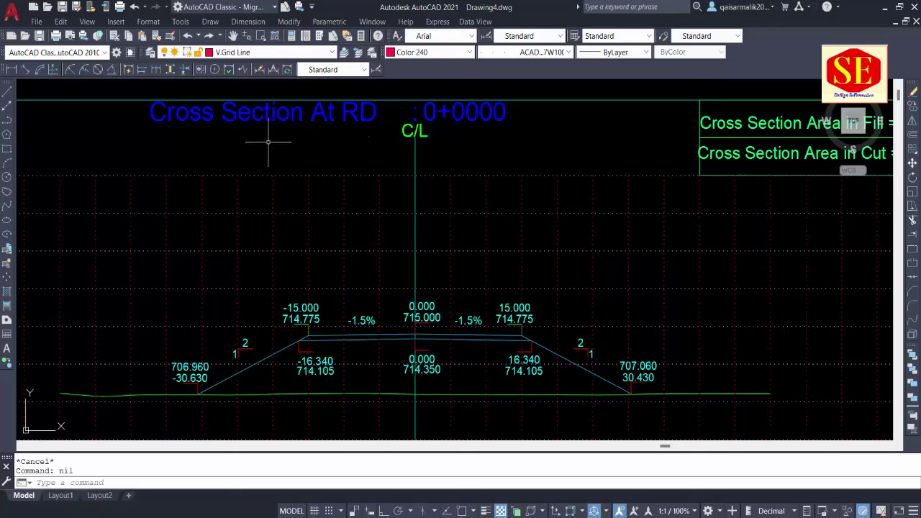
scroll(413, 135, down, 5)
scroll(420, 237, up, 5)
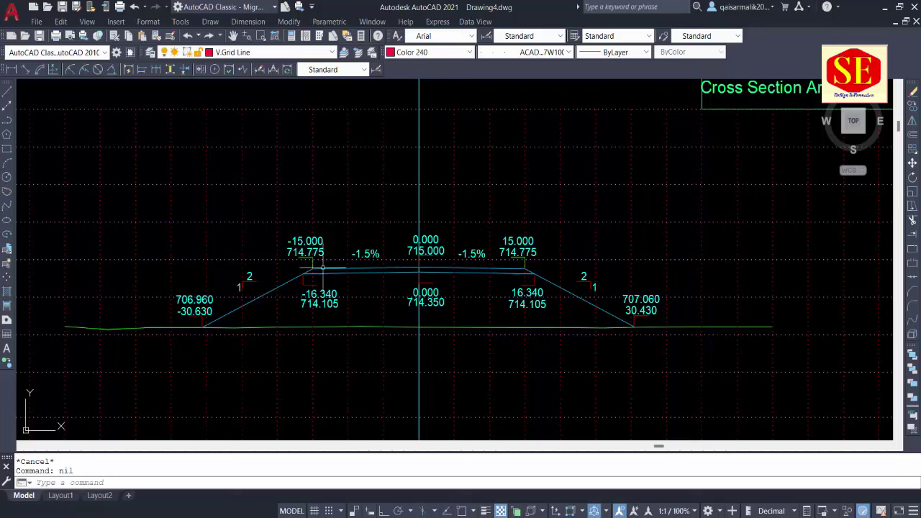
scroll(275, 295, down, 3)
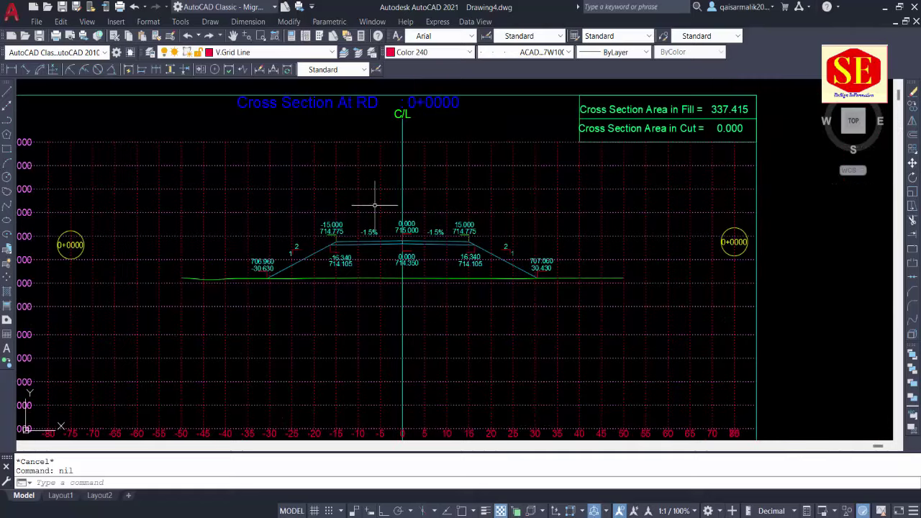
drag(369, 201, 382, 140)
drag(328, 184, 332, 263)
scroll(366, 177, up, 4)
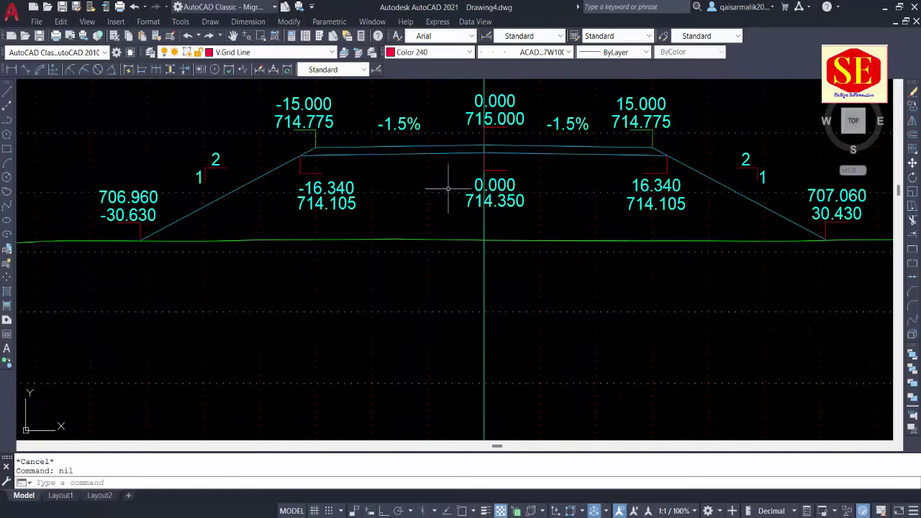
scroll(438, 150, up, 4)
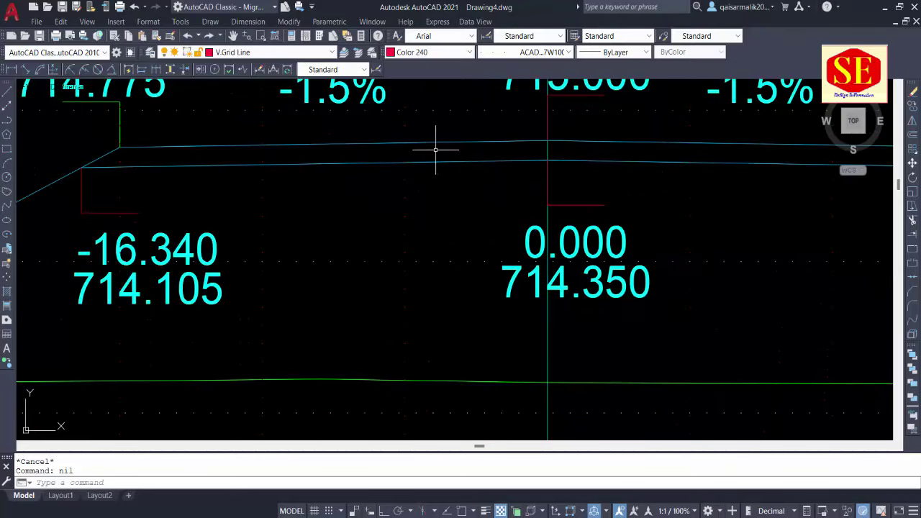
scroll(435, 149, down, 2)
scroll(433, 151, down, 2)
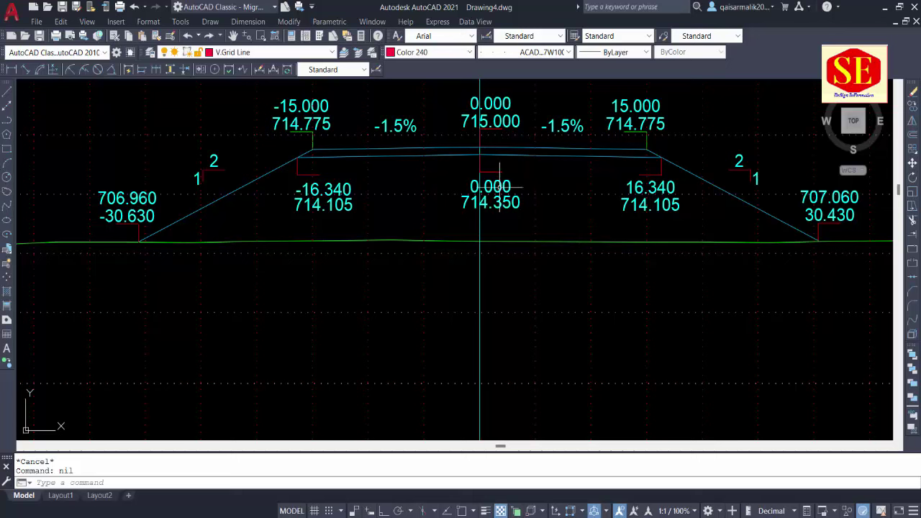
click(248, 53)
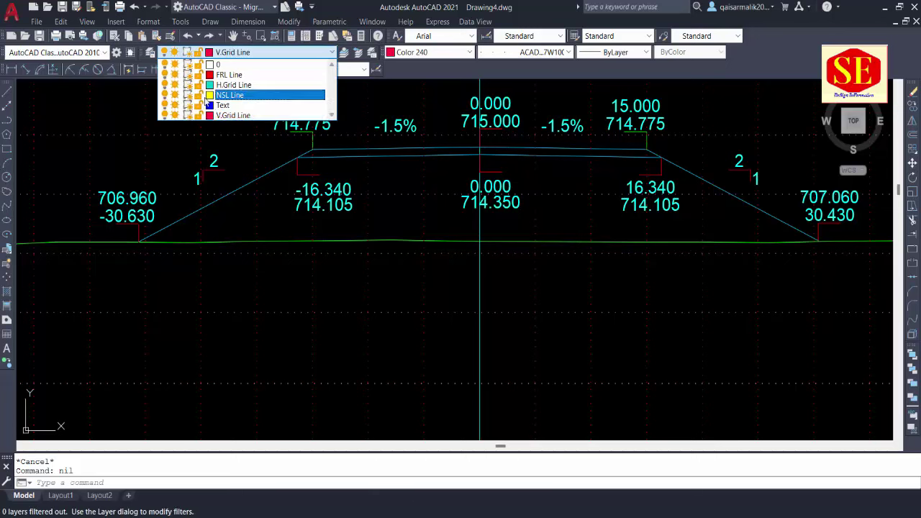
Turn off the V.Grid Line layer, dismissing the layer-off warning.
click(164, 116)
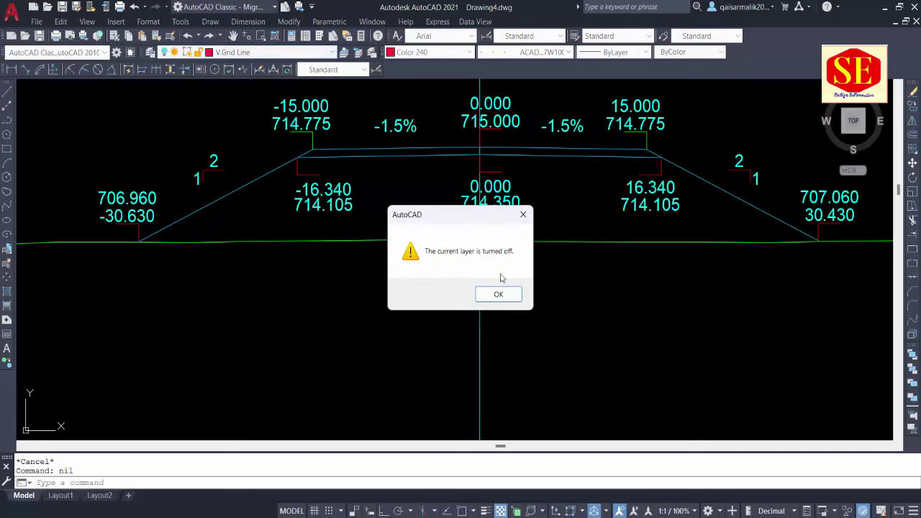
click(496, 295)
scroll(484, 223, down, 5)
scroll(484, 223, up, 2)
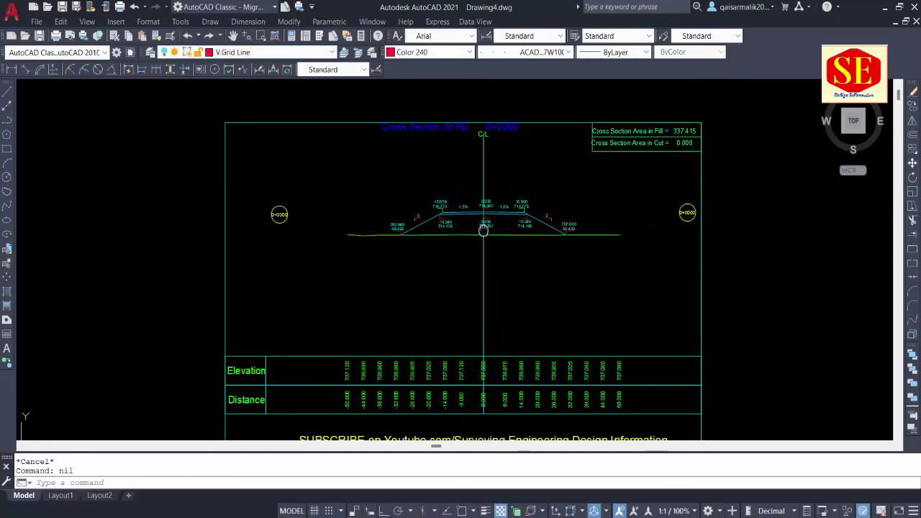
scroll(484, 223, up, 2)
scroll(216, 188, down, 2)
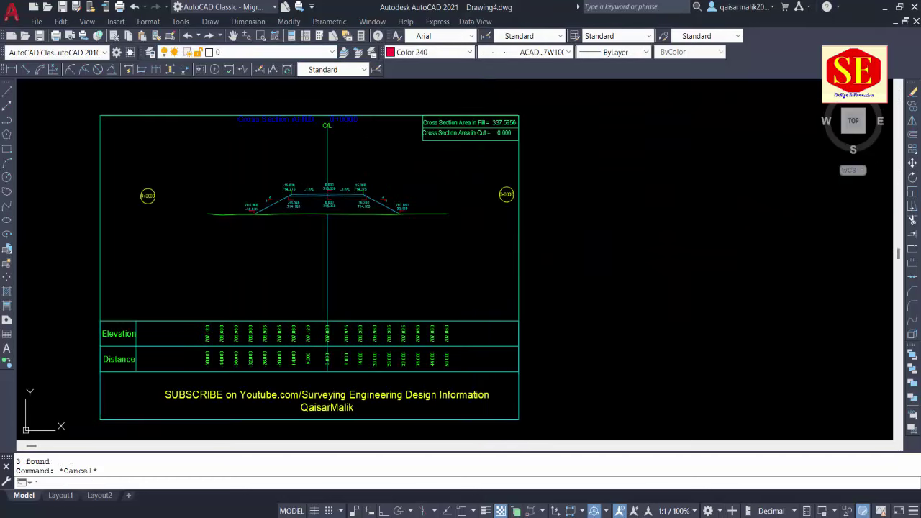
Copy the ground line and road section to a spot beside the sheet.
text(co)
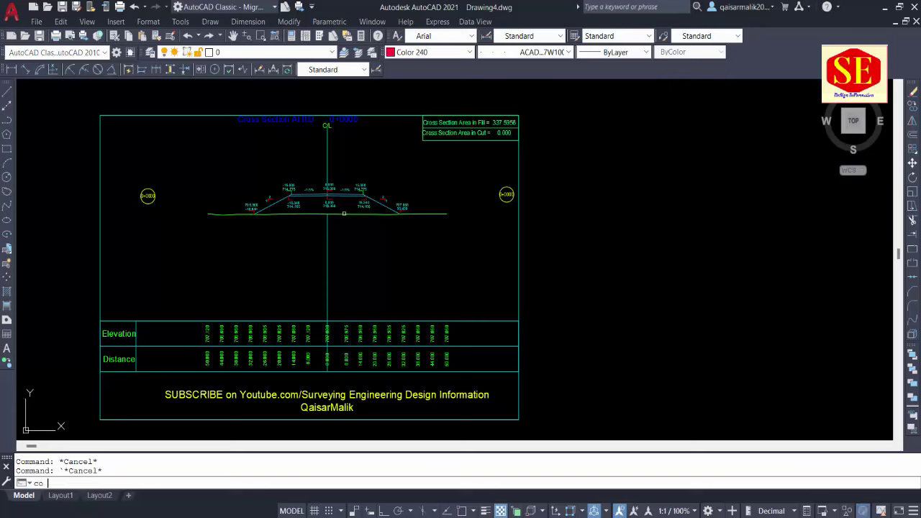
key(Return)
click(344, 213)
click(380, 204)
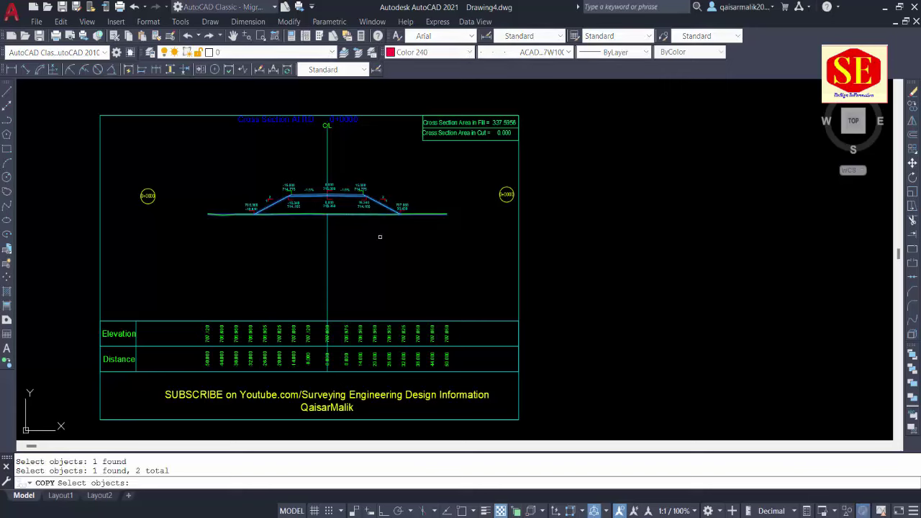
key(Return)
click(379, 235)
key(Escape)
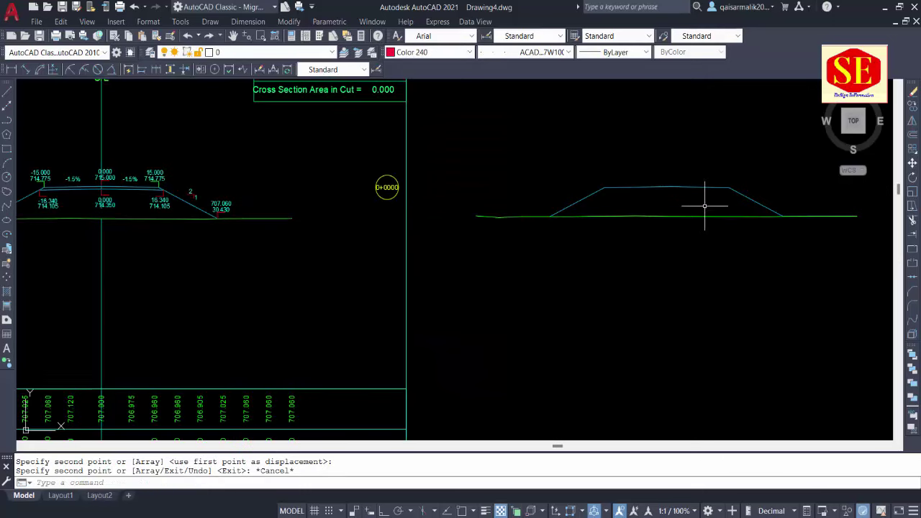
scroll(705, 206, up, 2)
drag(654, 204, 637, 225)
text(BO)
Create a boundary polyline by picking a point inside the copied trapezoid section.
key(Return)
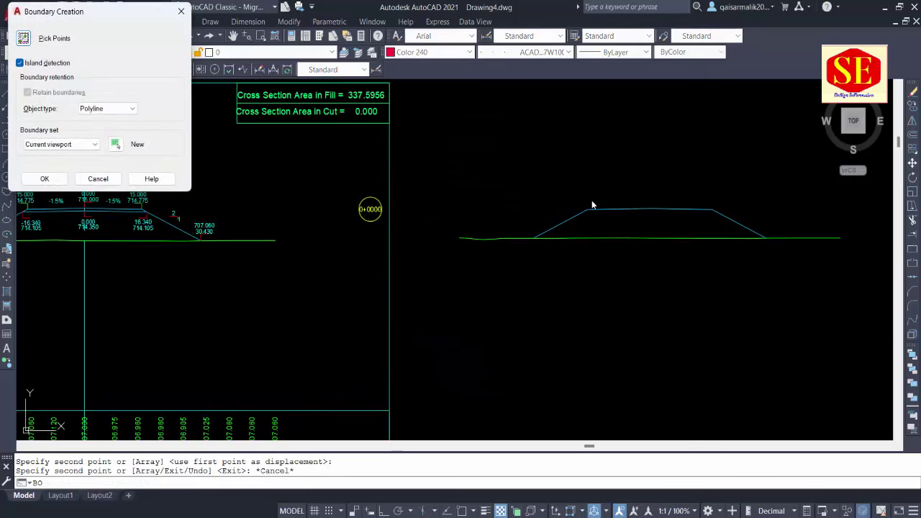
click(55, 41)
click(678, 226)
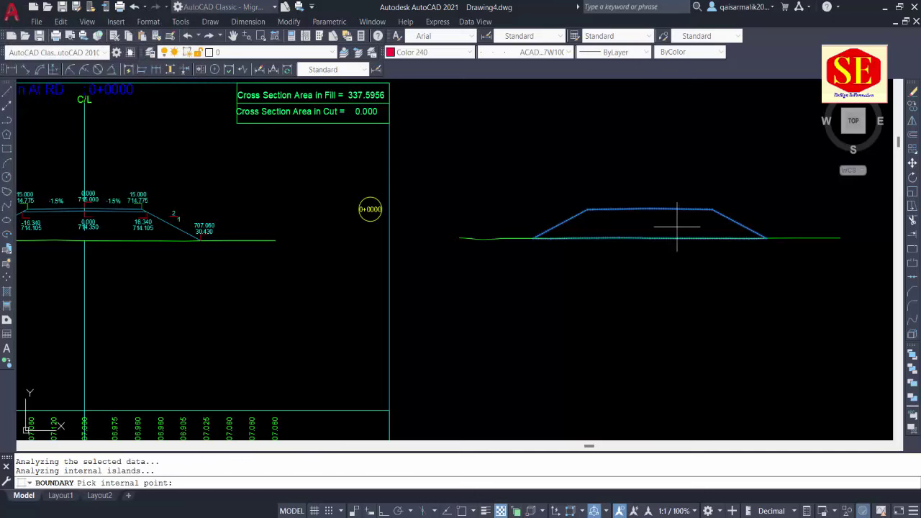
key(Return)
click(685, 237)
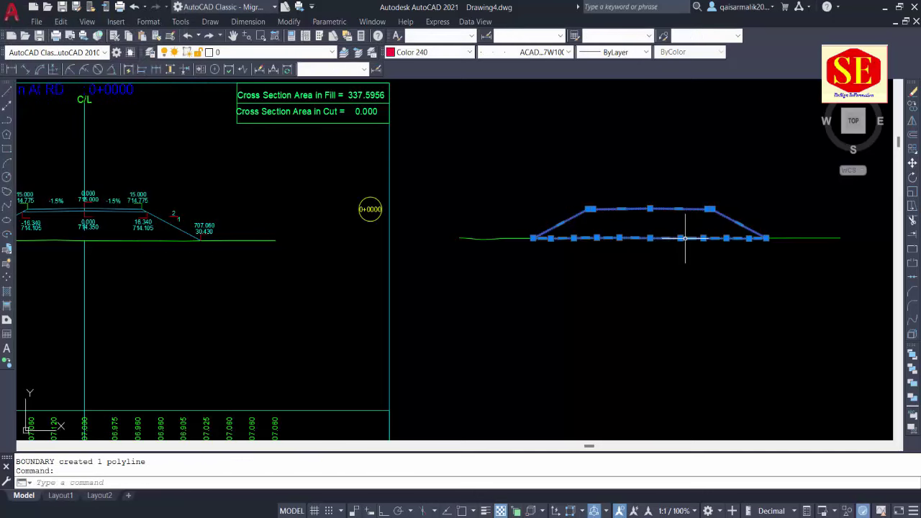
key(Escape)
text(aa)
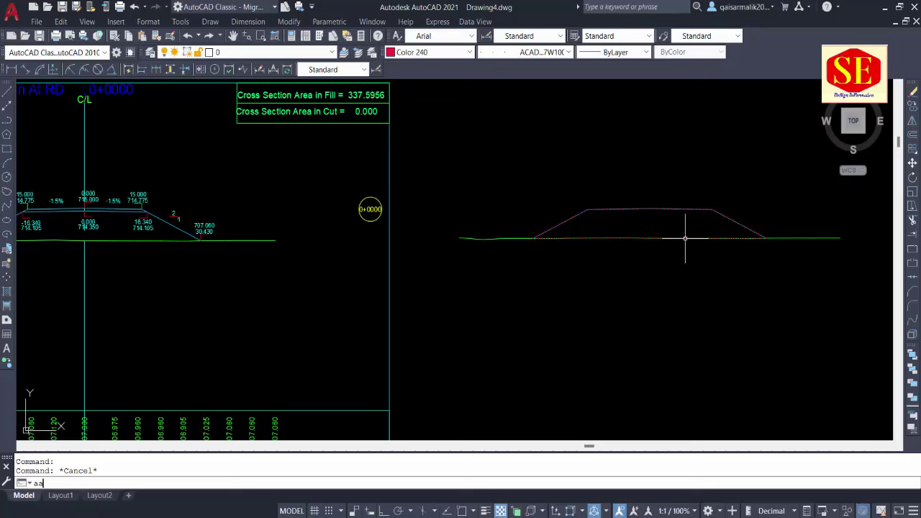
Measure the boundary's area and paste it beside the section as 'area 337.5956'.
key(Return)
key(Return)
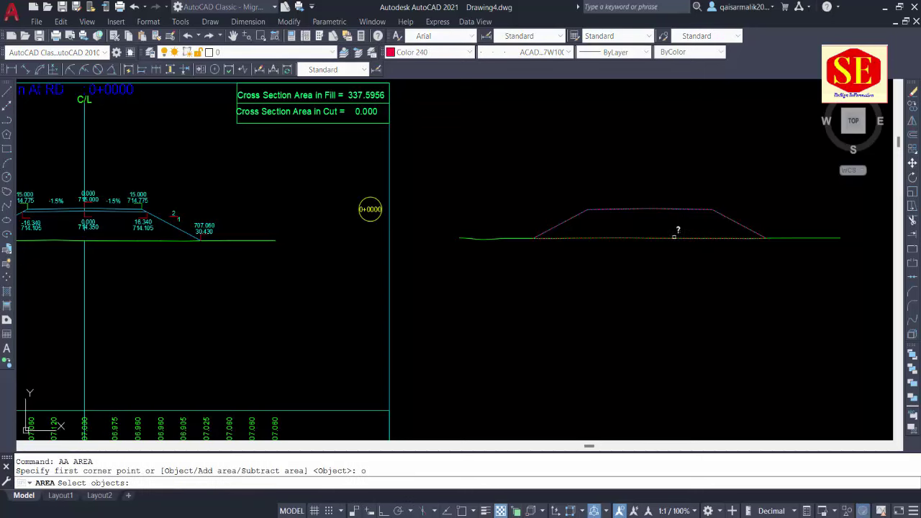
click(675, 238)
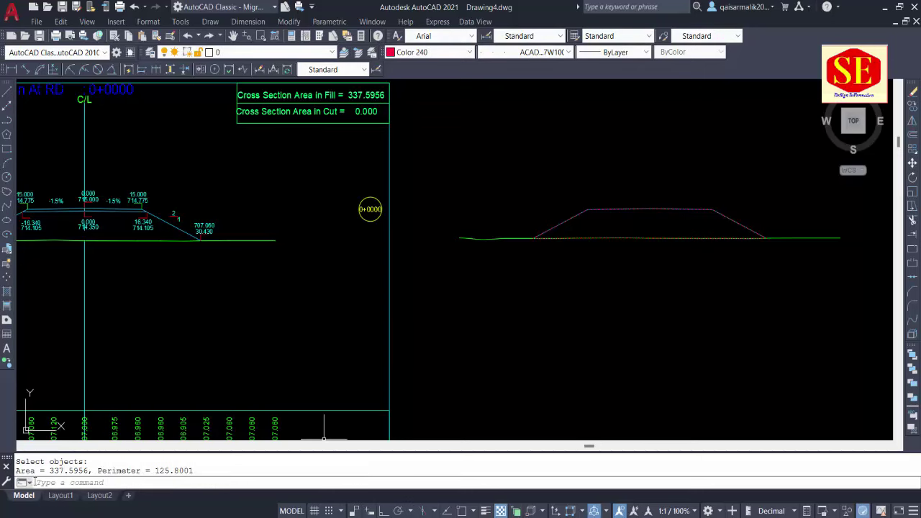
drag(89, 471, 33, 472)
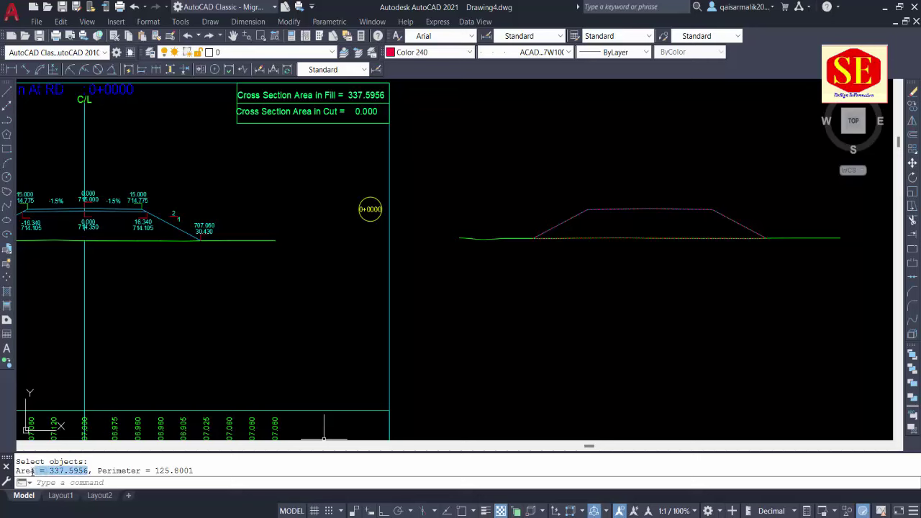
right_click(28, 474)
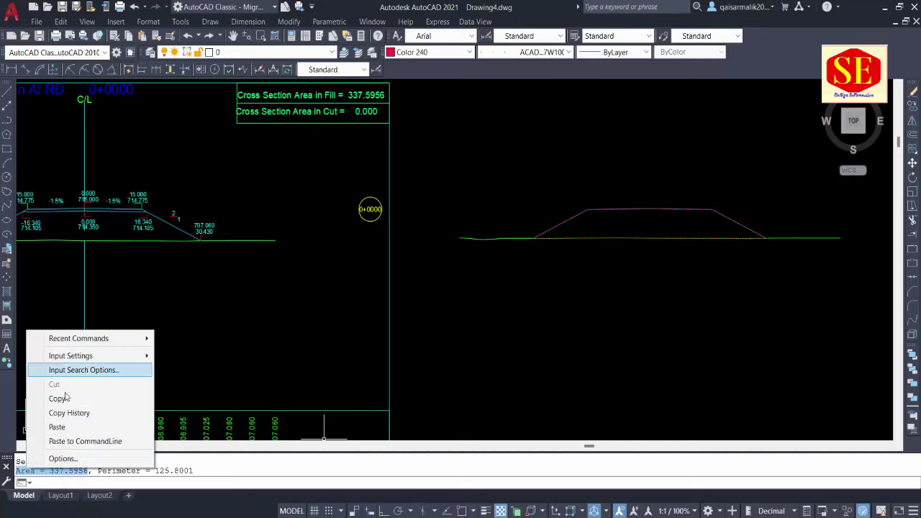
click(411, 150)
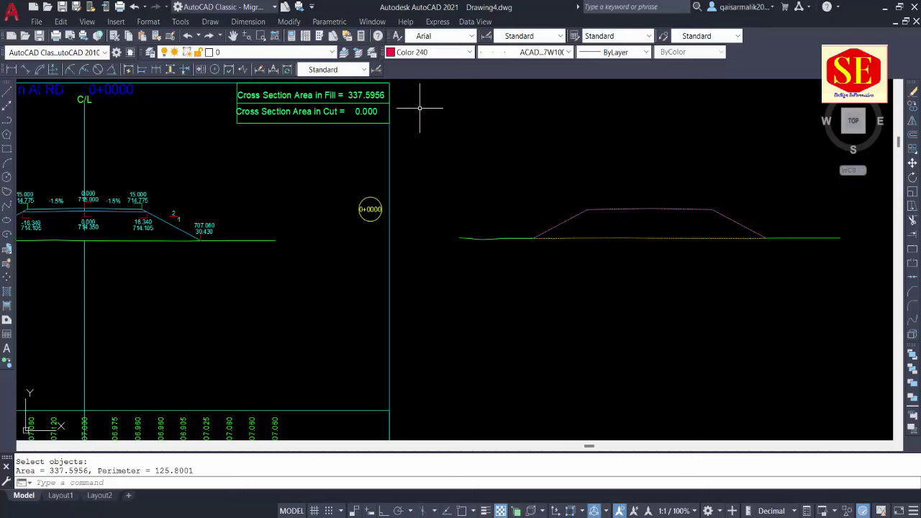
key(ctrl+v)
scroll(424, 172, up, 2)
scroll(400, 164, up, 2)
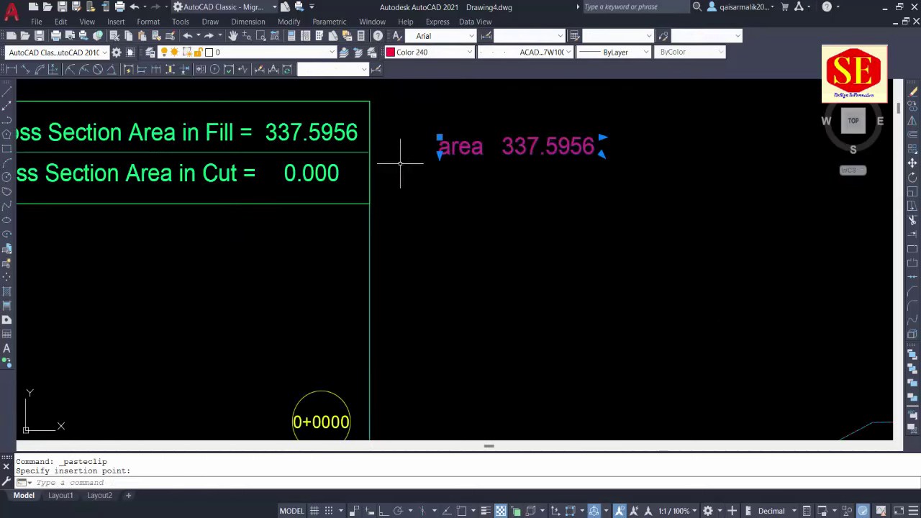
scroll(637, 208, down, 3)
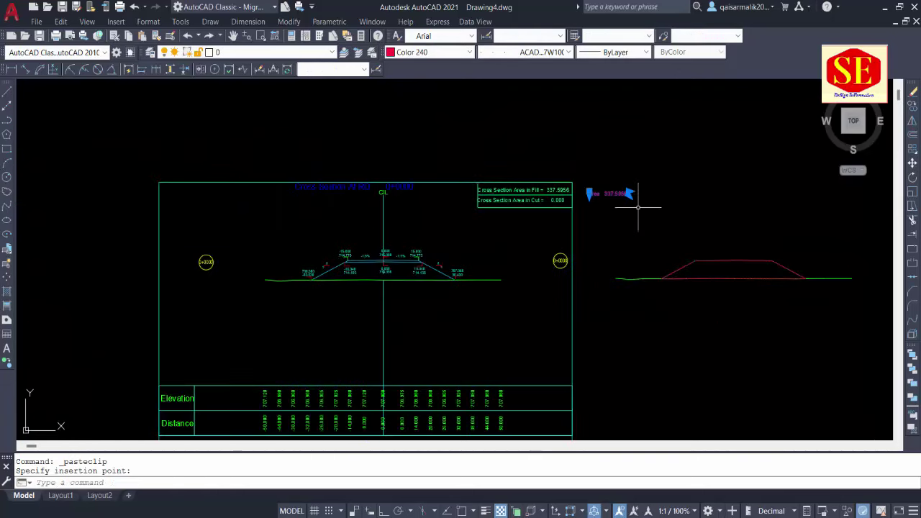
key(Escape)
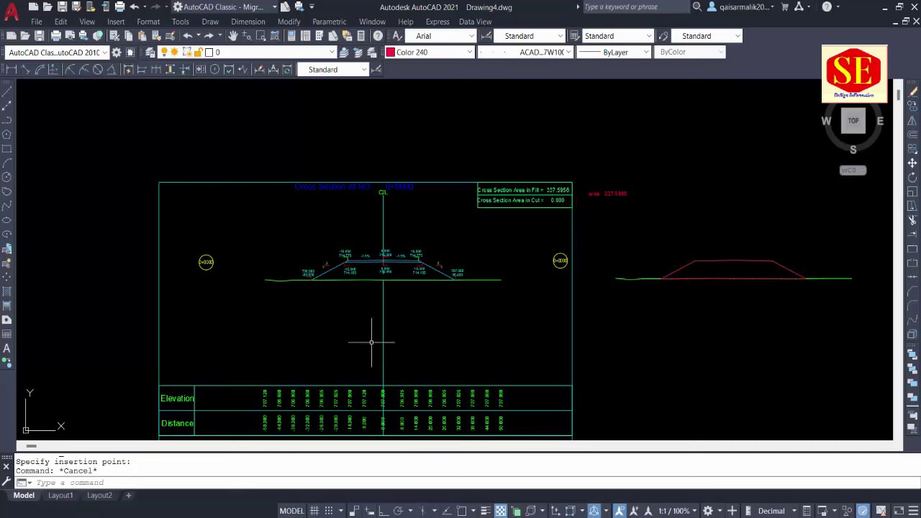
key(Escape)
scroll(370, 316, up, 4)
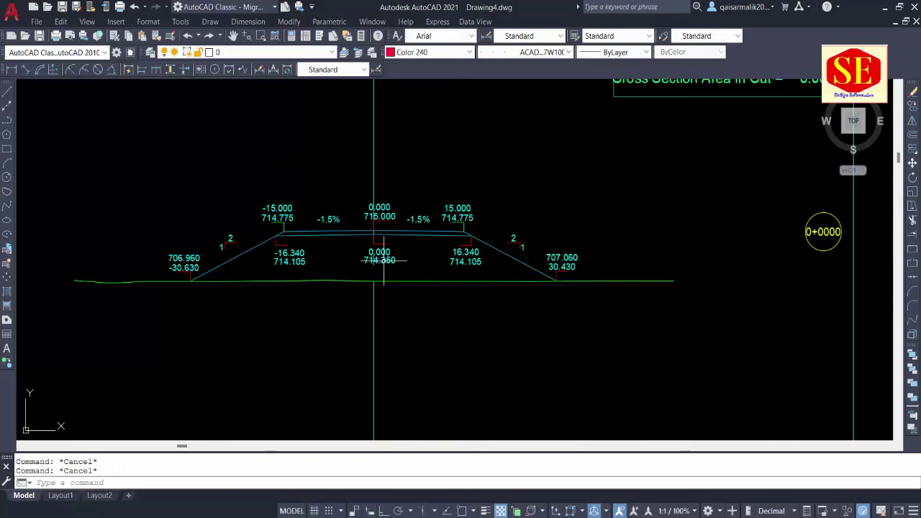
Read the coordinates of the slope vertices with ID, including the 16.340 / 714.105 point.
text(id)
key(Return)
click(469, 235)
scroll(472, 248, up, 4)
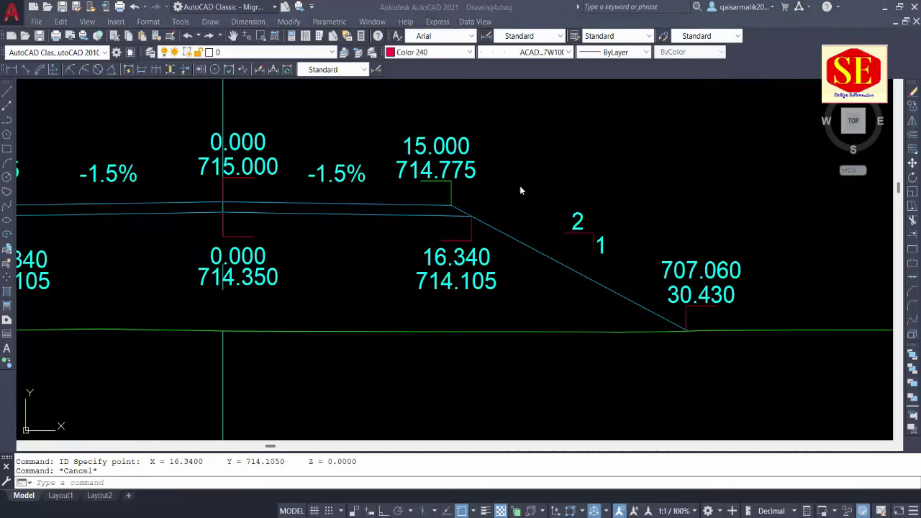
text(d)
key(Return)
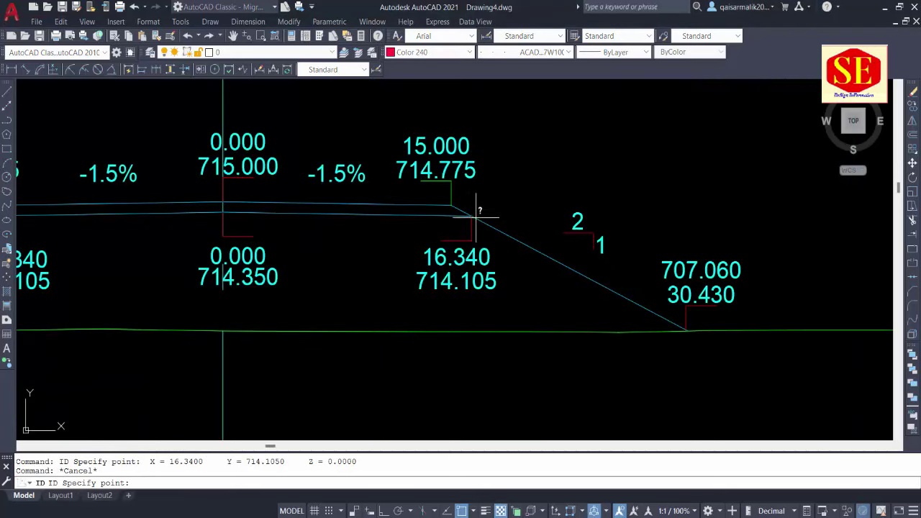
click(470, 214)
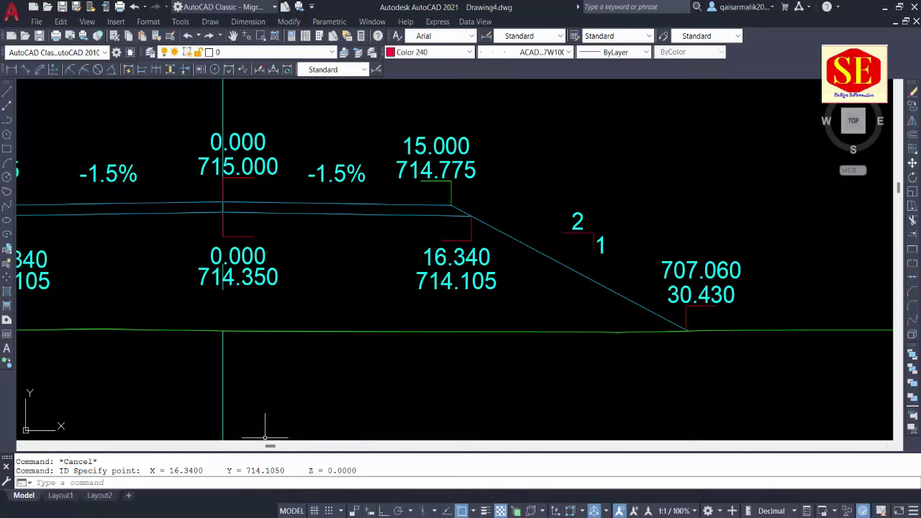
key(Escape)
scroll(487, 199, down, 6)
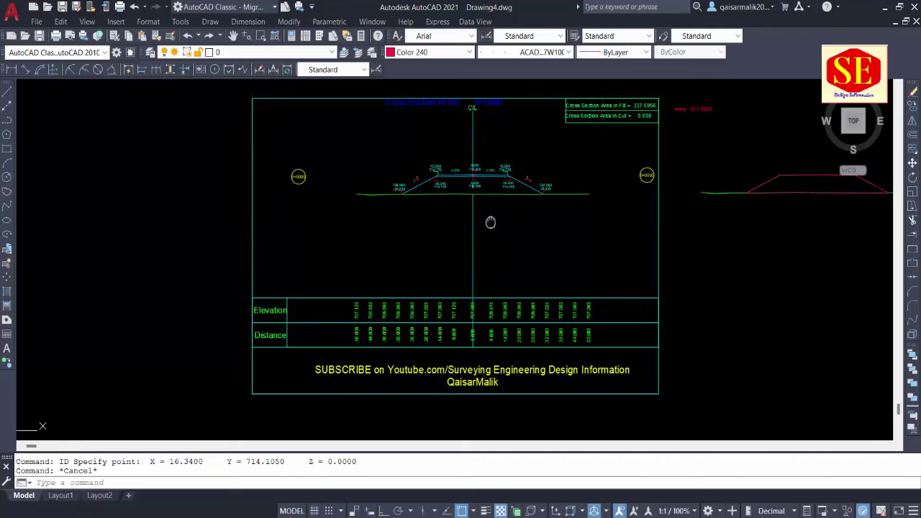
Turn the V.Grid Line layer back on for the cross-section sheet.
drag(490, 222, 419, 247)
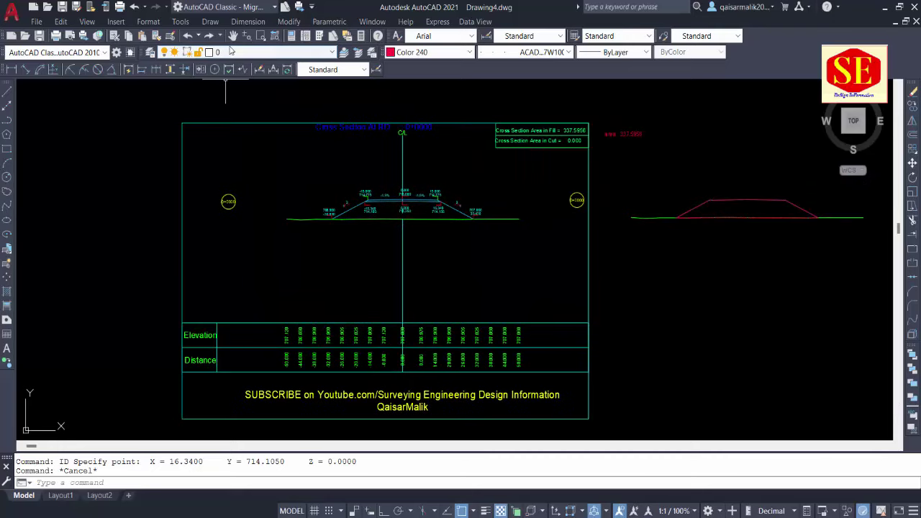
click(227, 52)
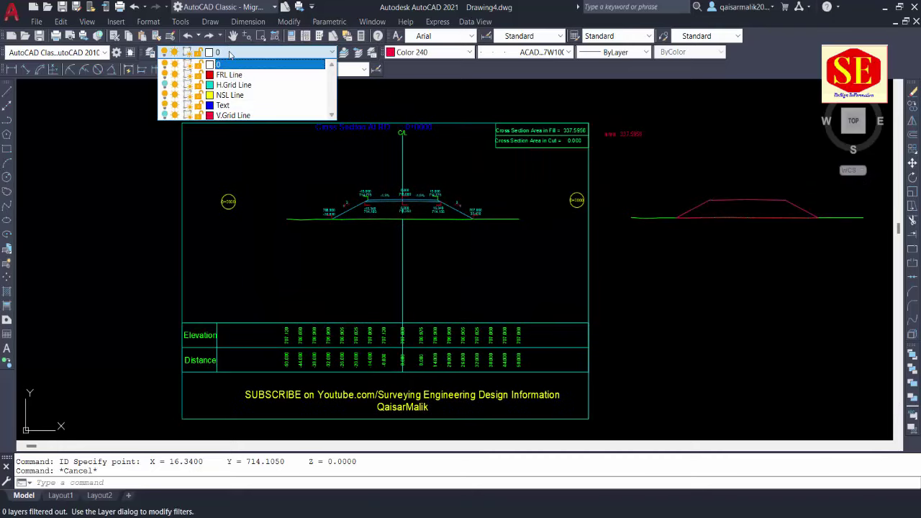
click(165, 115)
scroll(164, 120, up, 1)
scroll(497, 242, down, 1)
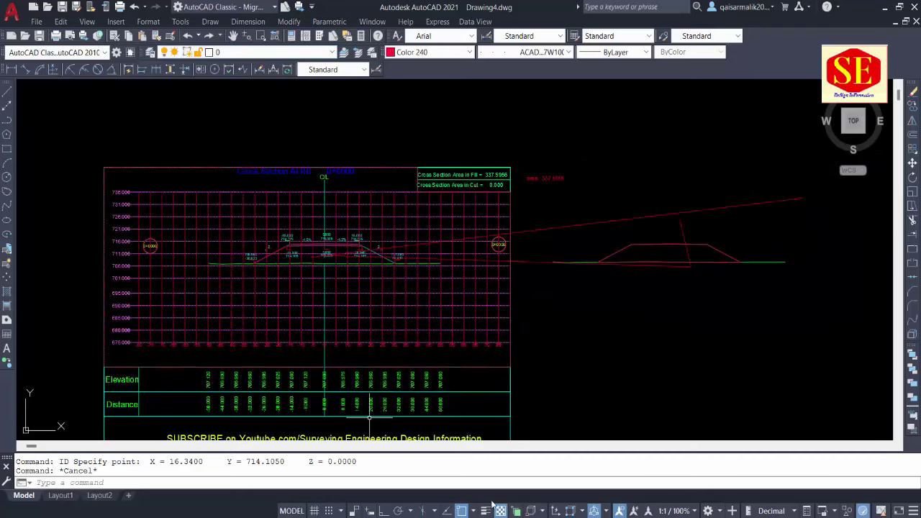
Advance the Excel program to chainage 0+050.000 with NEXT RD, then start a new AutoCAD drawing.
key(alt+Tab)
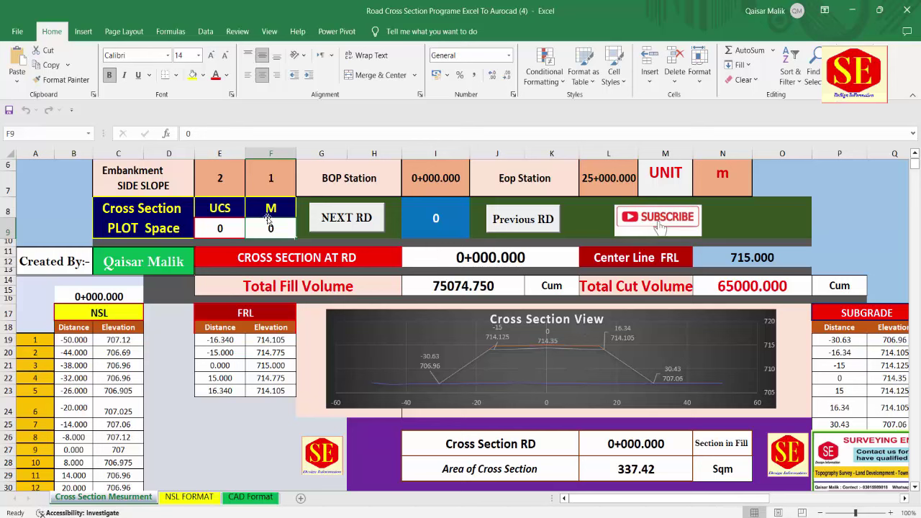
click(360, 217)
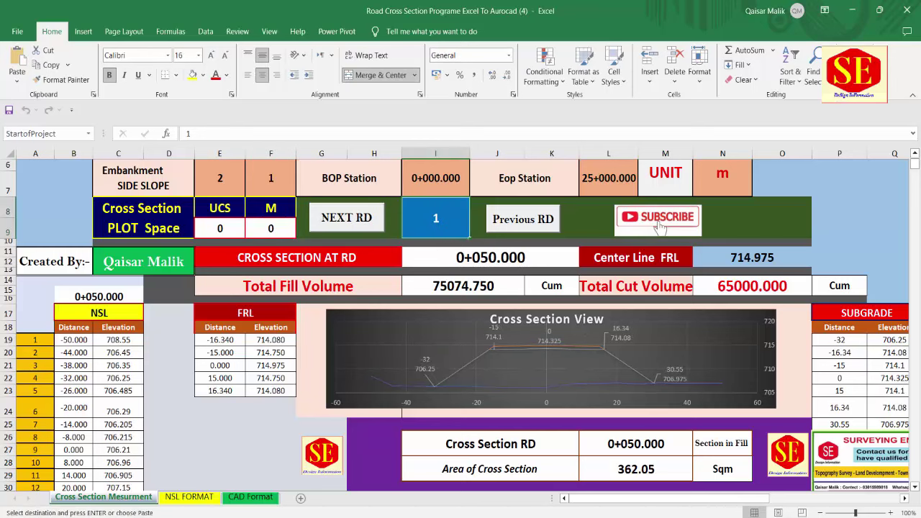
click(547, 453)
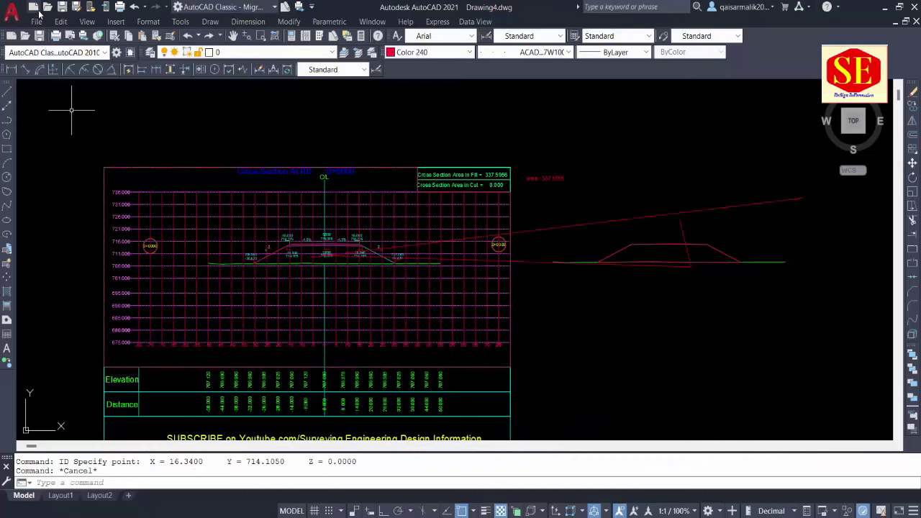
click(34, 7)
Paste the 0+050 section commands into new Drawing5, producing the sheet with fill area 362.049.
click(615, 388)
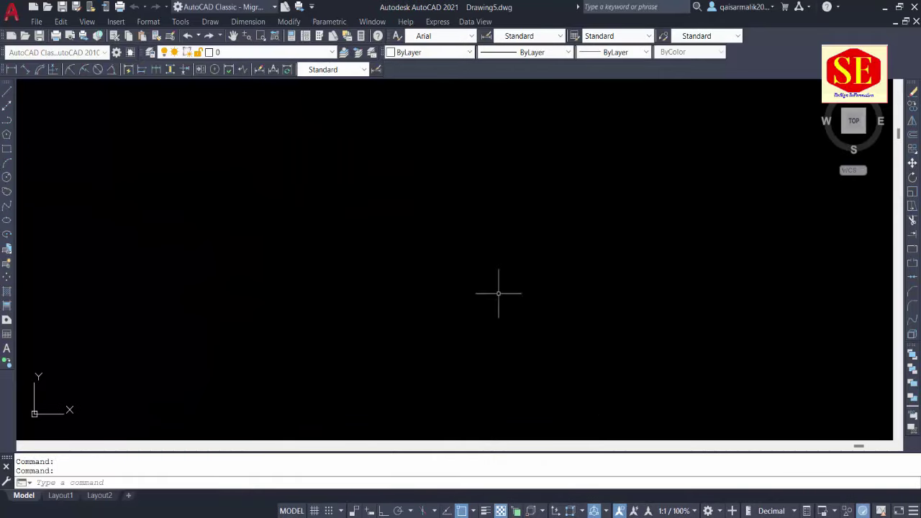
right_click(374, 481)
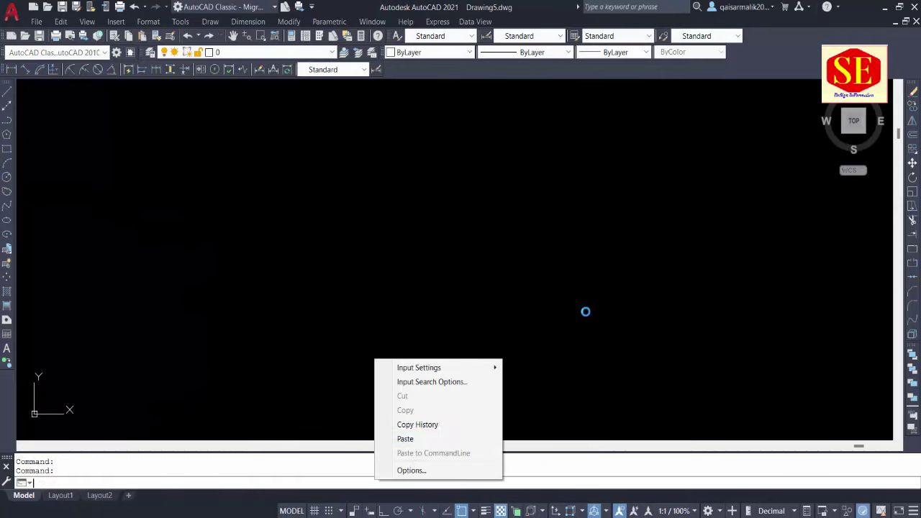
click(405, 438)
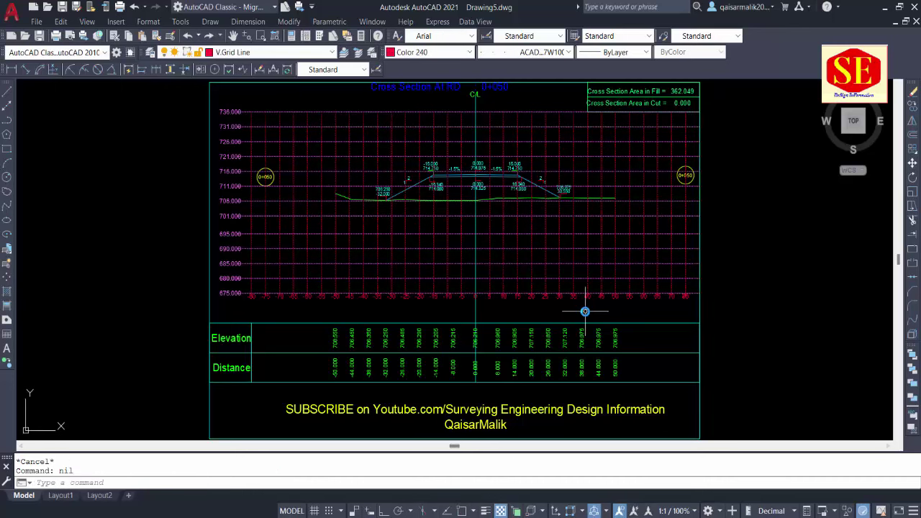
scroll(326, 261, down, 4)
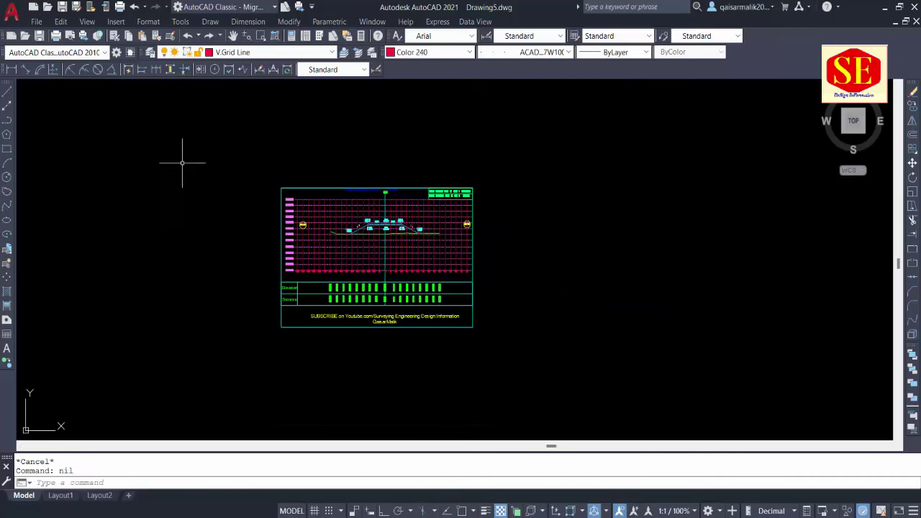
Return to the Excel workbook and select the UCS plot-space cell E9.
click(453, 460)
click(238, 228)
scroll(254, 230, up, 1)
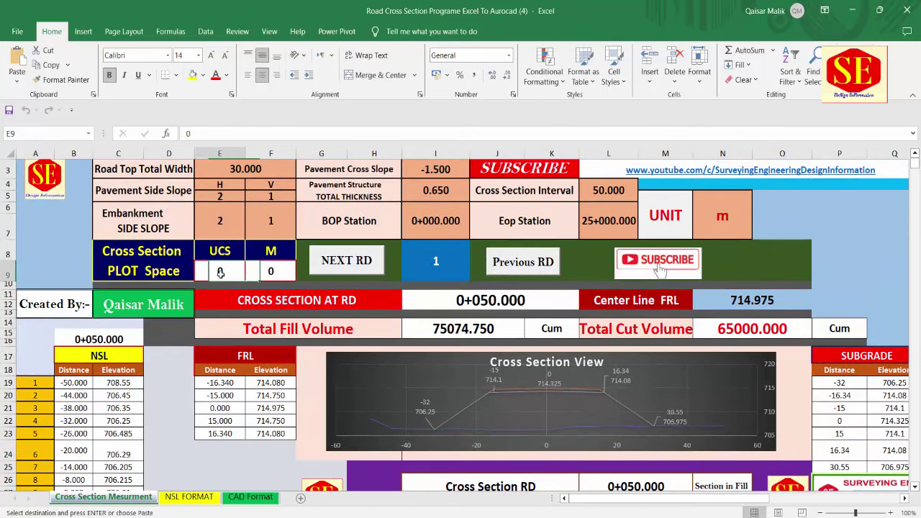
Set the M plot space in F9 to 300.
click(262, 270)
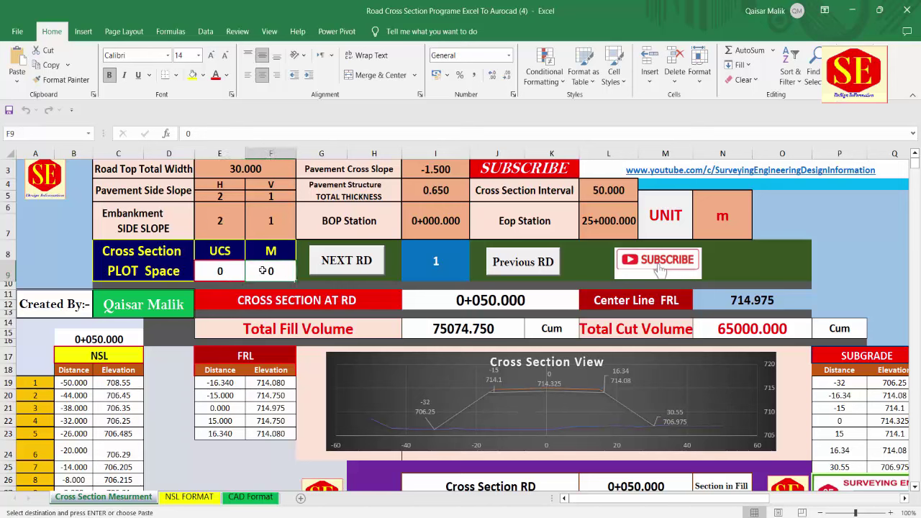
click(229, 274)
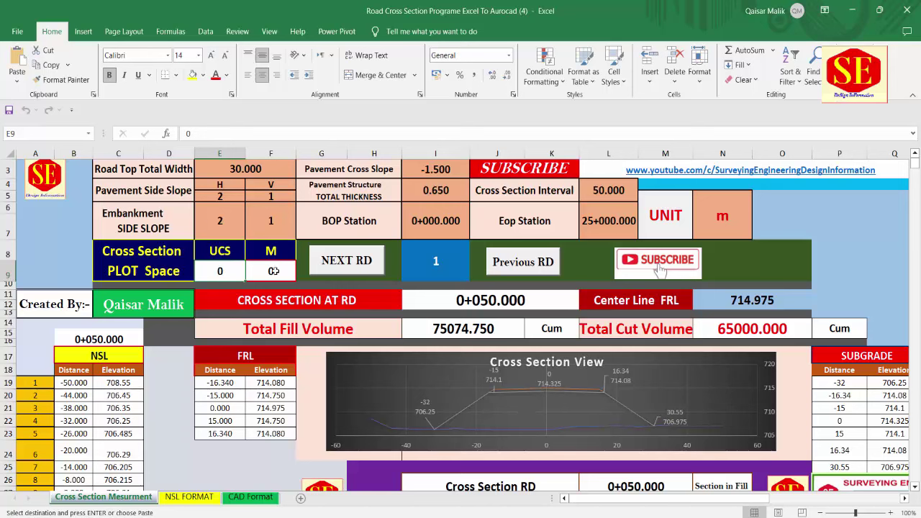
click(259, 272)
click(222, 272)
click(265, 276)
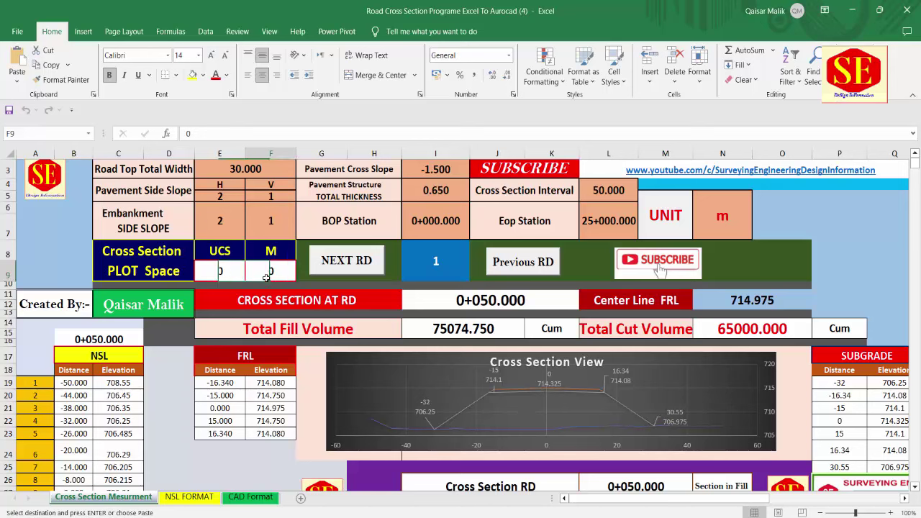
text(300)
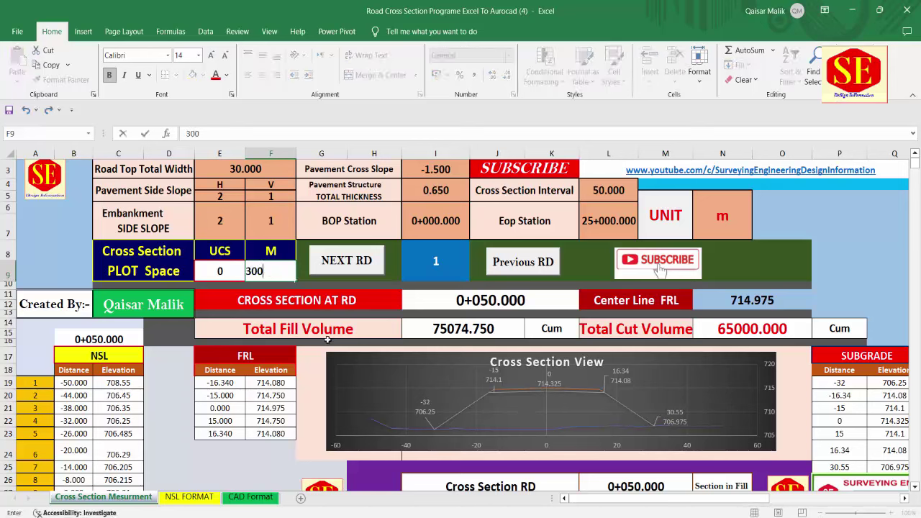
key(Return)
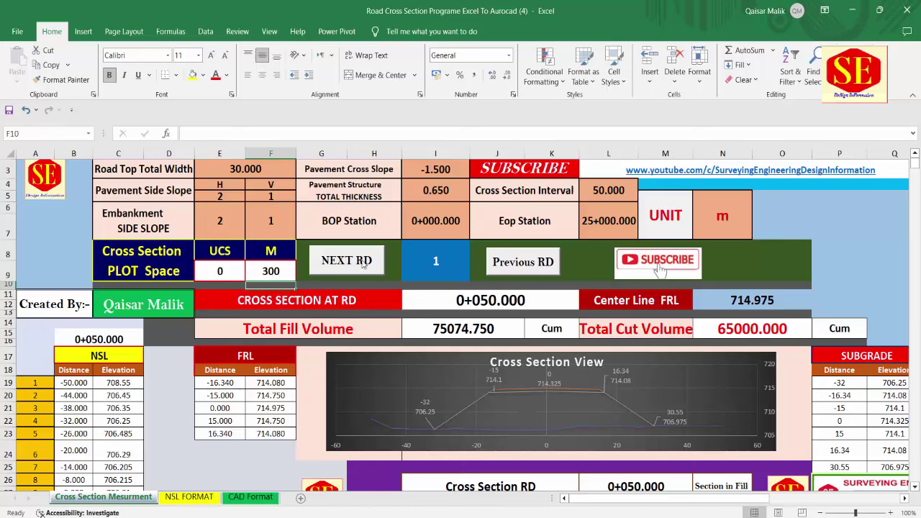
Advance to chainage 0+100.000 and paste its section commands into AutoCAD as a second sheet.
click(365, 264)
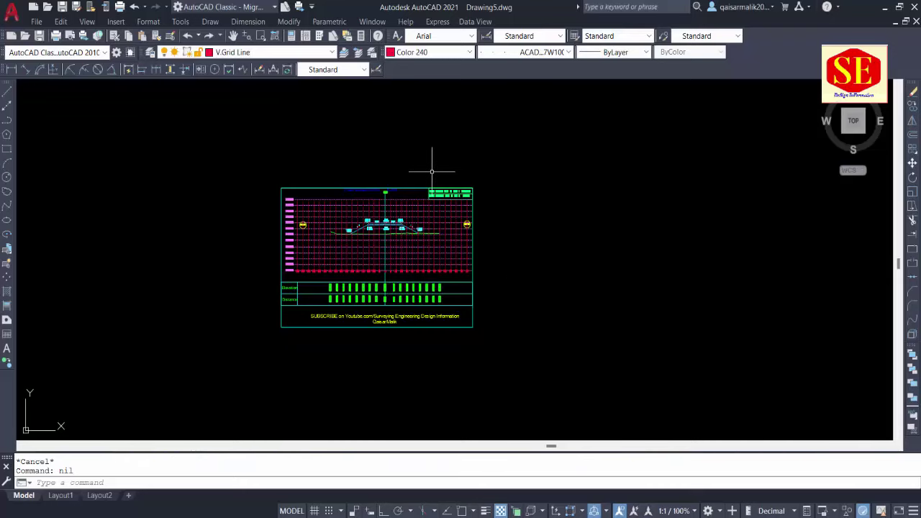
right_click(387, 484)
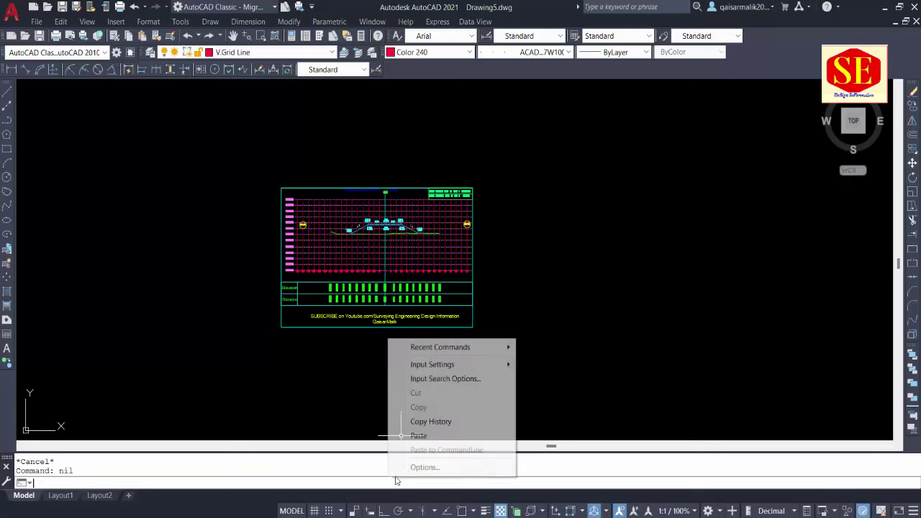
click(434, 446)
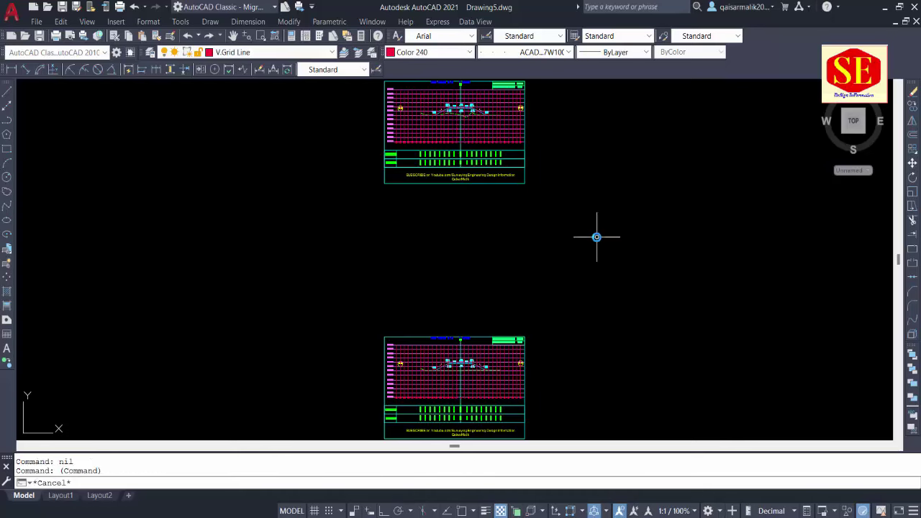
scroll(551, 239, down, 4)
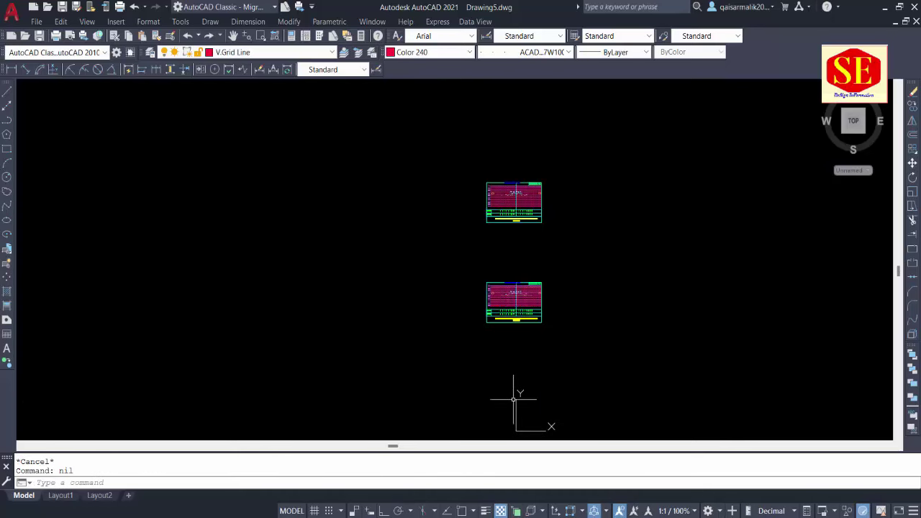
In Excel, change the M plot space in F9 to 600.
key(alt+Tab)
click(279, 270)
text(600)
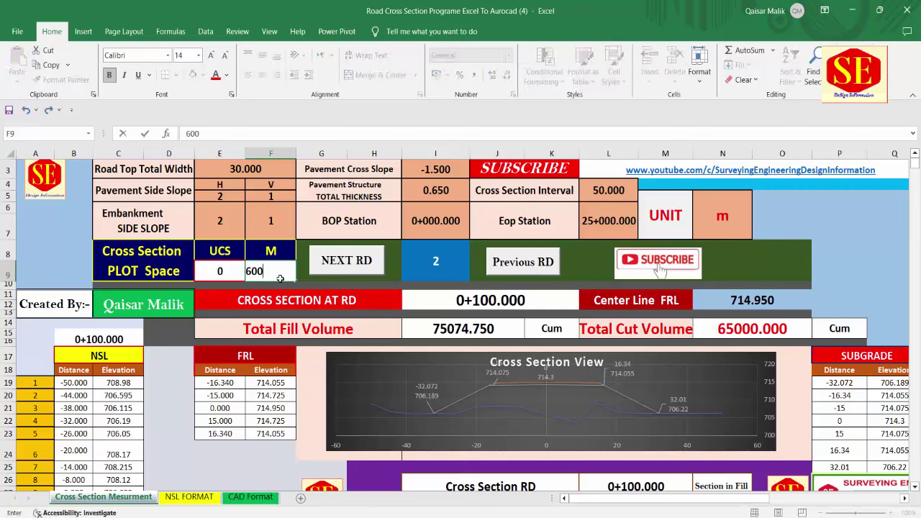
key(Return)
Advance to chainage 0+150.000 and paste its section into AutoCAD as the third stacked sheet.
click(351, 262)
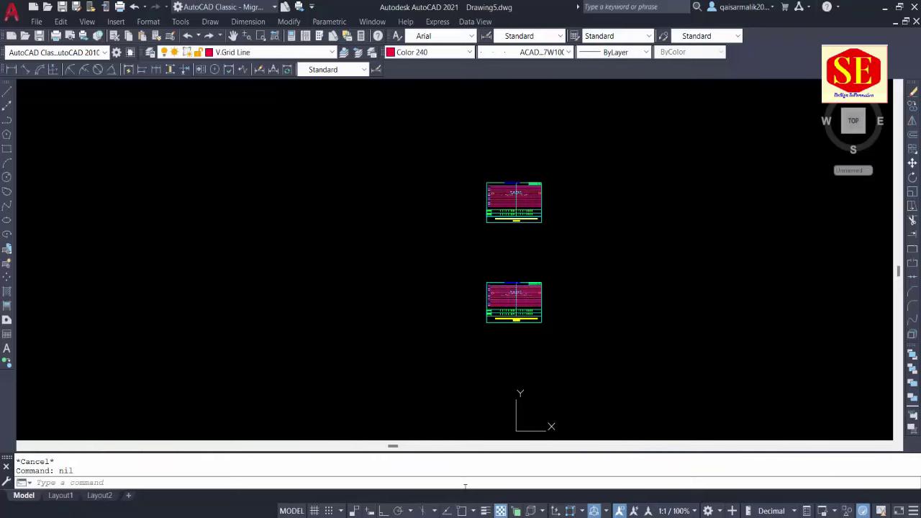
right_click(465, 480)
click(494, 450)
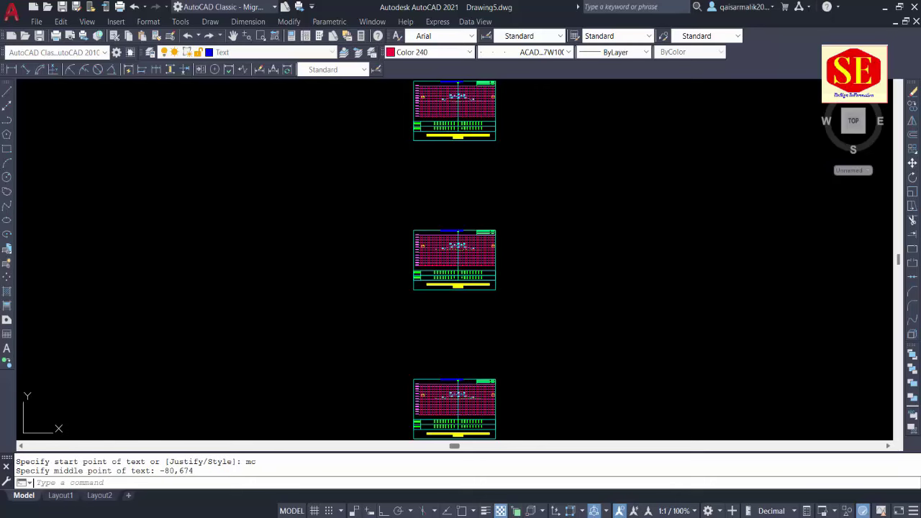
key(alt+Tab)
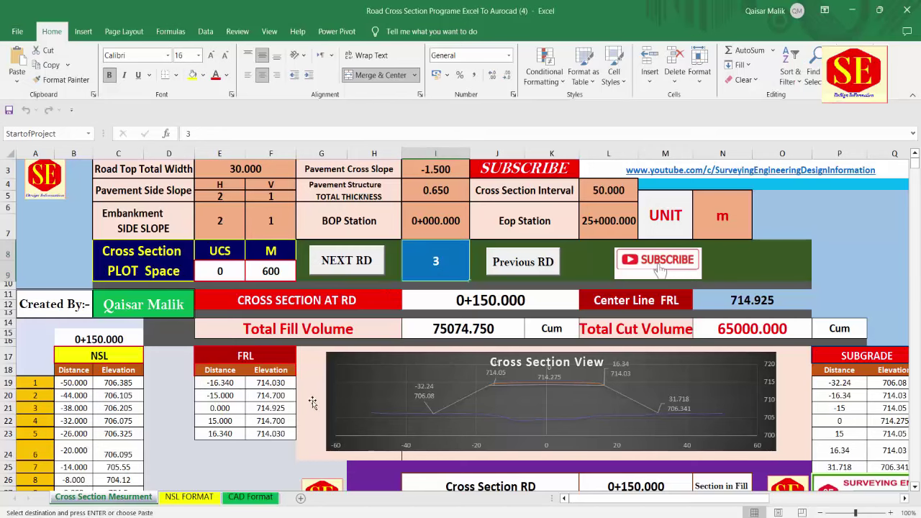
key(Left)
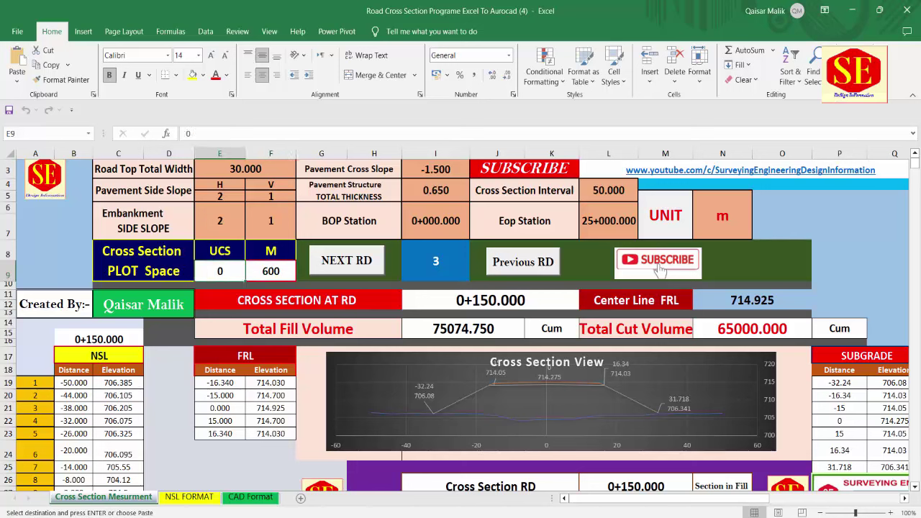
key(alt+Tab)
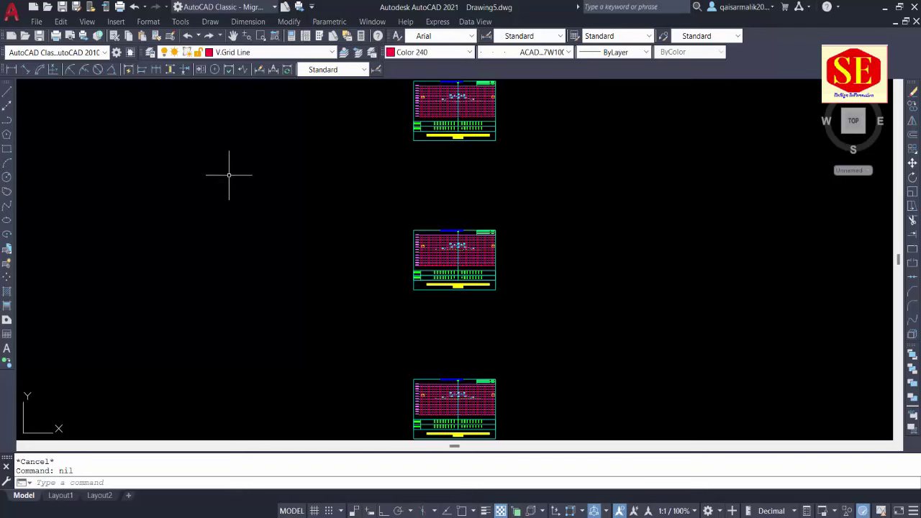
In Excel, set the plot space to UCS -200 and M 0.
key(alt+Tab)
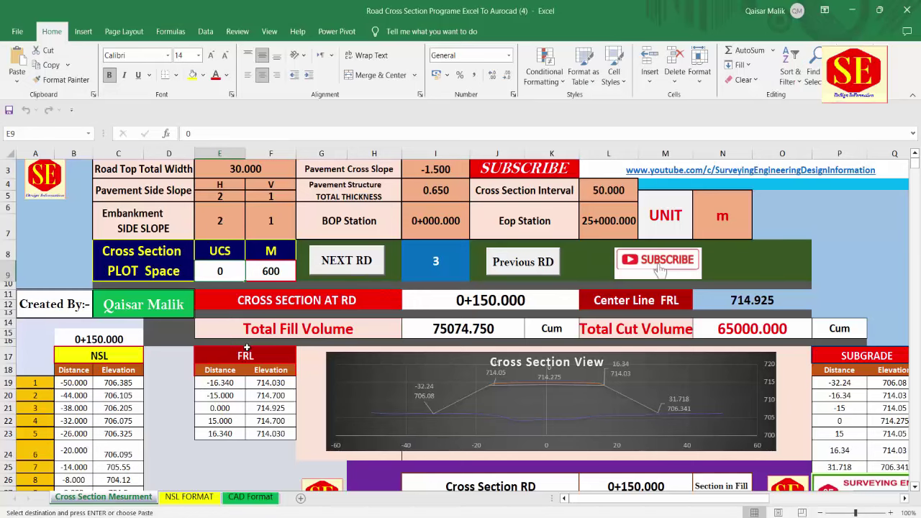
key(Escape)
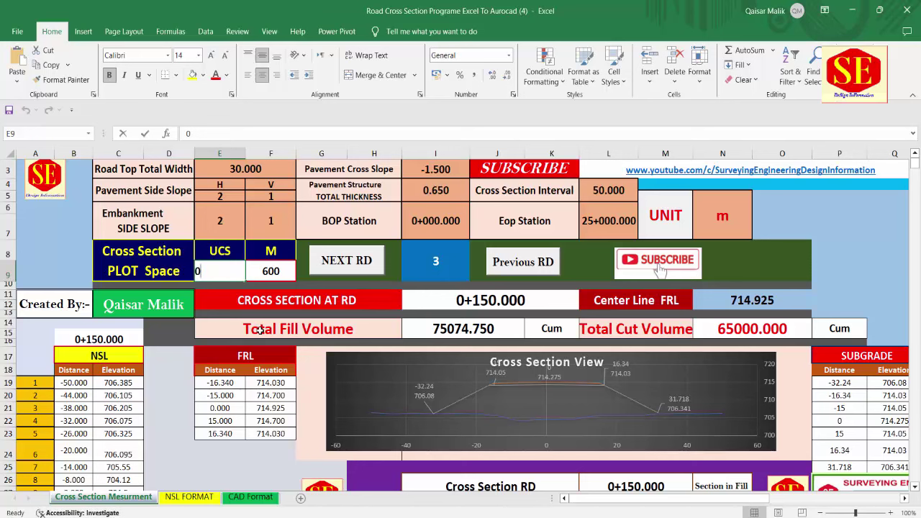
text(-200)
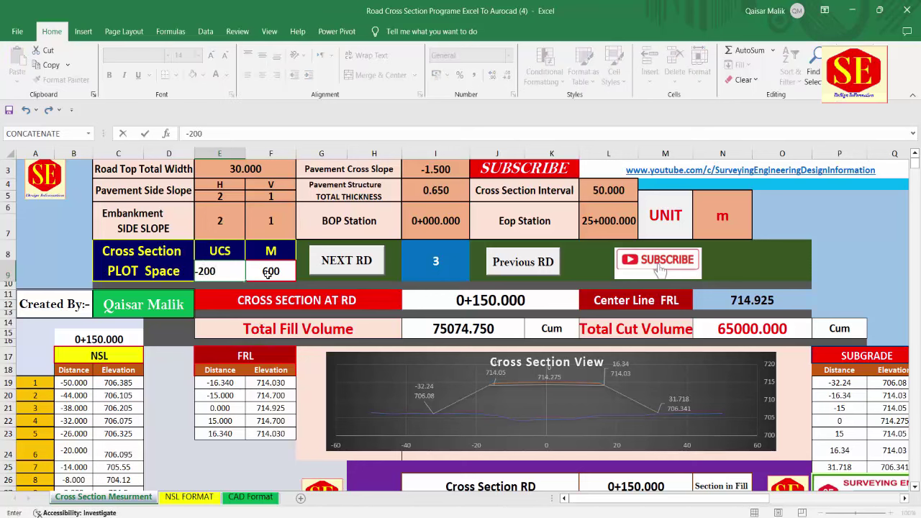
key(Tab)
text(0)
key(Return)
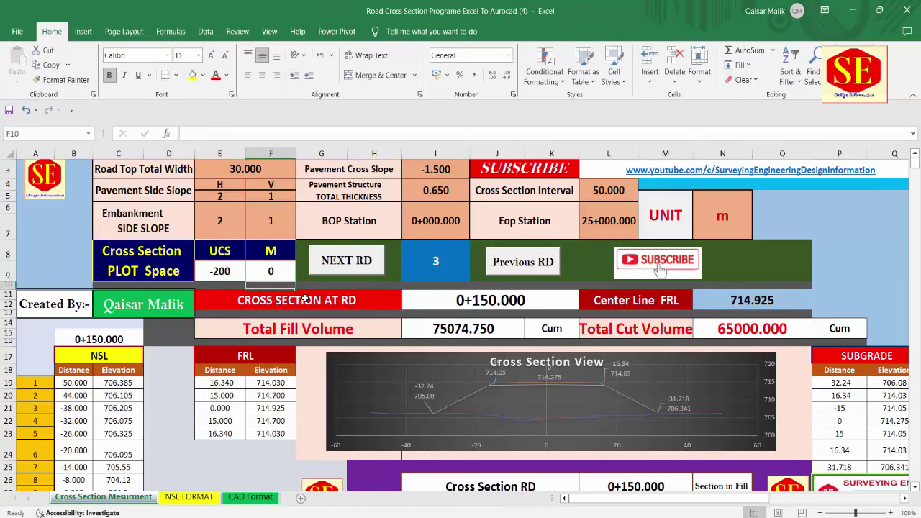
Advance to chainage 0+200.000 and paste its section commands into AutoCAD.
click(363, 264)
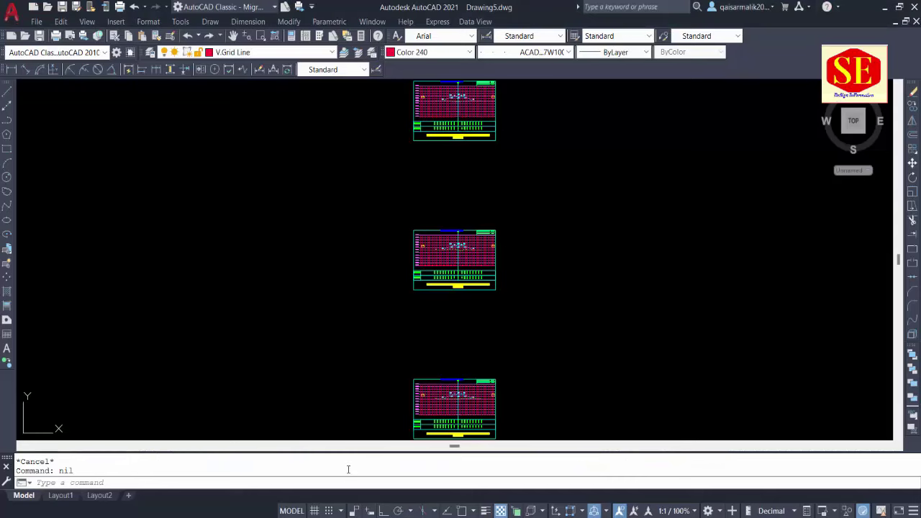
right_click(347, 482)
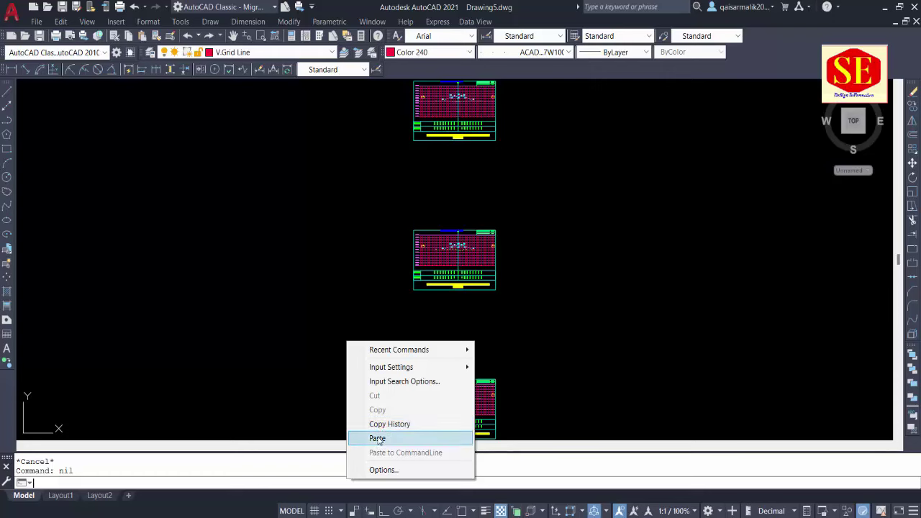
click(380, 435)
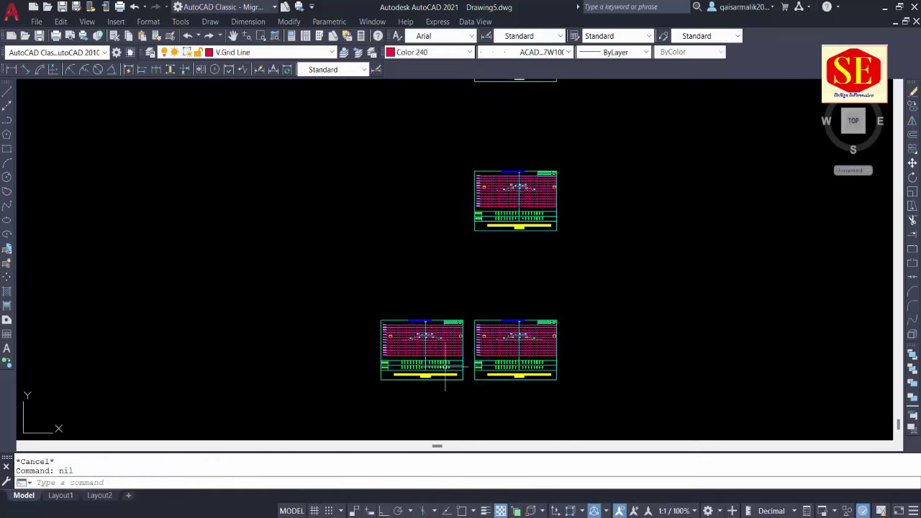
In Excel, change the UCS plot offset in E9 to -400.
scroll(445, 366, up, 4)
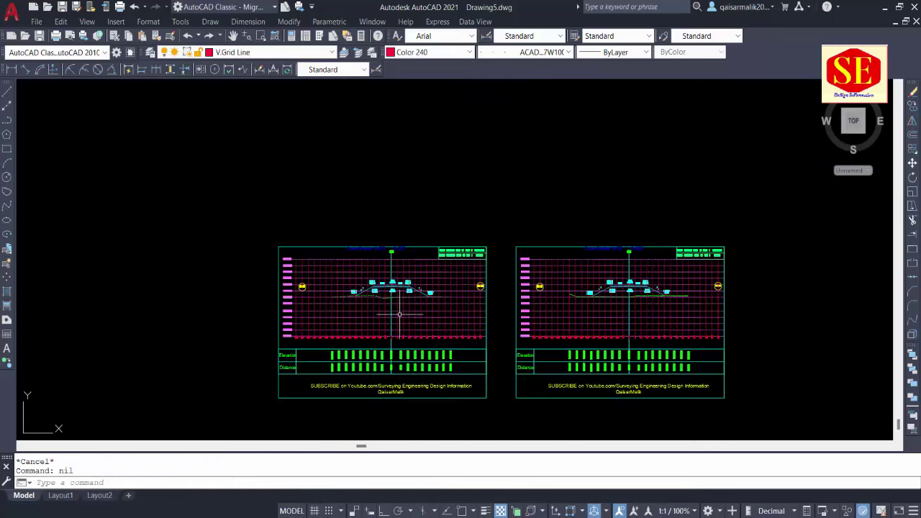
click(508, 509)
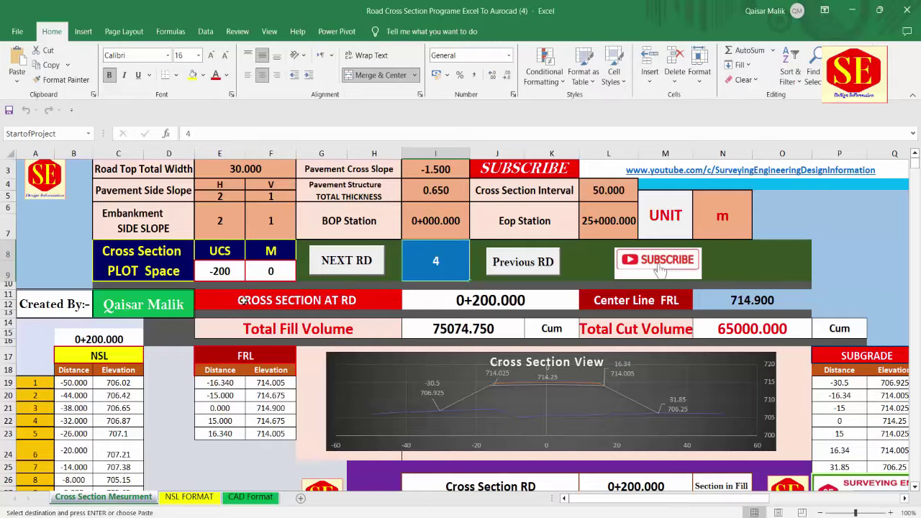
click(231, 270)
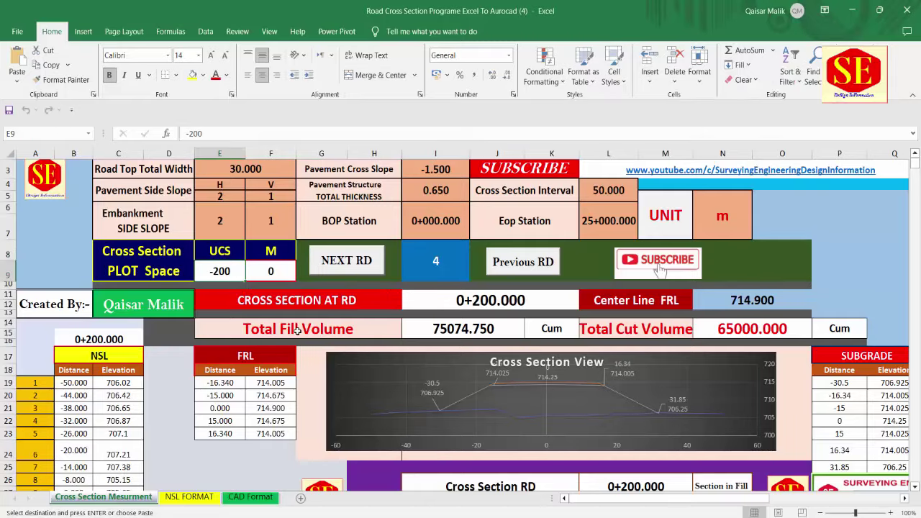
text(-)
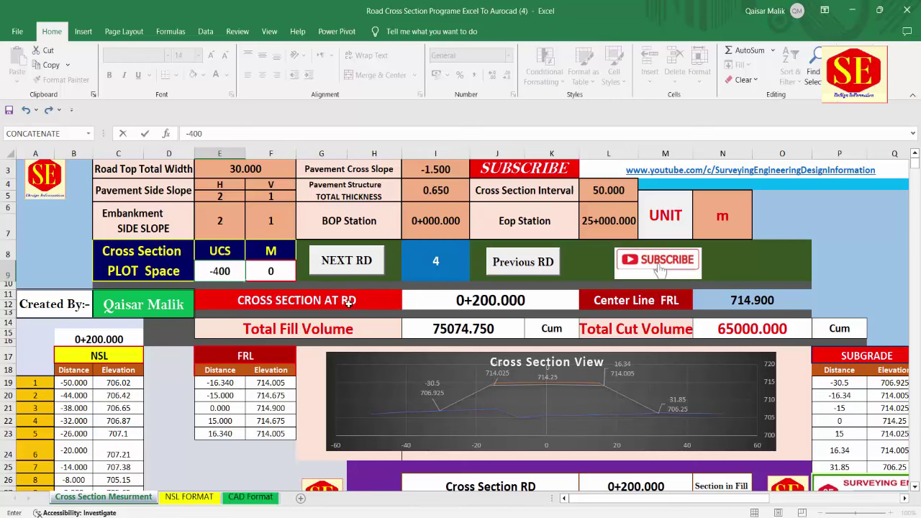
click(392, 280)
Advance to chainage 0+250.000 and paste its section commands into AutoCAD.
click(346, 260)
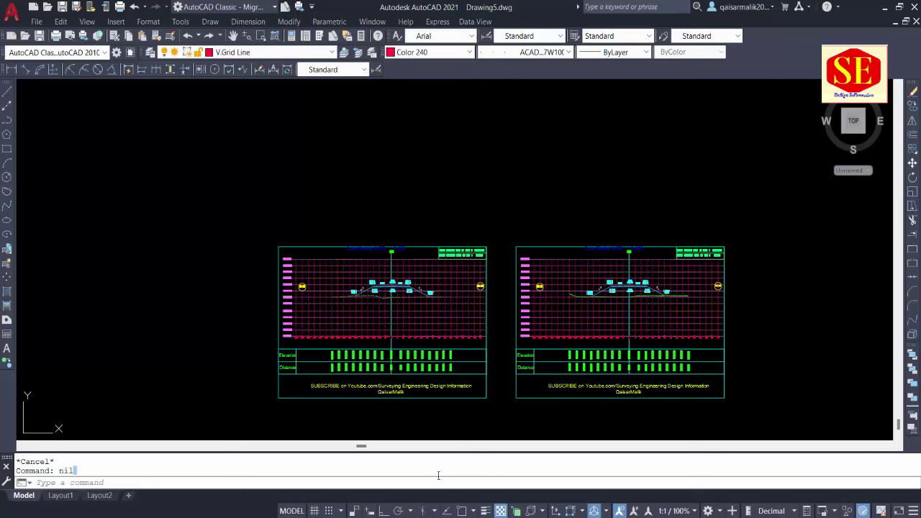
right_click(430, 485)
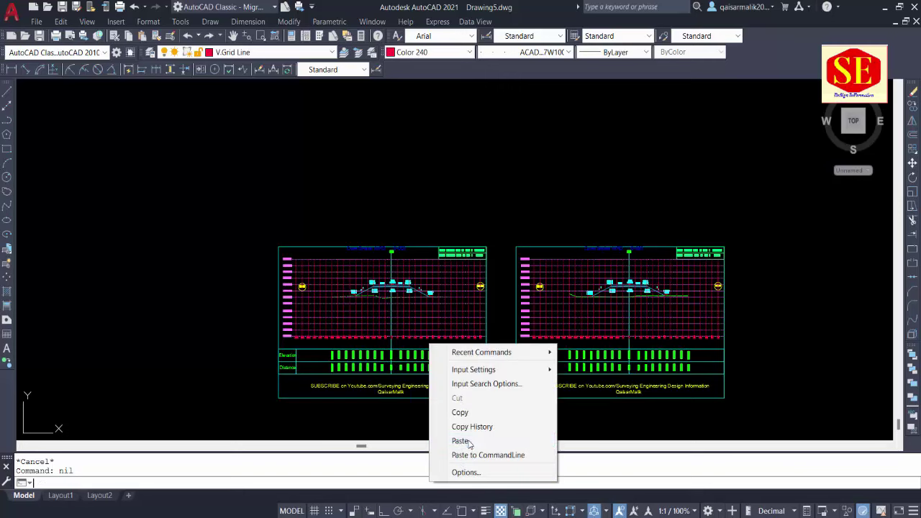
click(456, 441)
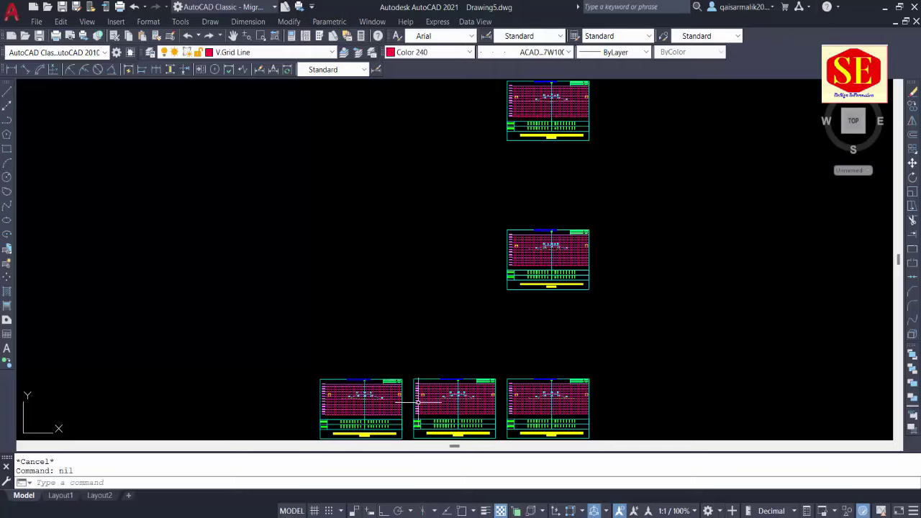
In Excel, enter 200 as the UCS plot offset in E9.
key(alt+Tab)
click(238, 274)
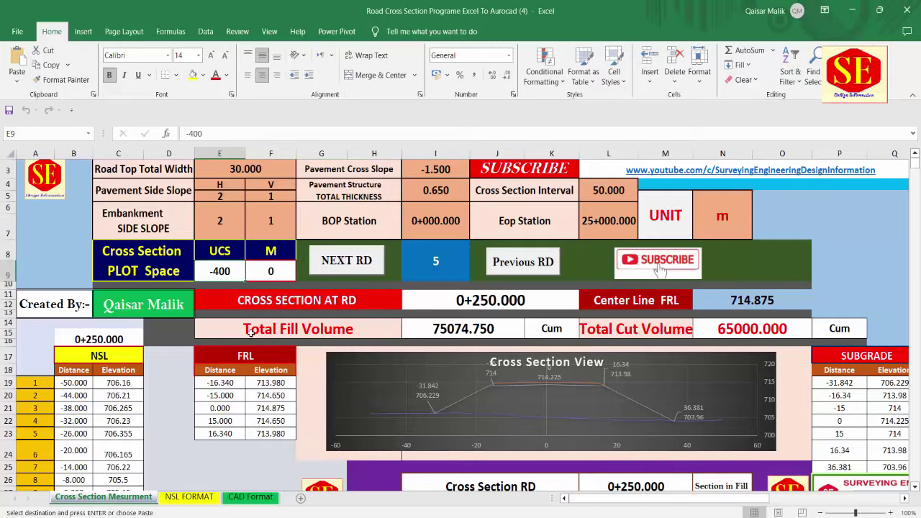
text(20)
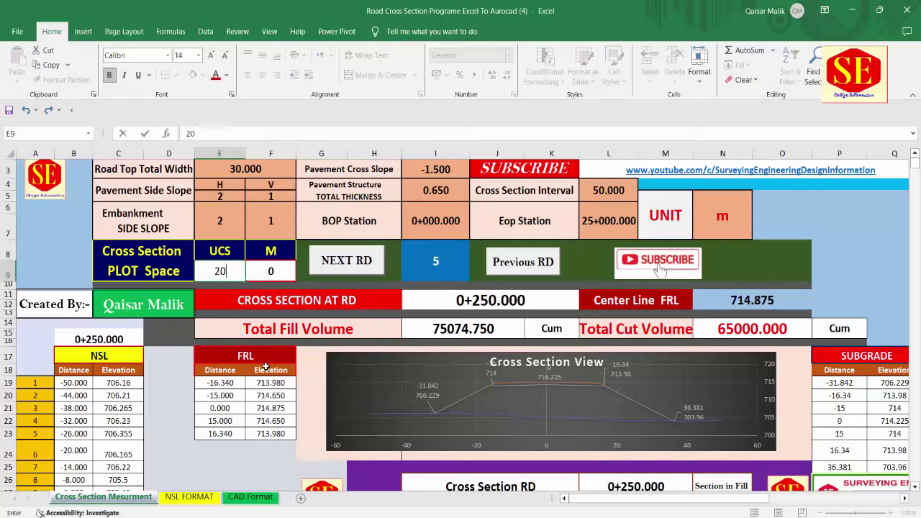
text(0)
Advance to chainage 0+300.000 and paste its section commands into AutoCAD.
click(346, 260)
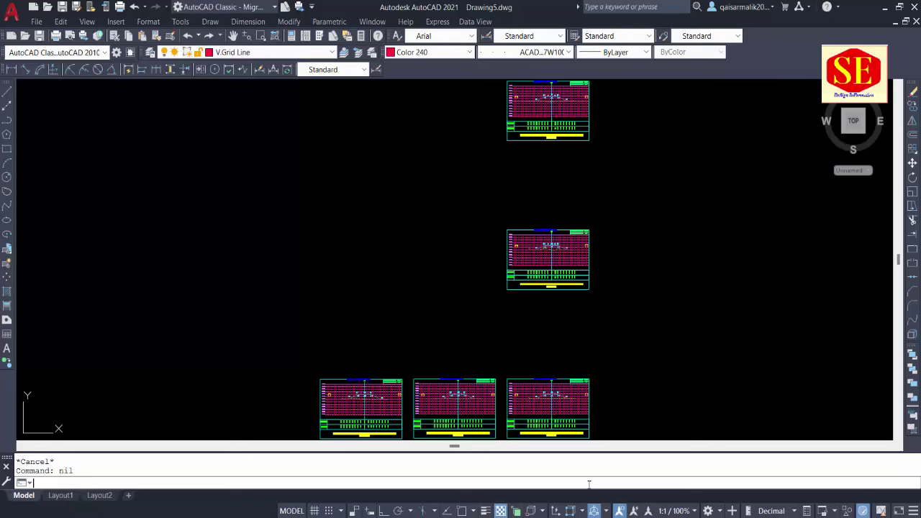
right_click(588, 484)
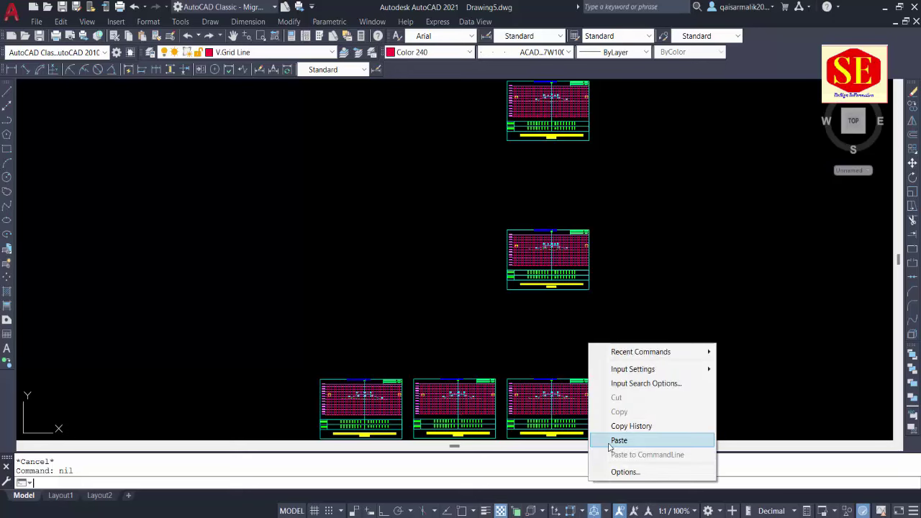
click(608, 437)
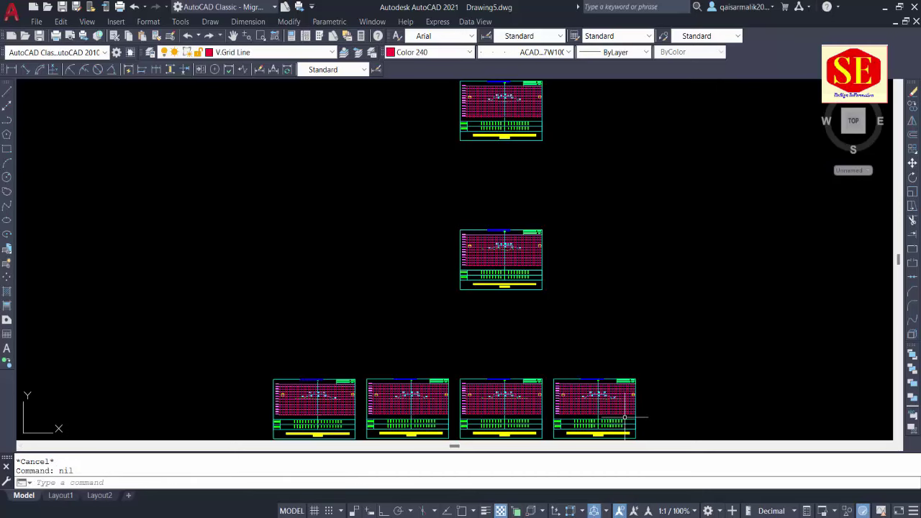
mouse_move(501, 512)
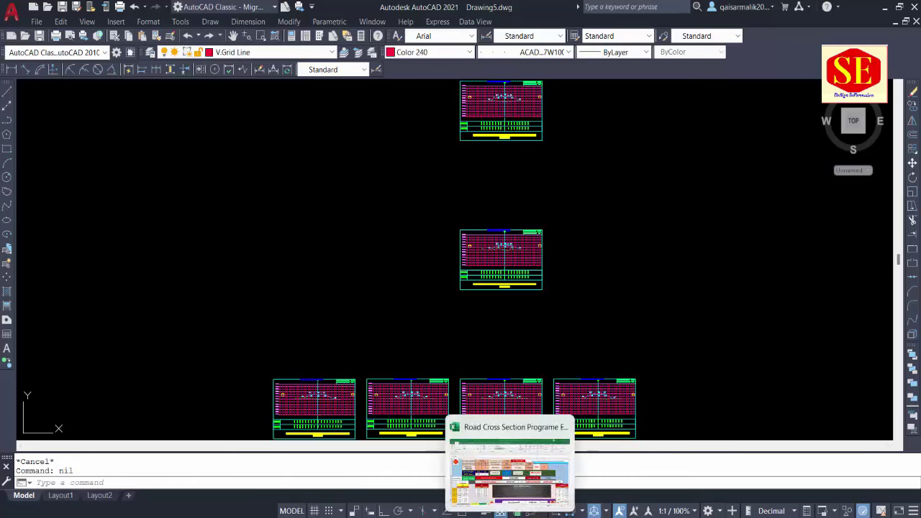
In Excel, set the M plot offset in F9 to 200.
click(510, 468)
click(220, 276)
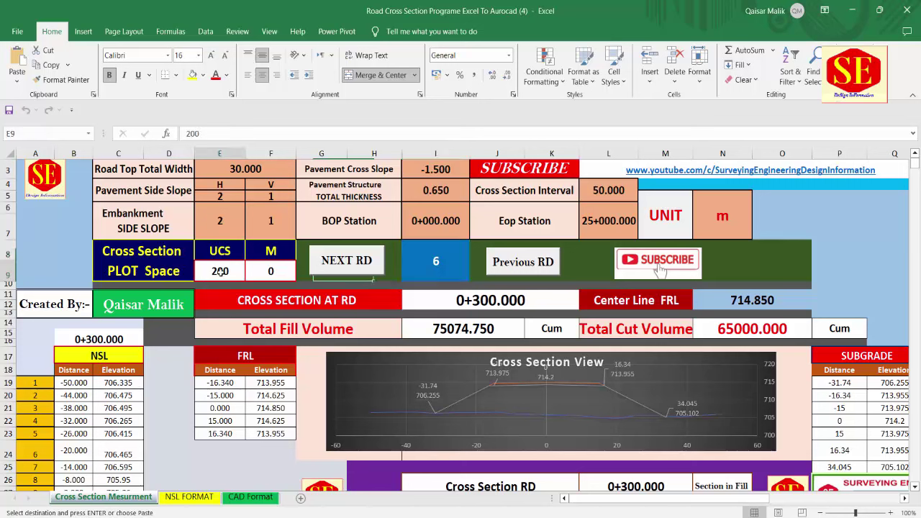
click(280, 277)
text(2)
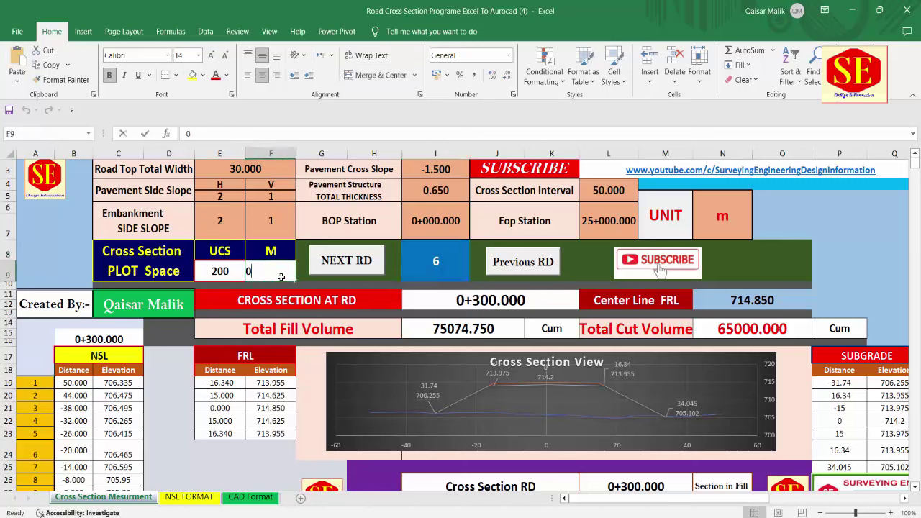
text(00)
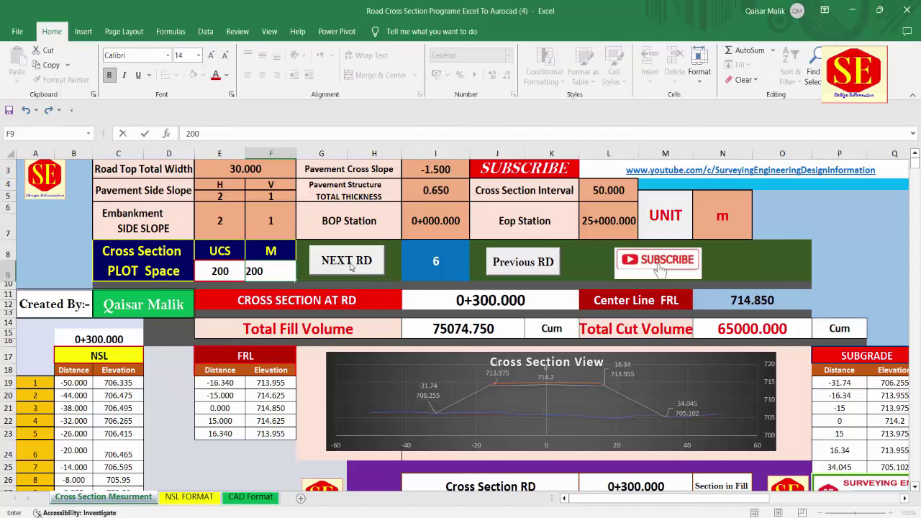
Advance to chainage 0+350.000, paste its section into AutoCAD, and return to Excel's E9.
click(350, 270)
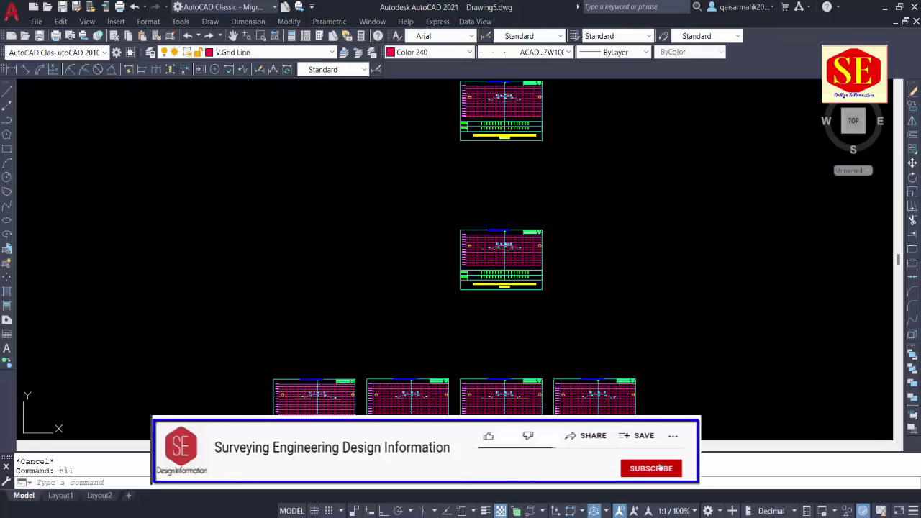
right_click(517, 482)
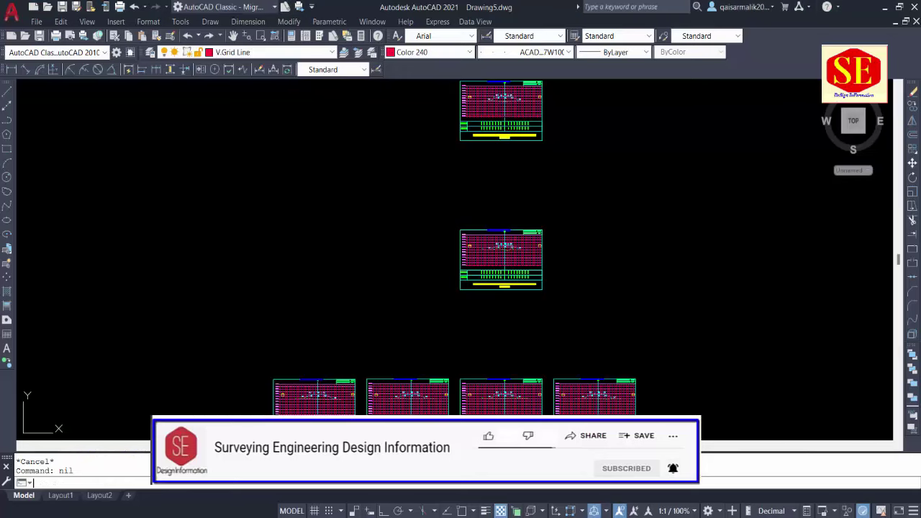
right_click(549, 339)
click(575, 405)
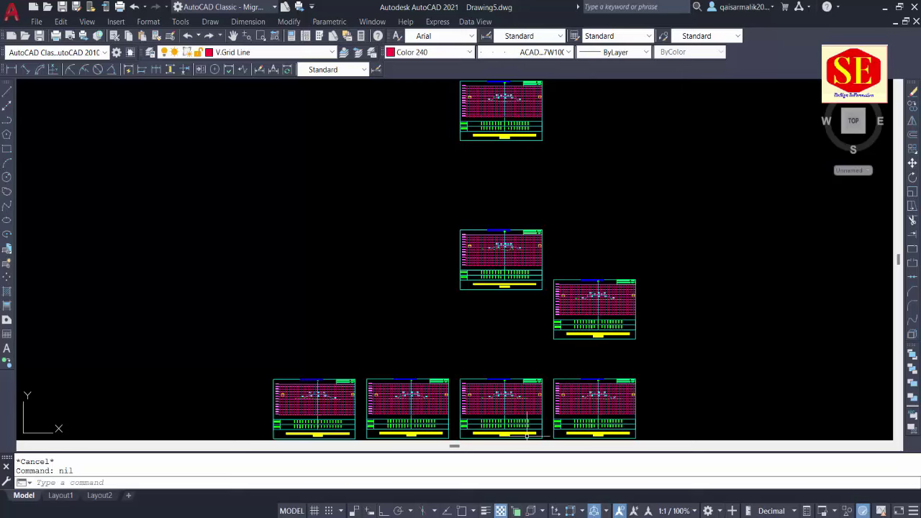
key(alt+Tab)
click(216, 271)
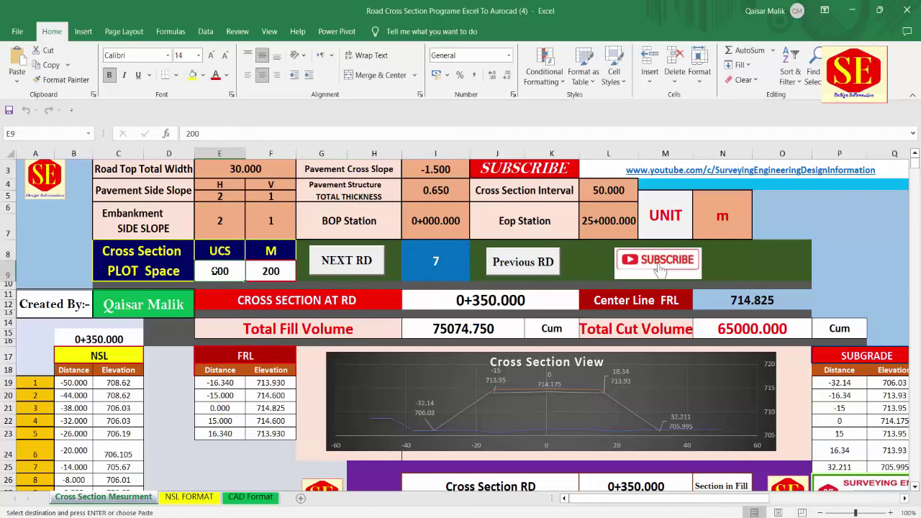
Set the UCS plot space in E9 to -200 and advance the RD to chainage 0+400.000.
double_click(216, 271)
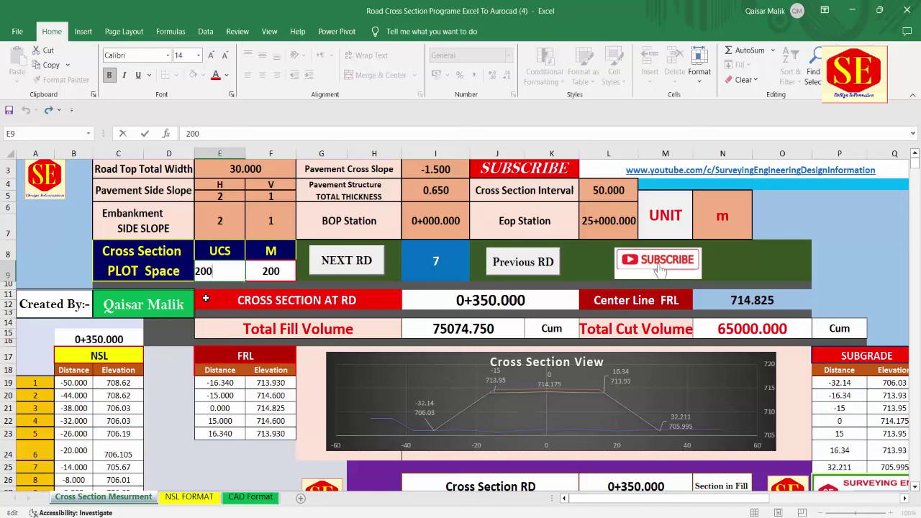
text(-)
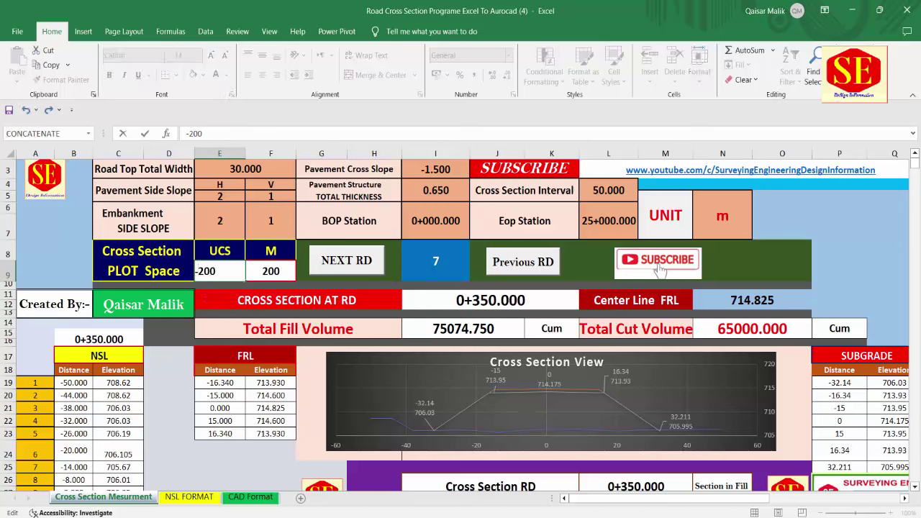
click(235, 461)
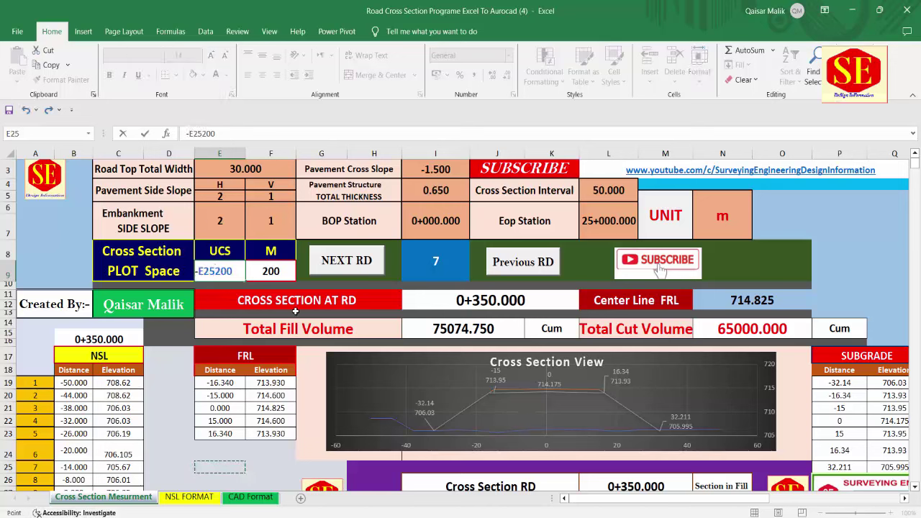
key(BackSpace)
key(BackSpace)
key(BackSpace)
key(Return)
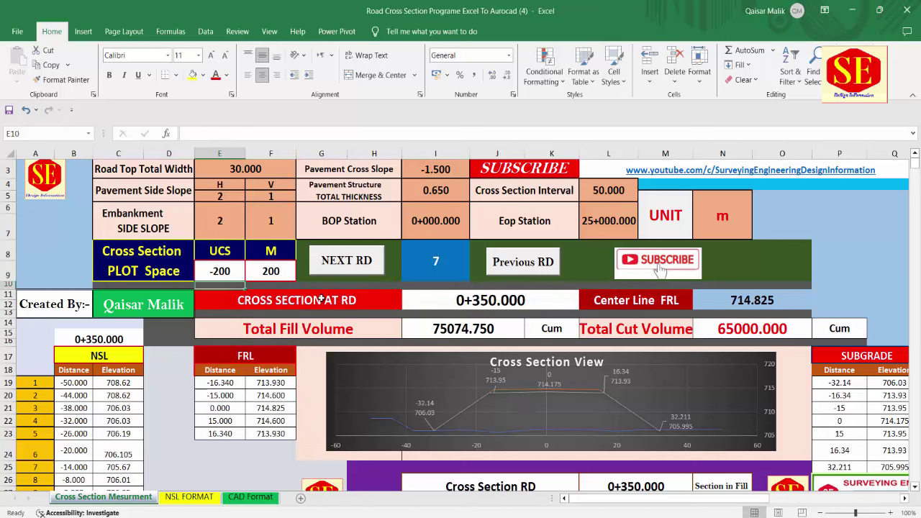
click(346, 260)
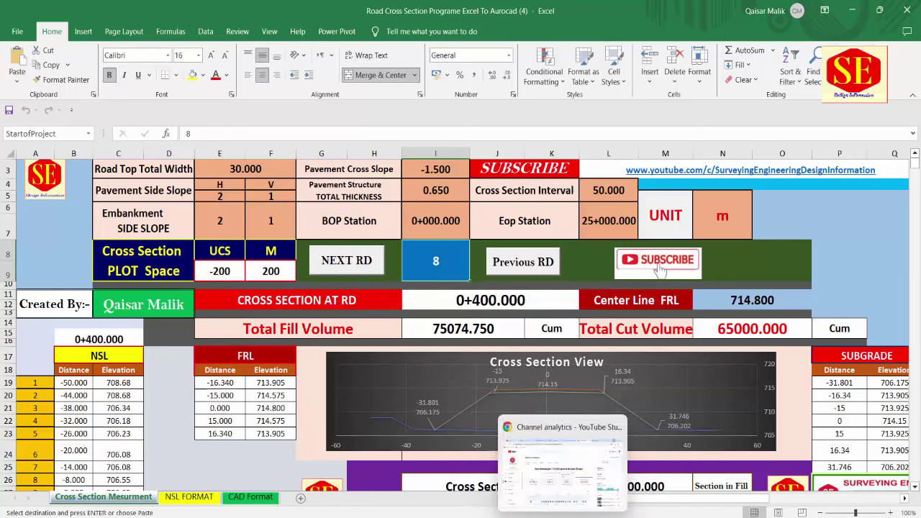
key(alt+Tab)
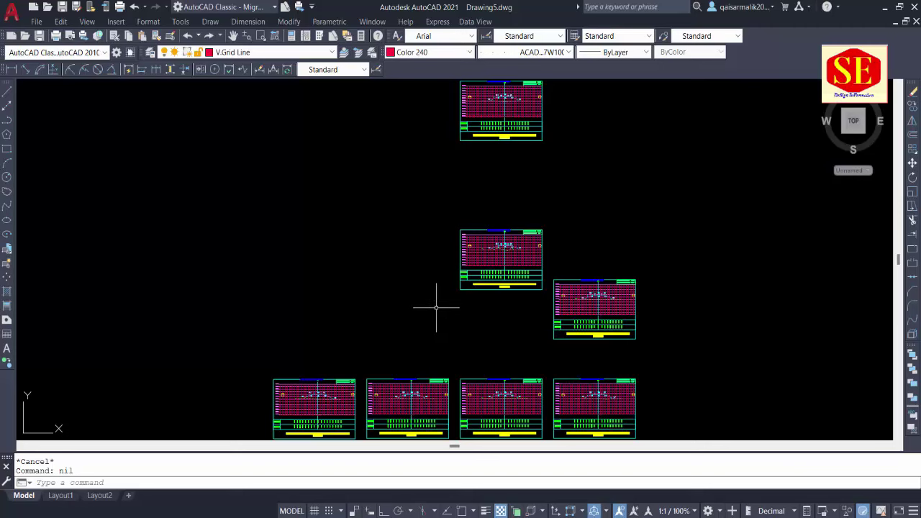
Paste the 0+400.000 cross-section commands into AutoCAD's command line, then return to the Excel workbook.
right_click(429, 486)
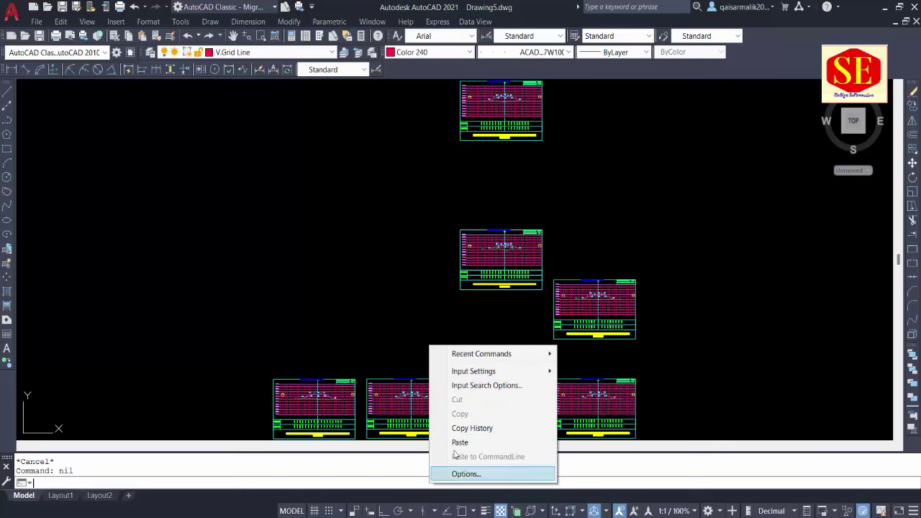
click(456, 439)
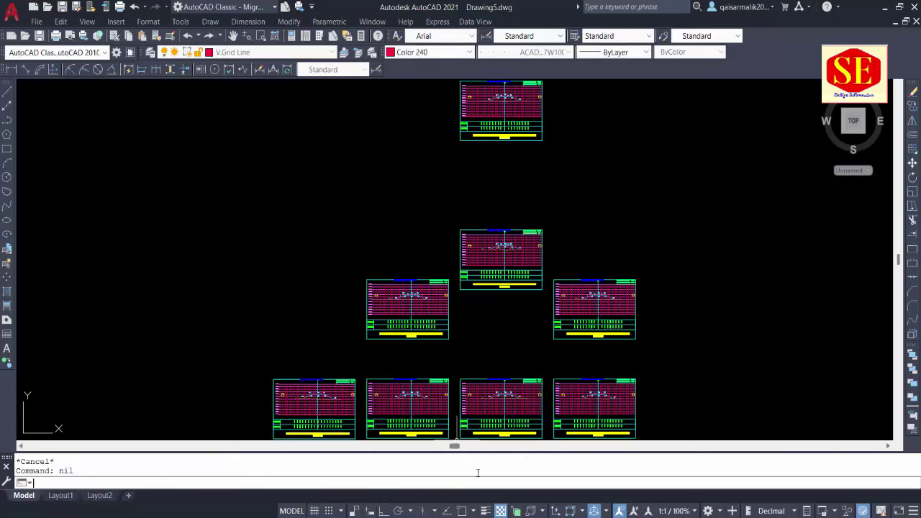
key(alt+Tab)
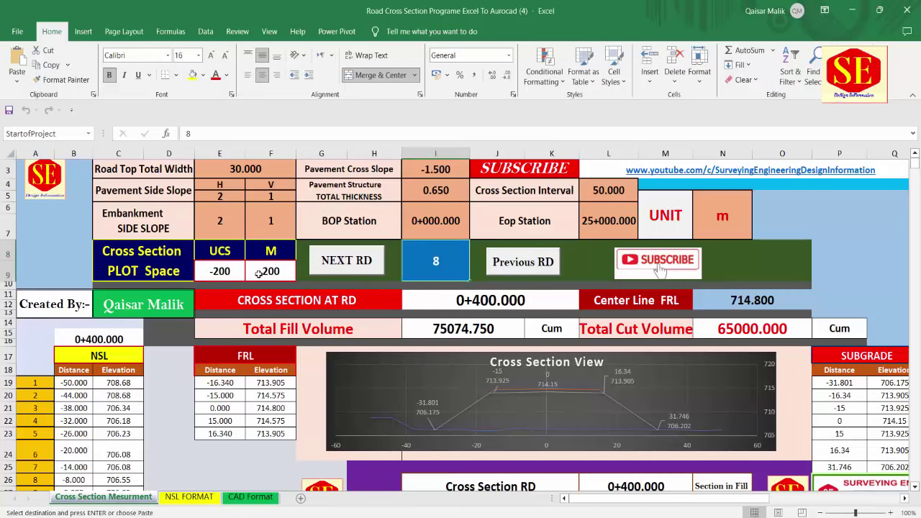
Change the UCS plot space to -400 and generate the next section at chainage 0+450.
click(258, 273)
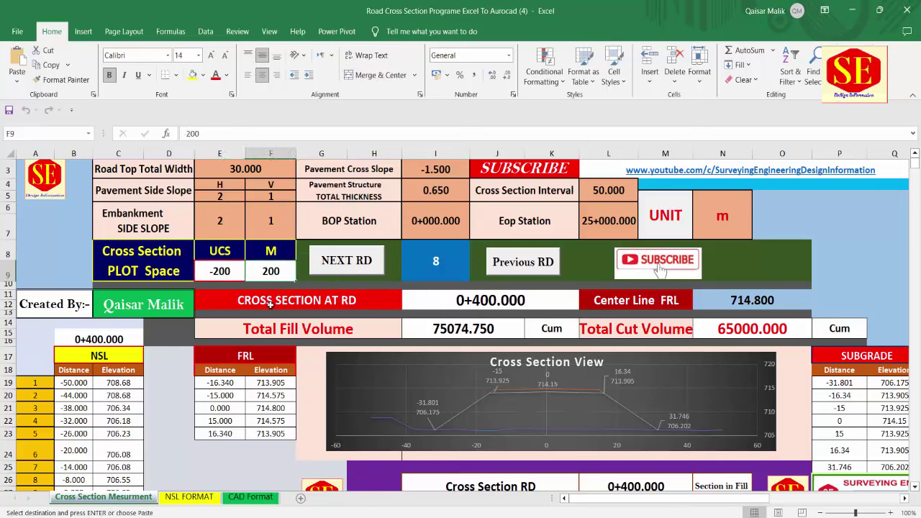
click(229, 271)
text(-400)
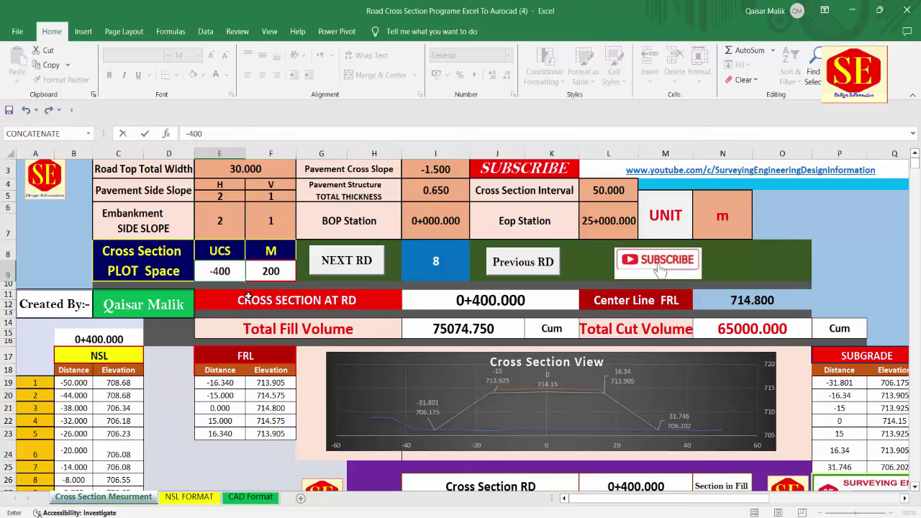
click(218, 466)
click(366, 260)
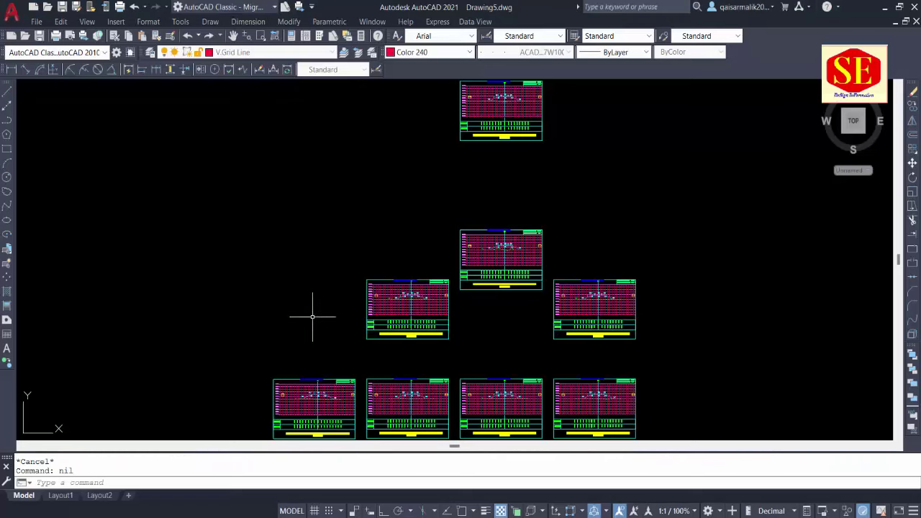
Paste the 0+450.000 cross-section commands into AutoCAD's command line, then go back to Excel.
right_click(434, 483)
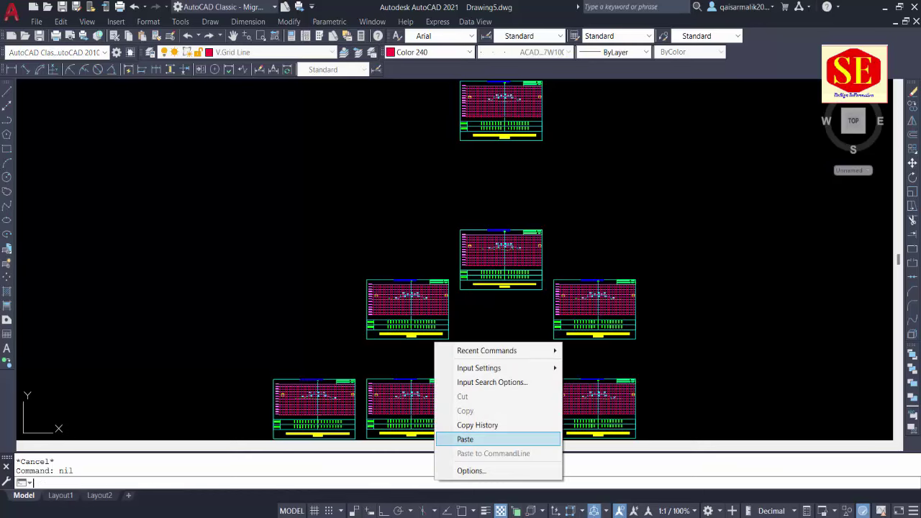
click(455, 437)
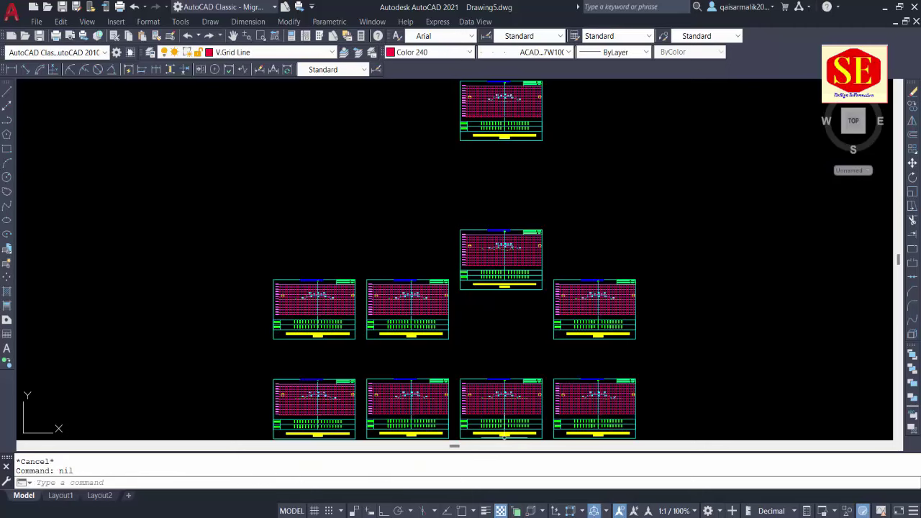
mouse_move(501, 435)
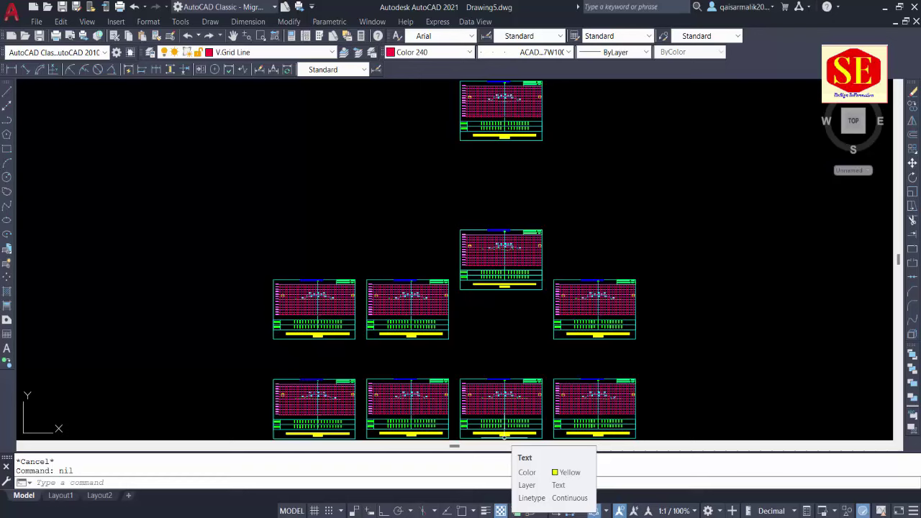
key(alt+Tab)
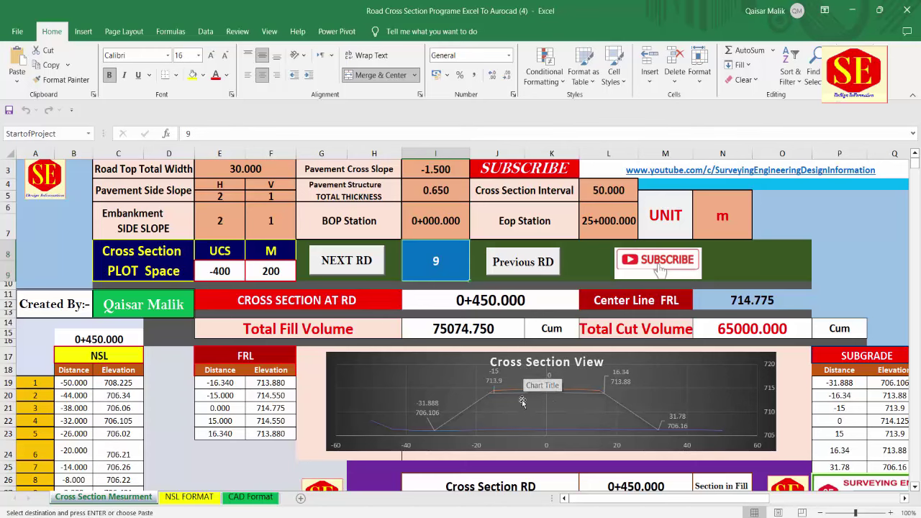
scroll(523, 381, up, 1)
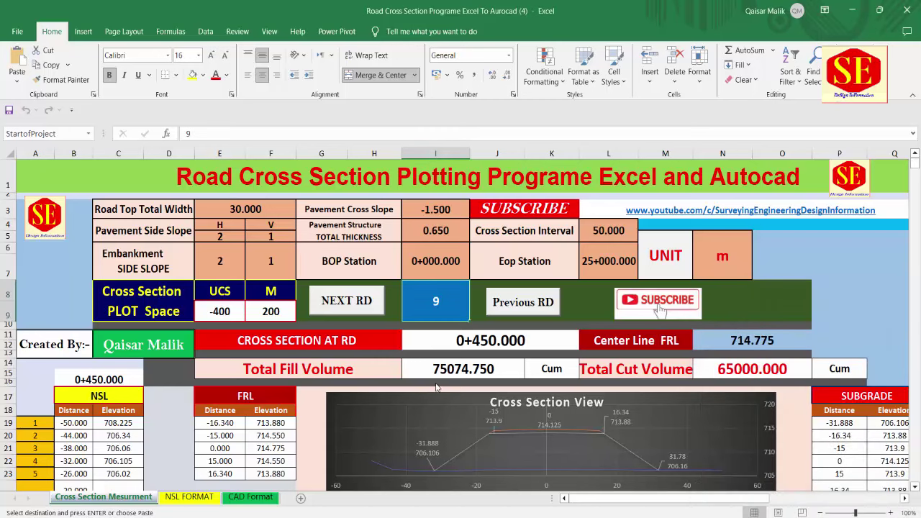
scroll(527, 317, down, 2)
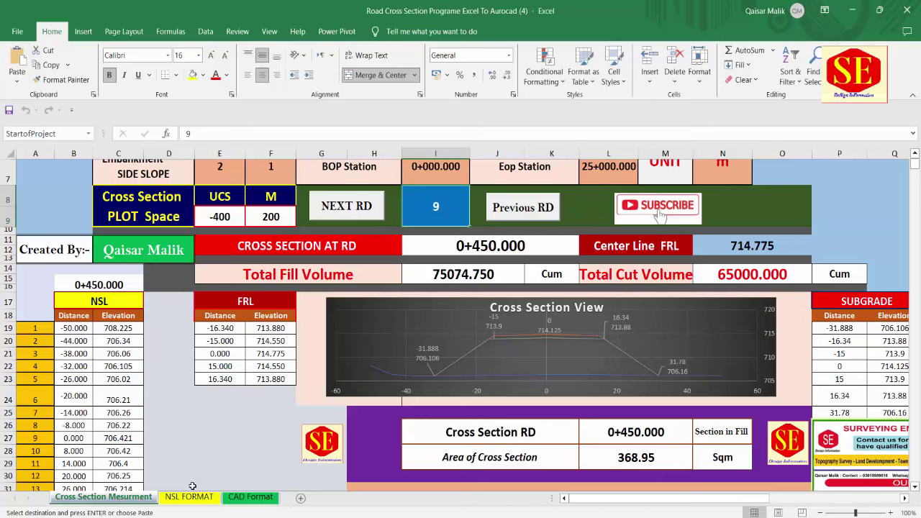
click(188, 497)
scroll(137, 315, up, 3)
scroll(137, 314, up, 5)
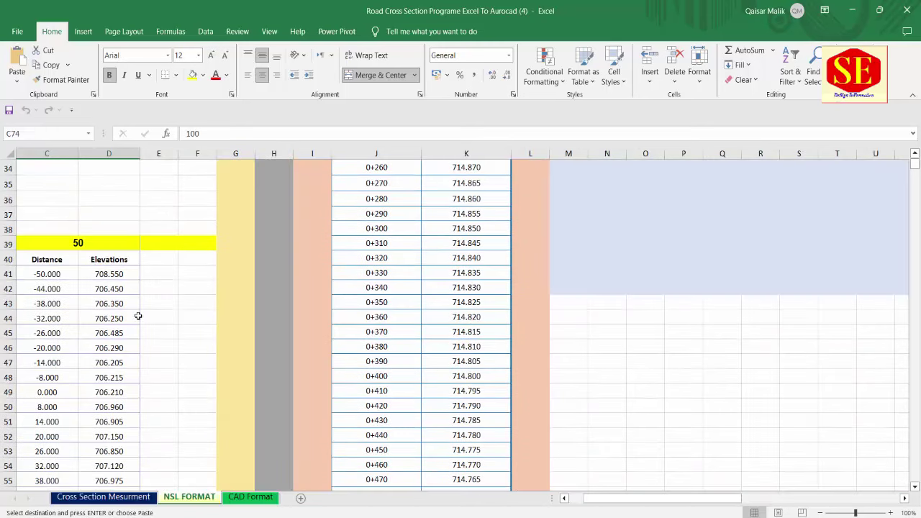
scroll(407, 213, up, 3)
scroll(394, 246, up, 3)
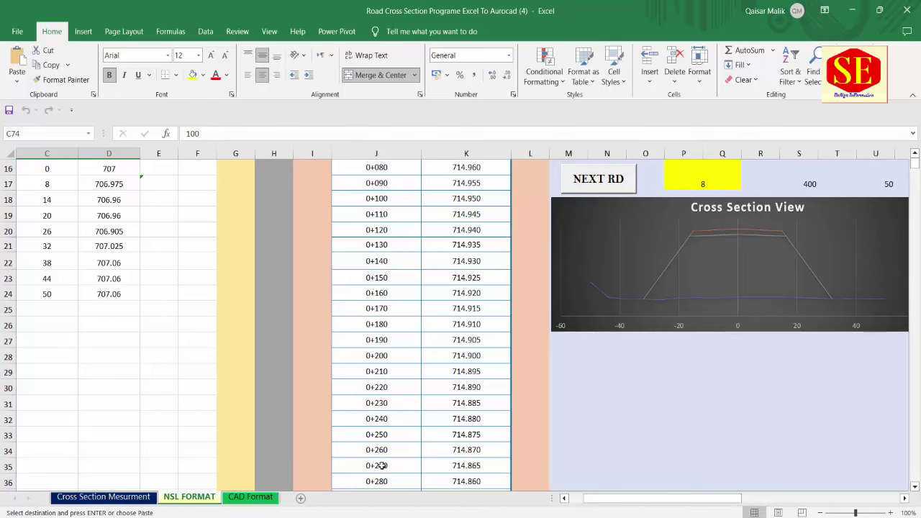
click(71, 498)
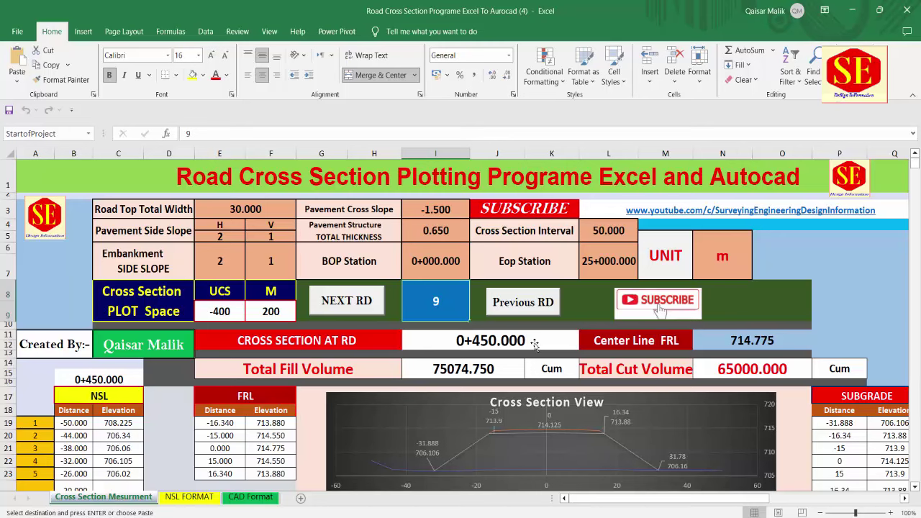
scroll(534, 344, down, 4)
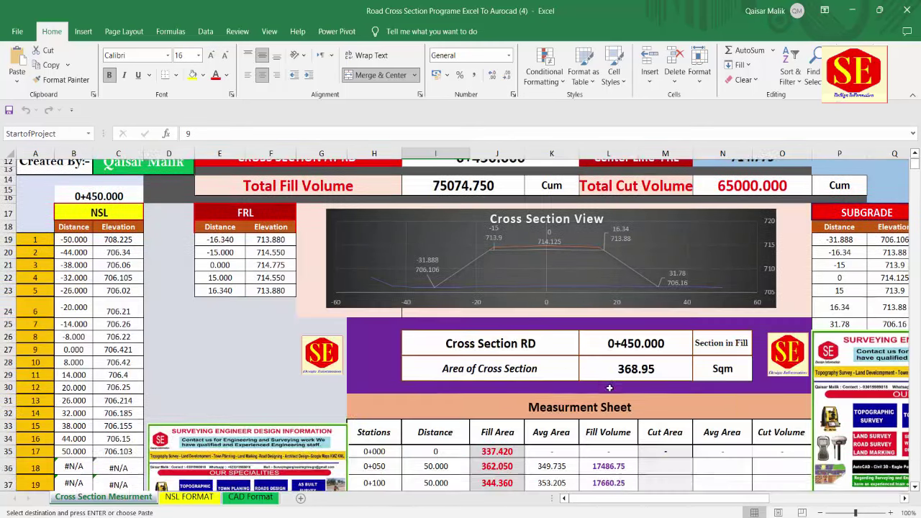
scroll(525, 343, down, 1)
scroll(511, 340, down, 2)
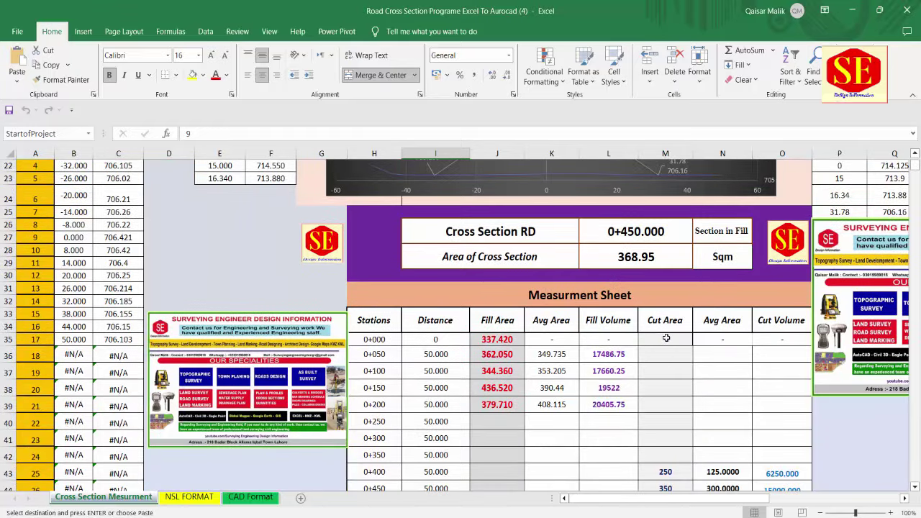
click(685, 354)
scroll(687, 364, down, 2)
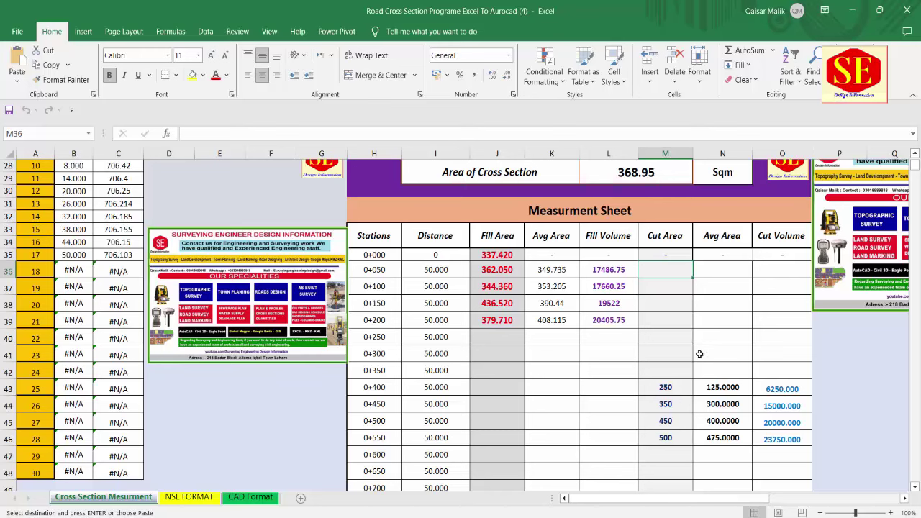
scroll(684, 326, up, 4)
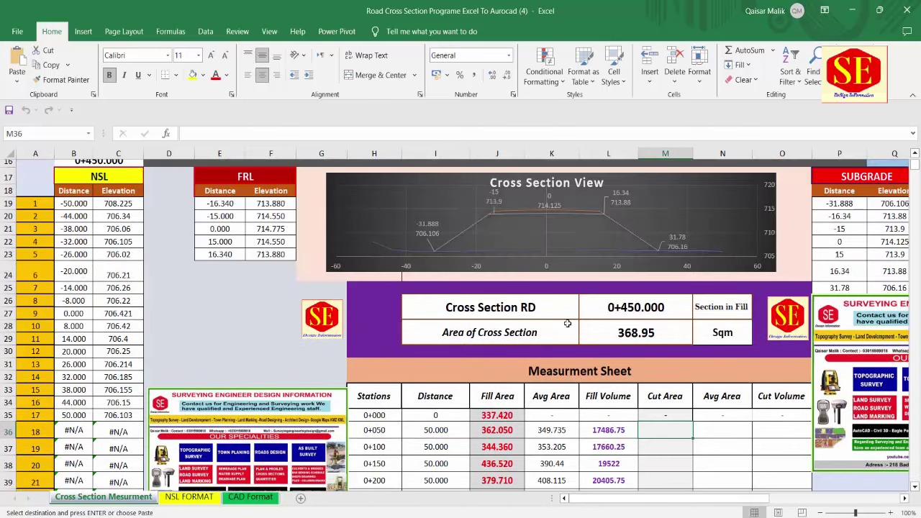
scroll(620, 356, up, 3)
scroll(613, 379, down, 3)
scroll(499, 435, down, 1)
scroll(520, 404, up, 3)
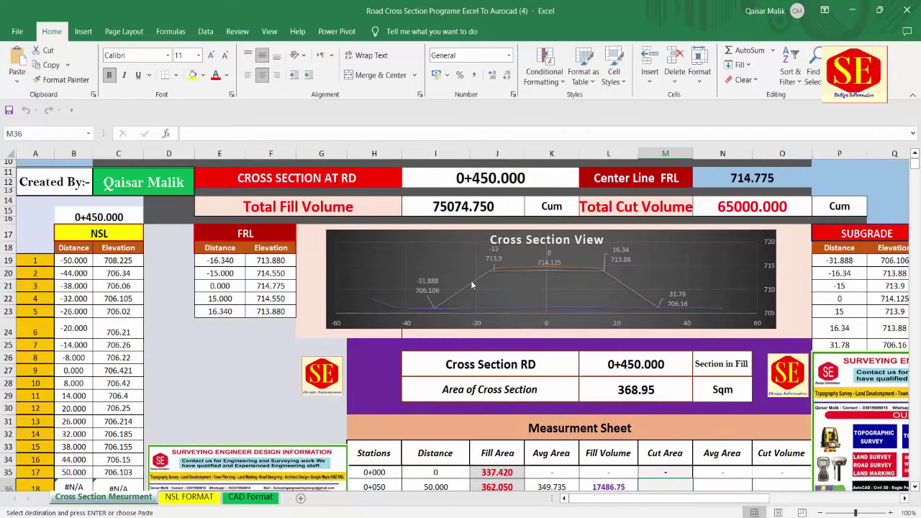
click(463, 206)
click(767, 206)
scroll(446, 269, down, 2)
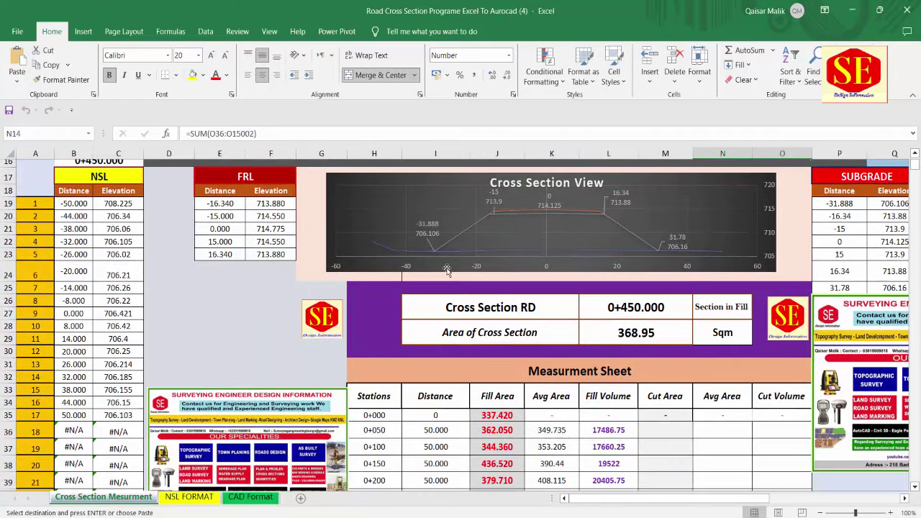
scroll(446, 270, down, 2)
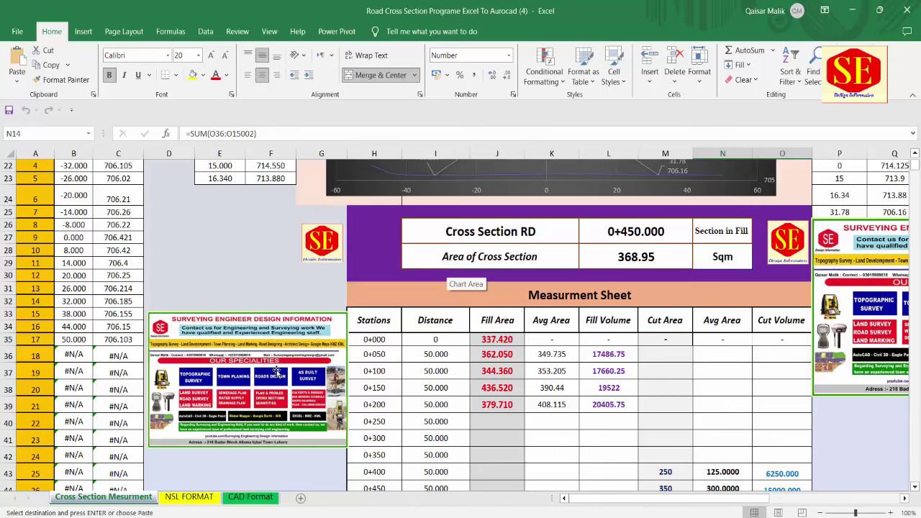
Resize and shift the Surveying Engineer Design Information banner picture, then return to the top of the sheet.
click(300, 347)
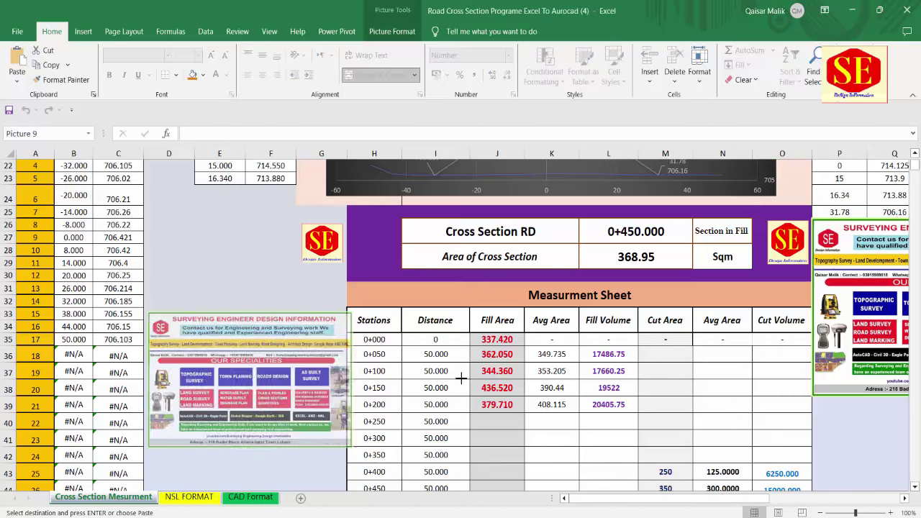
drag(350, 379, 602, 379)
drag(374, 311, 374, 202)
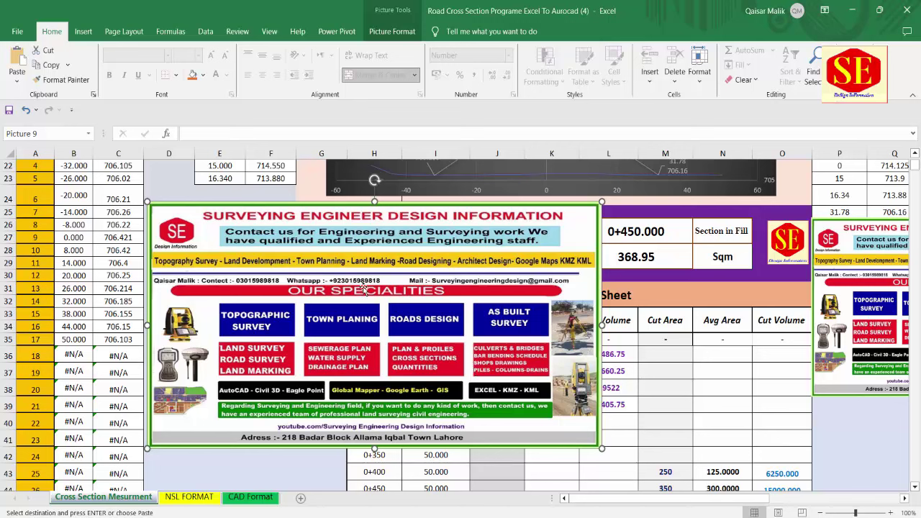
drag(601, 326, 351, 326)
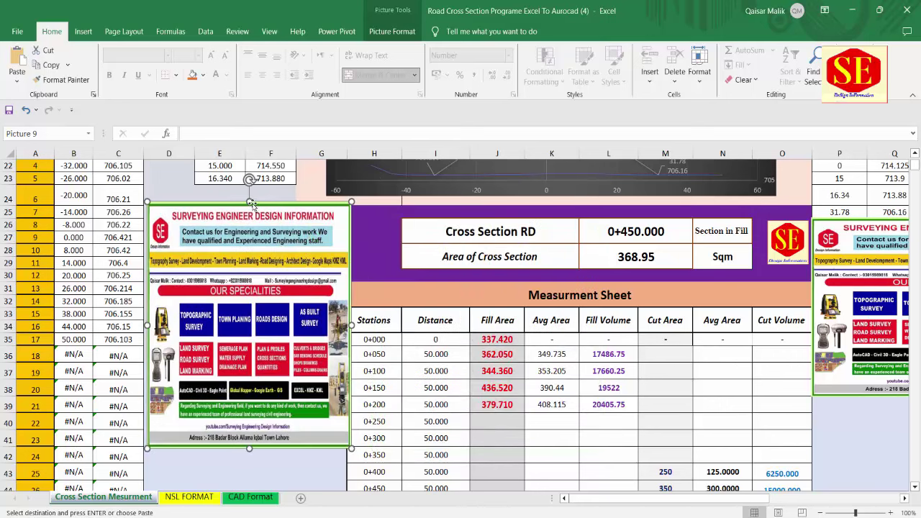
drag(263, 207, 263, 291)
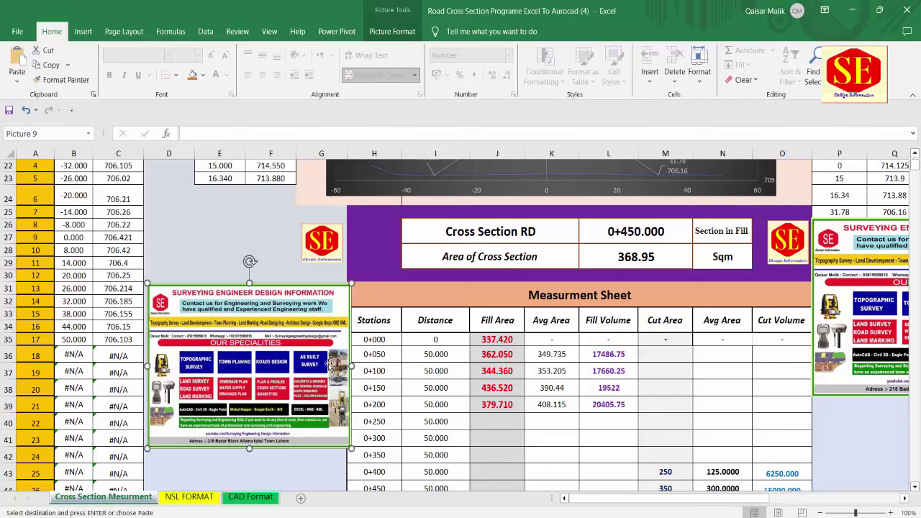
drag(350, 368, 345, 370)
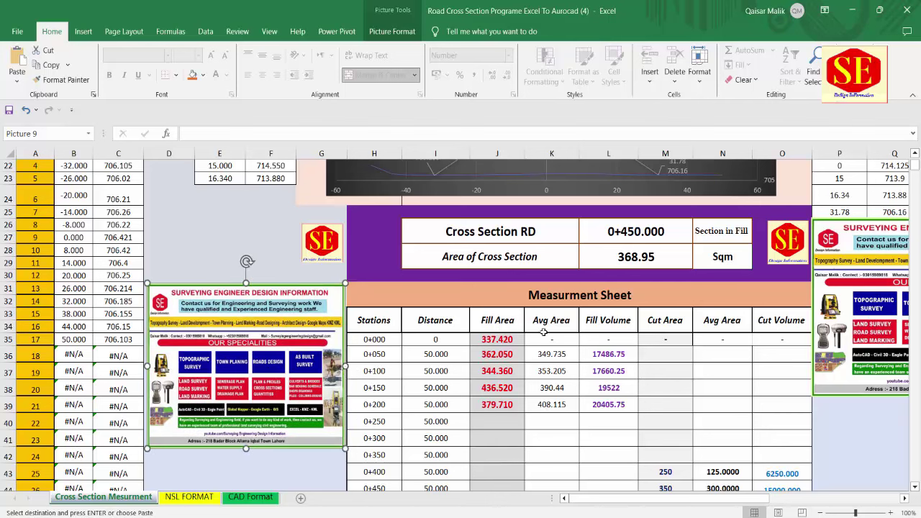
scroll(543, 331, up, 2)
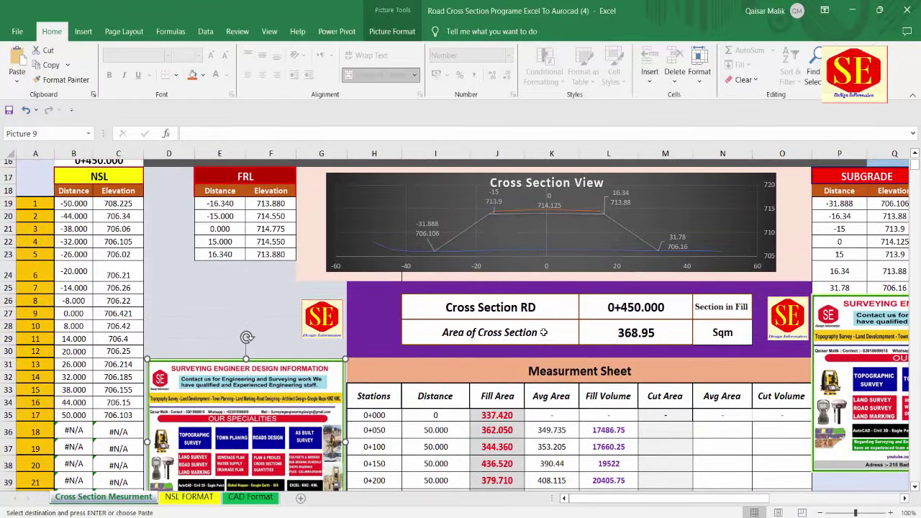
scroll(631, 374, up, 1)
scroll(632, 374, up, 1)
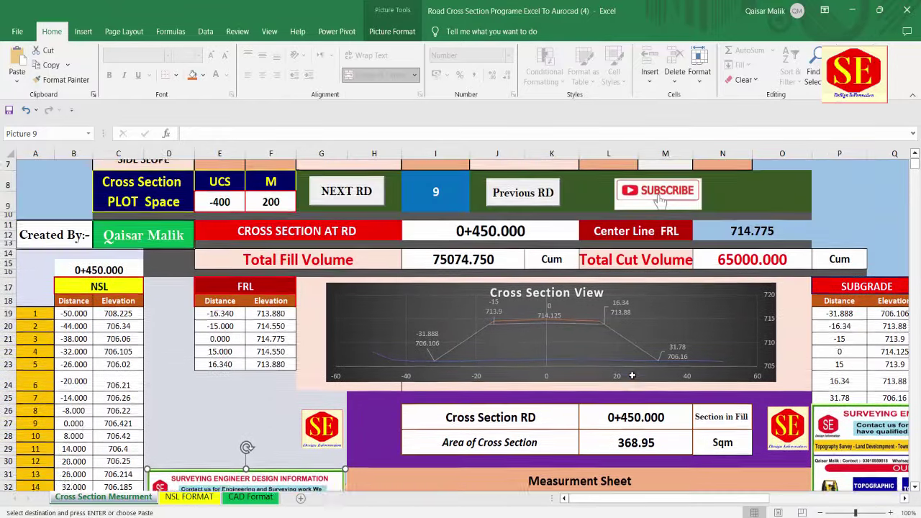
scroll(631, 375, up, 2)
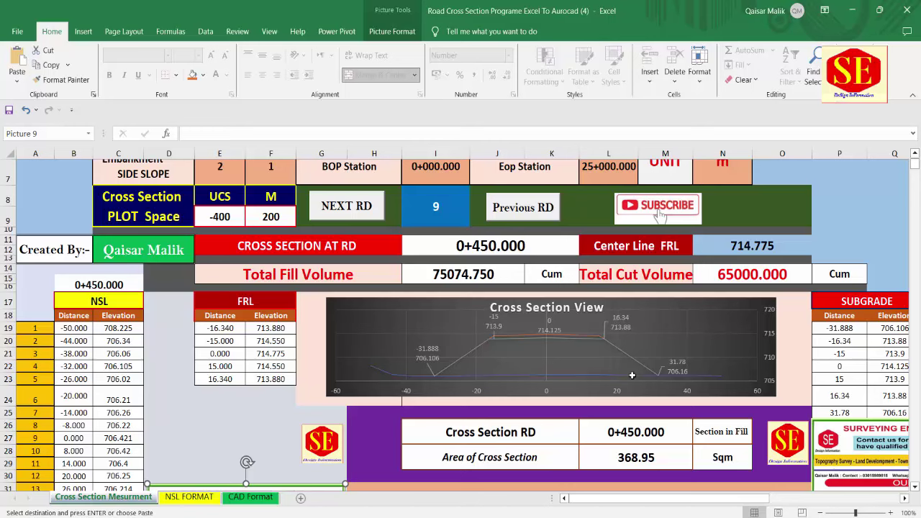
scroll(632, 375, up, 1)
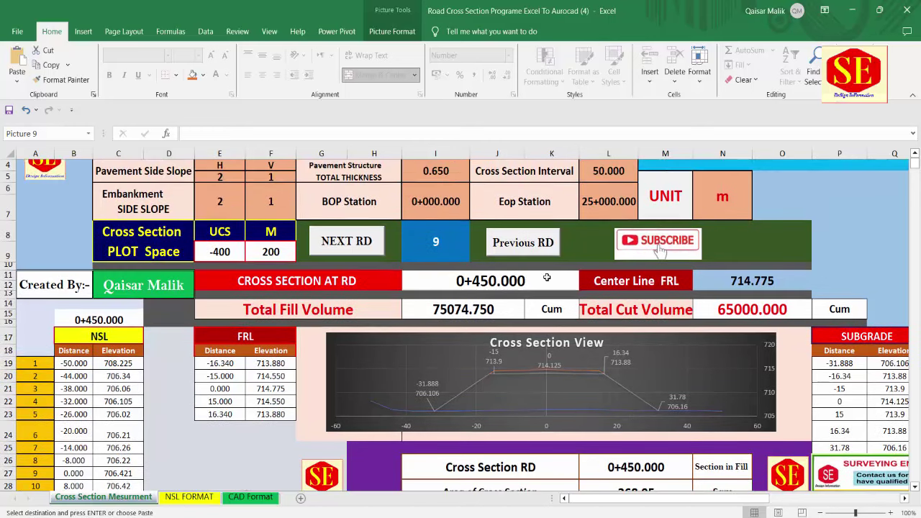
scroll(649, 295, up, 1)
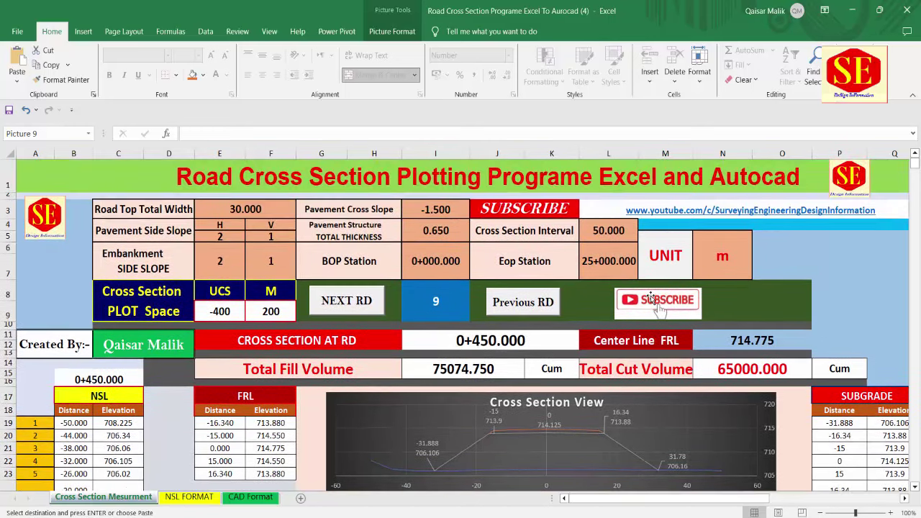